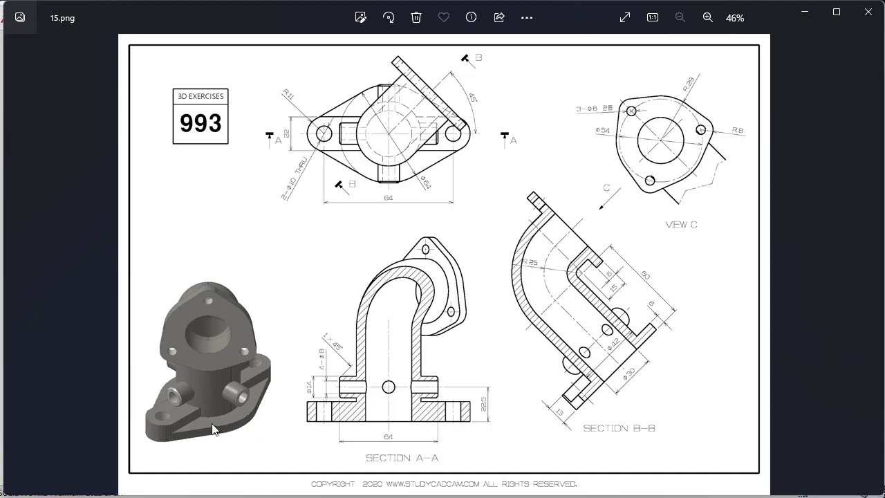
# Examine the base flange dimensions in the plan view of the 15.png exercise drawing.
pyautogui.scroll(3, 378, 164)
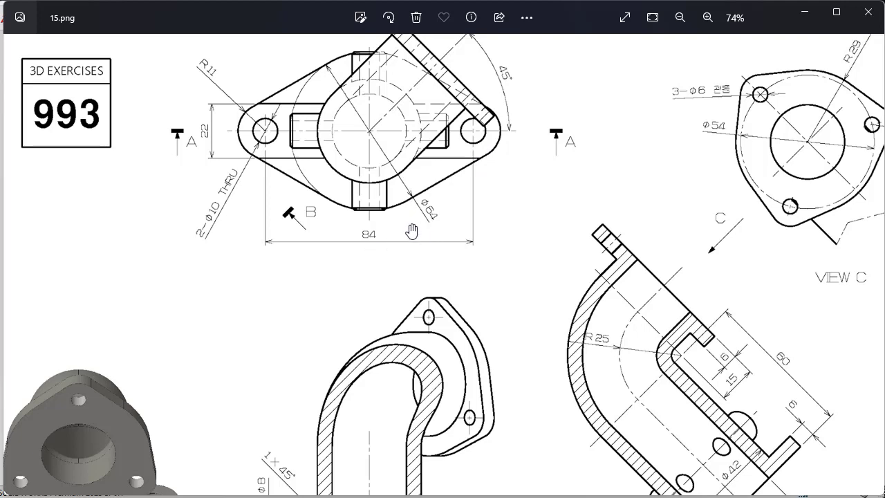
pyautogui.scroll(-2, 411, 230)
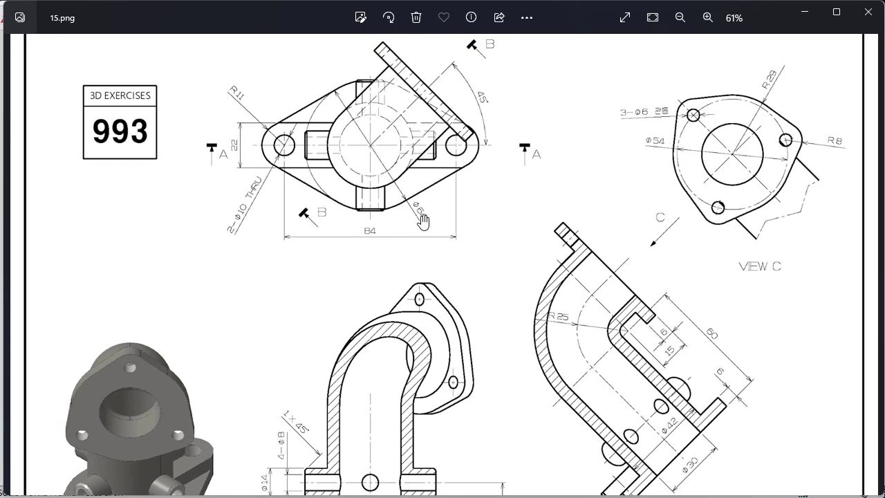
pyautogui.scroll(3, 423, 220)
pyautogui.scroll(-2, 423, 219)
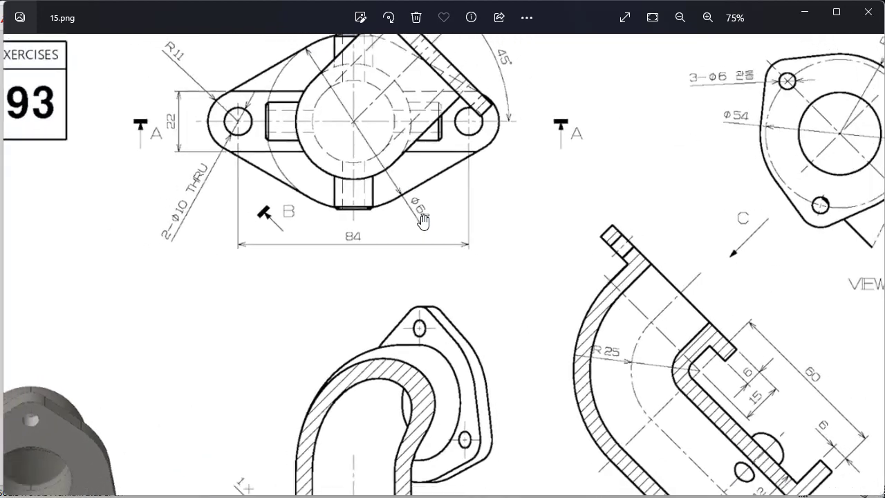
pyautogui.scroll(-3, 423, 220)
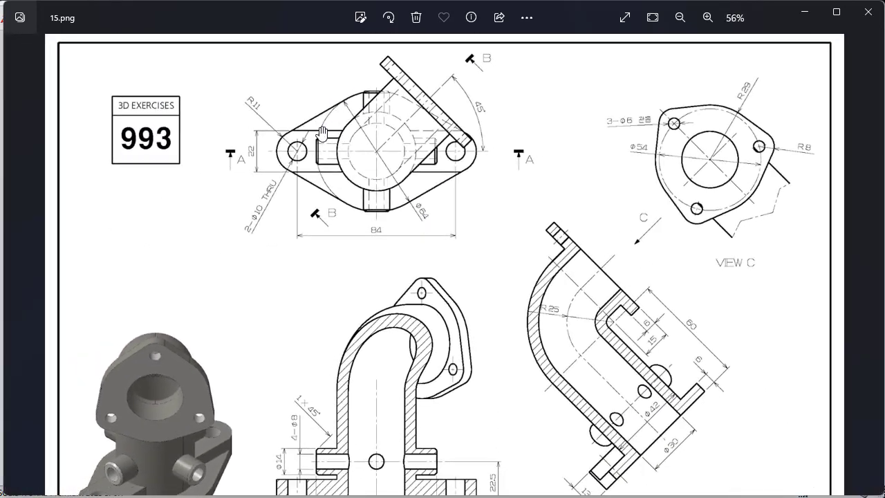
pyautogui.scroll(3, 277, 138)
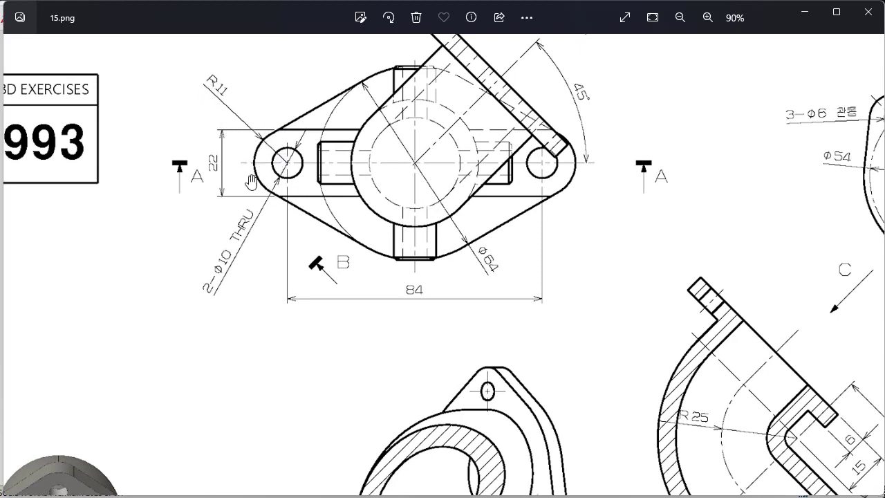
pyautogui.scroll(-1, 250, 182)
pyautogui.scroll(-2, 447, 336)
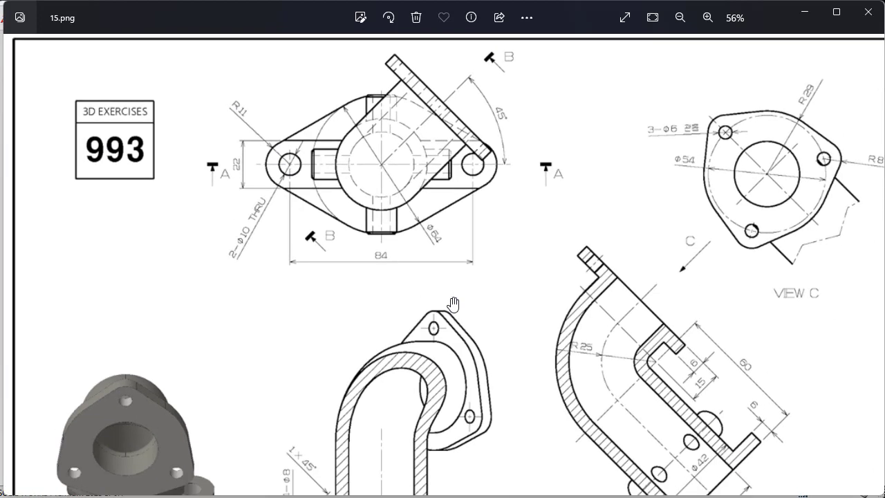
# Switch to SOLIDWORKS, create a new part document and show its reference planes.
pyautogui.hotkey('alt', 'Tab')
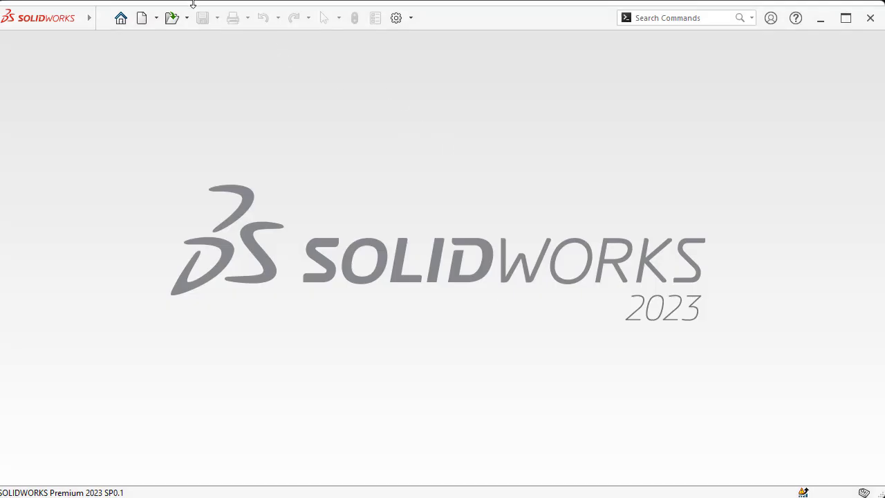
pyautogui.click(157, 18)
pyautogui.click(166, 36)
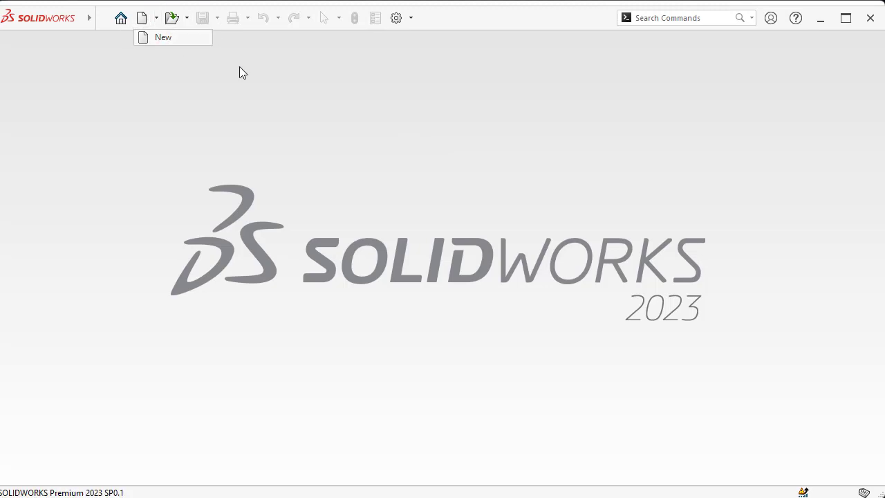
pyautogui.click(548, 416)
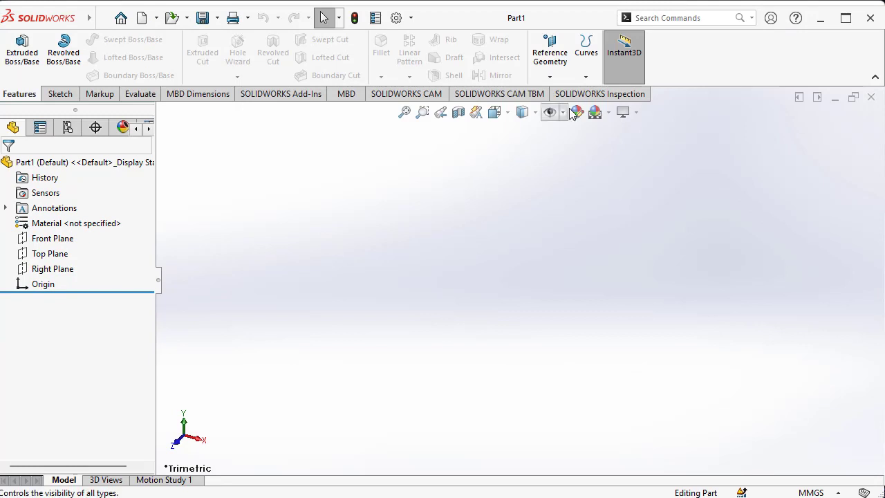
pyautogui.click(563, 112)
pyautogui.click(570, 131)
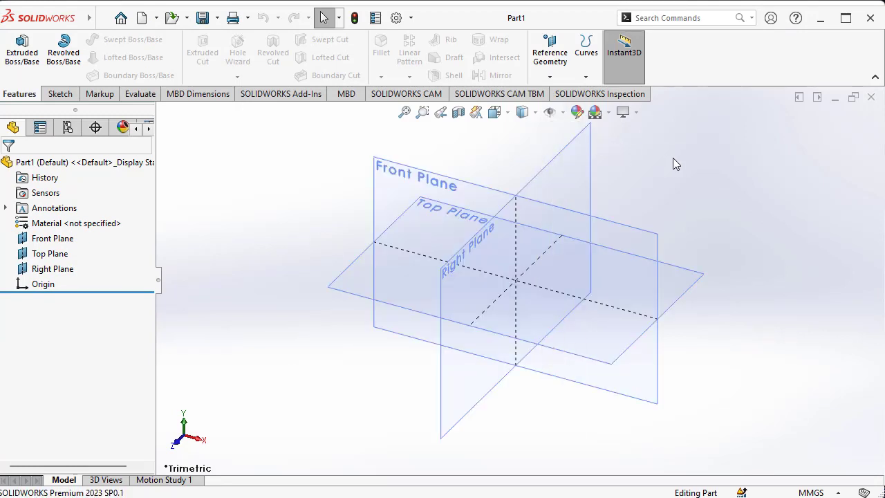
# Start a sketch on the Top Plane and draw a circle centred on the origin with a radius of 64/2 mm.
pyautogui.click(59, 94)
pyautogui.click(16, 47)
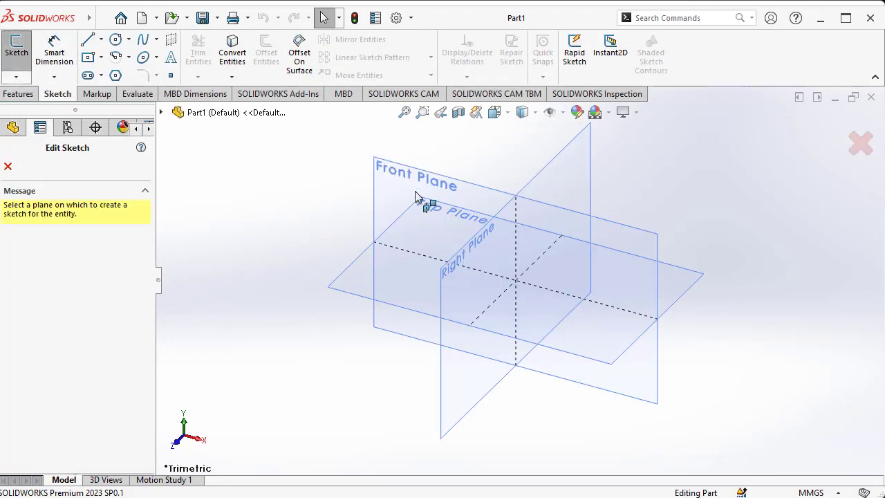
pyautogui.click(404, 220)
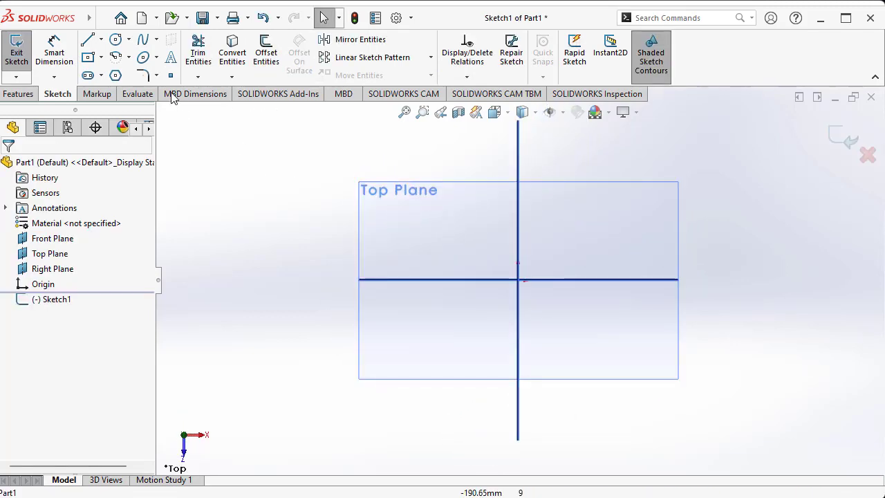
pyautogui.click(117, 40)
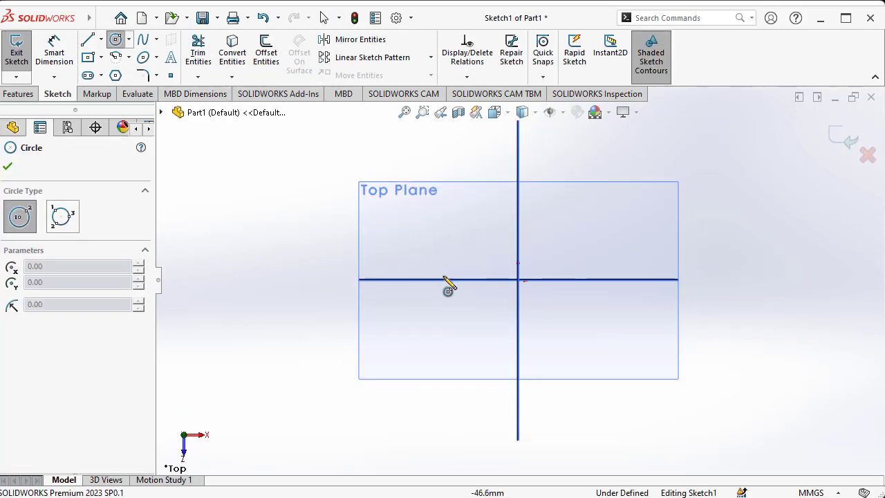
pyautogui.click(518, 280)
pyautogui.click(564, 316)
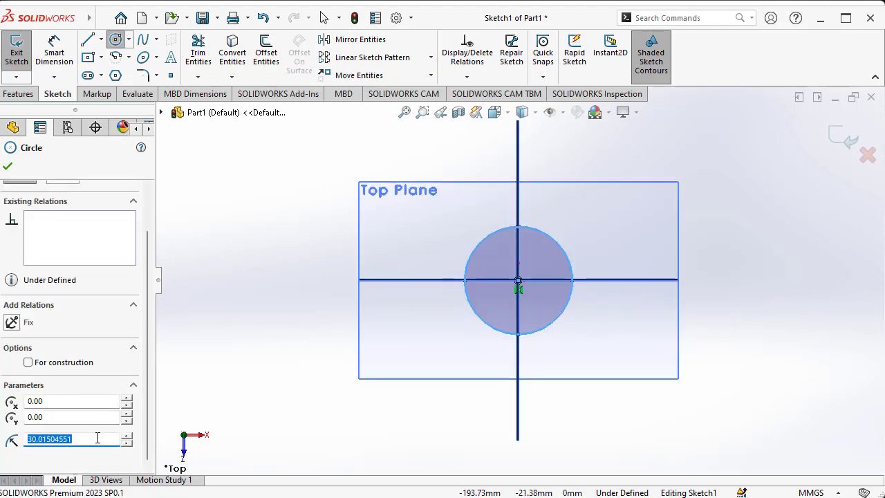
pyautogui.write('6')
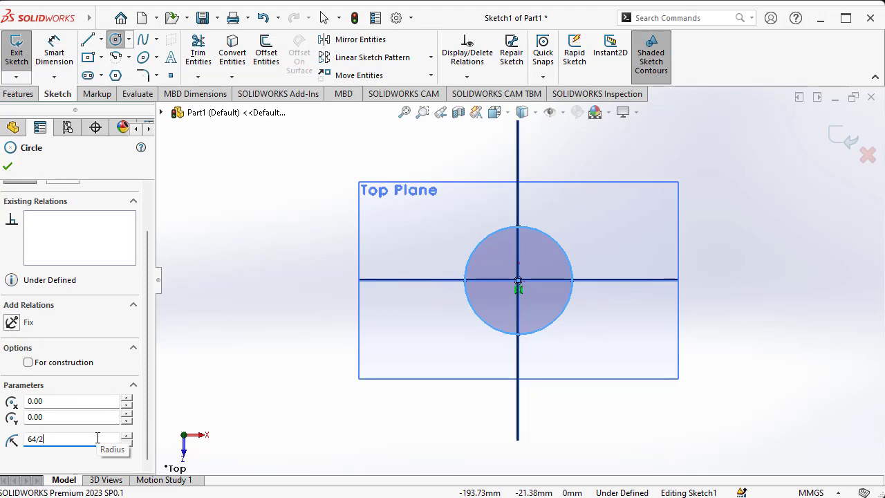
pyautogui.write('4/2')
pyautogui.press('Return')
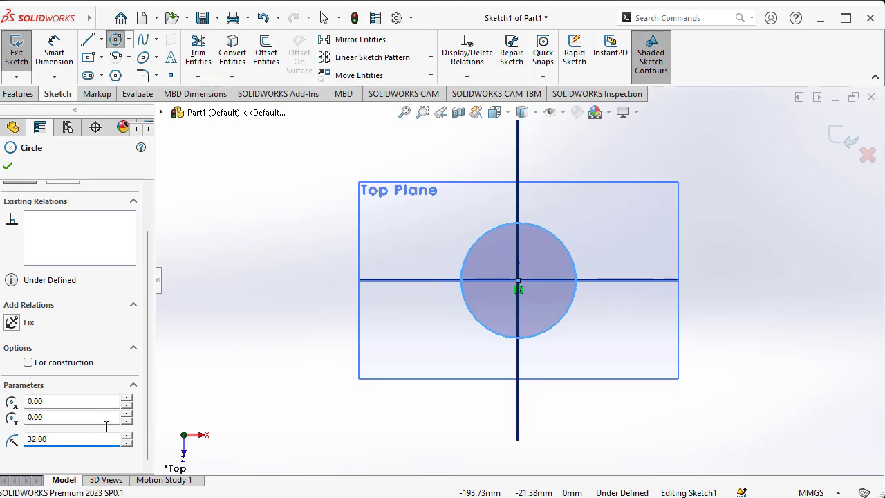
pyautogui.click(6, 163)
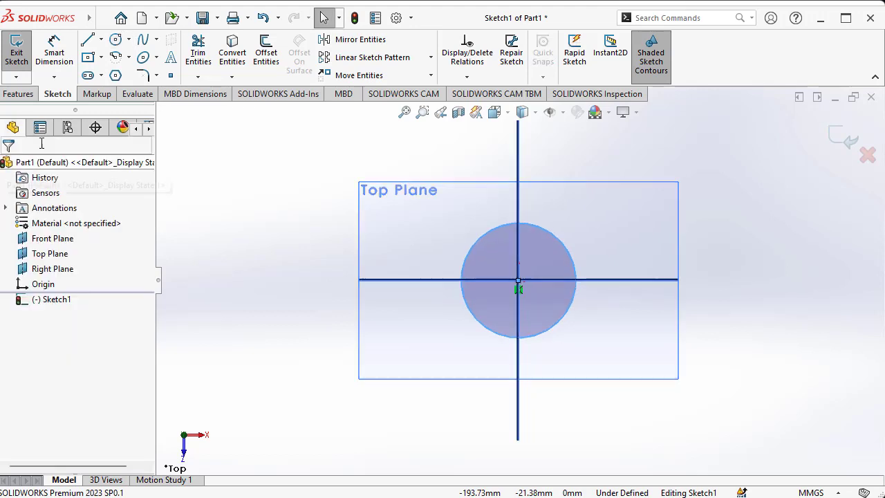
# Draw a circle of radius 11 mm on the horizontal axis, about 64 mm left of the origin, checking the radius against the drawing.
pyautogui.click(115, 42)
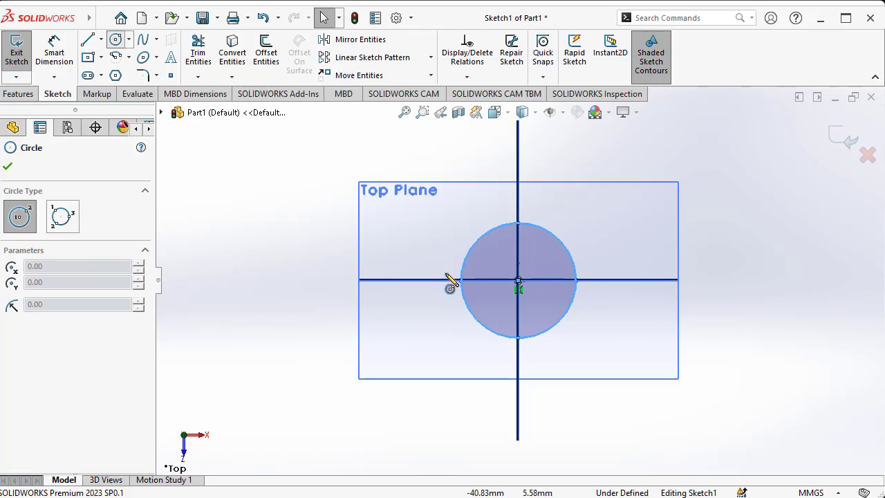
pyautogui.click(405, 280)
pyautogui.click(414, 291)
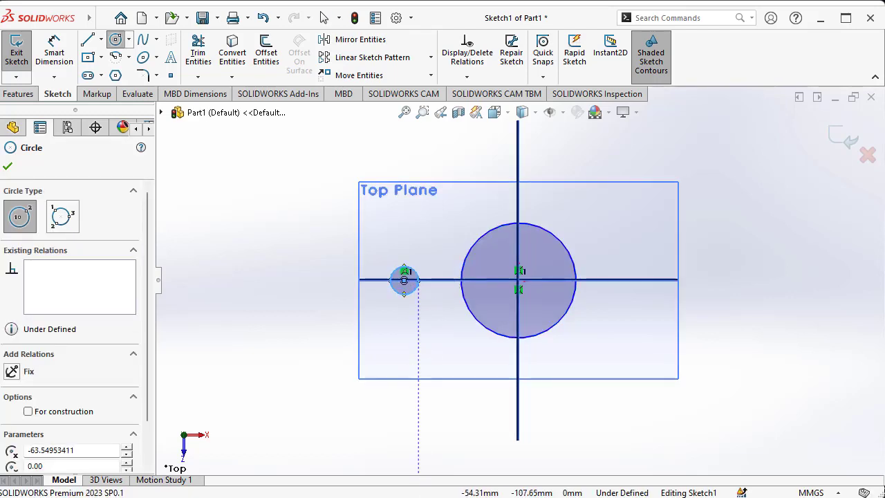
pyautogui.hotkey('alt', 'Tab')
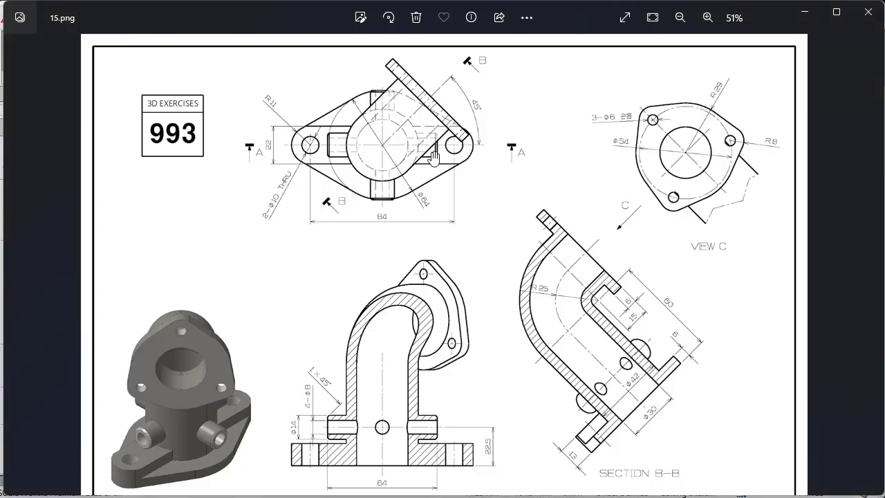
pyautogui.scroll(2, 411, 205)
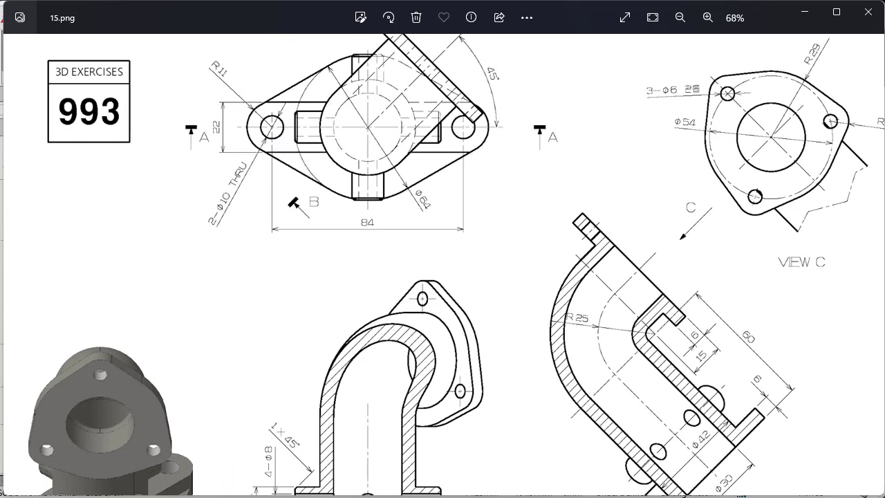
pyautogui.hotkey('alt', 'Tab')
pyautogui.scroll(-2, 111, 387)
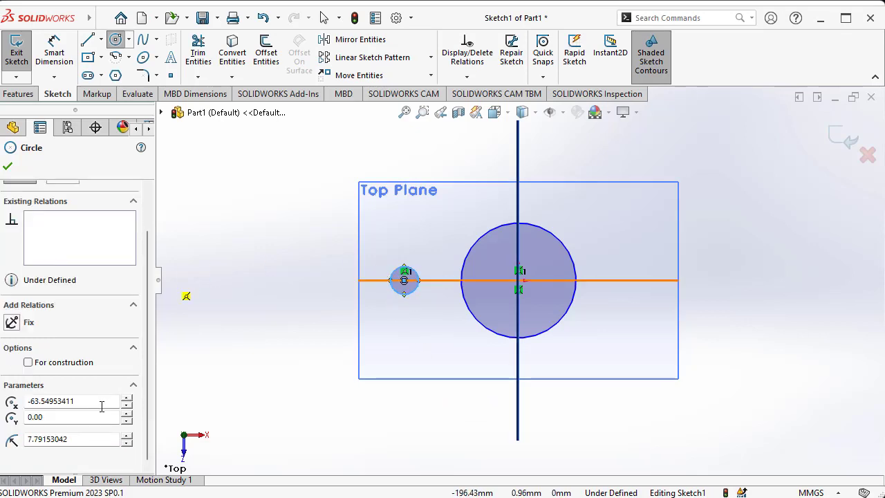
pyautogui.doubleClick(97, 440)
pyautogui.write('11')
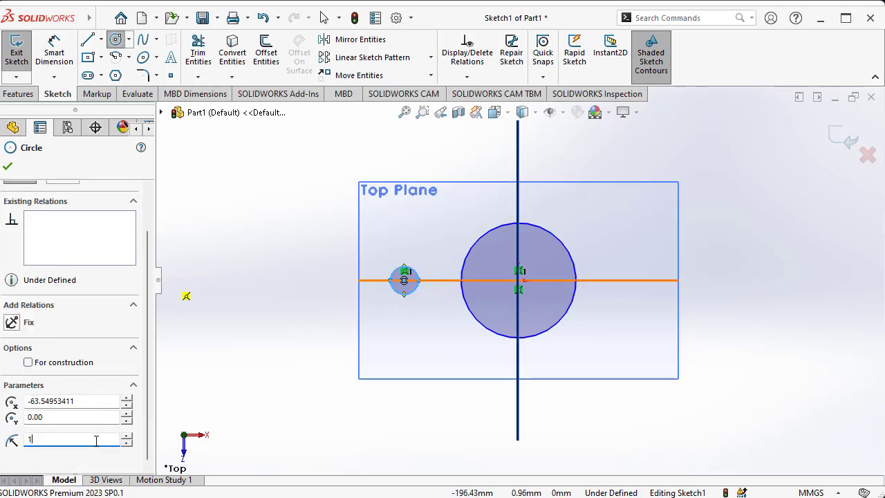
pyautogui.press('Return')
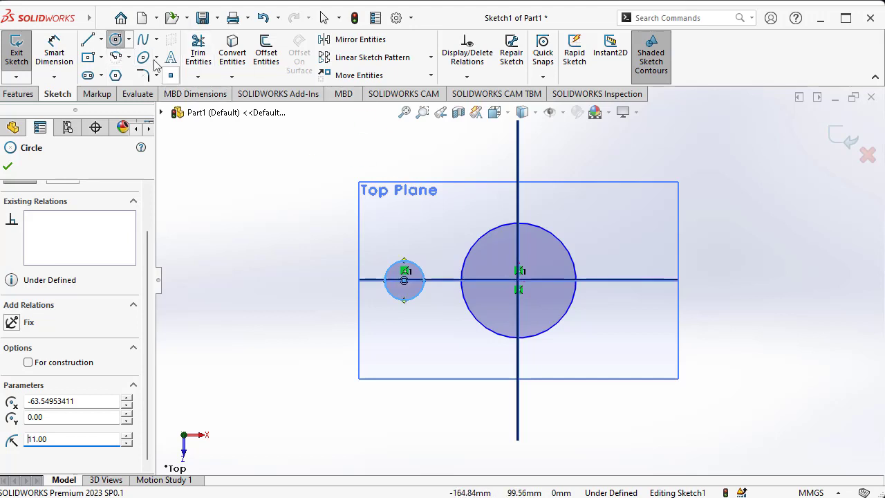
# Dimension the distance from the small circle's centre to the vertical Right Plane as 84/2 mm.
pyautogui.click(54, 52)
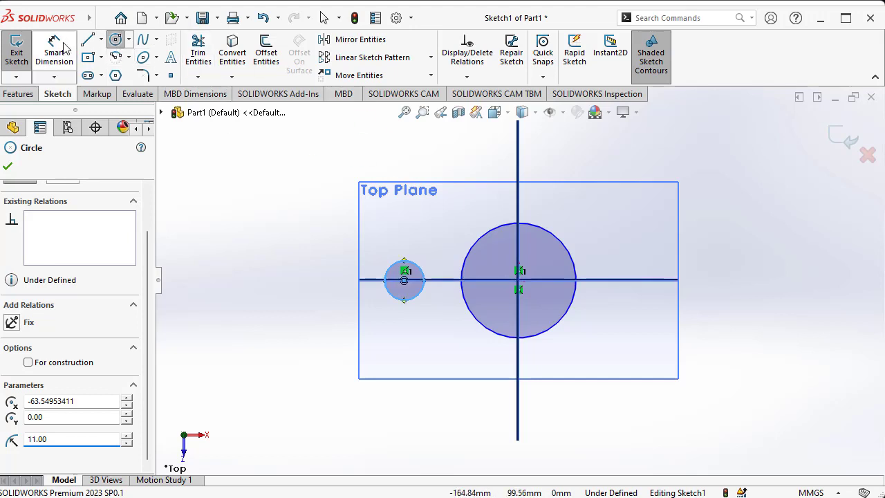
pyautogui.click(519, 208)
pyautogui.click(404, 278)
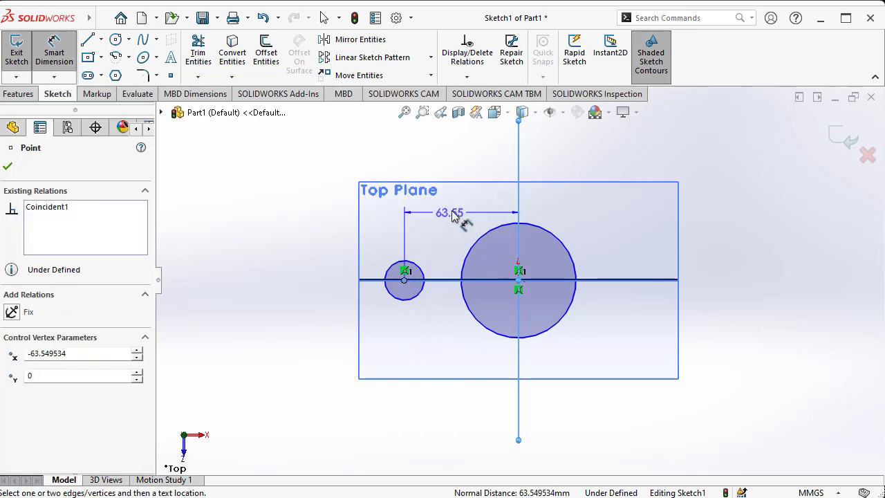
pyautogui.click(466, 207)
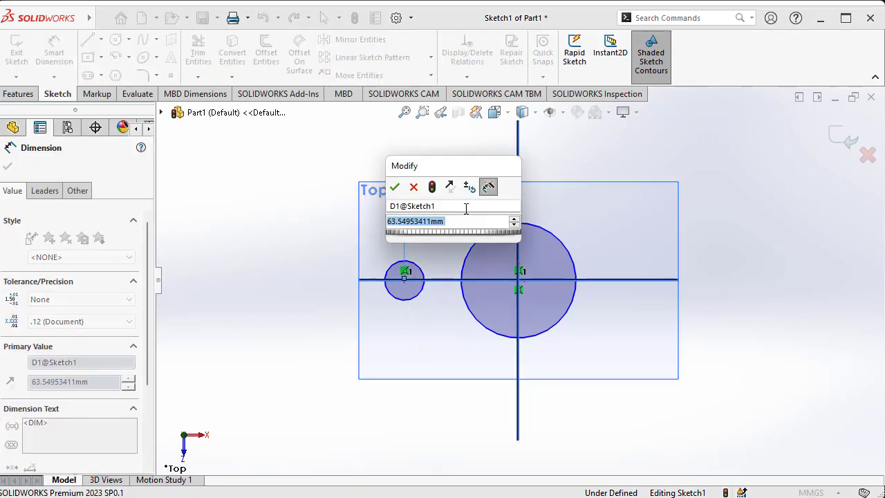
pyautogui.write('42')
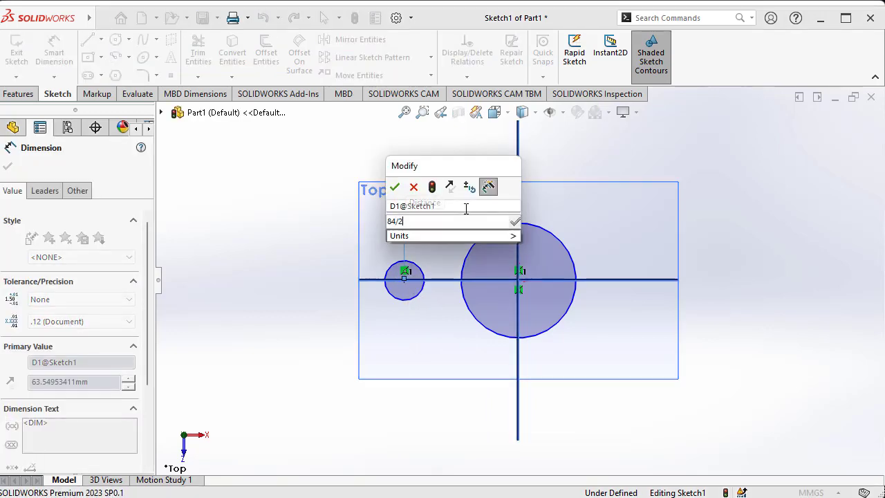
pyautogui.press('Return')
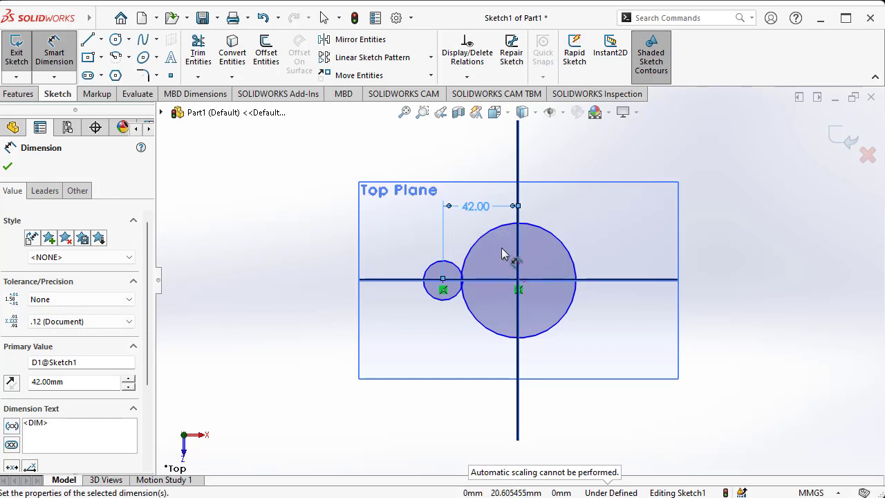
pyautogui.click(8, 166)
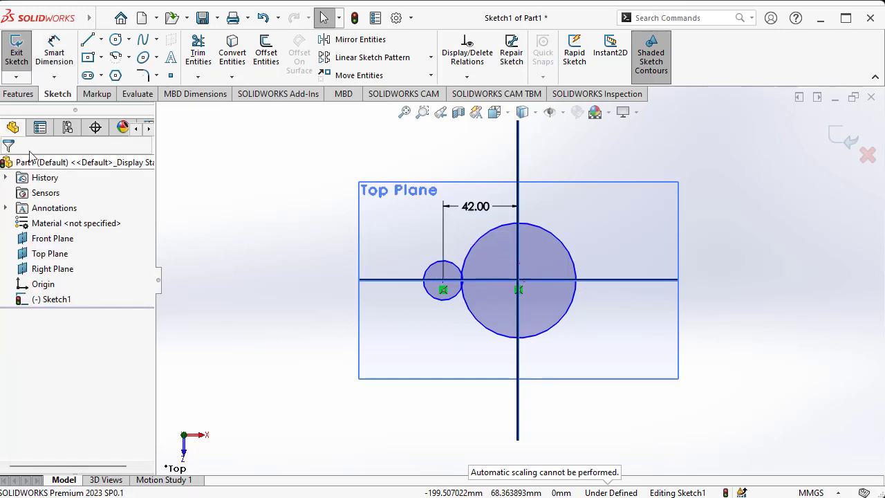
# Mirror the small circle about the Right Plane, keeping the original.
pyautogui.click(354, 40)
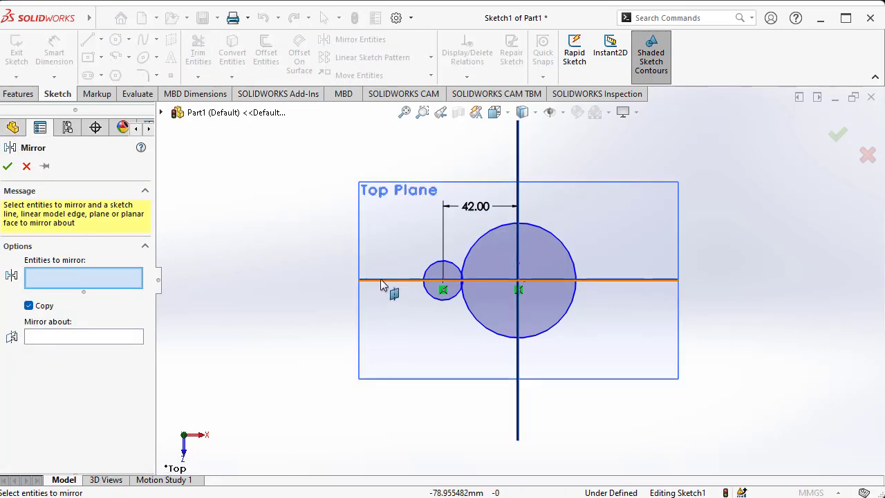
pyautogui.click(428, 275)
pyautogui.click(65, 337)
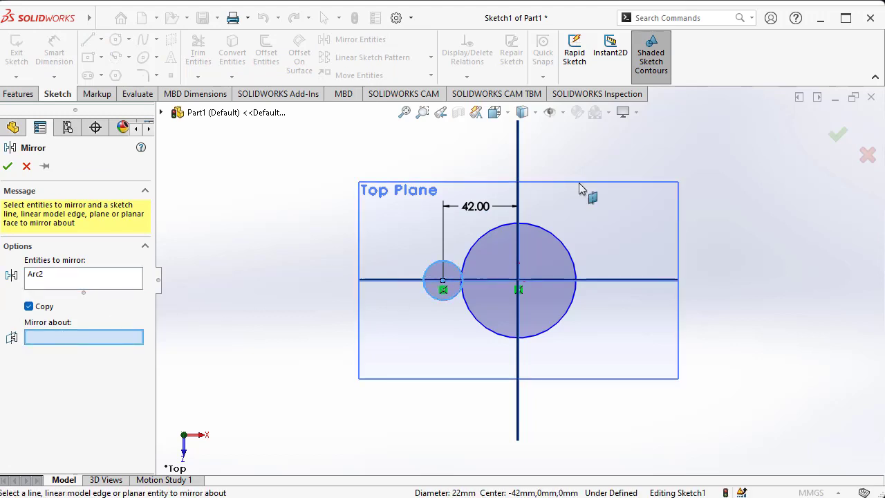
pyautogui.click(518, 192)
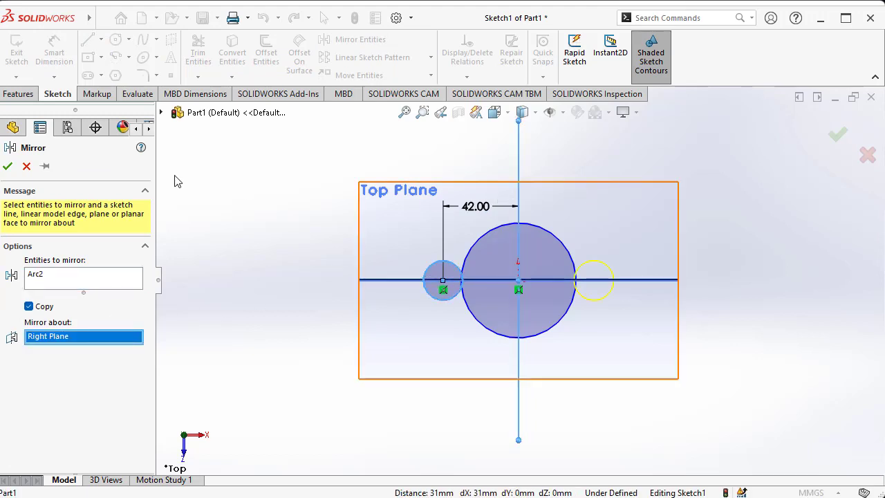
pyautogui.click(8, 166)
# Check the base outline in the exercise drawing, and draw an upper line about 36 mm long tangent to the left small circle and the large circle.
pyautogui.scroll(-2, 578, 187)
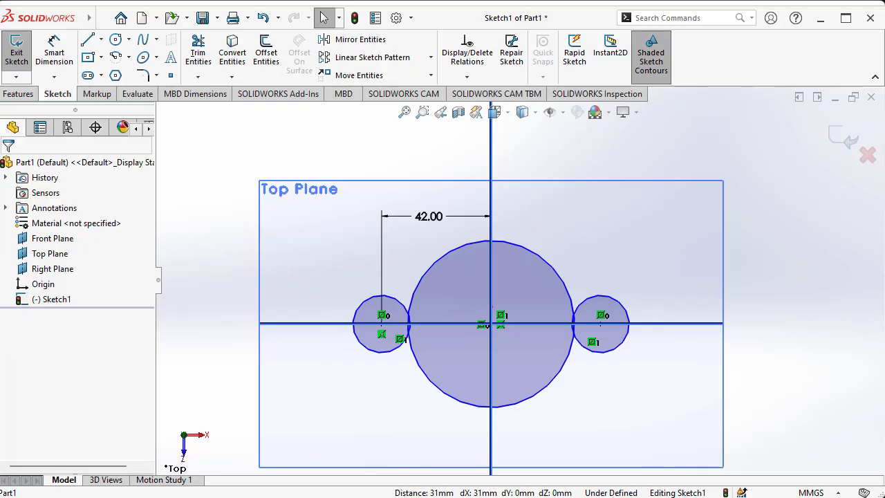
pyautogui.hotkey('alt', 'Tab')
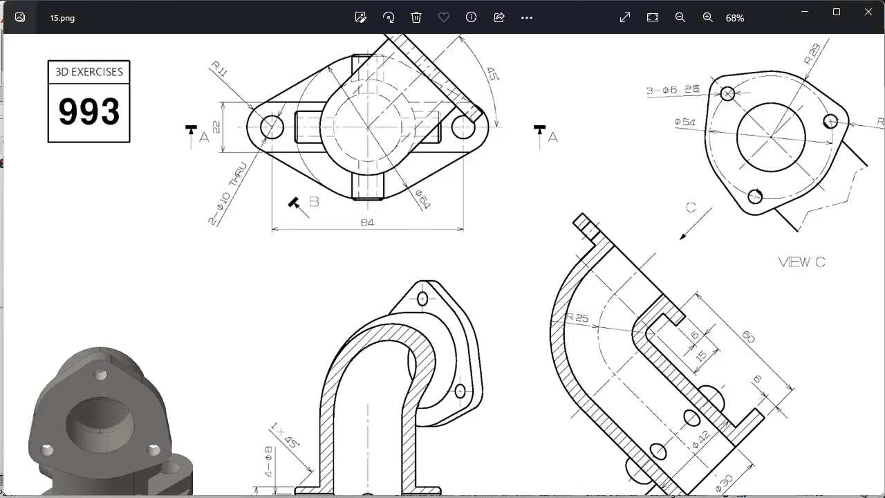
pyautogui.hotkey('alt', 'Tab')
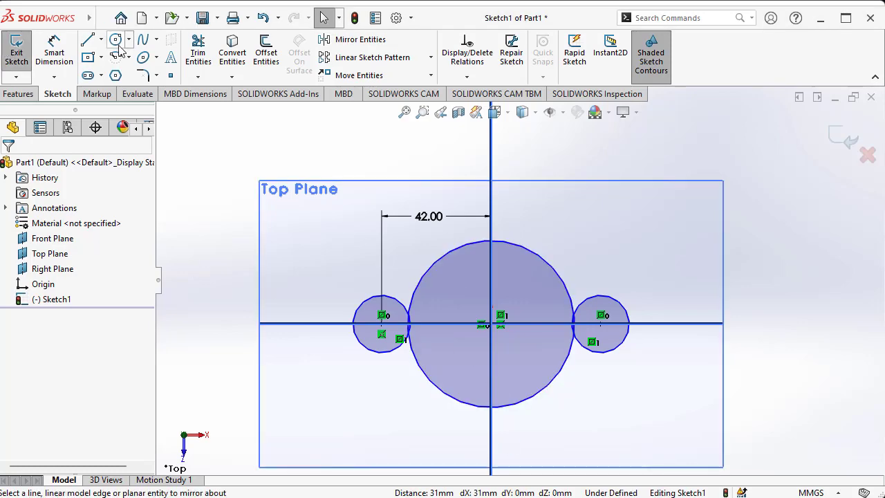
pyautogui.click(88, 41)
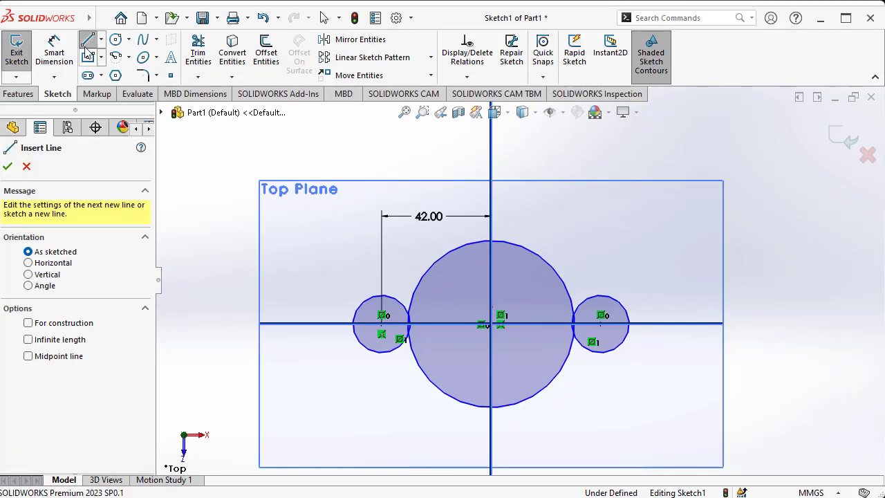
pyautogui.click(381, 295)
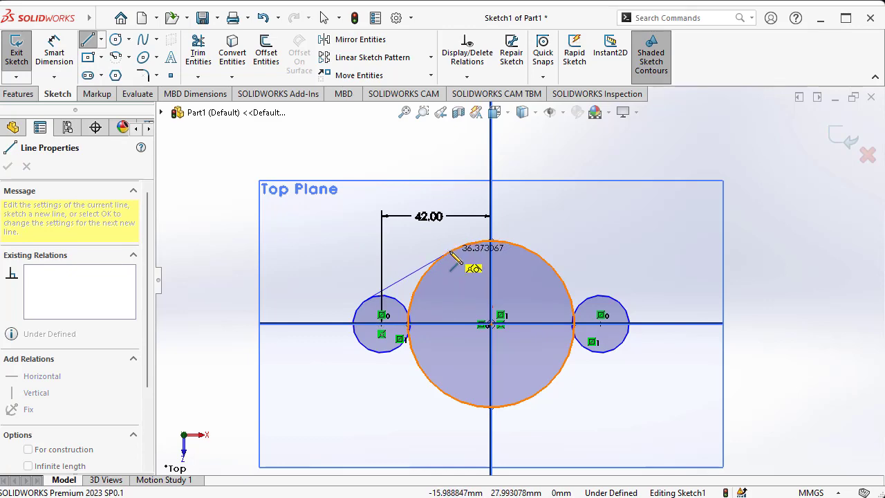
pyautogui.click(448, 253)
pyautogui.rightClick(353, 256)
pyautogui.click(360, 260)
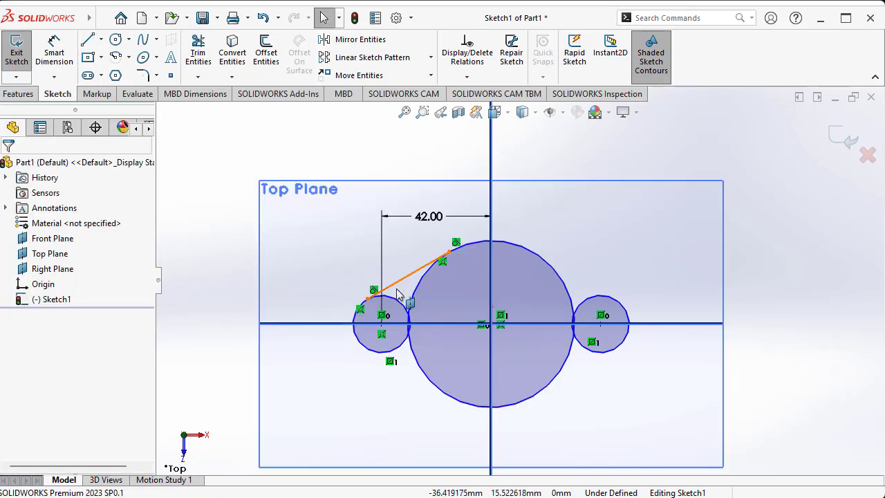
# Mirror the tangent line about the Front Plane, keeping the original.
pyautogui.click(346, 40)
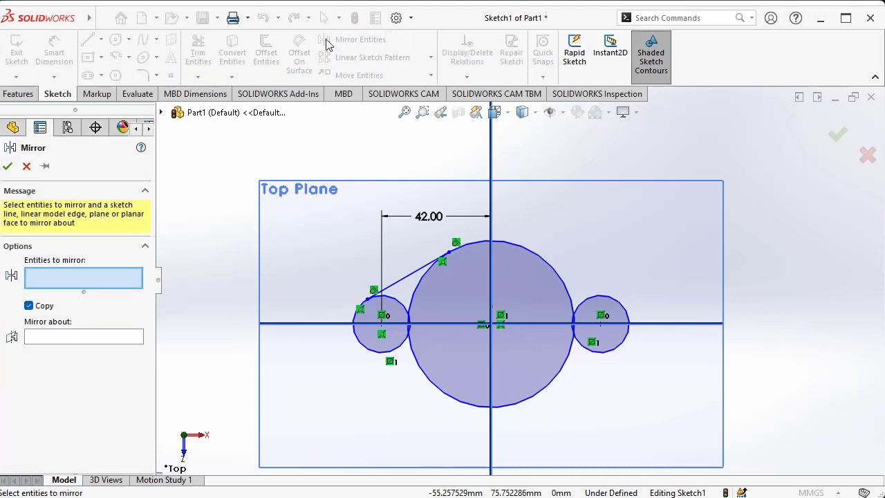
pyautogui.click(409, 275)
pyautogui.click(53, 336)
pyautogui.click(277, 326)
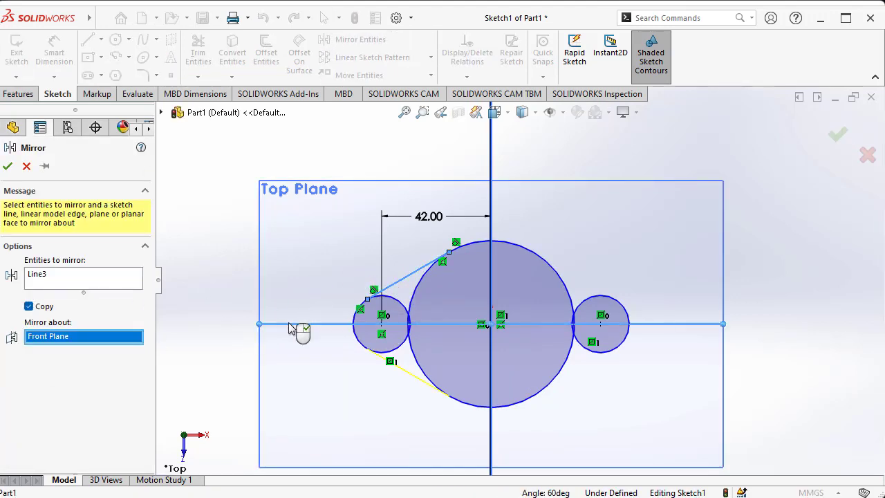
pyautogui.click(8, 167)
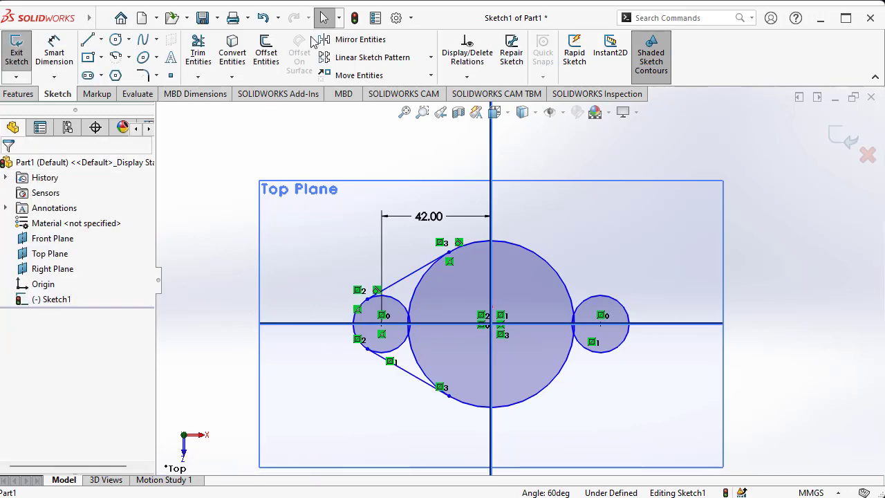
# Mirror both left tangent lines about the Right Plane, keeping the originals.
pyautogui.click(325, 39)
pyautogui.click(405, 283)
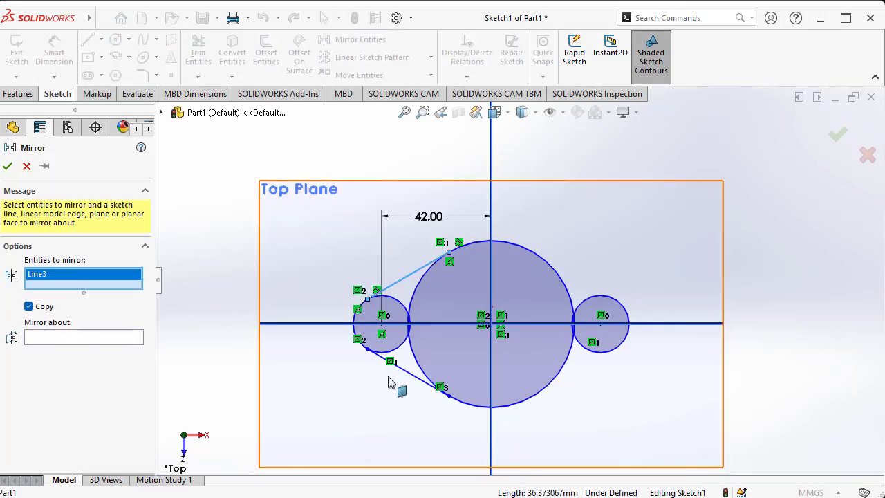
pyautogui.click(394, 364)
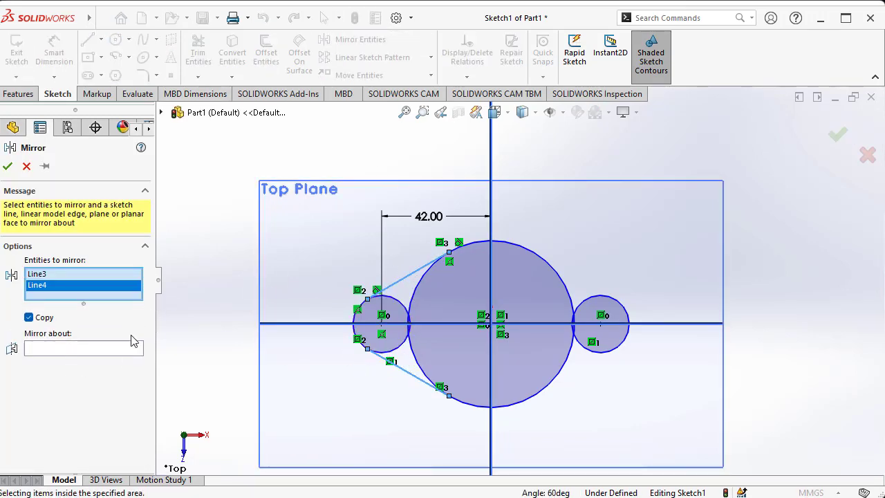
pyautogui.click(110, 348)
pyautogui.click(492, 192)
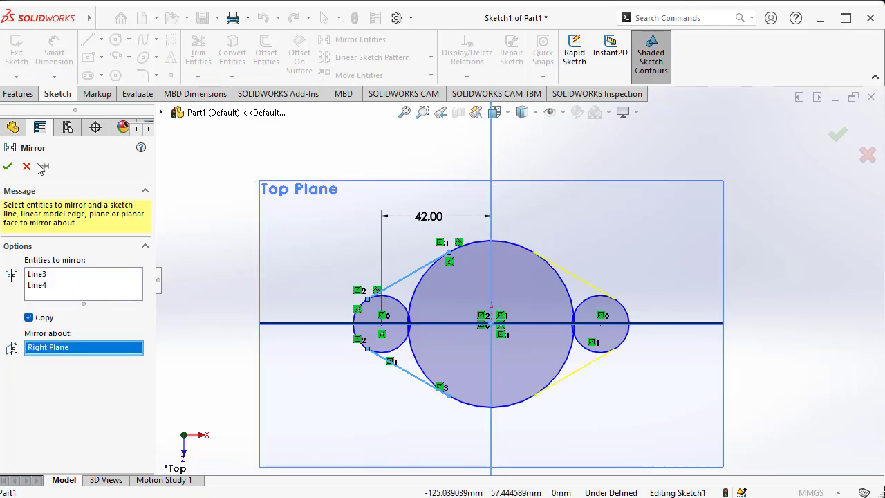
pyautogui.click(7, 167)
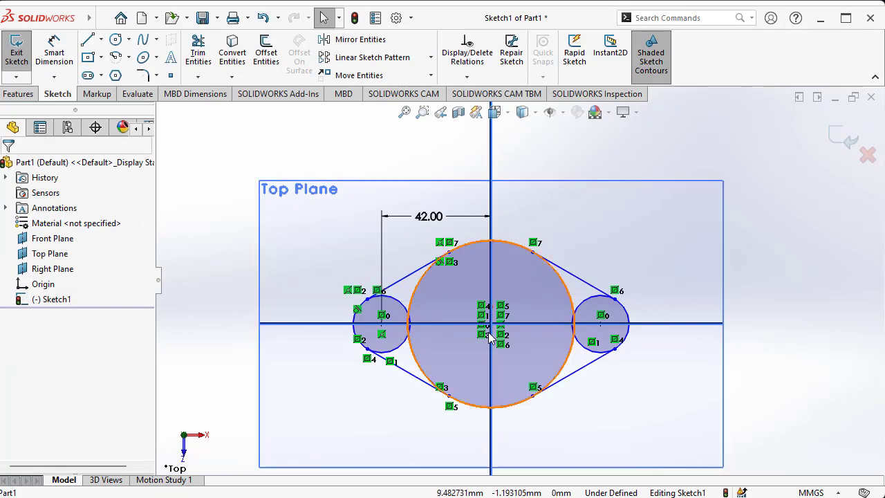
# Power trim the inner arcs of all three circles to leave one closed flange outline.
pyautogui.click(198, 51)
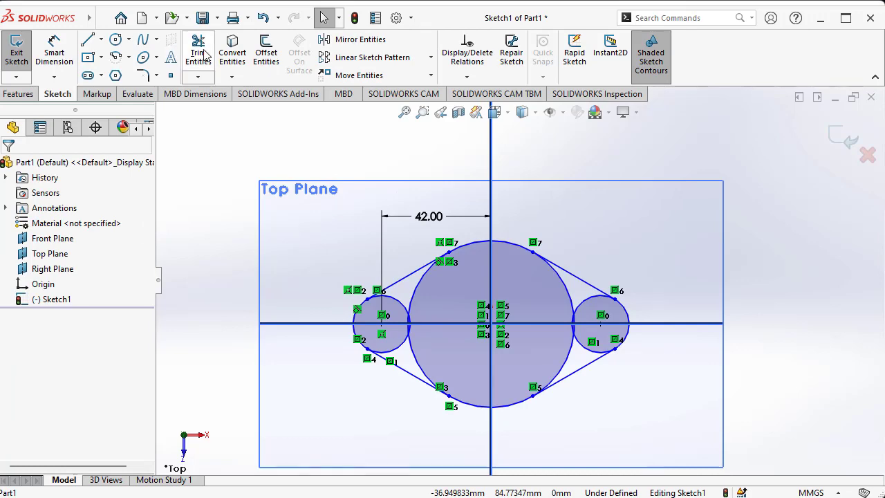
pyautogui.scroll(-2, 567, 299)
pyautogui.moveTo(558, 294)
pyautogui.mouseDown()
pyautogui.moveTo(581, 304)
pyautogui.moveTo(584, 334)
pyautogui.moveTo(564, 340)
pyautogui.moveTo(589, 351)
pyautogui.mouseUp()
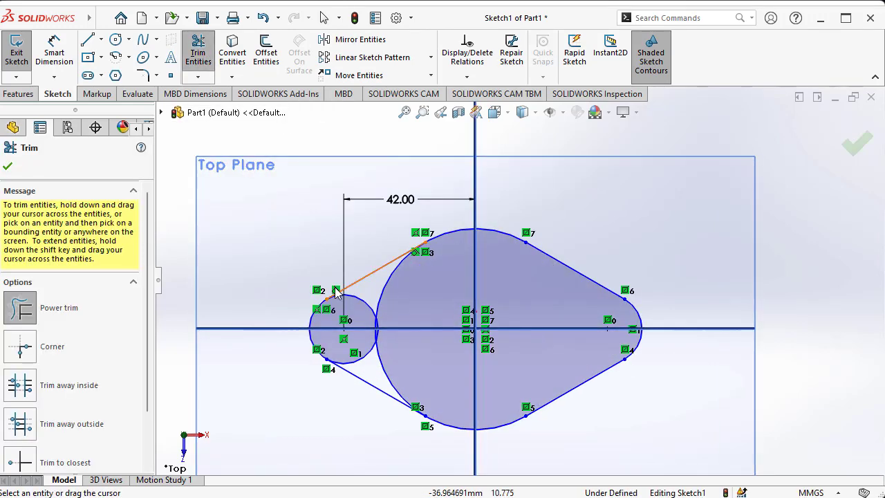
pyautogui.scroll(-3, 203, 292)
pyautogui.moveTo(571, 315)
pyautogui.mouseDown()
pyautogui.moveTo(491, 312)
pyautogui.moveTo(522, 408)
pyautogui.moveTo(492, 393)
pyautogui.mouseUp()
pyautogui.scroll(4, 470, 352)
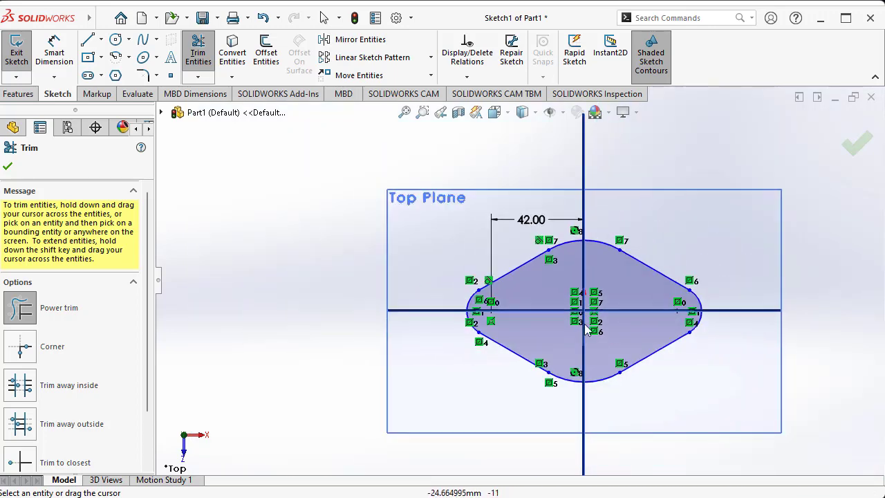
pyautogui.click(8, 167)
# Start a boss extrusion of the flange outline and look up the base thickness in the drawing's section views.
pyautogui.click(18, 94)
pyautogui.click(22, 52)
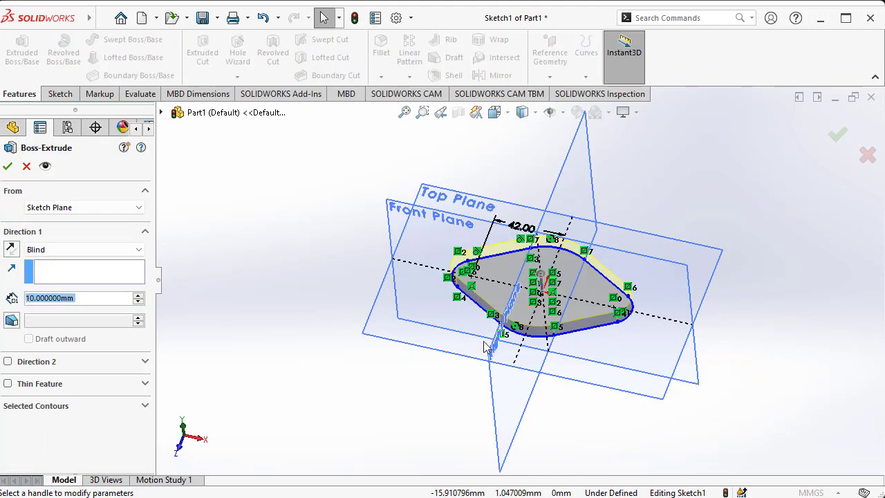
pyautogui.hotkey('alt', 'Tab')
pyautogui.scroll(-3, 435, 305)
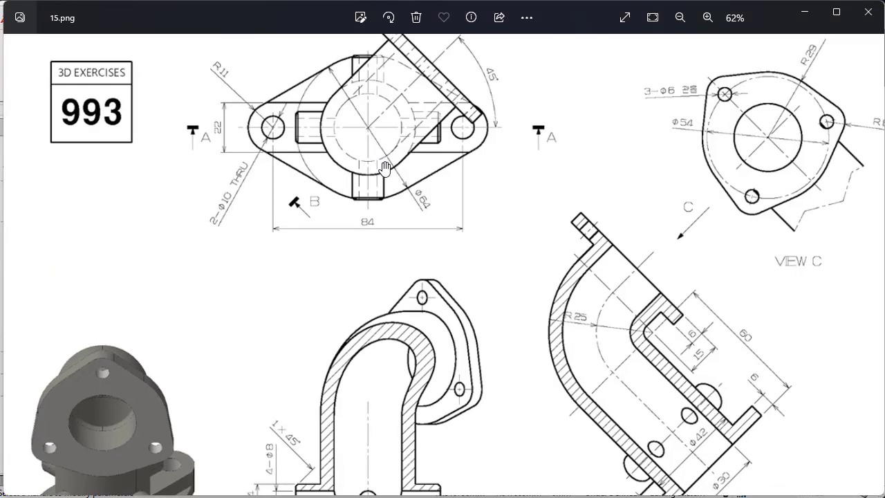
pyautogui.scroll(-1, 451, 310)
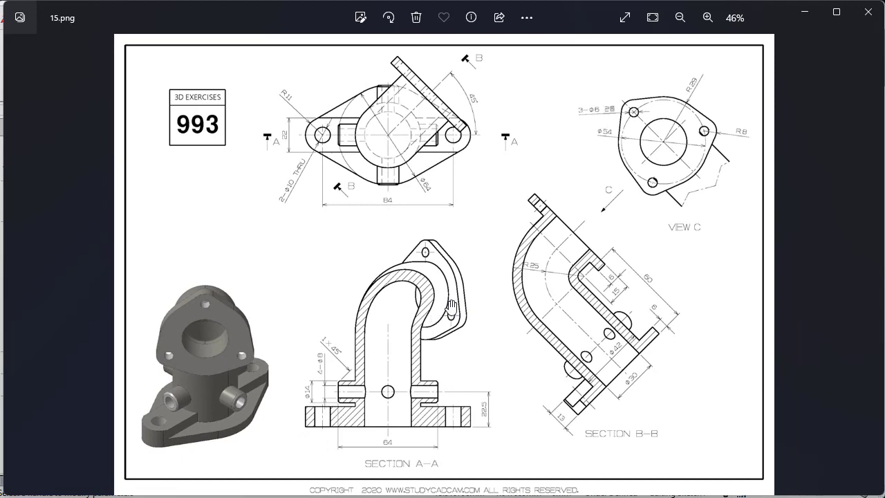
pyautogui.scroll(6, 579, 435)
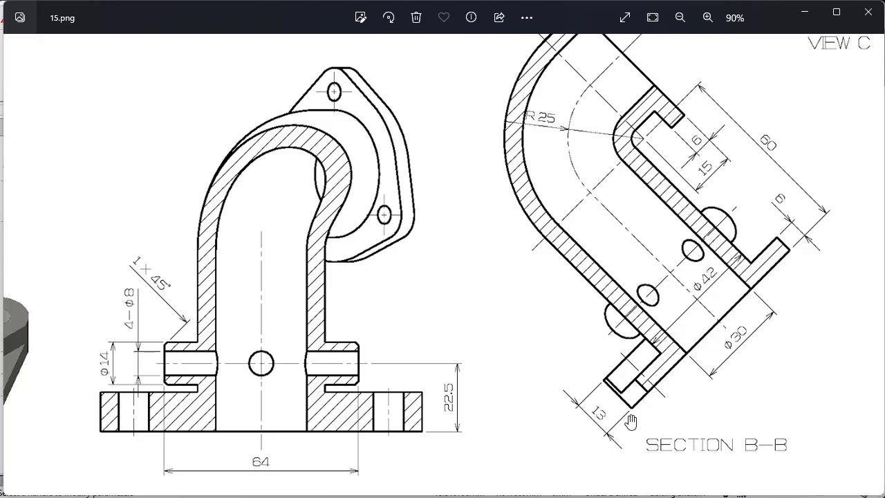
pyautogui.scroll(1, 553, 390)
pyautogui.scroll(-4, 539, 352)
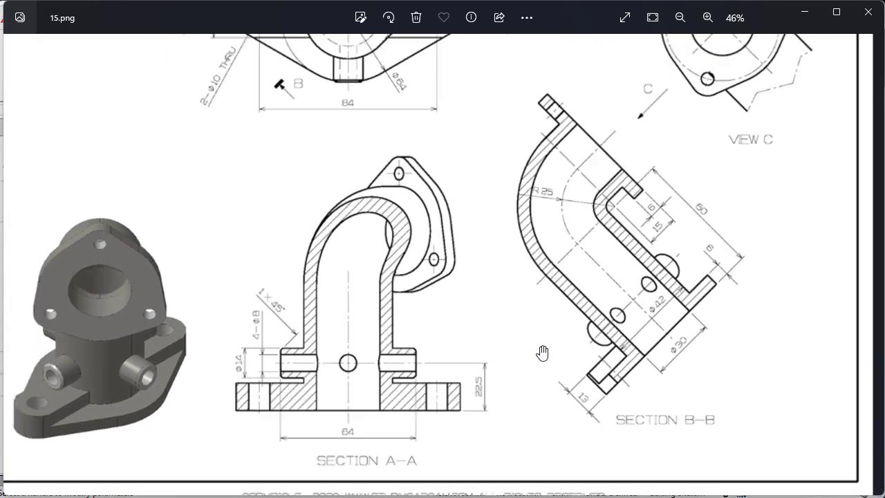
pyautogui.scroll(3, 177, 434)
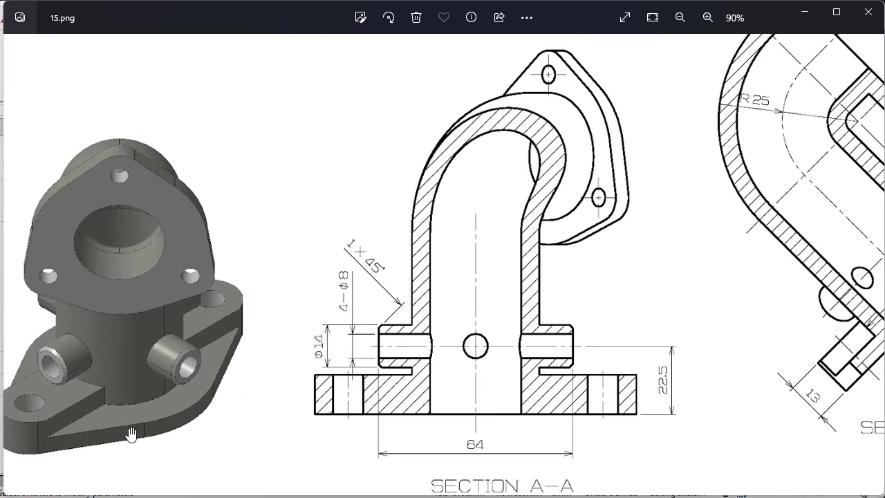
pyautogui.scroll(-1, 290, 394)
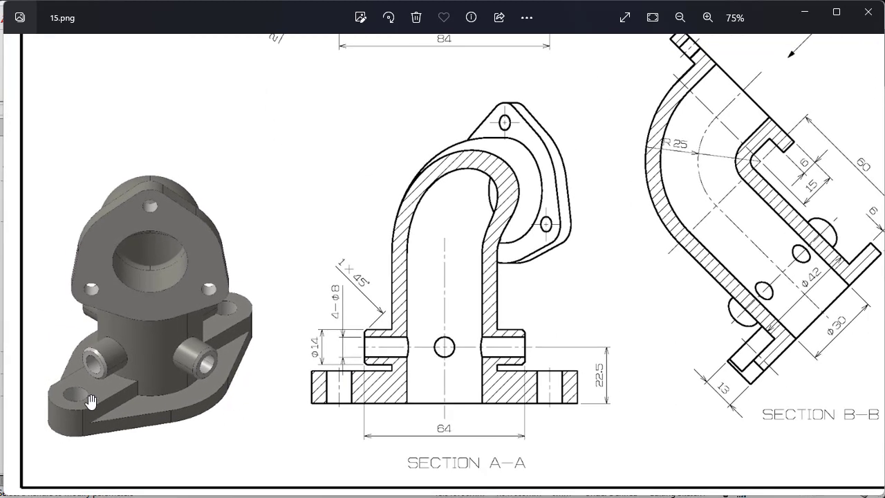
pyautogui.scroll(-2, 606, 392)
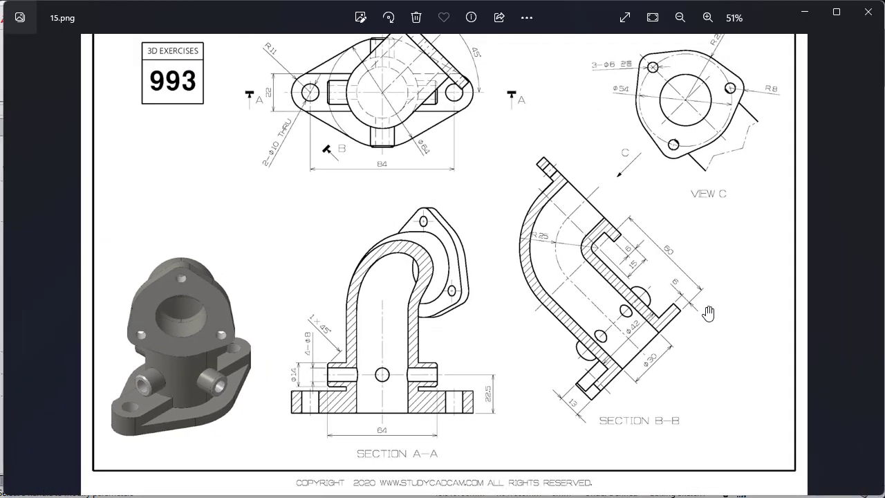
pyautogui.hotkey('alt', 'Tab')
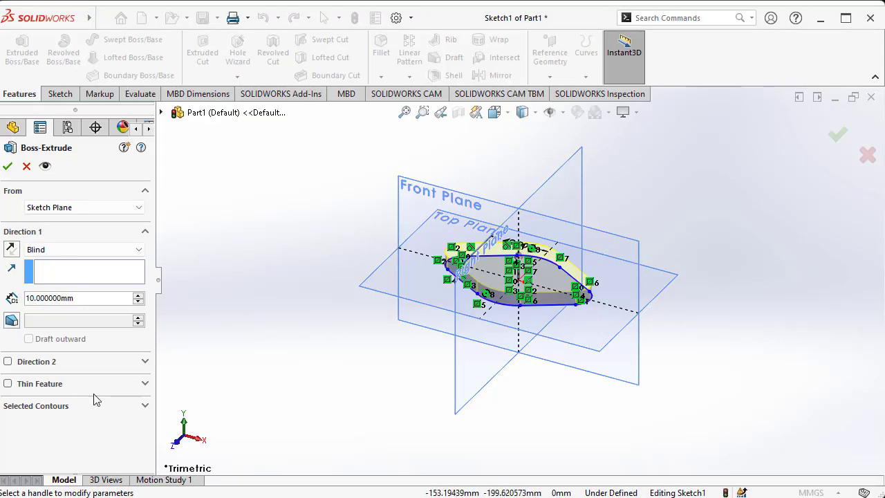
# Extrude the flange outline 6 mm with the Mid Plane end condition.
pyautogui.click(69, 249)
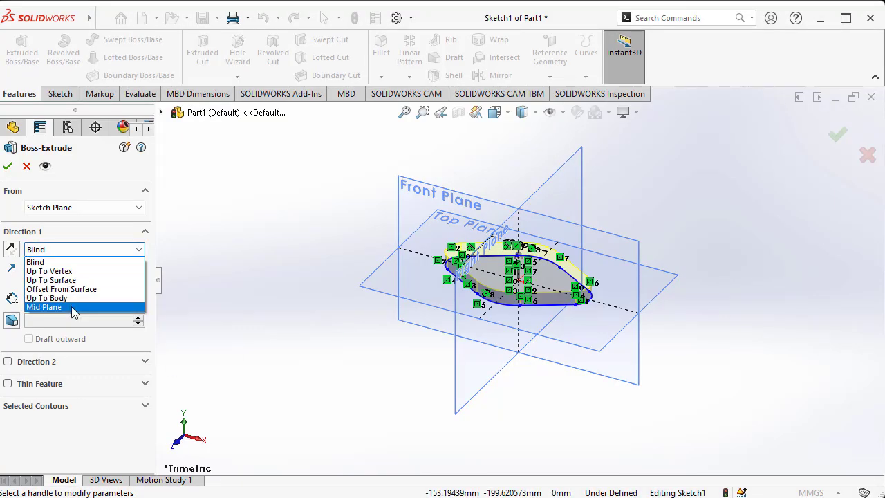
pyautogui.click(74, 308)
pyautogui.write('6')
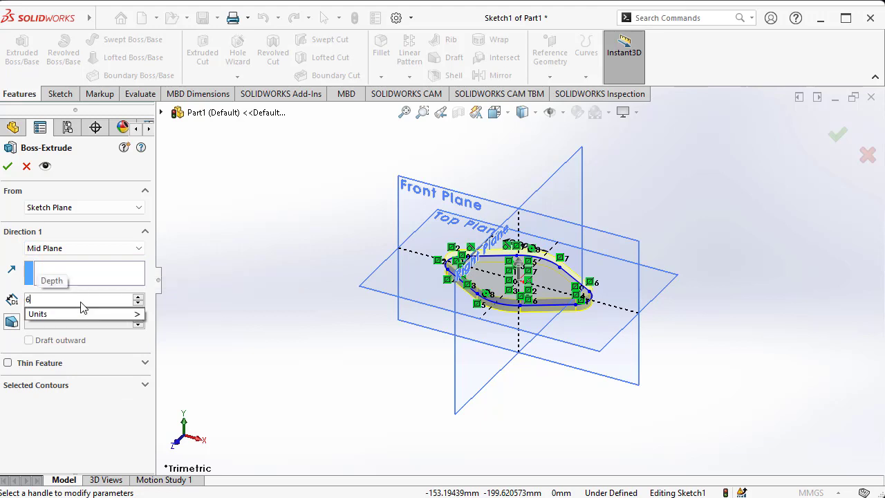
pyautogui.press('Return')
pyautogui.click(8, 166)
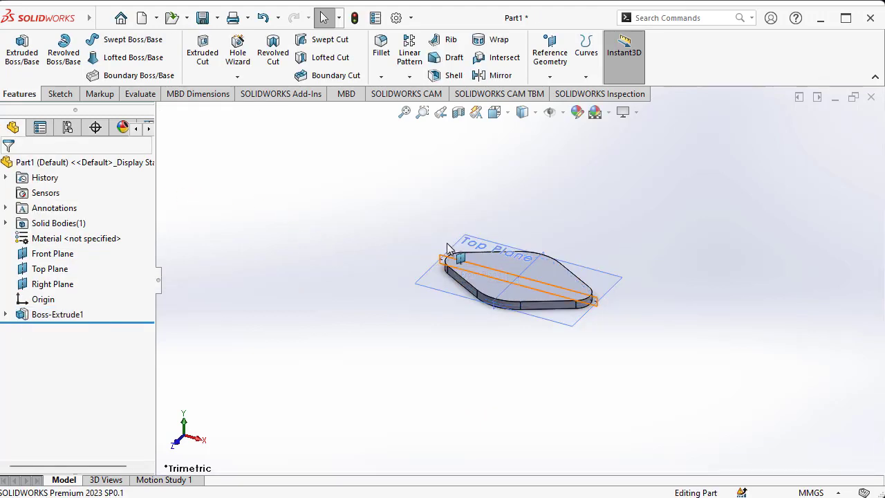
# Start a new sketch on the top face of the base flange.
pyautogui.hotkey('ctrl', '7')
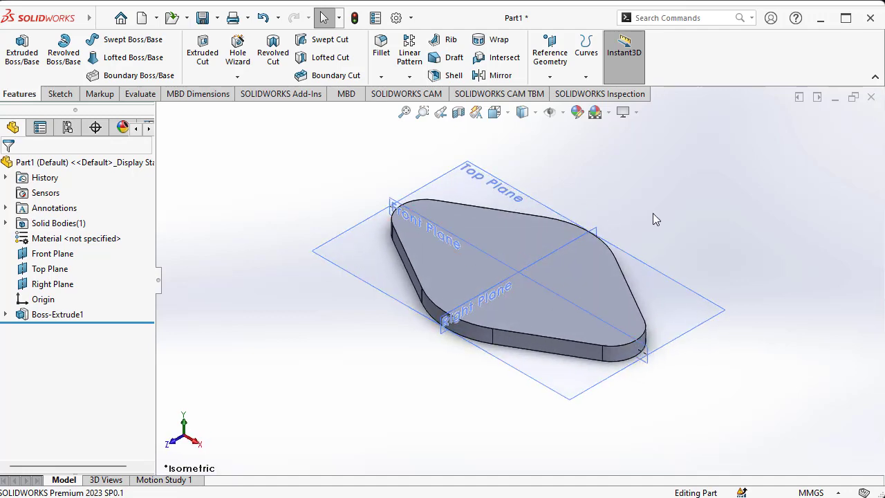
pyautogui.moveTo(618, 205)
pyautogui.mouseDown(button='middle')
pyautogui.moveTo(691, 262)
pyautogui.moveTo(678, 256)
pyautogui.mouseUp(button='middle')
pyautogui.click(60, 93)
pyautogui.click(16, 52)
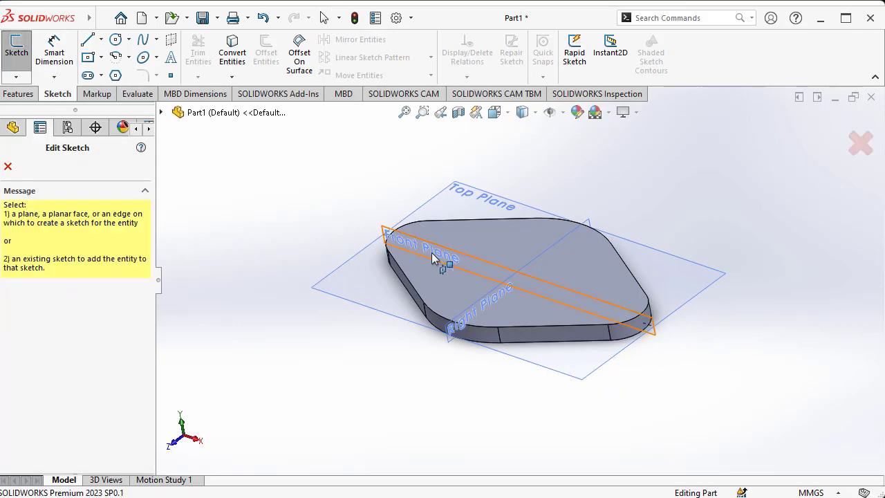
pyautogui.click(442, 262)
# Examine the drawing's top view and section views for the shape and width of the flange's raised section.
pyautogui.hotkey('alt', 'Tab')
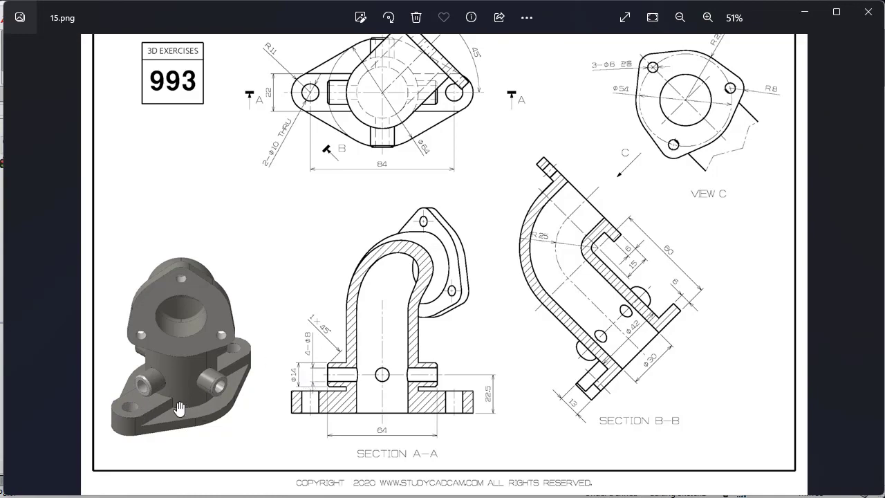
pyautogui.scroll(2, 323, 144)
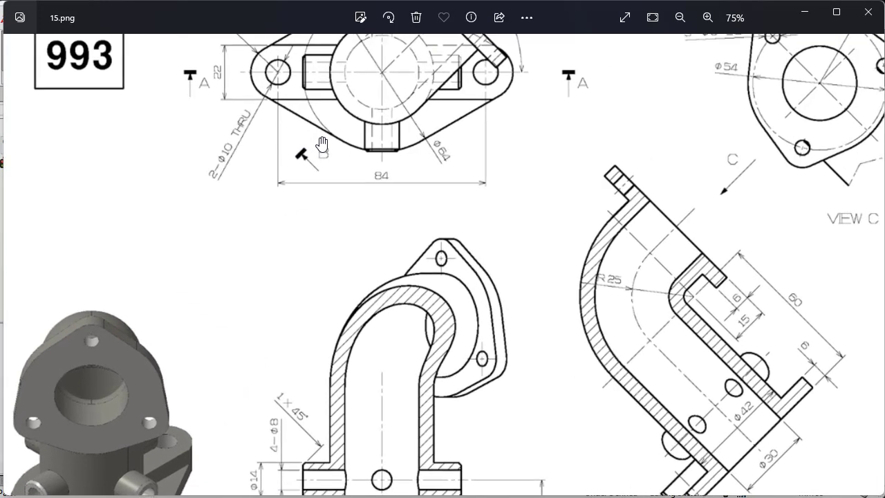
pyautogui.scroll(-3, 318, 159)
pyautogui.scroll(3, 308, 147)
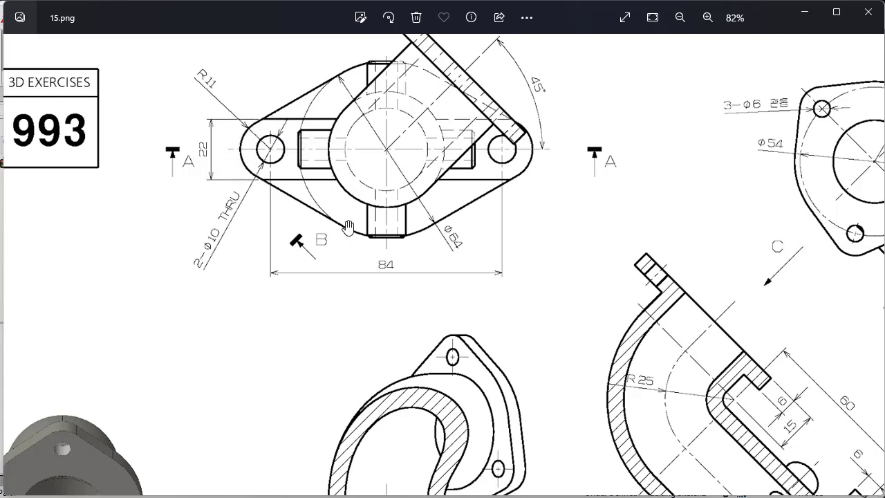
pyautogui.scroll(-3, 256, 178)
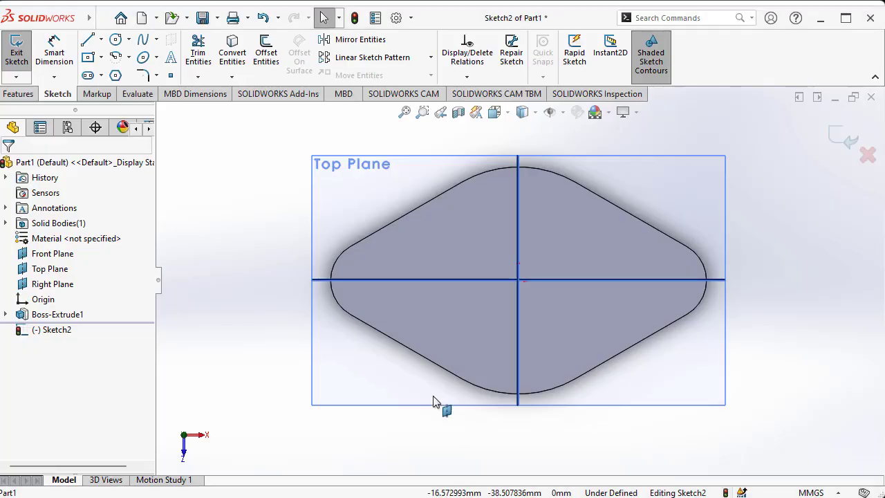
# Convert the two rounded end edges of the flange into sketch arcs.
pyautogui.click(233, 51)
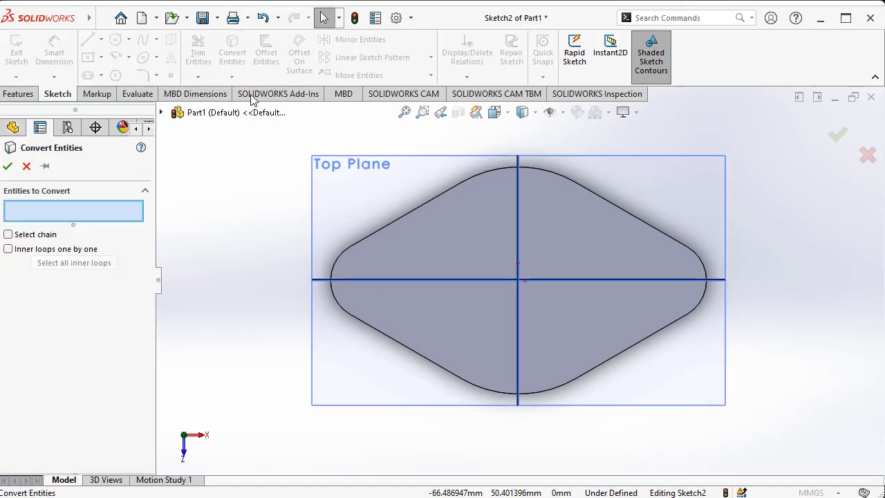
pyautogui.click(339, 269)
pyautogui.click(704, 268)
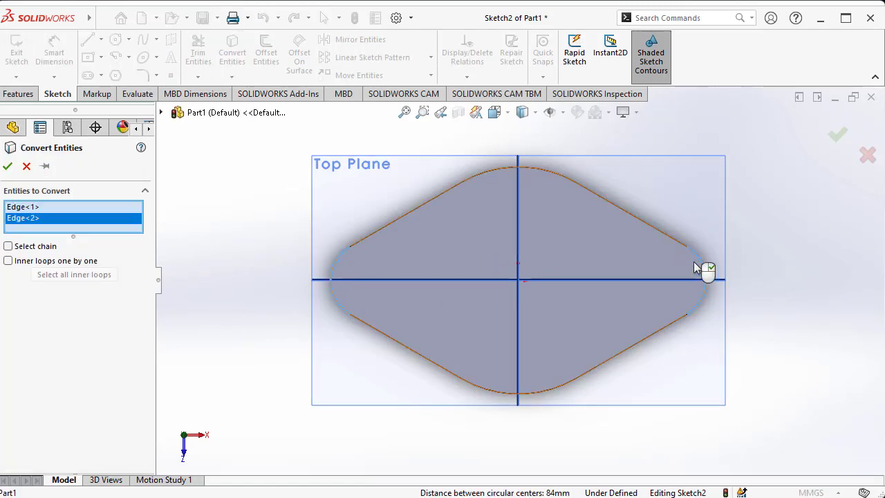
pyautogui.click(7, 167)
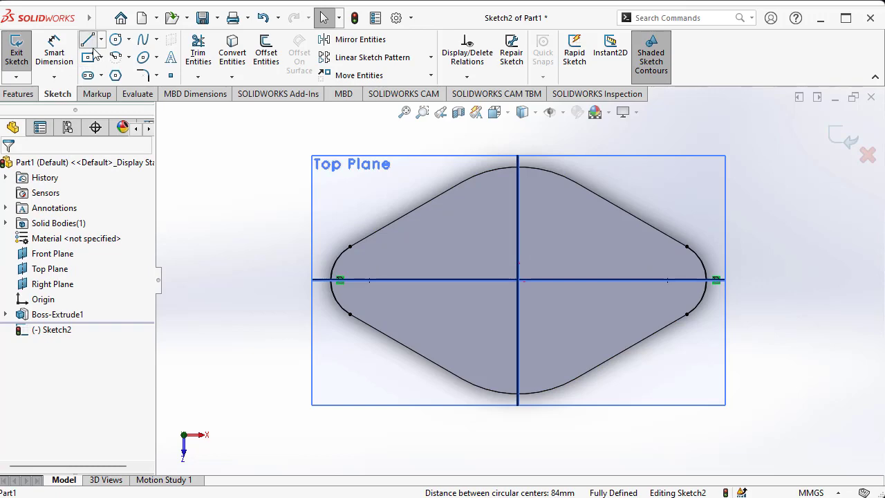
pyautogui.click(87, 39)
pyautogui.click(350, 246)
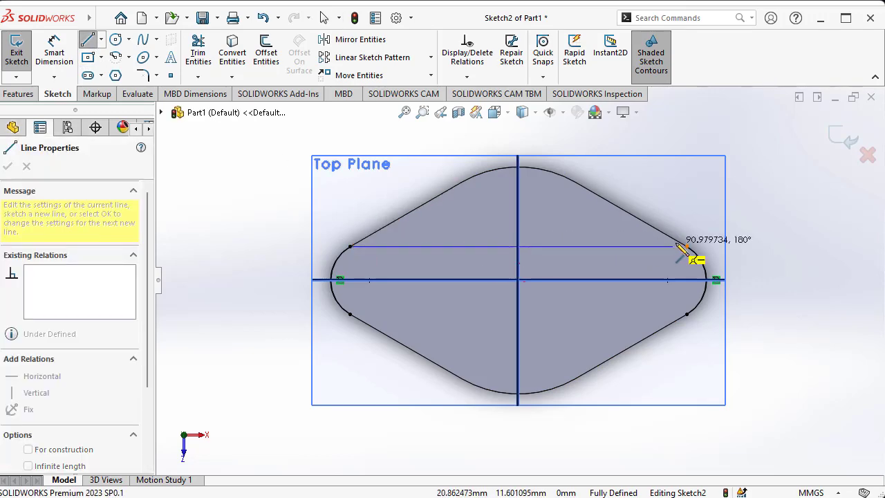
pyautogui.rightClick(453, 246)
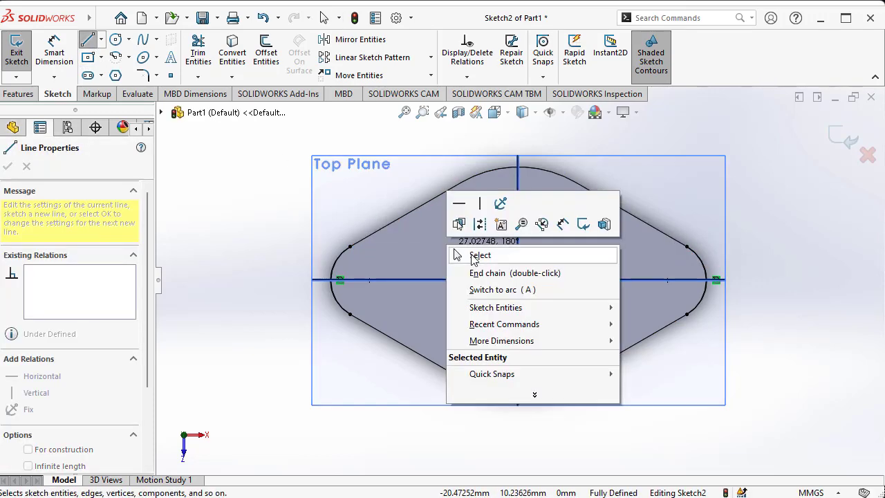
pyautogui.click(477, 253)
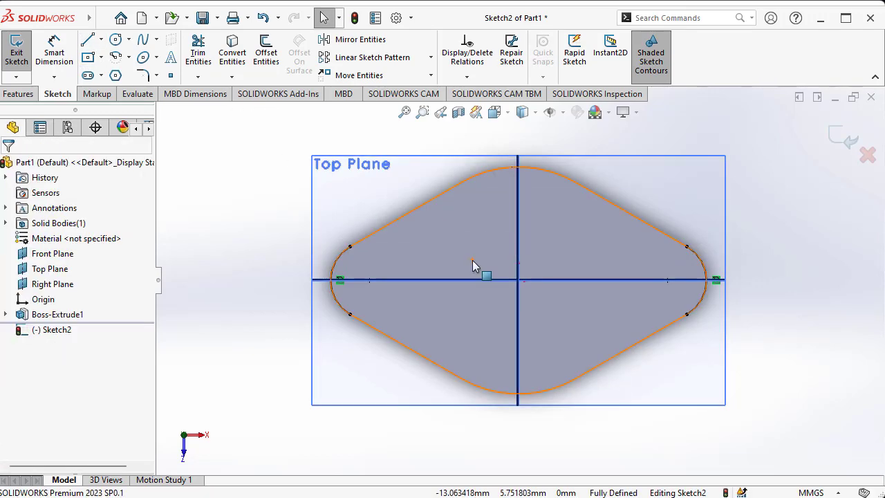
# Power trim away both converted end arcs.
pyautogui.click(198, 52)
pyautogui.moveTo(261, 221)
pyautogui.mouseDown()
pyautogui.moveTo(532, 284)
pyautogui.moveTo(718, 279)
pyautogui.mouseUp()
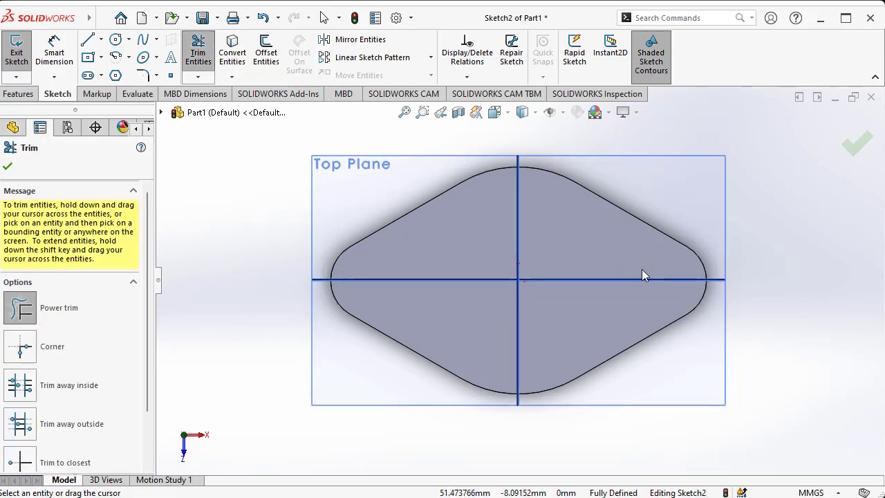
# Draw an infinite-length horizontal construction line across the flange, above the sketch centre.
pyautogui.click(89, 41)
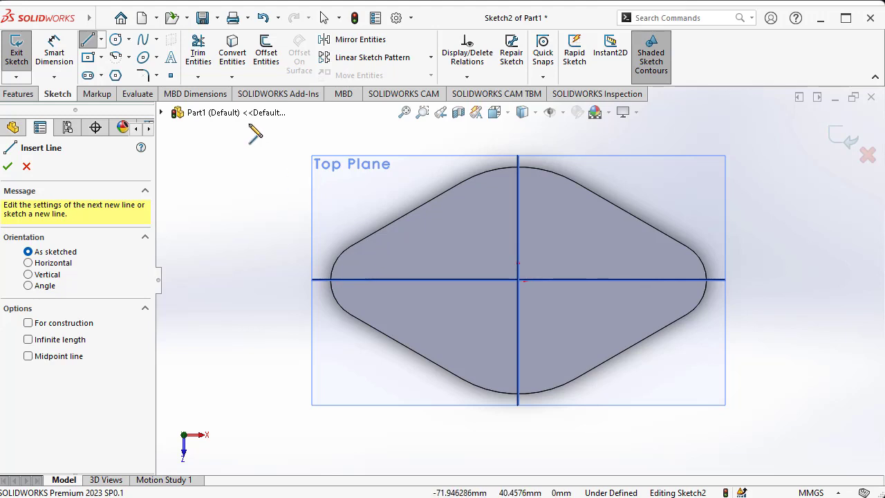
pyautogui.click(101, 40)
pyautogui.click(114, 73)
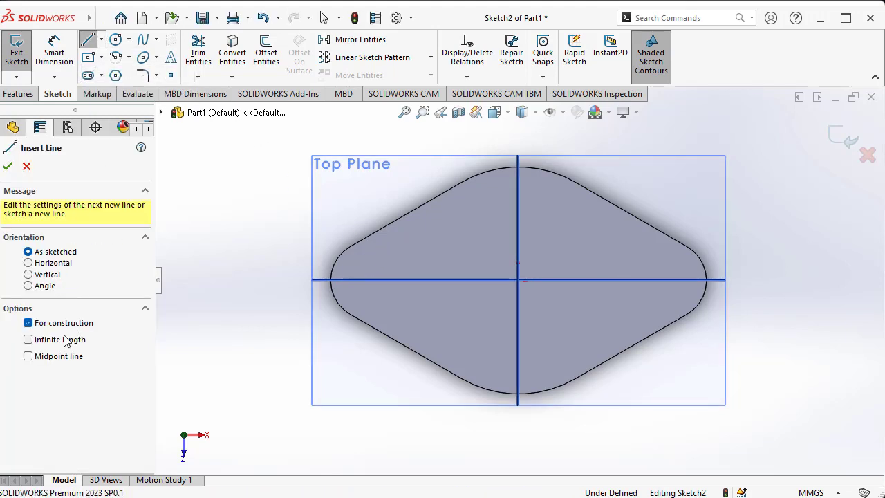
pyautogui.click(66, 339)
pyautogui.click(419, 249)
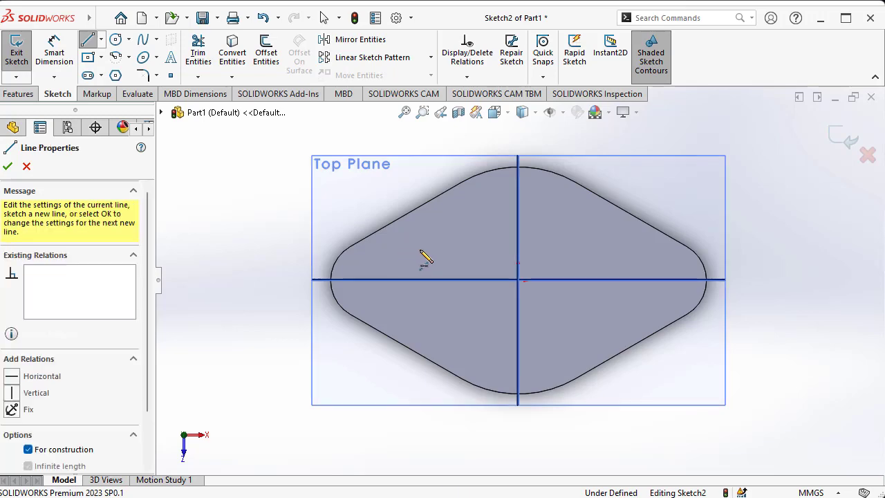
pyautogui.click(474, 249)
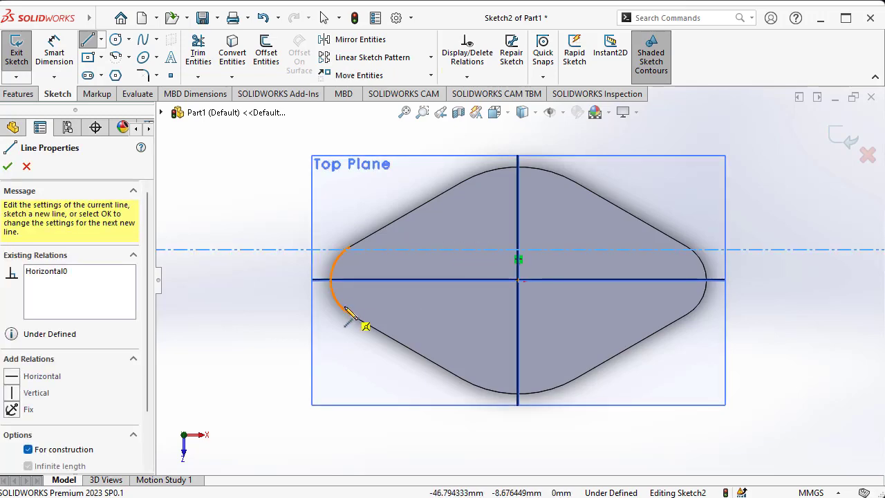
pyautogui.rightClick(228, 192)
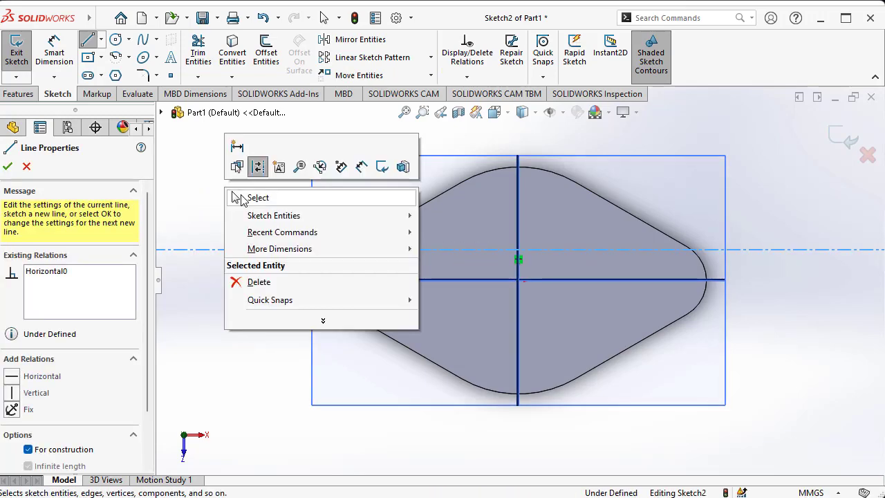
pyautogui.click(258, 282)
pyautogui.press('Escape')
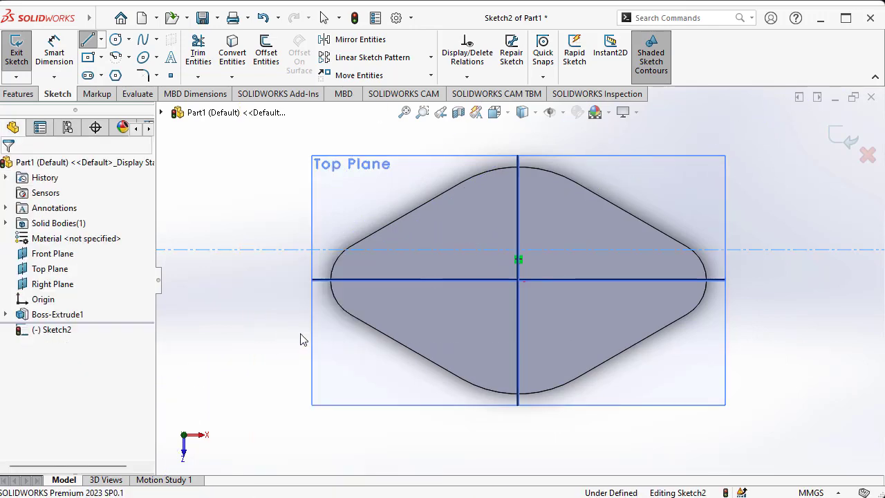
# Draw a second infinite-length horizontal construction line across the flange, below the sketch centre.
pyautogui.click(100, 40)
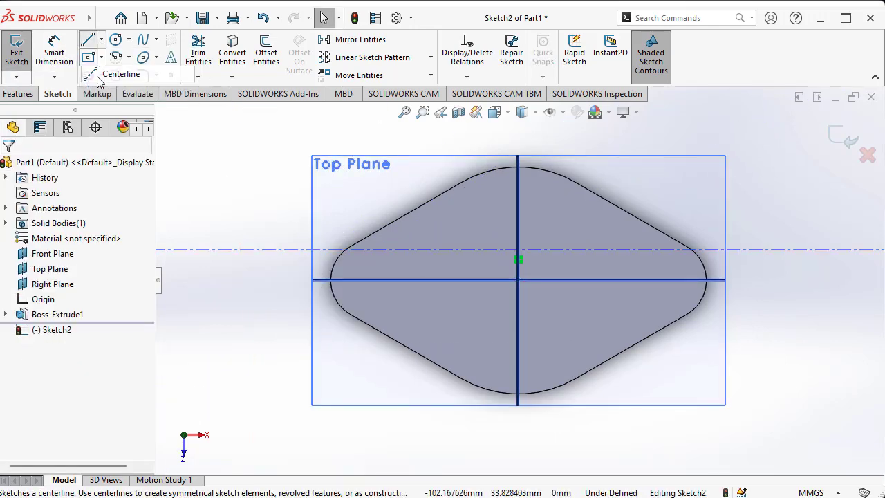
pyautogui.click(118, 73)
pyautogui.click(69, 340)
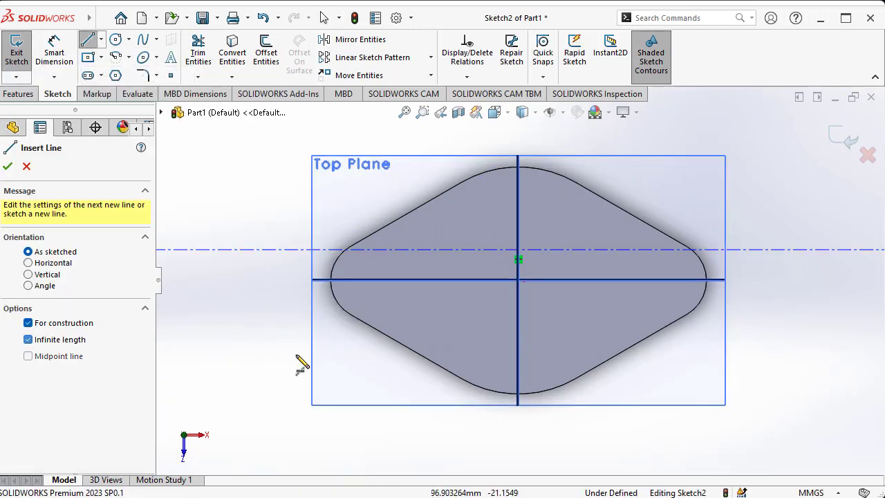
pyautogui.click(372, 298)
pyautogui.click(416, 299)
pyautogui.rightClick(270, 222)
pyautogui.click(284, 222)
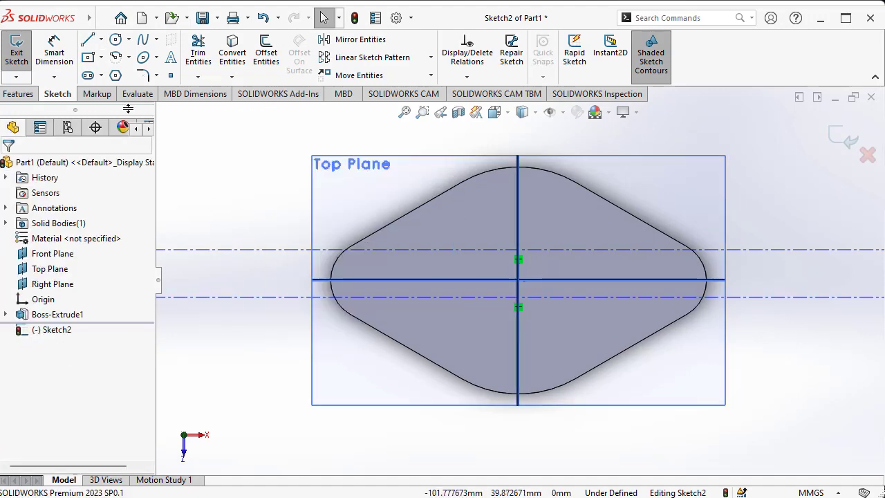
# Dimension the distance between the two infinite construction lines as 22 mm.
pyautogui.click(54, 52)
pyautogui.click(276, 297)
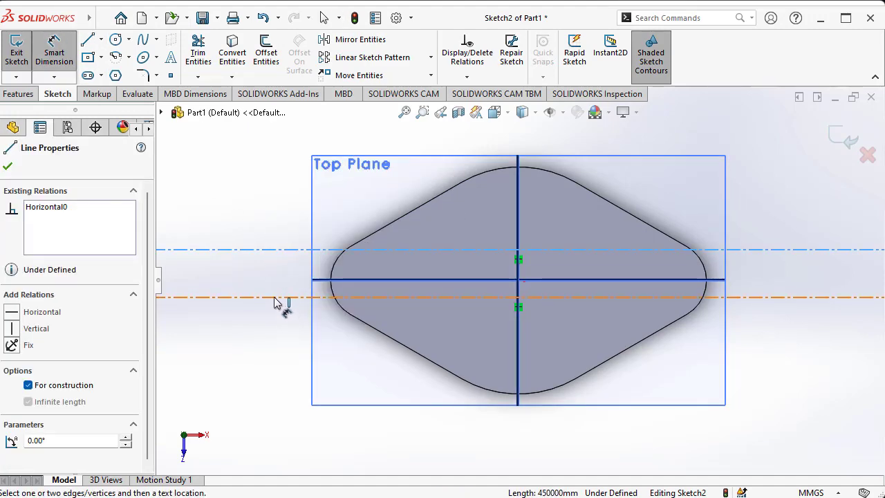
pyautogui.click(269, 249)
pyautogui.click(262, 278)
pyautogui.press('Return')
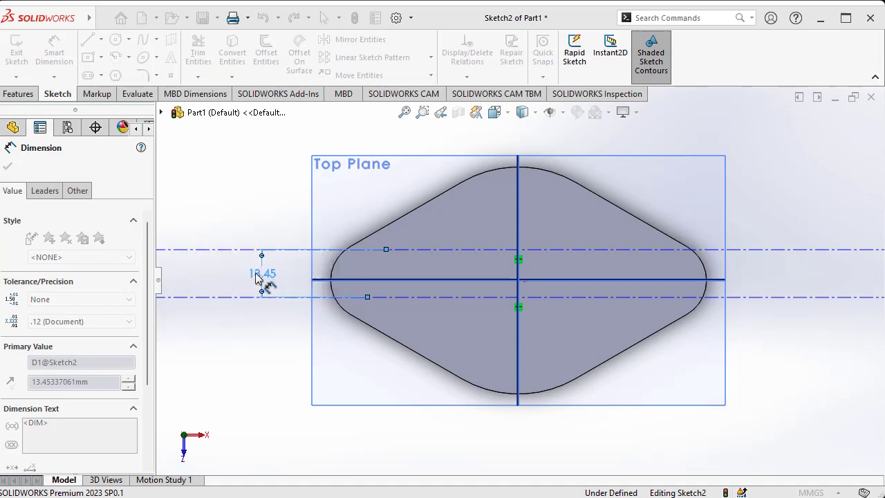
# Try to dimension the upper construction line from the Front Plane.
pyautogui.click(437, 280)
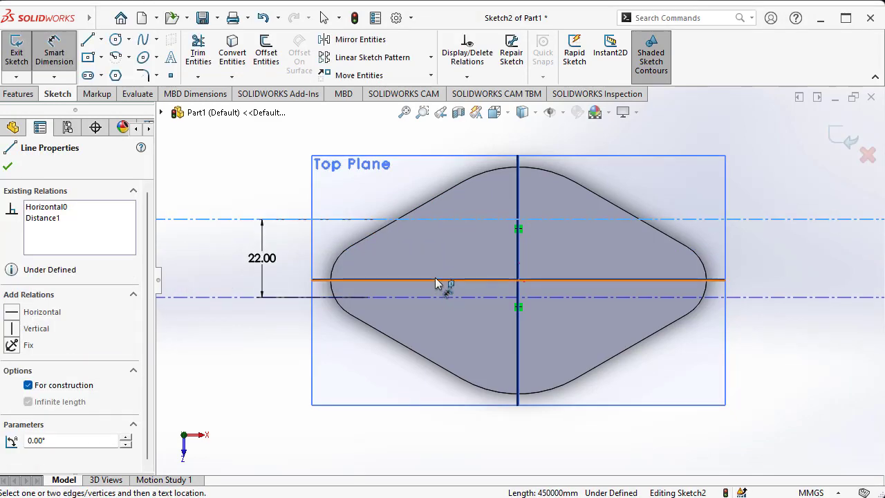
pyautogui.click(439, 255)
pyautogui.click(555, 278)
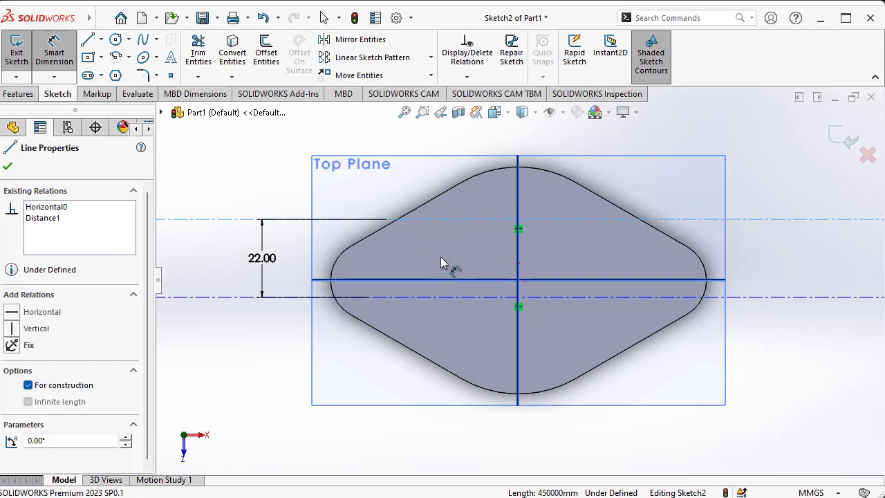
pyautogui.click(441, 258)
pyautogui.click(543, 282)
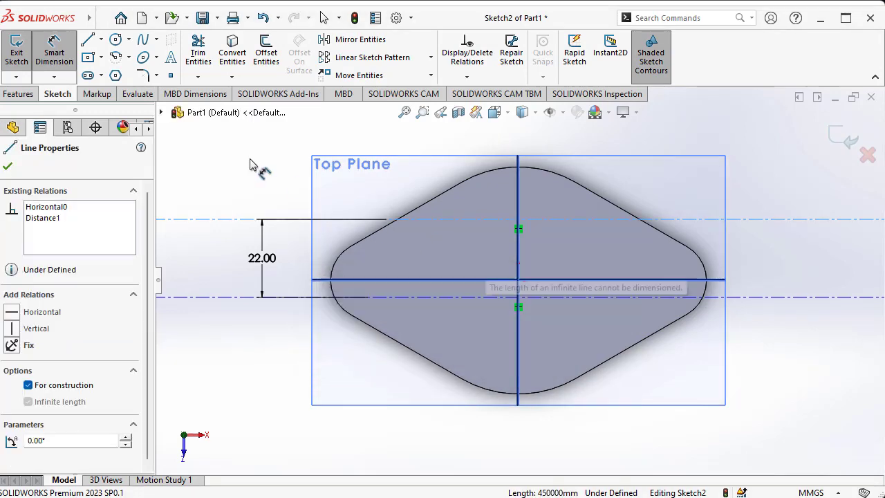
pyautogui.click(67, 61)
pyautogui.click(8, 167)
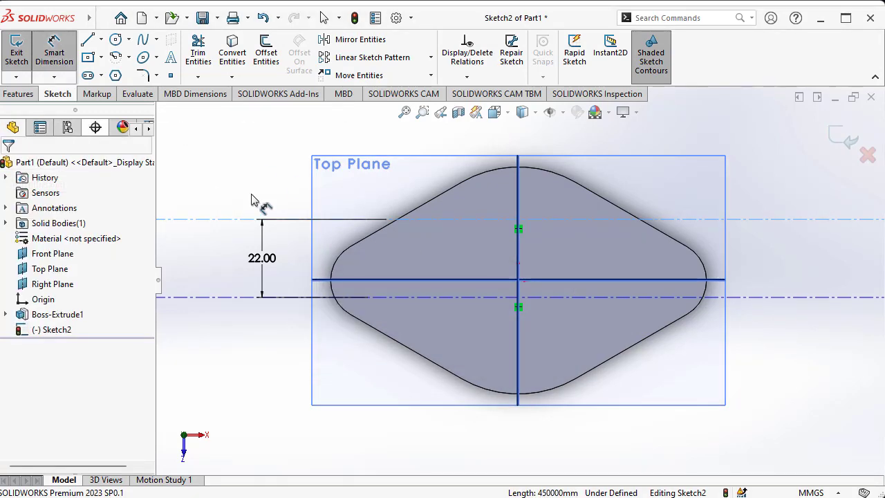
pyautogui.click(53, 53)
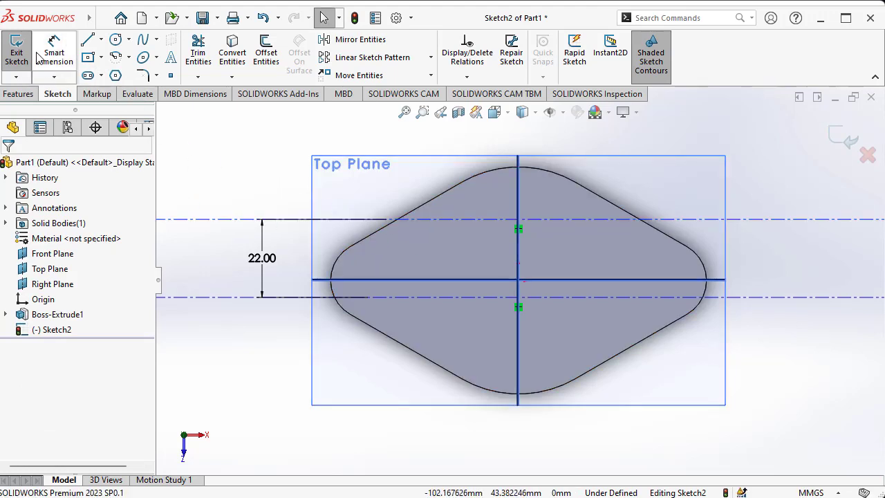
# Dimension the upper construction line 11 mm from the Front Plane to centre the pair.
pyautogui.click(54, 55)
pyautogui.click(419, 219)
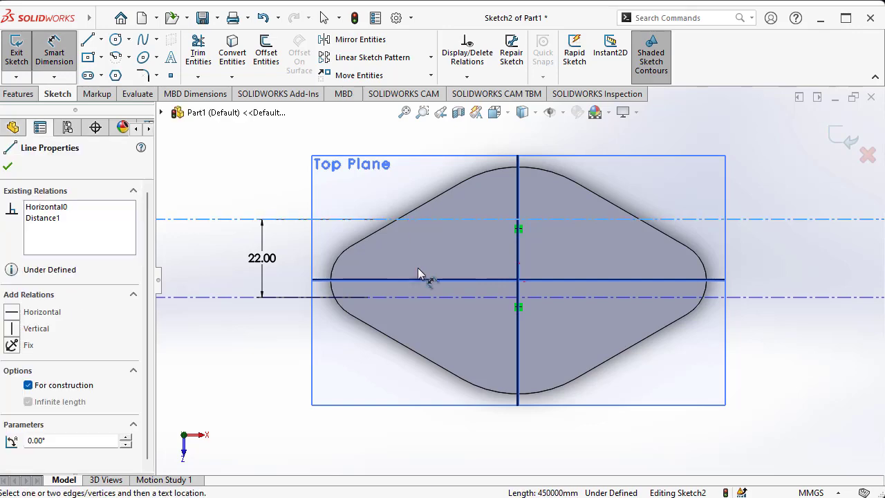
pyautogui.click(423, 279)
pyautogui.click(425, 261)
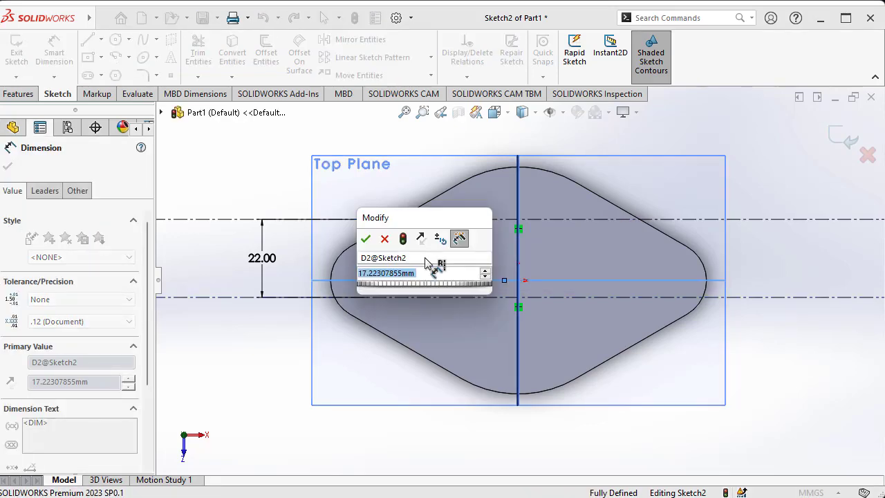
pyautogui.write('11')
pyautogui.press('Return')
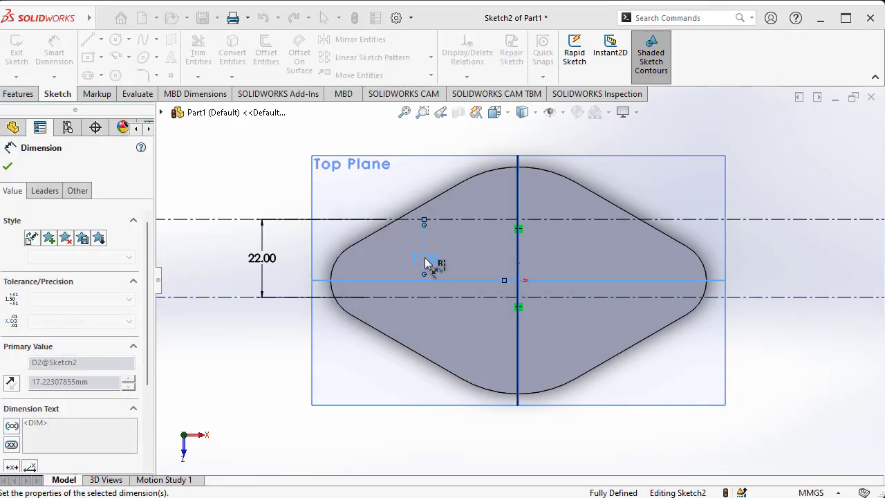
pyautogui.click(8, 166)
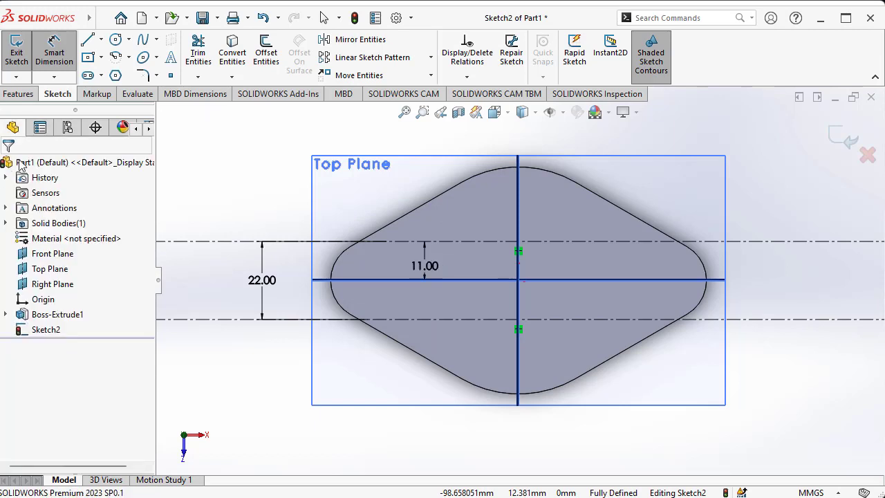
# Convert the flange's two rounded end arcs and four slanted edges into sketch entities.
pyautogui.moveTo(54, 28)
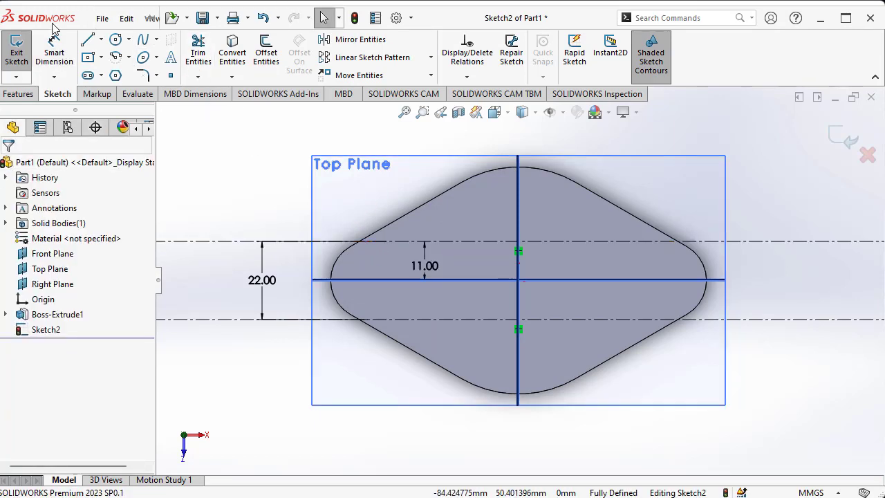
pyautogui.click(87, 39)
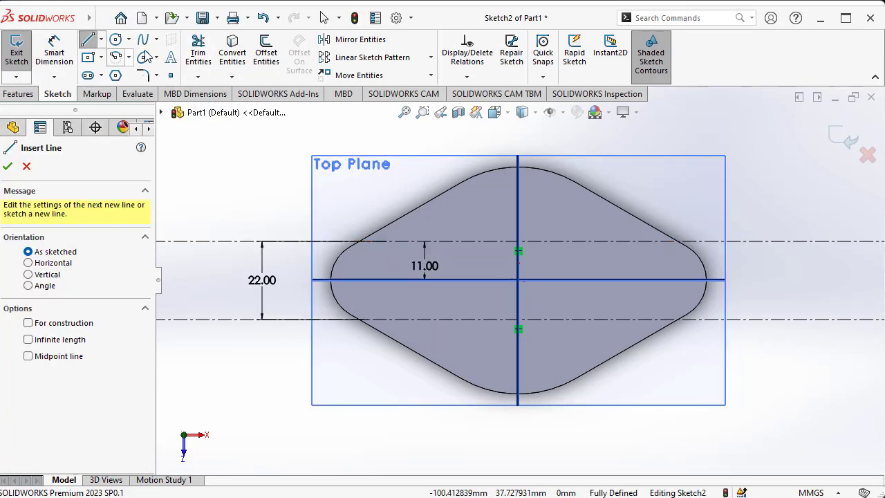
pyautogui.click(232, 52)
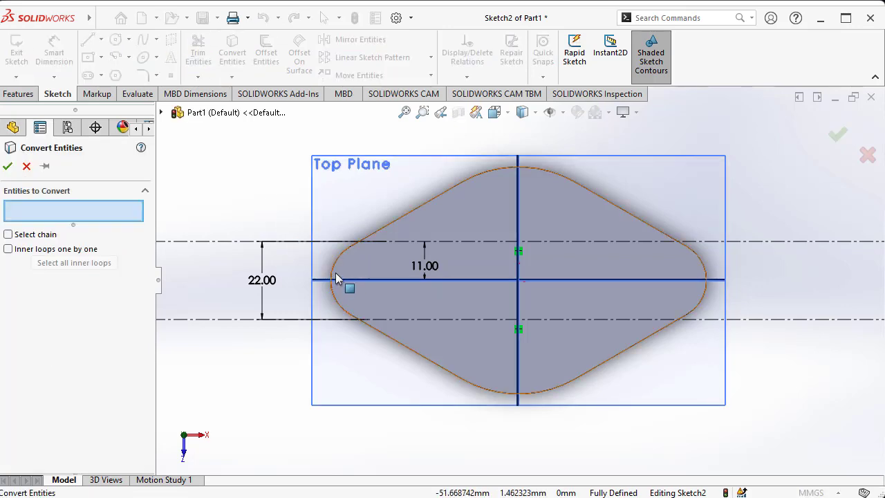
pyautogui.click(335, 280)
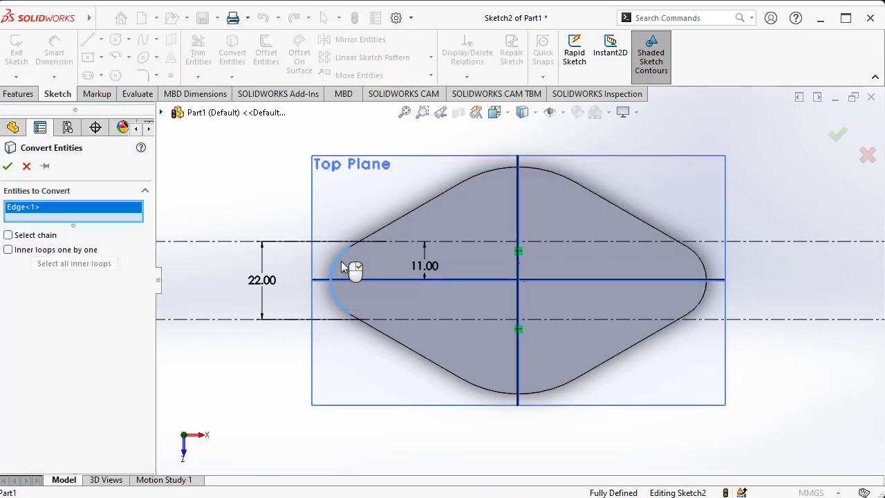
pyautogui.click(373, 234)
pyautogui.click(371, 327)
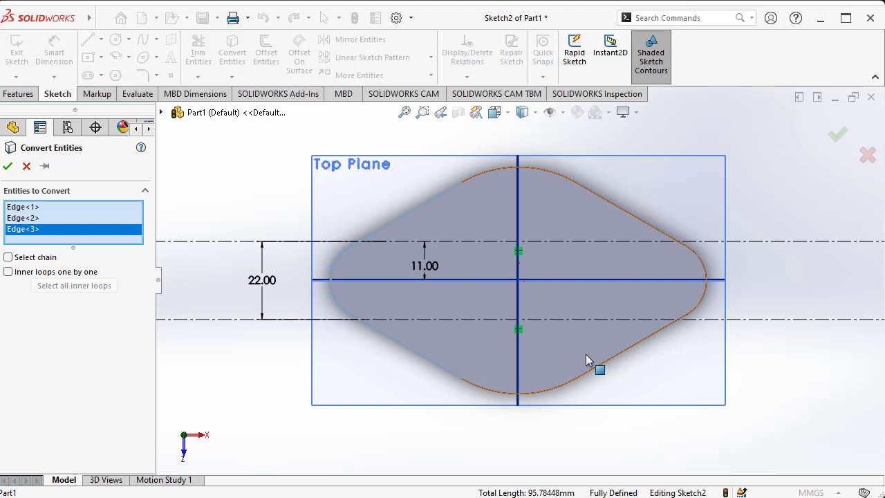
pyautogui.click(651, 334)
pyautogui.click(696, 313)
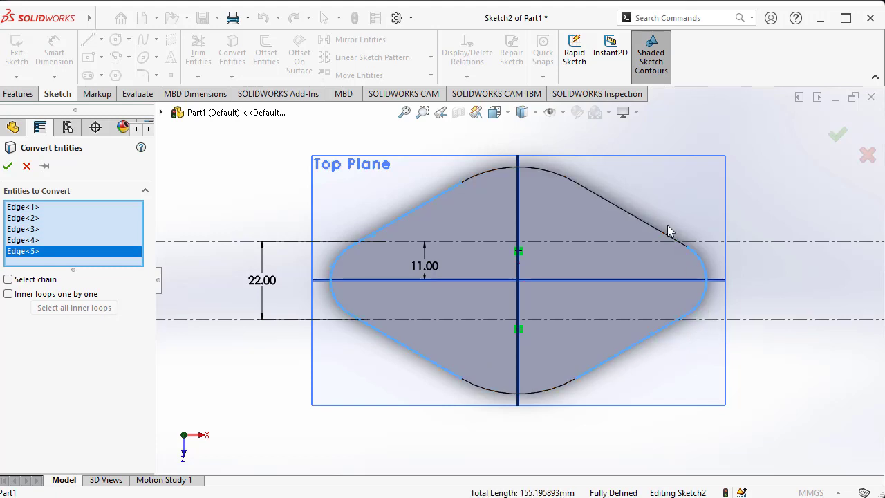
pyautogui.click(664, 235)
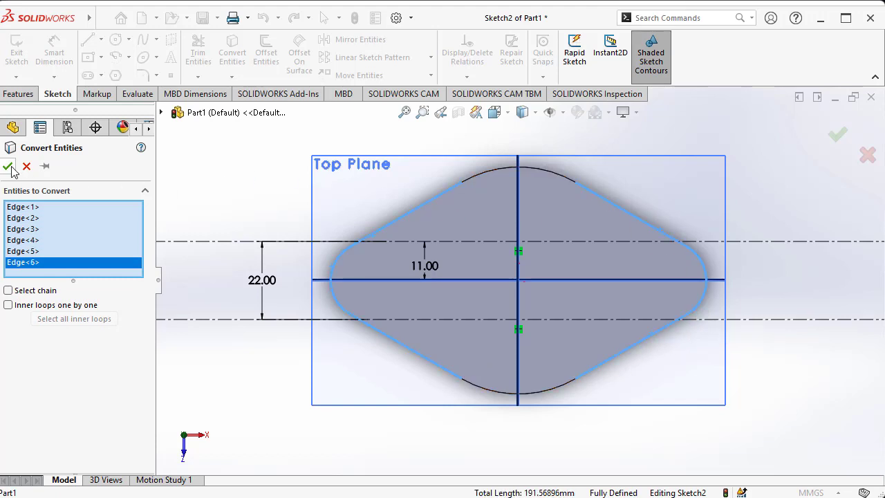
pyautogui.click(8, 167)
# Draw a horizontal line about 90 mm long on the upper construction line, between the two upper slanted edges.
pyautogui.click(88, 40)
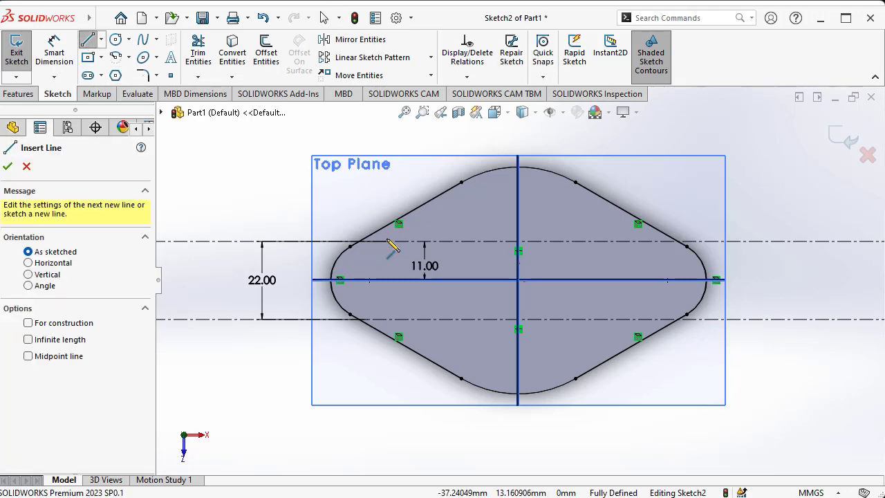
pyautogui.scroll(-3, 370, 252)
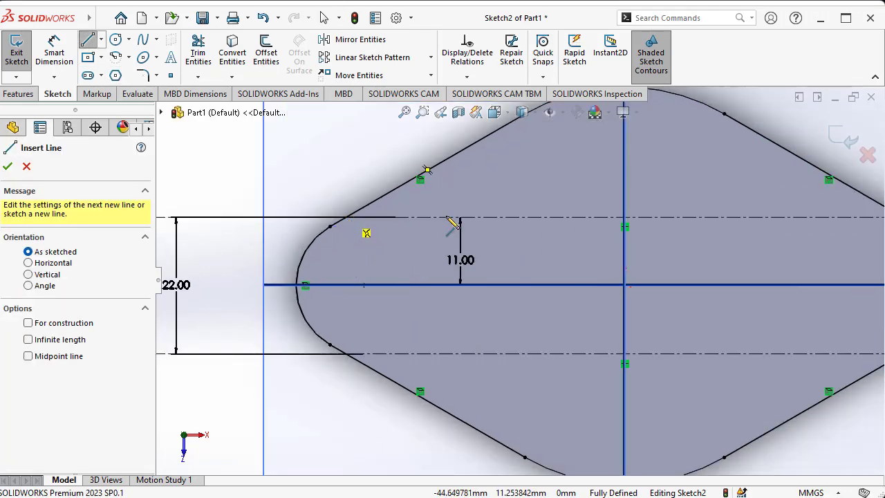
pyautogui.click(345, 218)
pyautogui.scroll(3, 549, 273)
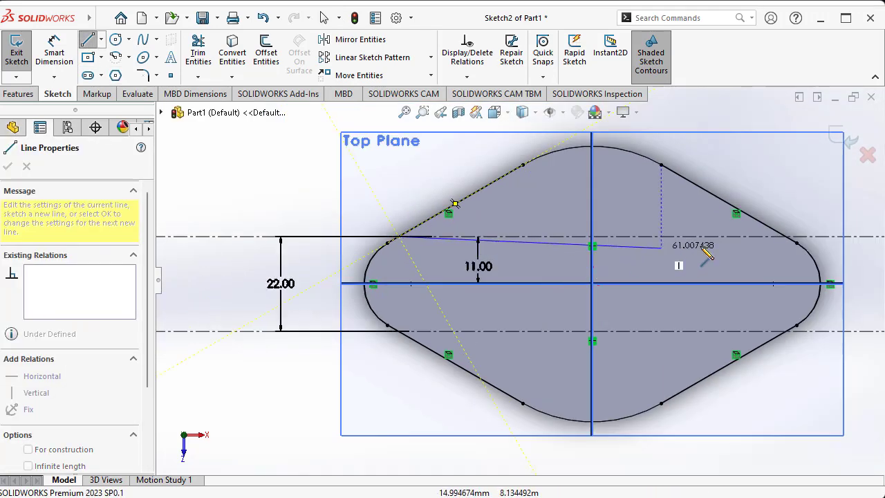
pyautogui.click(786, 237)
pyautogui.press('Escape')
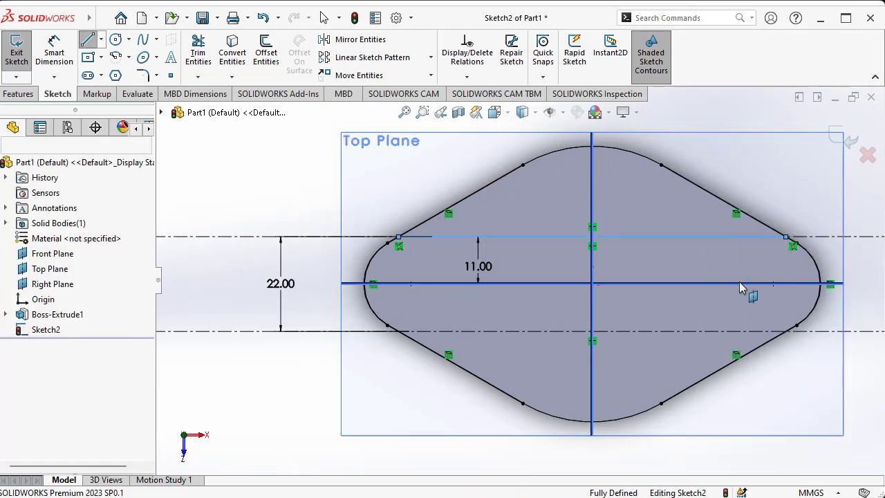
# Delete the upper infinite construction line together with its associated dimensions.
pyautogui.click(205, 238)
pyautogui.press('Delete')
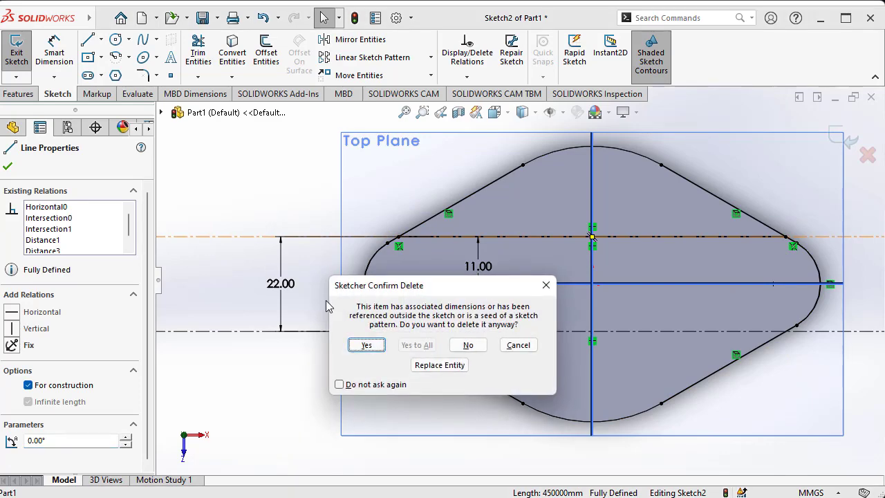
pyautogui.click(365, 345)
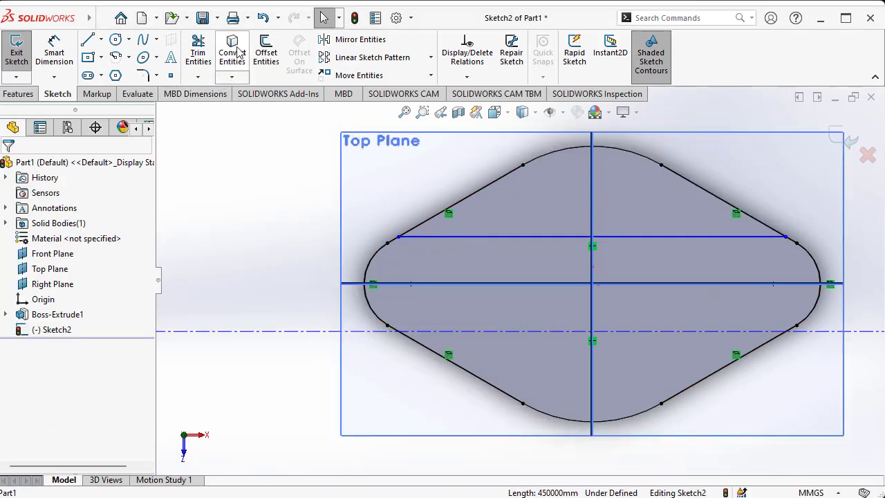
# Mirror the horizontal line about the Front Plane, keeping the original.
pyautogui.click(359, 39)
pyautogui.click(486, 237)
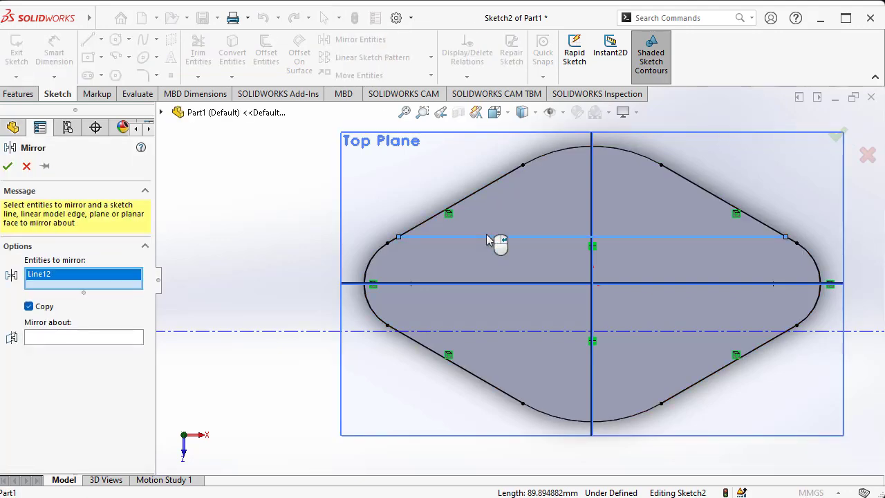
pyautogui.click(93, 337)
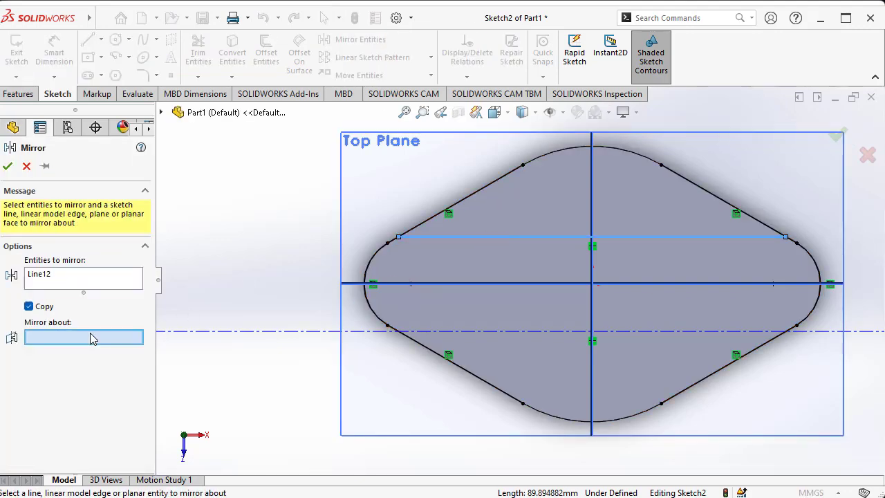
pyautogui.click(406, 285)
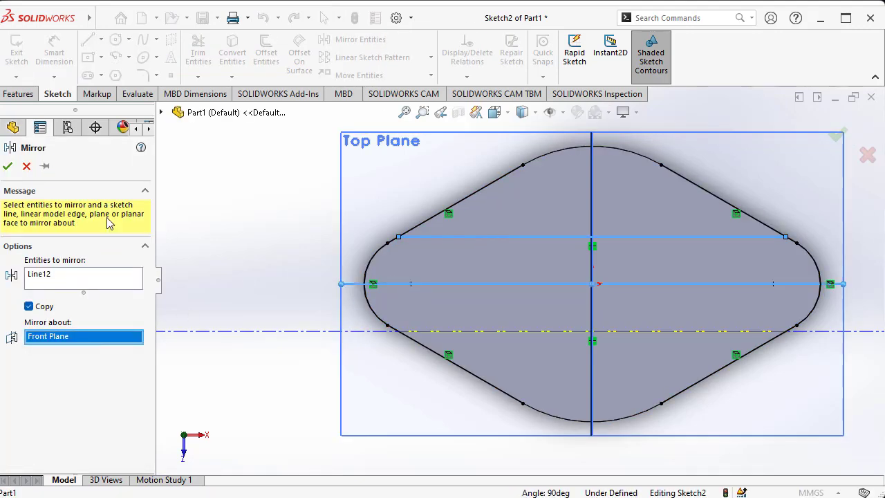
pyautogui.click(8, 165)
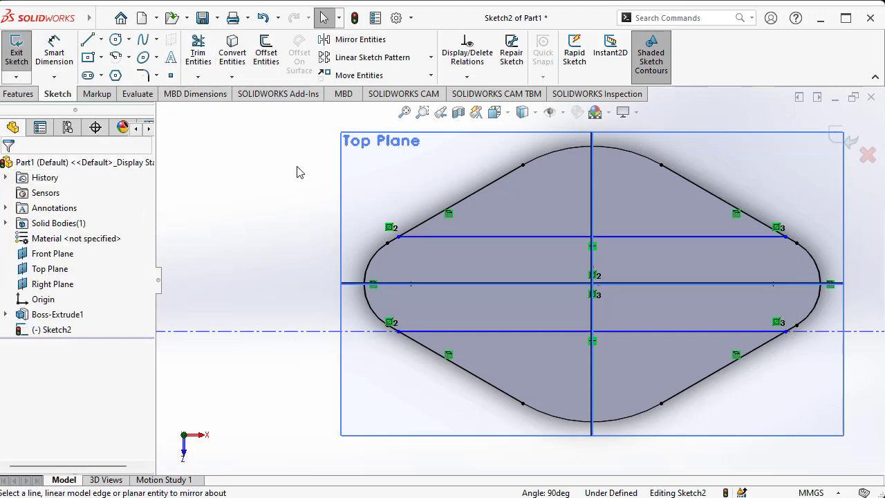
# Power-trim the slanted lines outside the two horizontal lines to leave a closed band profile.
pyautogui.click(201, 56)
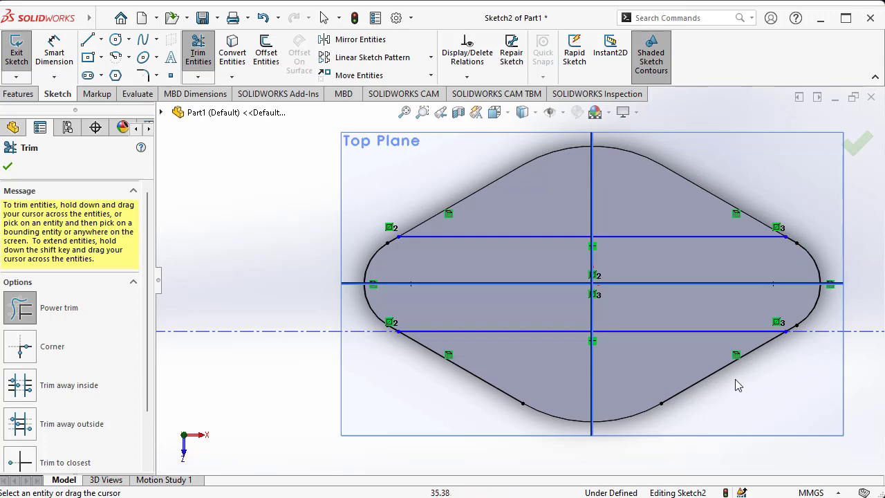
pyautogui.moveTo(734, 378); pyautogui.dragTo(671, 365)
pyautogui.moveTo(510, 389); pyautogui.dragTo(415, 381)
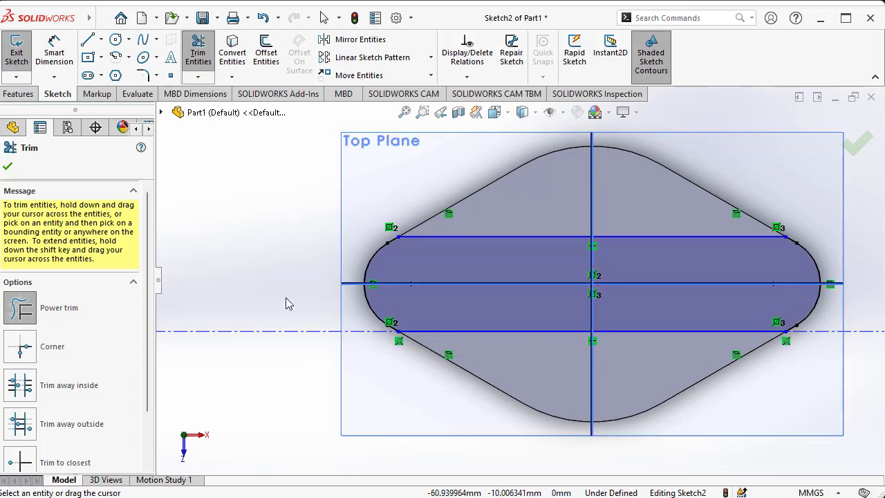
# Extrude the band profile upward as a blind boss, 7 mm deep and merged with the flange.
pyautogui.click(19, 94)
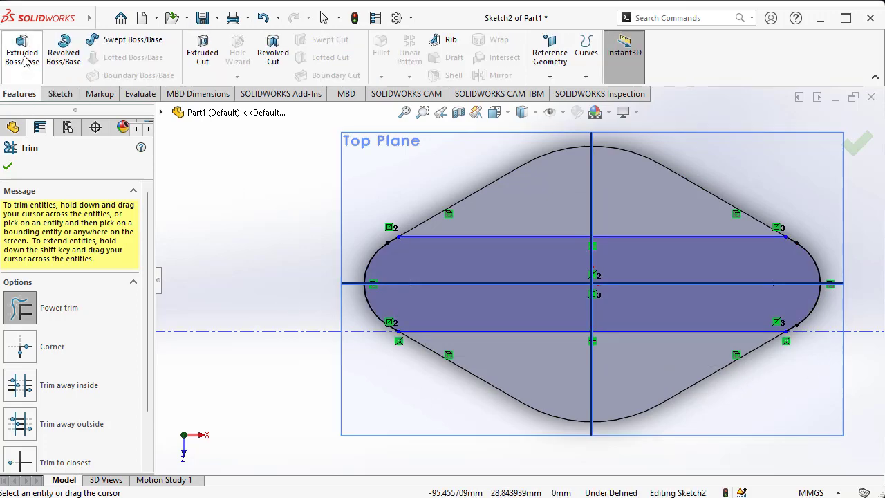
pyautogui.click(22, 52)
pyautogui.moveTo(442, 253); pyautogui.dragTo(457, 200, button='middle')
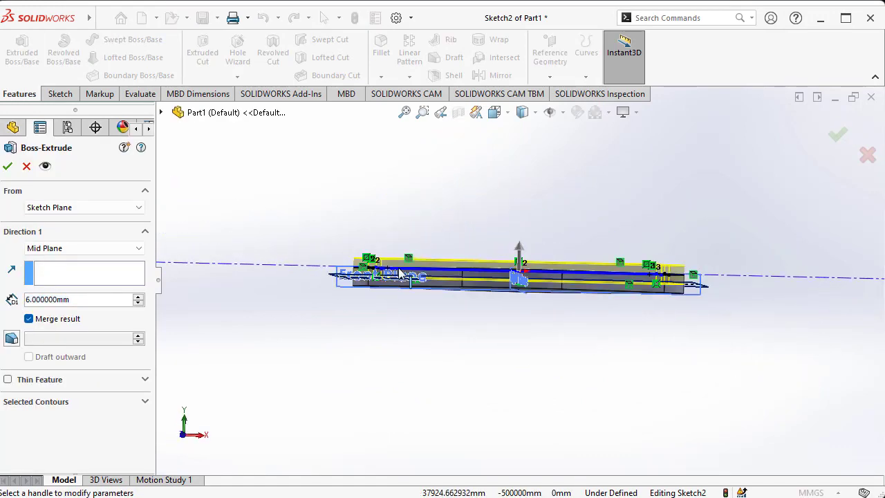
pyautogui.click(69, 250)
pyautogui.click(69, 260)
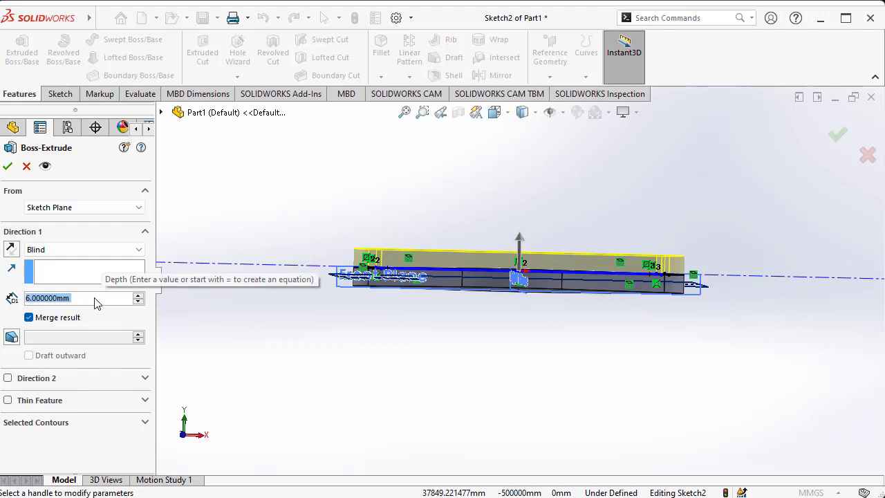
pyautogui.write('7')
pyautogui.press('Return')
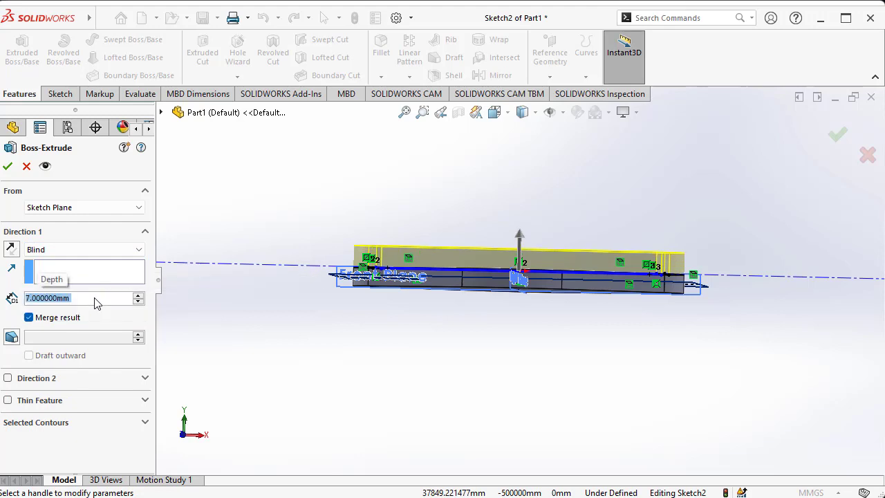
pyautogui.click(7, 166)
# Switch to the reference drawing 15.png and check the flange hole diameter and centre spacing.
pyautogui.moveTo(310, 347); pyautogui.dragTo(381, 344, button='middle')
pyautogui.scroll(4, 380, 333)
pyautogui.hotkey('alt', 'Tab')
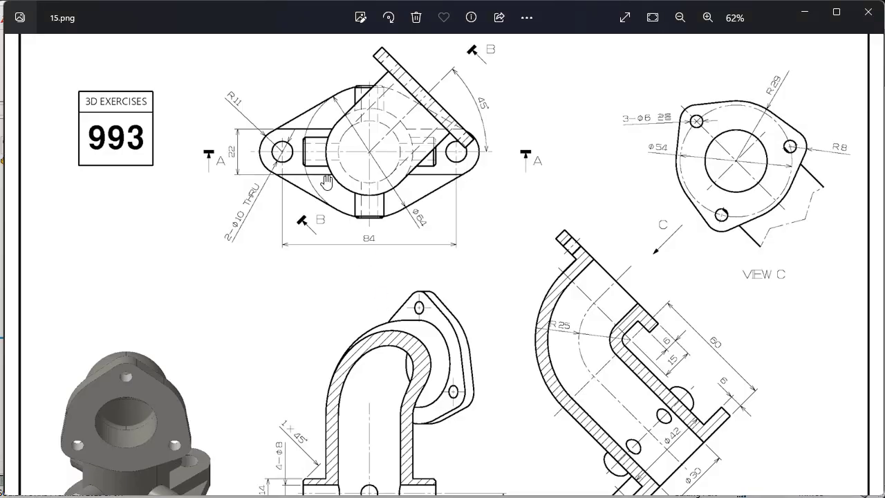
pyautogui.scroll(-2, 291, 150)
pyautogui.scroll(5, 238, 240)
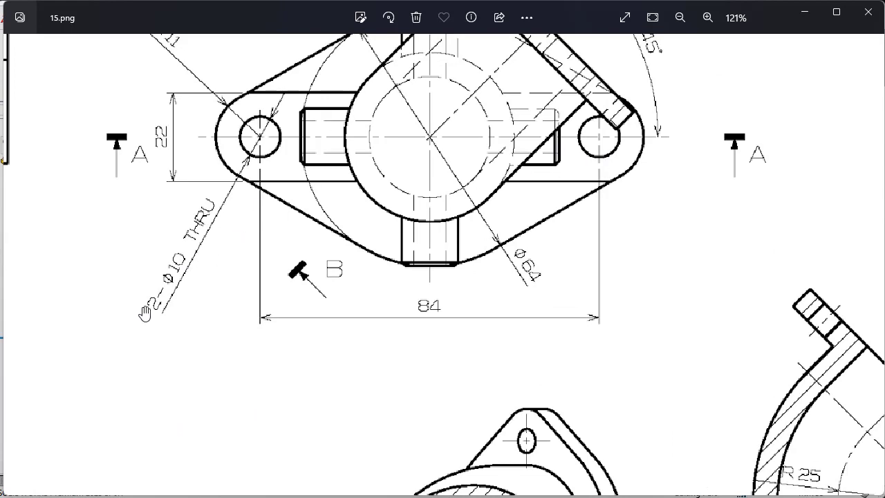
pyautogui.scroll(-1, 367, 310)
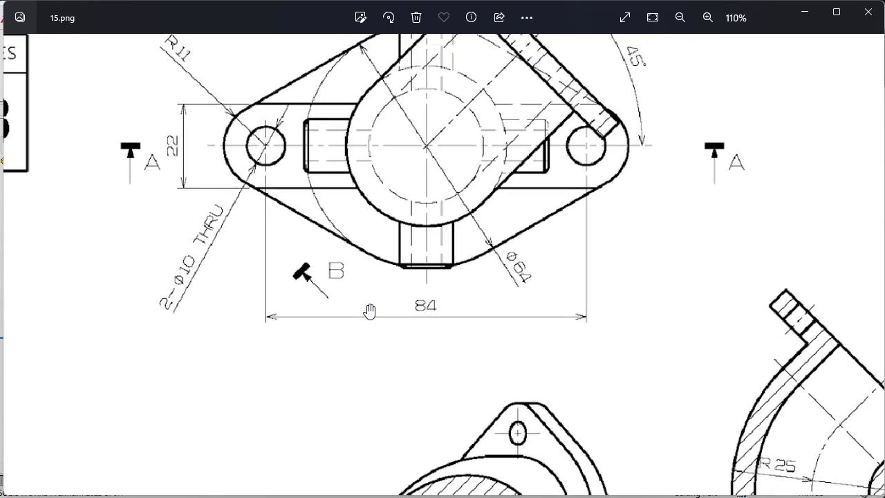
pyautogui.hotkey('alt', 'Tab')
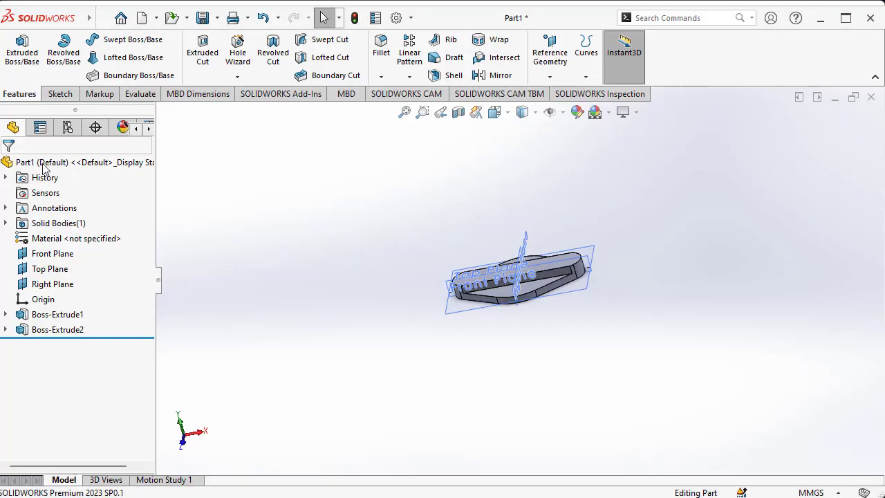
# Start a new sketch on the top face of the raised section in SOLIDWORKS.
pyautogui.click(57, 94)
pyautogui.click(16, 49)
pyautogui.moveTo(355, 221); pyautogui.dragTo(349, 303, button='middle')
pyautogui.scroll(-4, 463, 278)
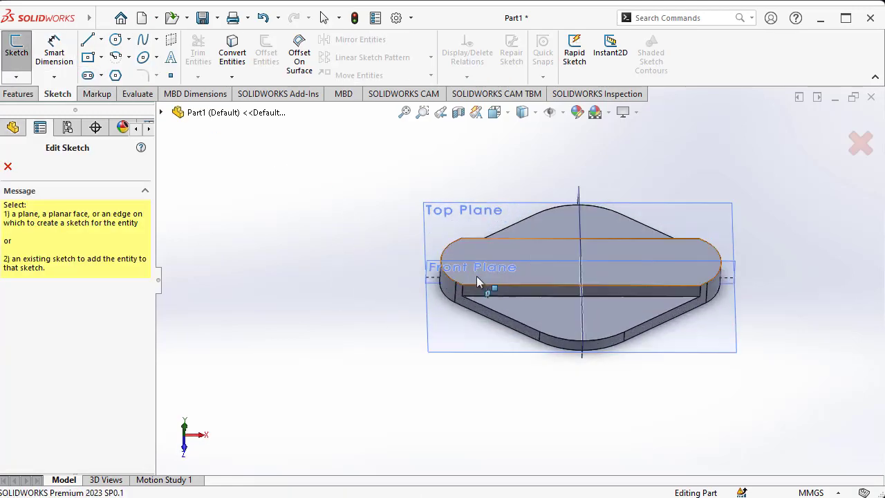
pyautogui.click(493, 252)
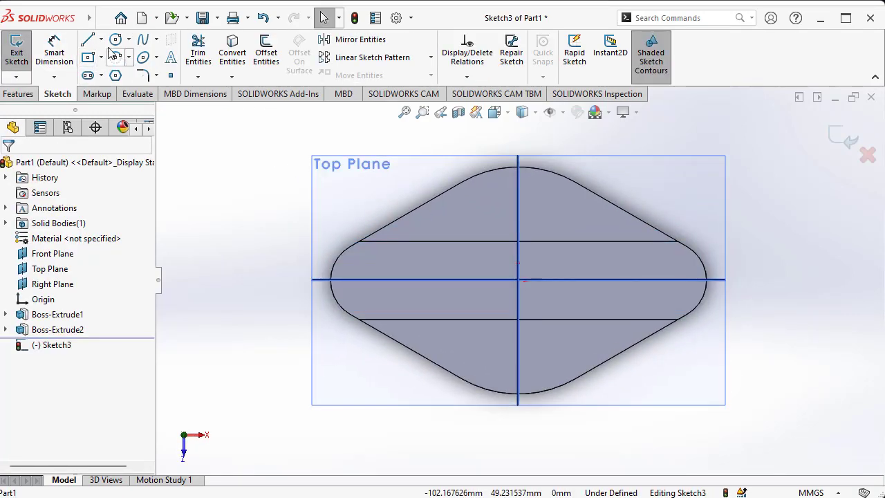
# Sketch a hole circle centred on the flange's left end arc and set its radius to 5 mm.
pyautogui.click(116, 39)
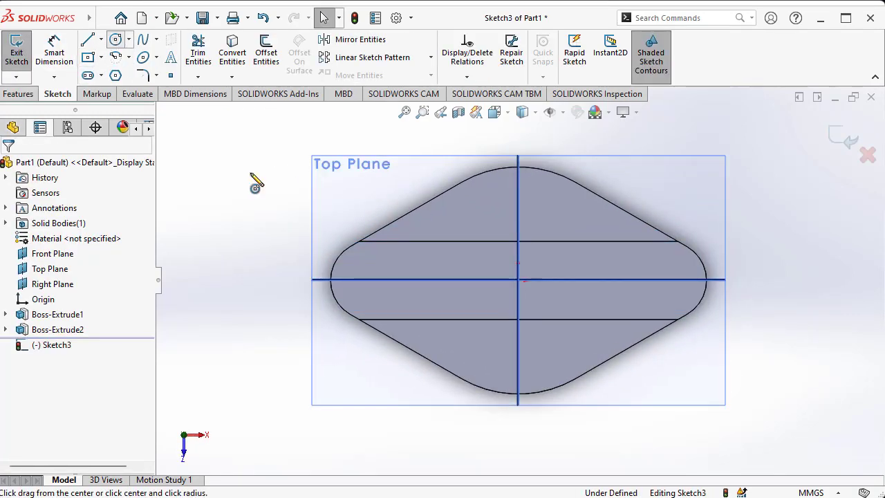
pyautogui.click(370, 280)
pyautogui.click(382, 304)
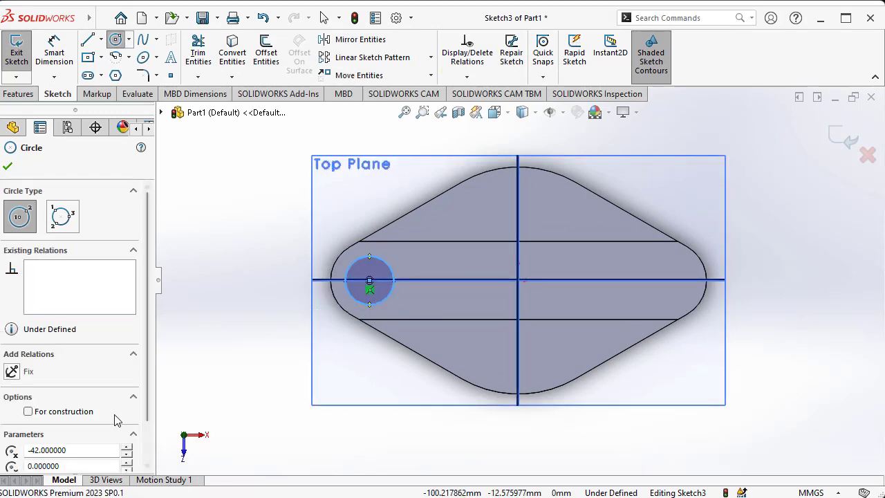
pyautogui.scroll(-3, 119, 419)
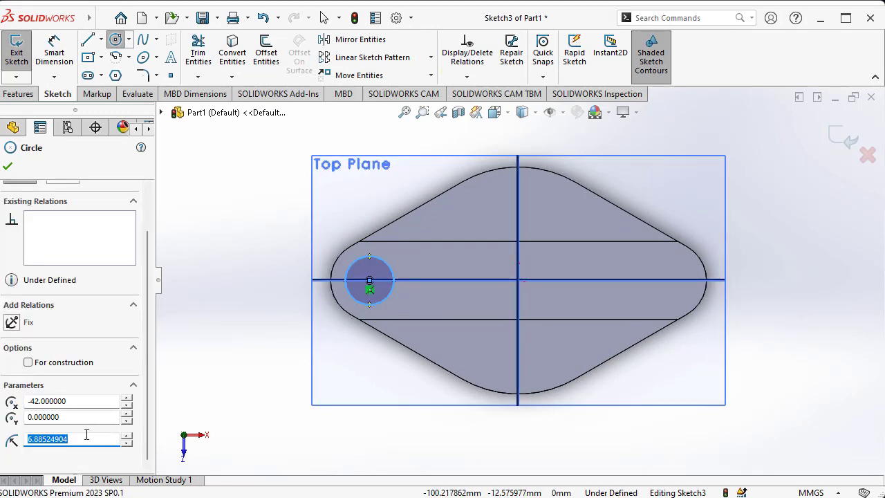
pyautogui.write('5')
pyautogui.press('Return')
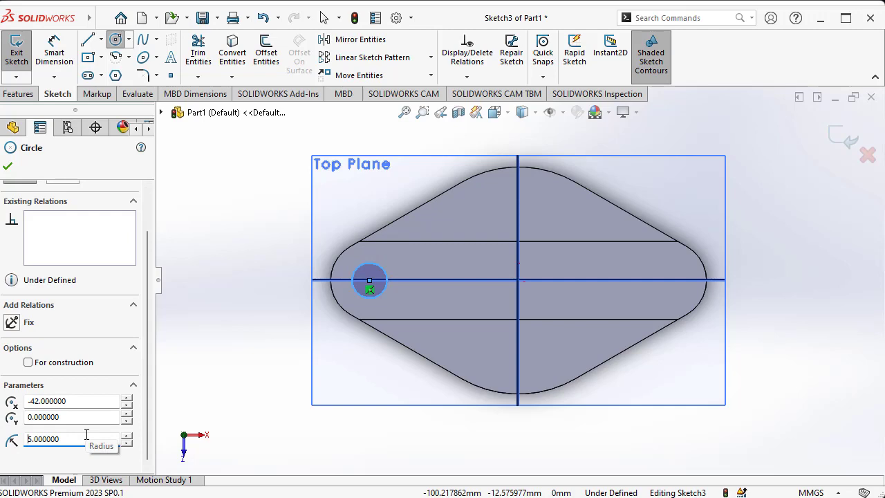
pyautogui.click(8, 166)
# Mirror the 5 mm radius hole circle about the Right Plane to the opposite end of the flange.
pyautogui.click(325, 40)
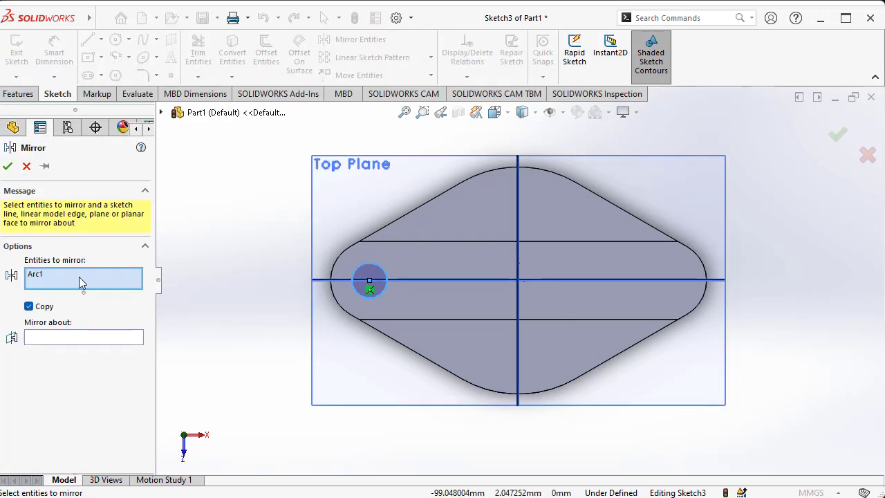
pyautogui.click(130, 336)
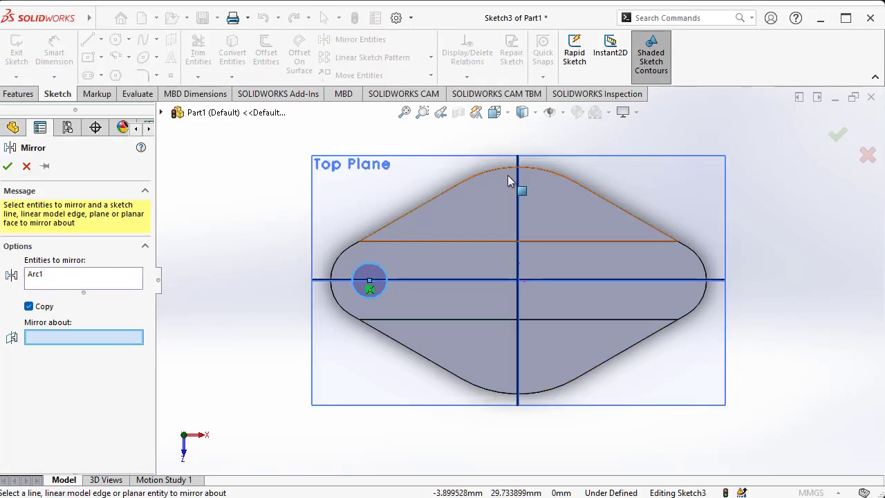
pyautogui.click(517, 177)
pyautogui.click(8, 166)
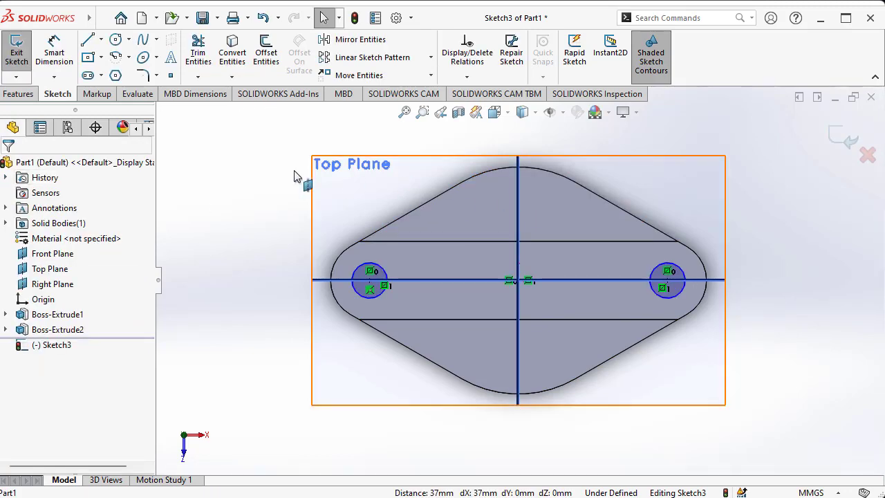
# Cut the two hole circles through the flange as an extruded cut with the Through All end condition.
pyautogui.click(20, 94)
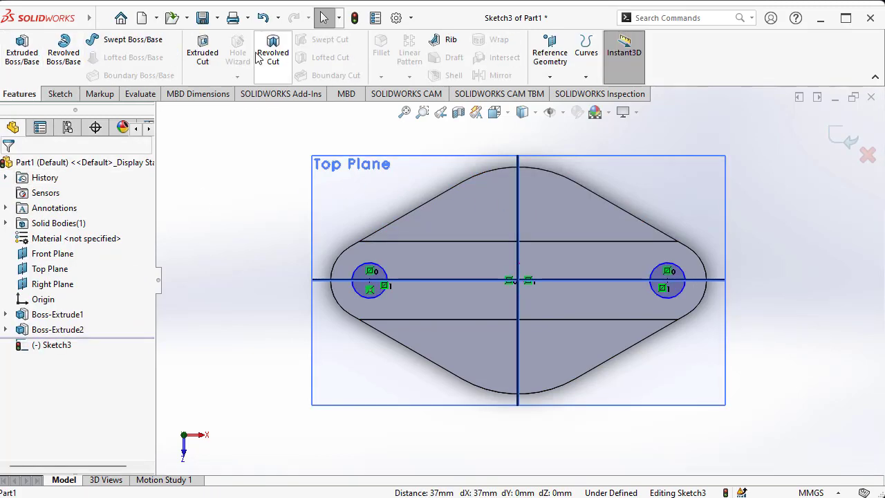
pyautogui.click(203, 53)
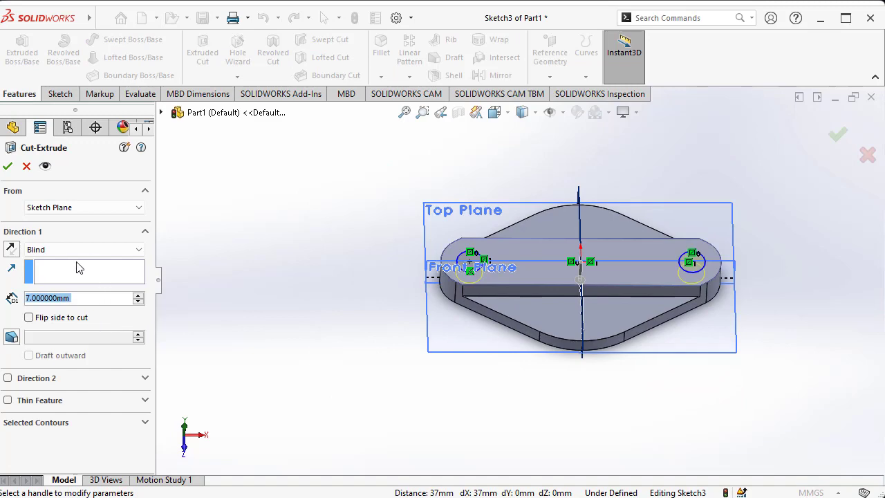
pyautogui.click(77, 249)
pyautogui.click(69, 270)
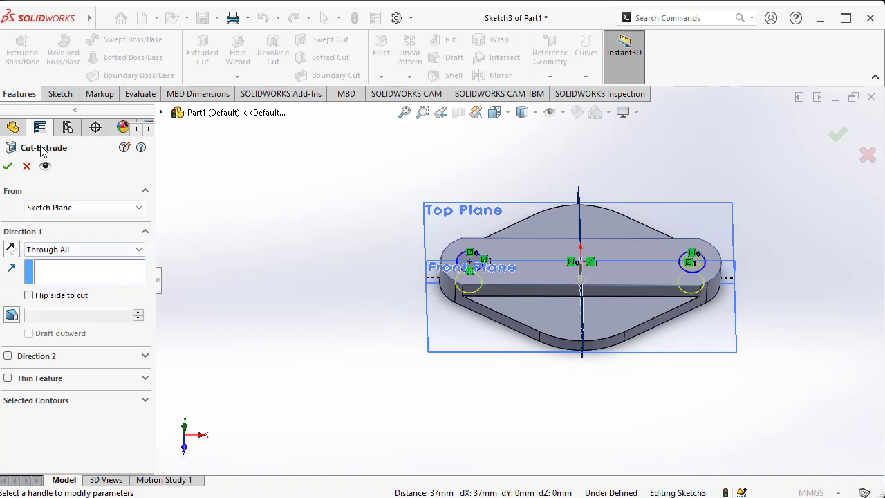
pyautogui.click(8, 165)
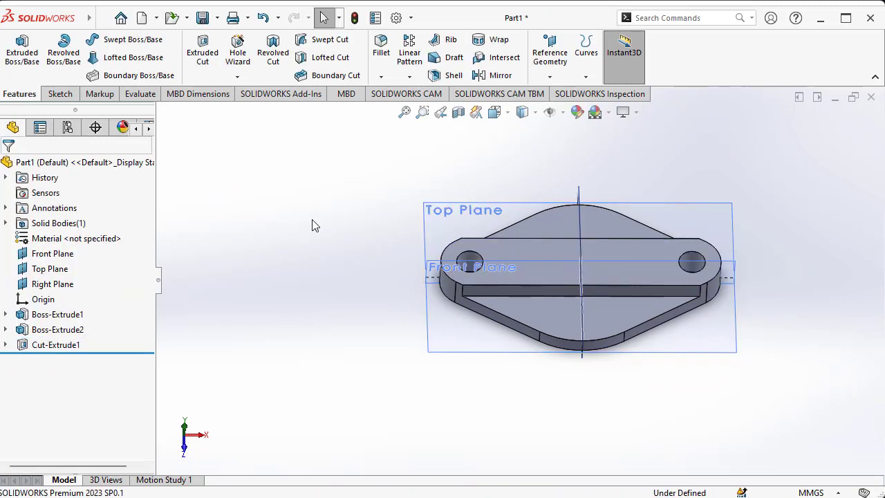
pyautogui.hotkey('ctrl', '7')
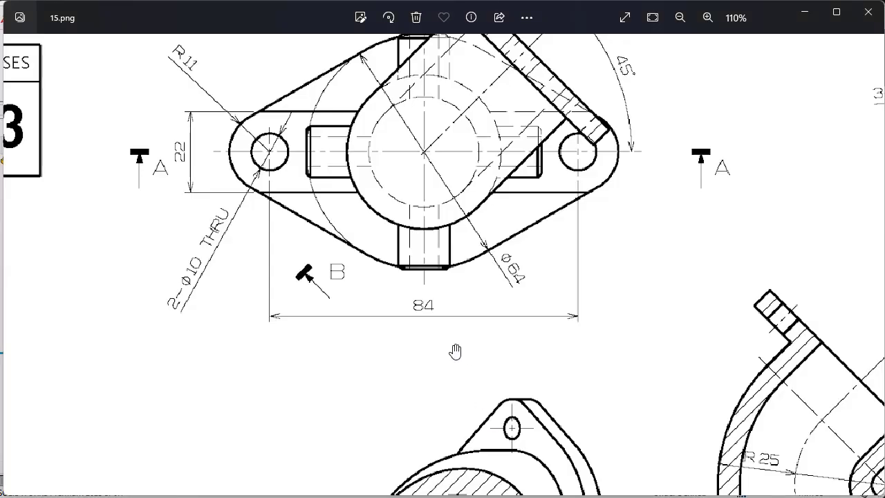
# Examine the elbow's path, wall and orientation in the plan view and section B-B of reference drawing 15.png, and return to SOLIDWORKS.
pyautogui.scroll(-4, 449, 342)
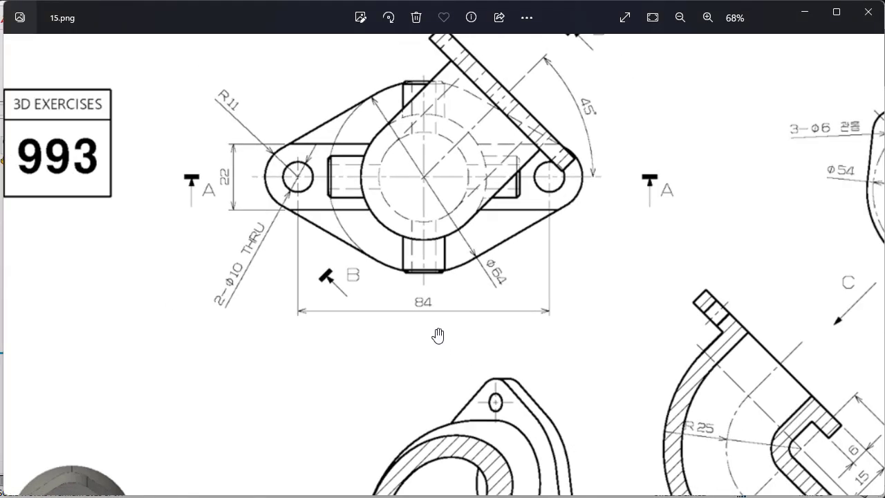
pyautogui.scroll(1, 443, 311)
pyautogui.scroll(-1, 443, 311)
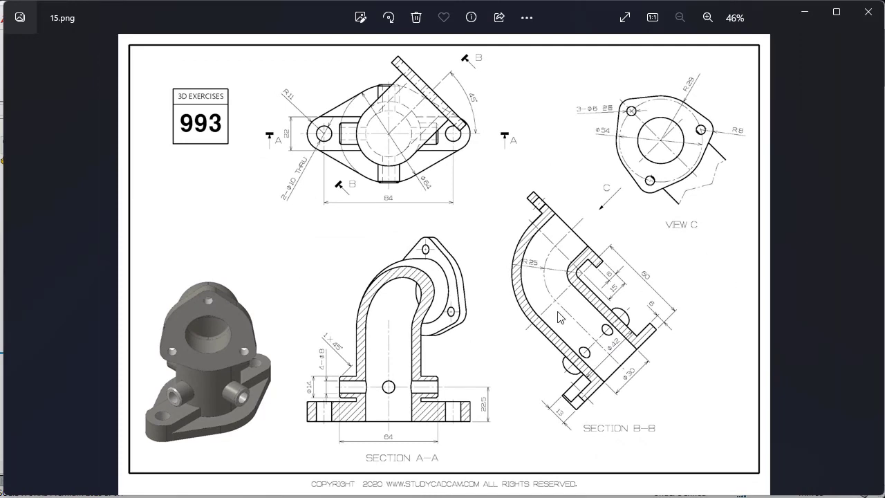
pyautogui.scroll(3, 593, 292)
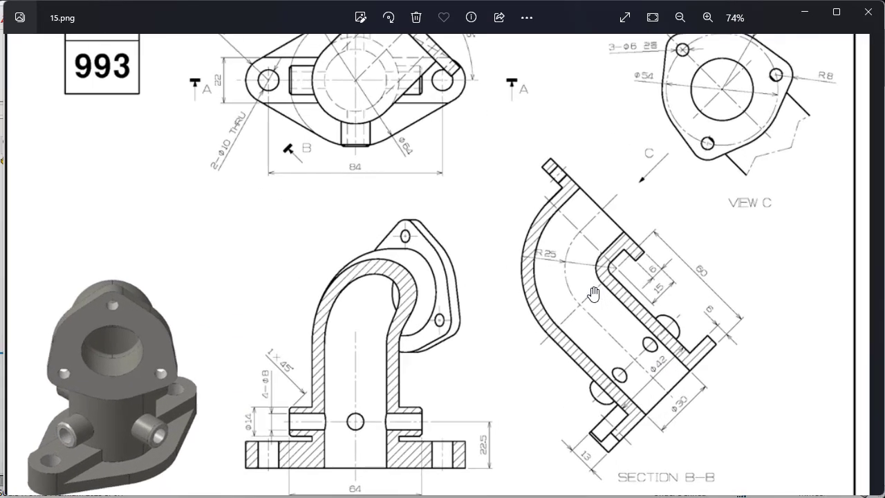
pyautogui.moveTo(596, 281); pyautogui.dragTo(686, 291)
pyautogui.scroll(-3, 633, 311)
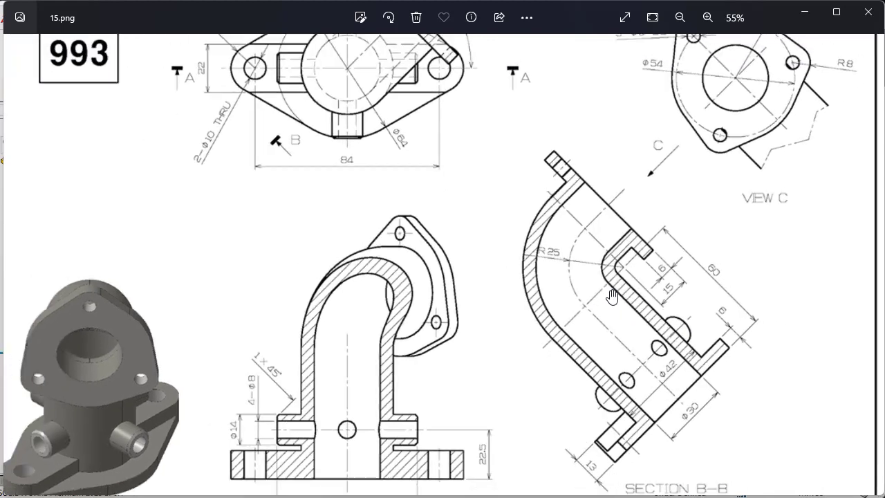
pyautogui.scroll(3, 753, 302)
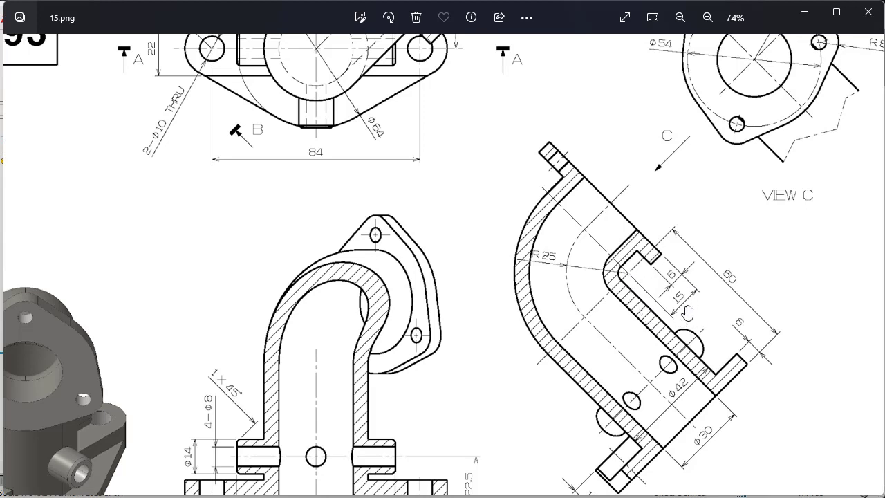
pyautogui.scroll(-5, 681, 313)
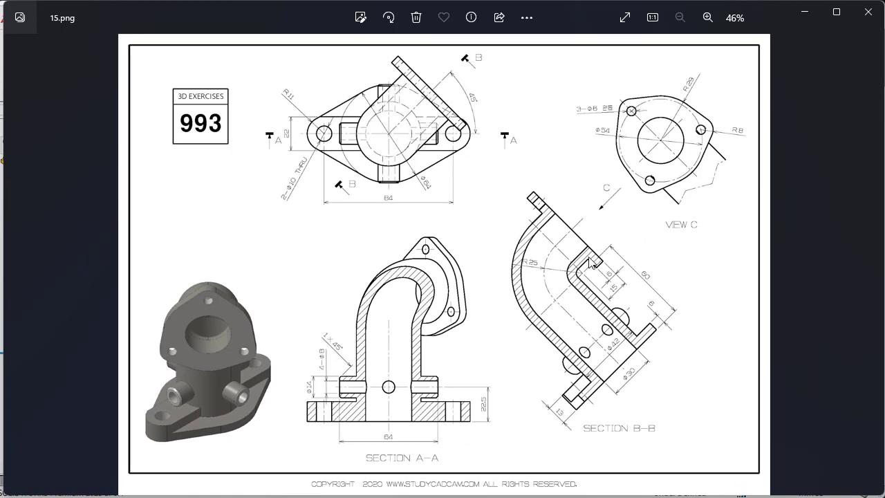
pyautogui.hotkey('alt', 'Tab')
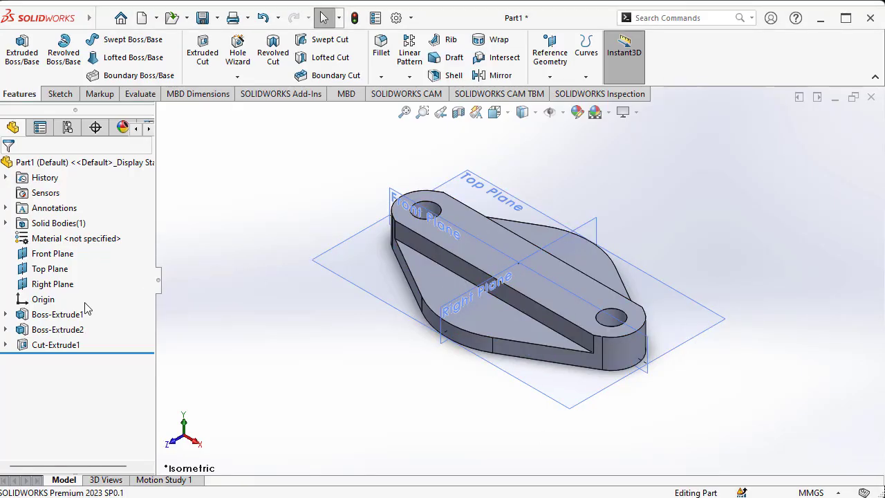
# Start a new sketch on the Right Plane.
pyautogui.click(59, 94)
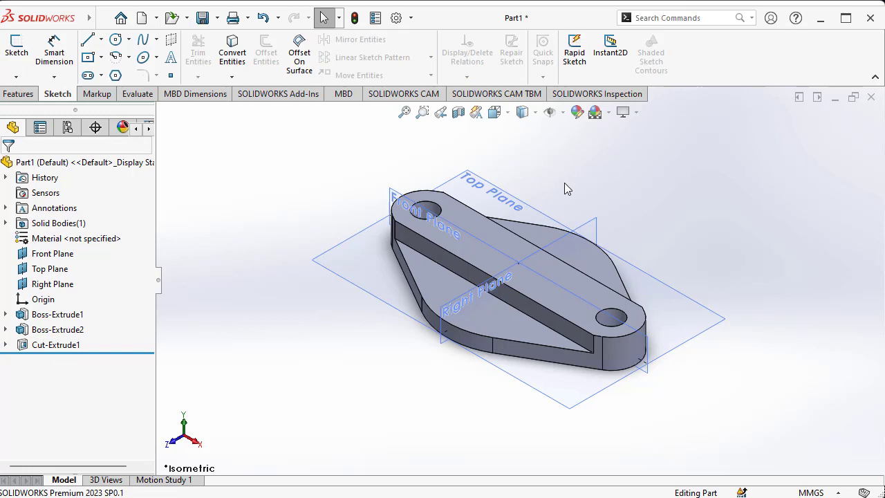
pyautogui.click(581, 233)
pyautogui.click(20, 95)
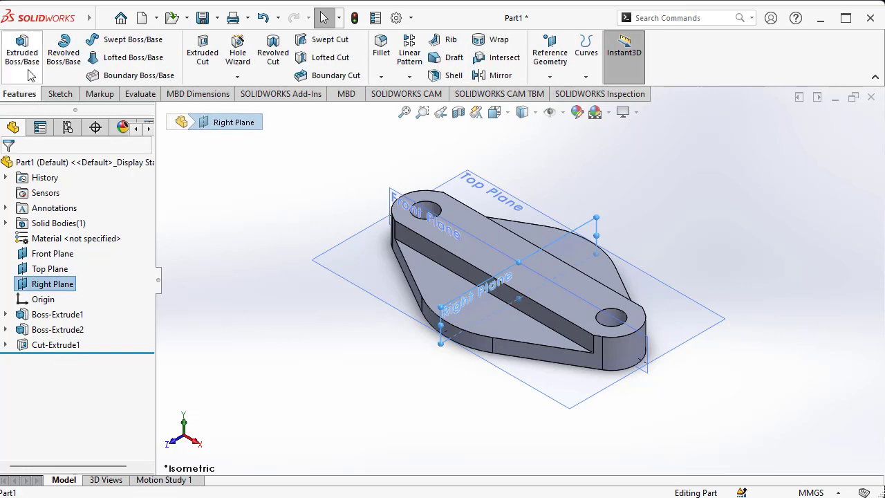
pyautogui.click(59, 94)
pyautogui.click(16, 49)
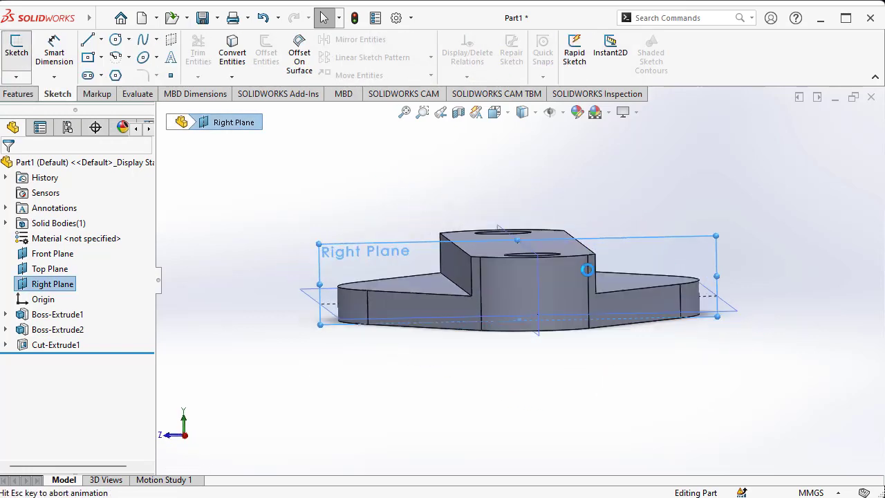
# Sketch a vertical construction centerline from the midpoint of the flange's bottom edge to well above the flange, and exit the sketch.
pyautogui.click(102, 40)
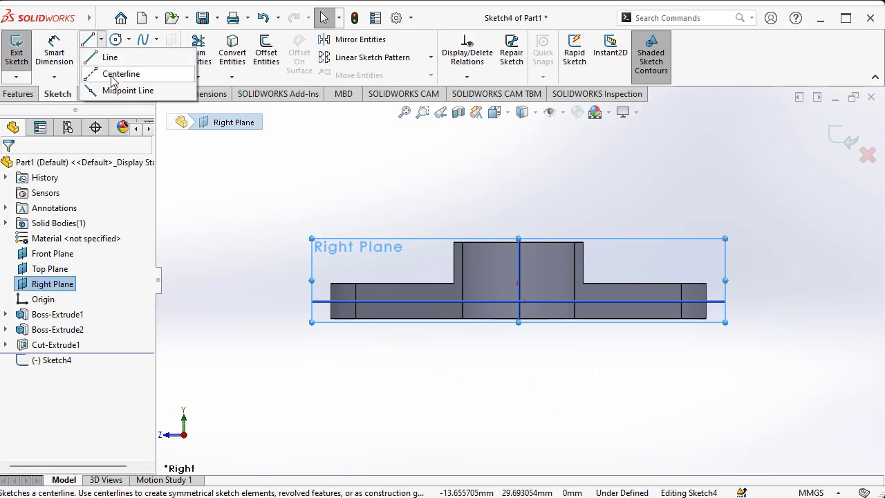
pyautogui.click(116, 73)
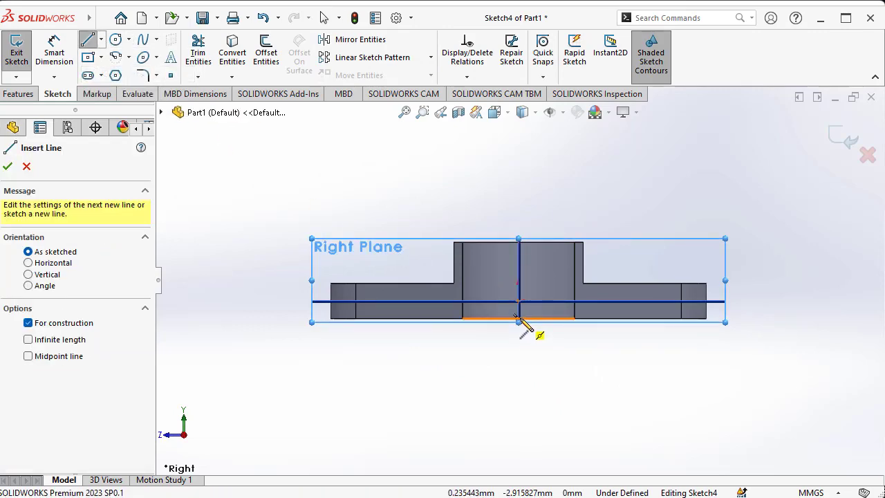
pyautogui.moveTo(519, 320); pyautogui.dragTo(518, 136)
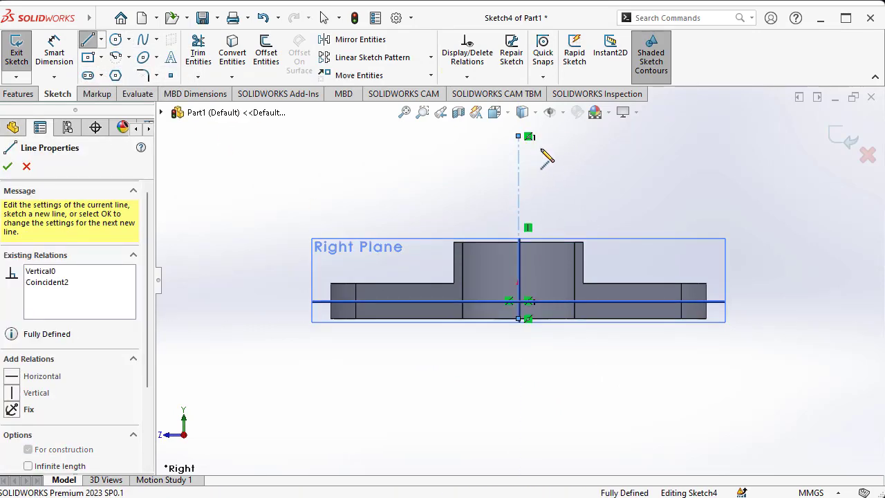
pyautogui.rightClick(550, 153)
pyautogui.click(563, 161)
pyautogui.click(14, 52)
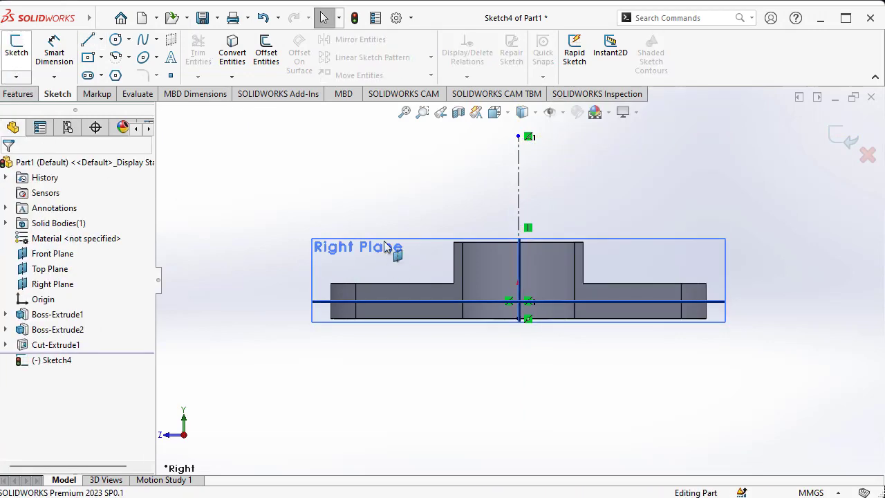
# Start a reference plane using the Front Plane and the vertical sketch centerline as its first and second references.
pyautogui.click(387, 246)
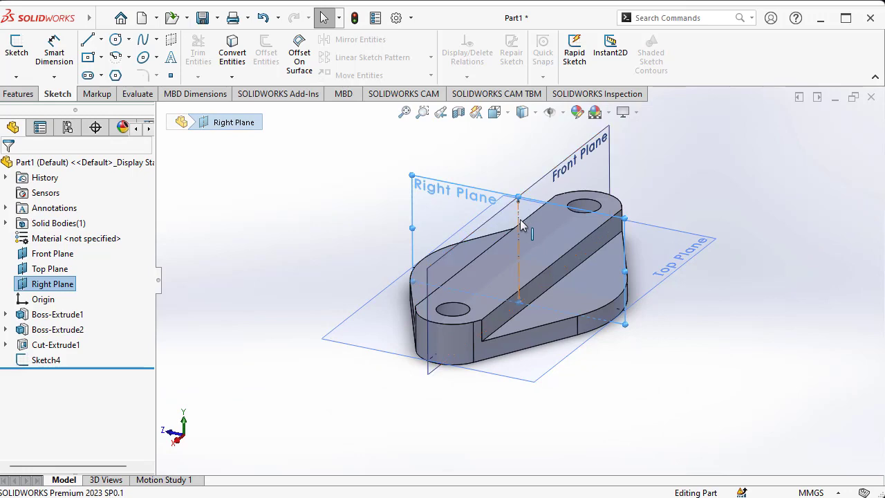
pyautogui.click(11, 95)
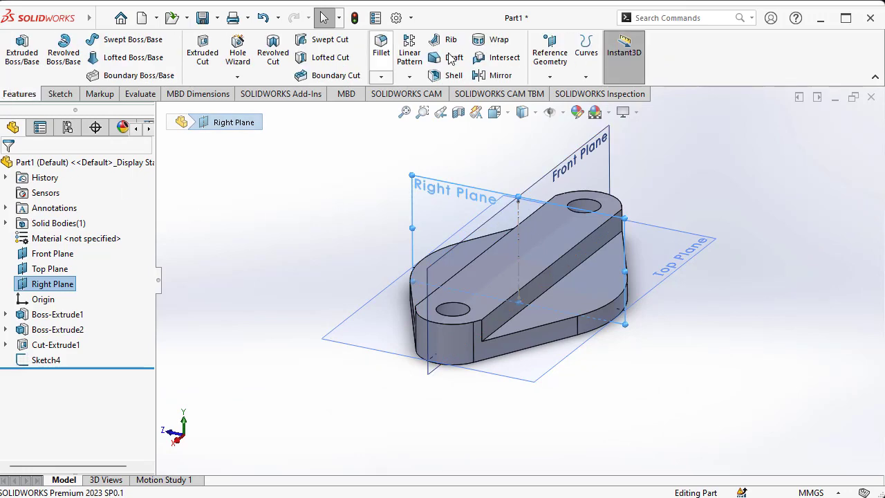
pyautogui.click(549, 77)
pyautogui.click(559, 90)
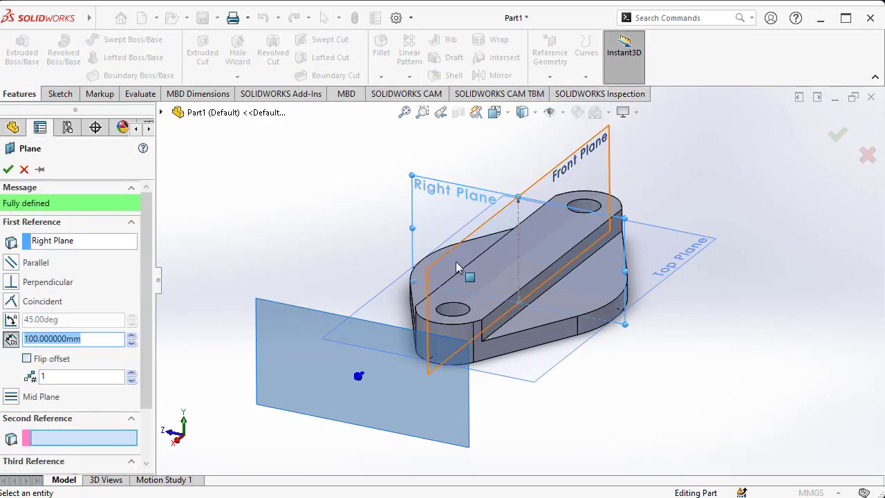
pyautogui.rightClick(69, 242)
pyautogui.click(97, 250)
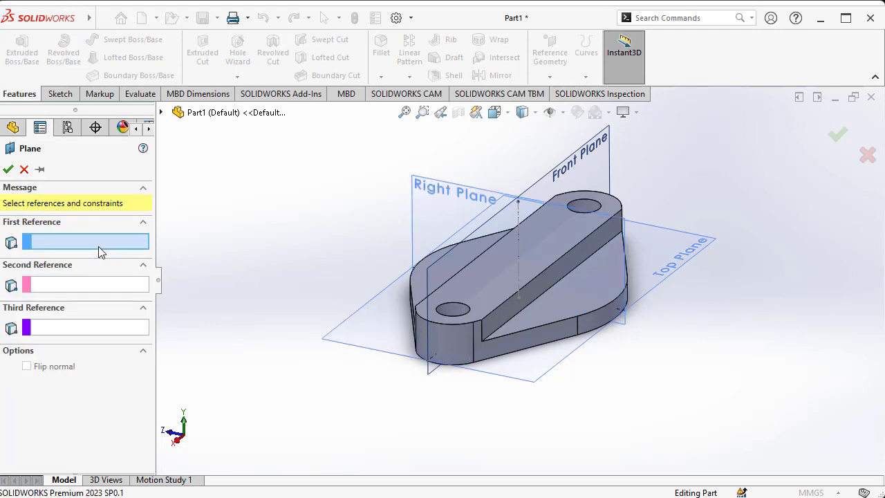
pyautogui.click(553, 184)
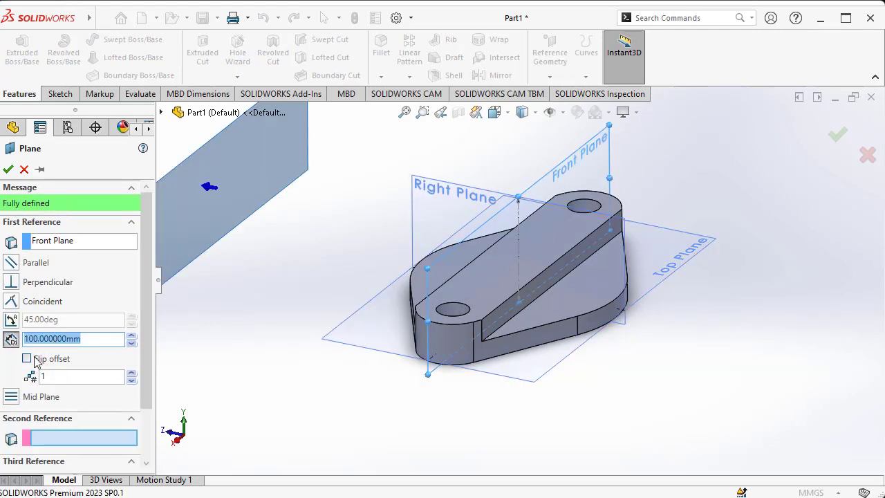
pyautogui.click(517, 234)
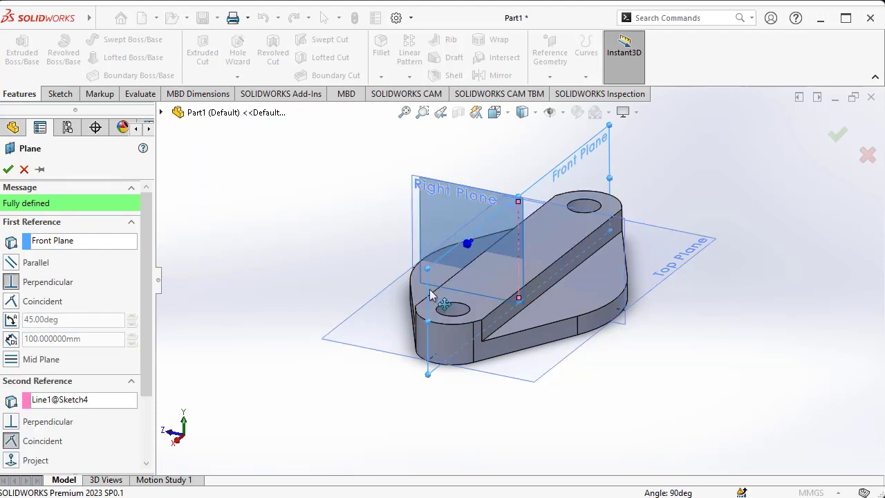
# Set the reference plane at 45 degrees to the Front Plane with the offset flipped, and create it.
pyautogui.hotkey('ctrl', '7')
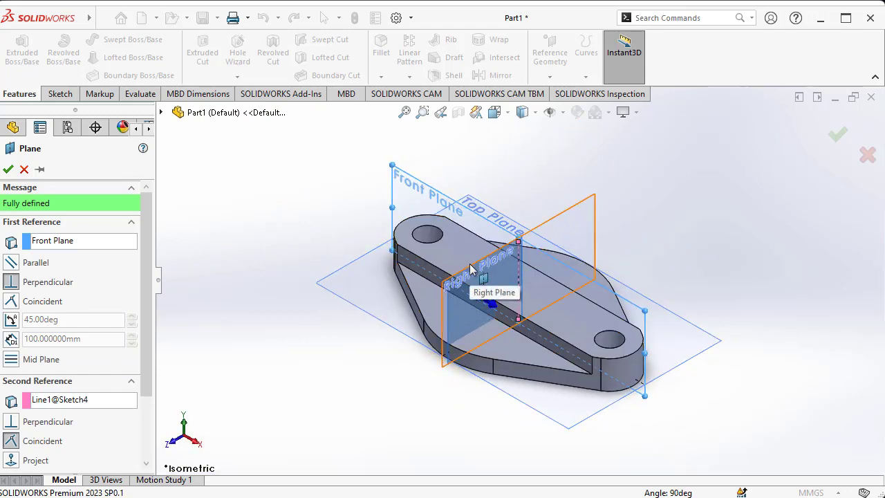
pyautogui.click(11, 320)
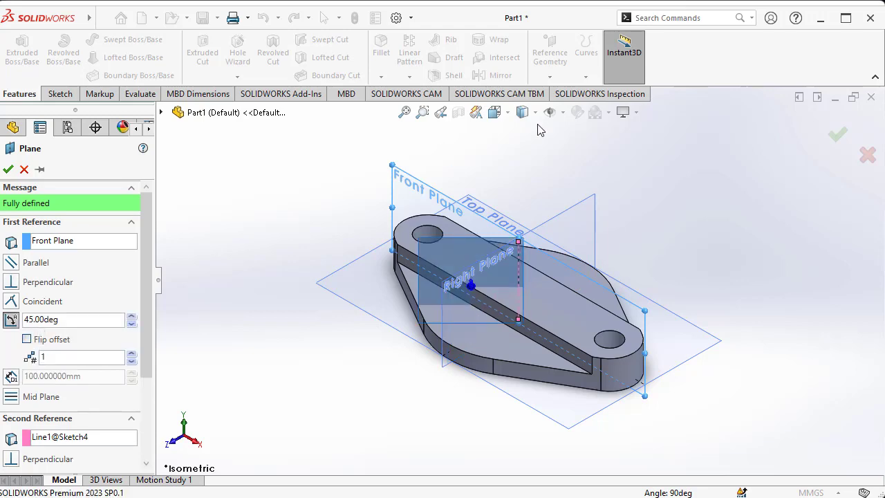
pyautogui.click(27, 339)
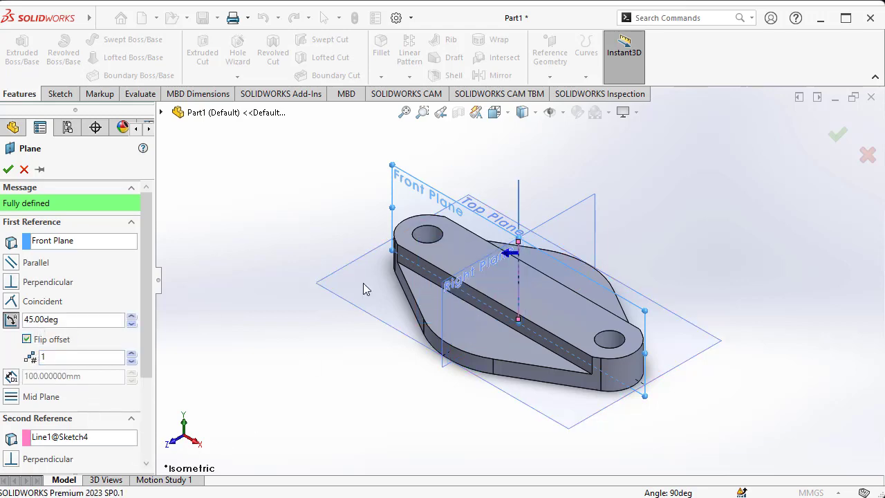
pyautogui.moveTo(366, 289); pyautogui.dragTo(320, 322, button='middle')
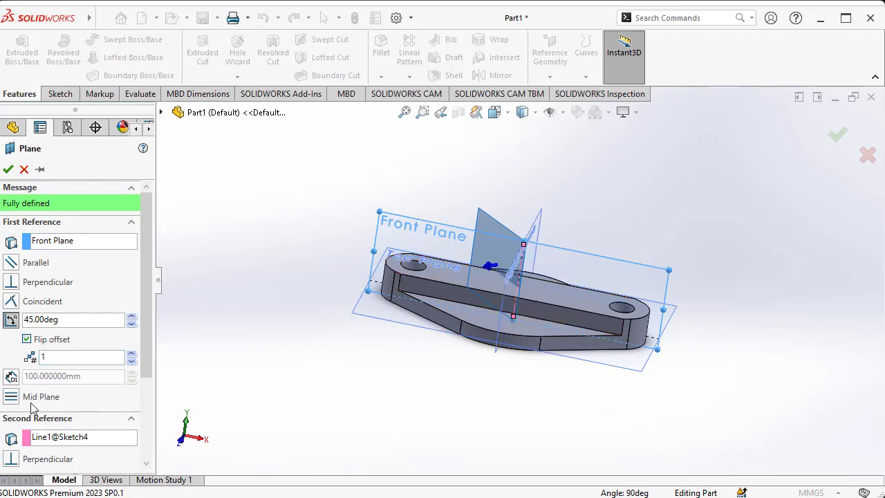
pyautogui.click(10, 169)
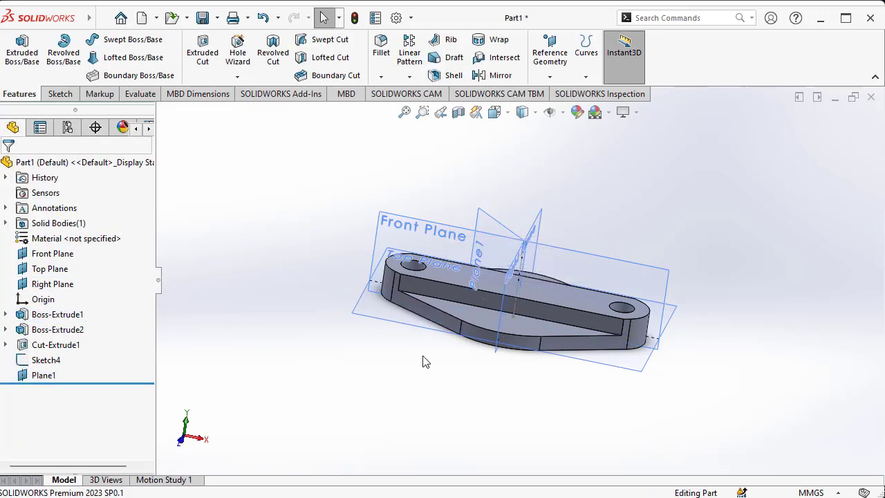
# Start a new sketch on the 45-degree reference plane above the flange.
pyautogui.moveTo(425, 362); pyautogui.dragTo(560, 270, button='middle')
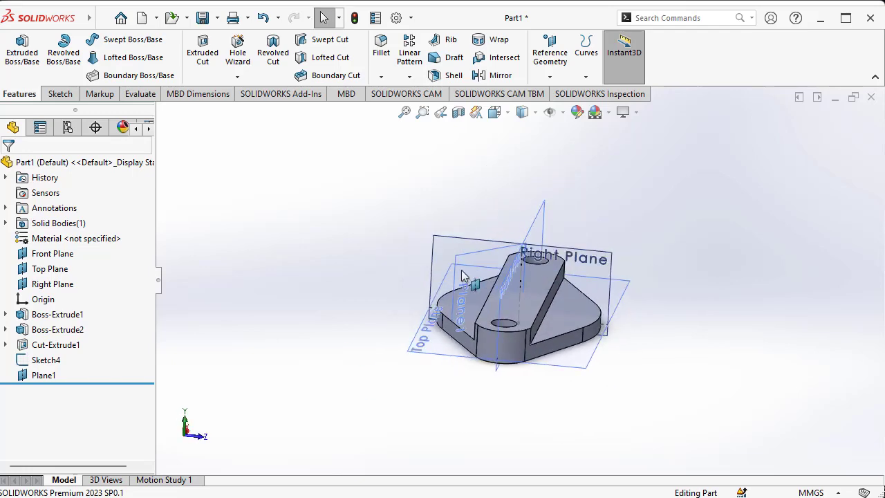
pyautogui.click(58, 94)
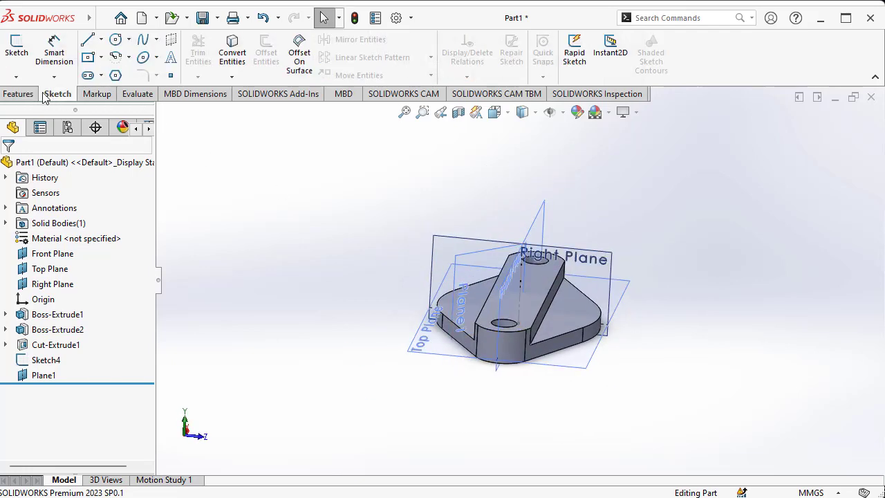
pyautogui.click(16, 48)
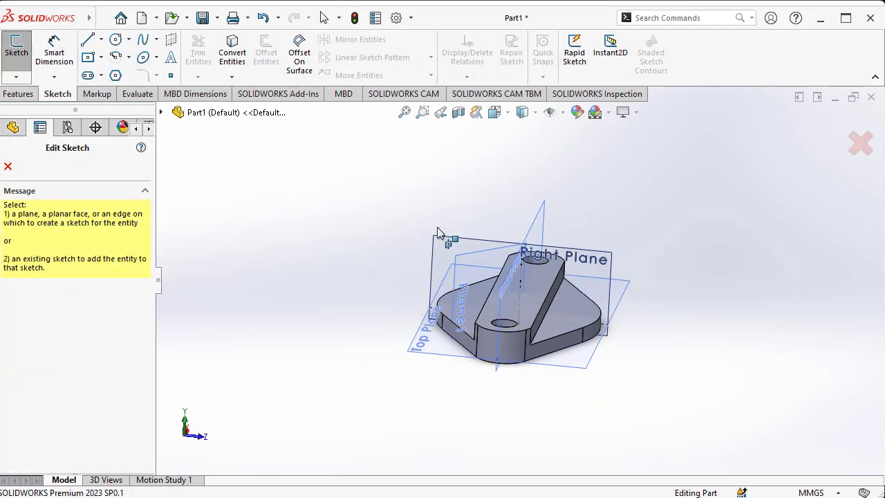
pyautogui.click(472, 259)
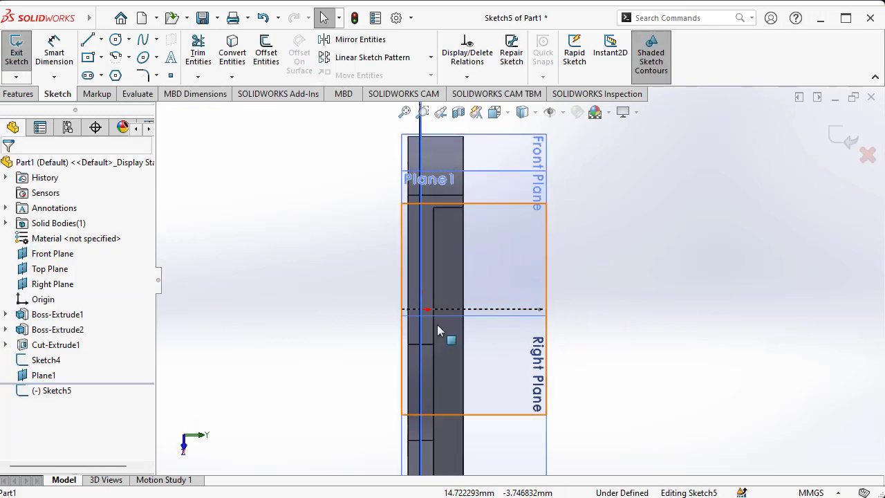
pyautogui.scroll(3, 418, 311)
pyautogui.scroll(-5, 418, 312)
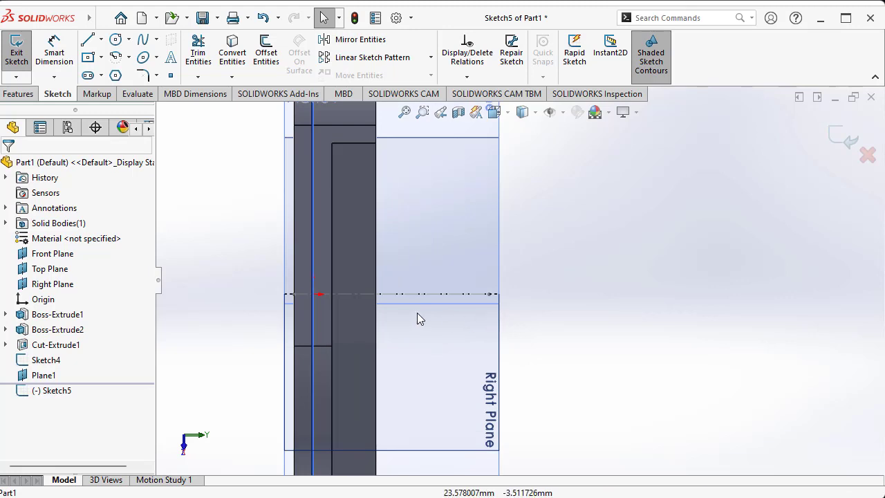
pyautogui.scroll(3, 411, 315)
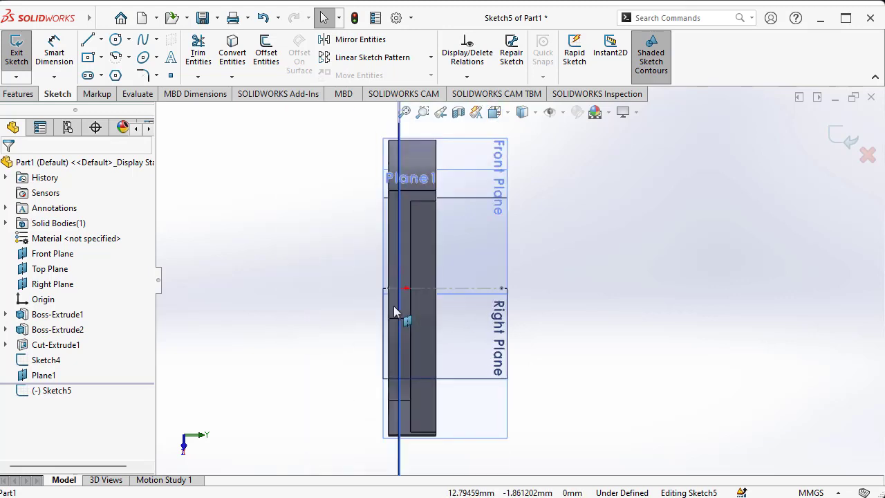
# Sketch an infinite-length construction centerline along the flange's vertical axis, starting at the flange's bottom edge.
pyautogui.click(101, 40)
pyautogui.click(105, 71)
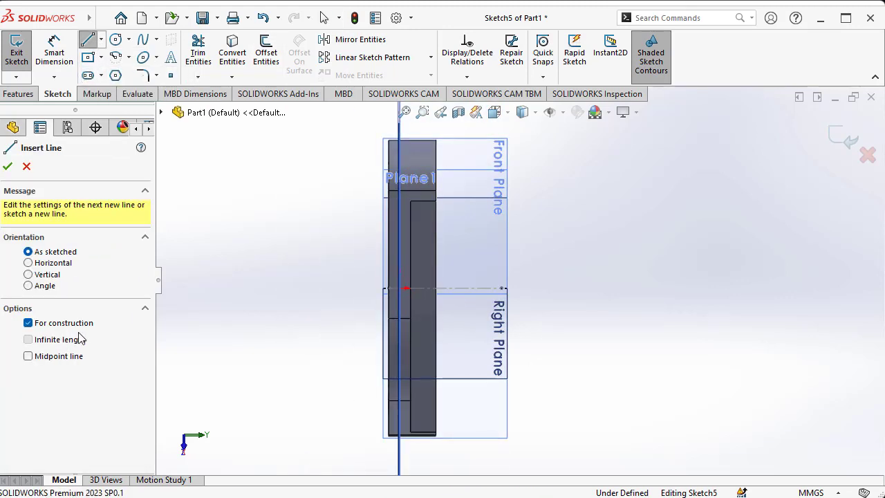
pyautogui.click(80, 339)
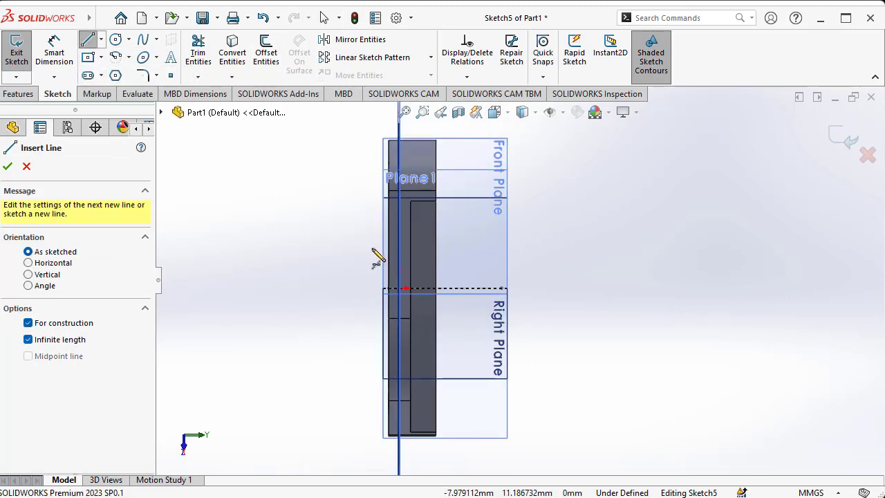
pyautogui.click(389, 288)
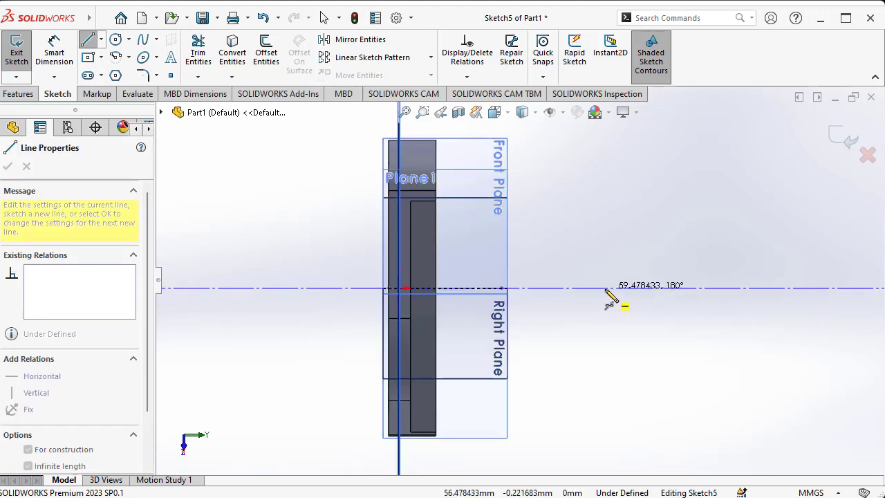
pyautogui.click(603, 291)
pyautogui.rightClick(593, 249)
pyautogui.click(622, 253)
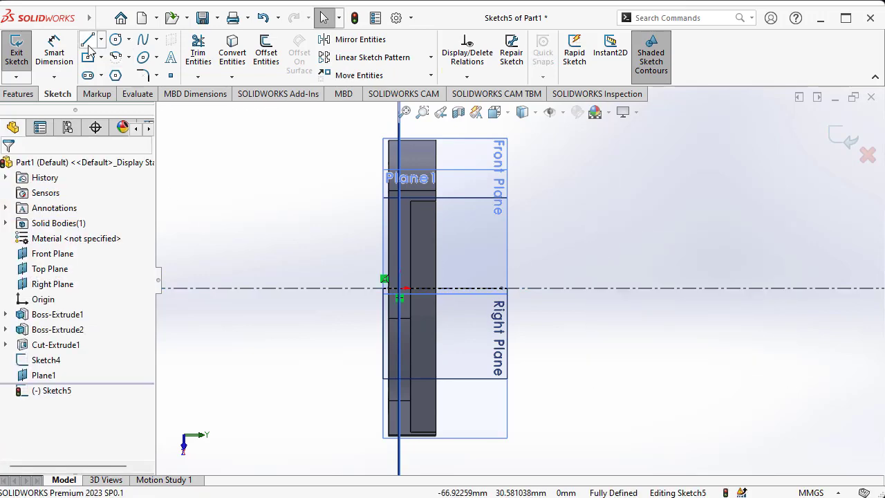
# Sketch a solid line about 86 mm long on the centerline, from the flange's bottom edge out past its upper face.
pyautogui.scroll(-1, 408, 296)
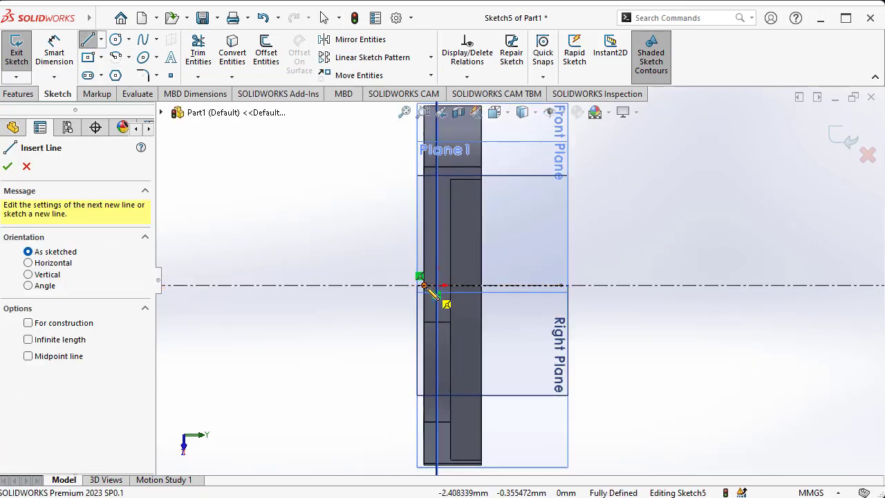
pyautogui.click(424, 285)
pyautogui.click(801, 285)
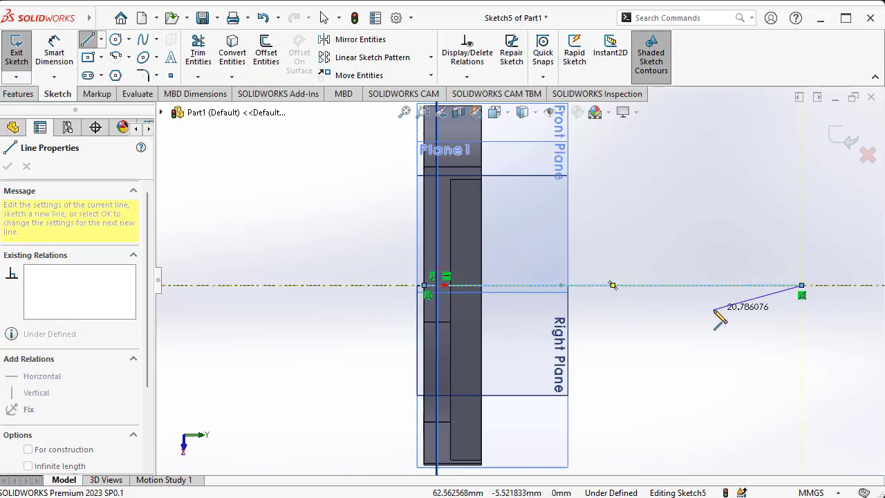
pyautogui.rightClick(713, 310)
pyautogui.click(741, 316)
# Check the elbow height in the 15.png drawing and dimension the line along the centerline as 60+25, giving 85 mm.
pyautogui.hotkey('alt', 'Tab')
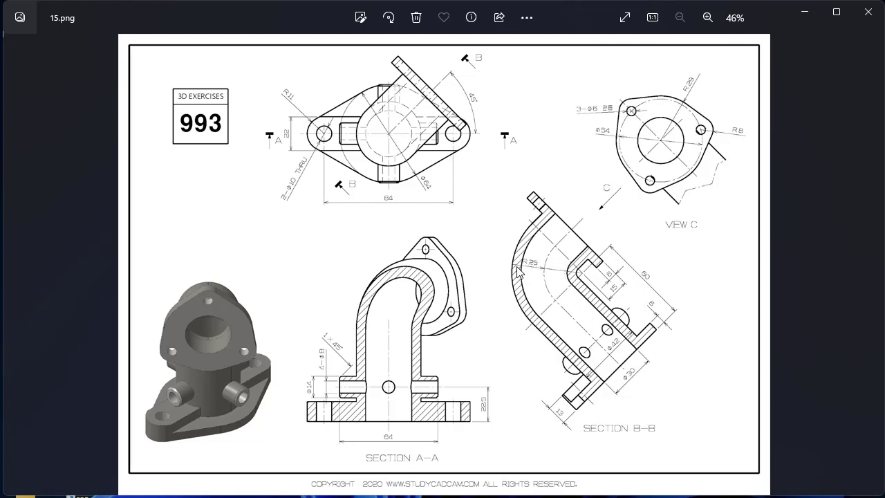
pyautogui.hotkey('alt', 'Tab')
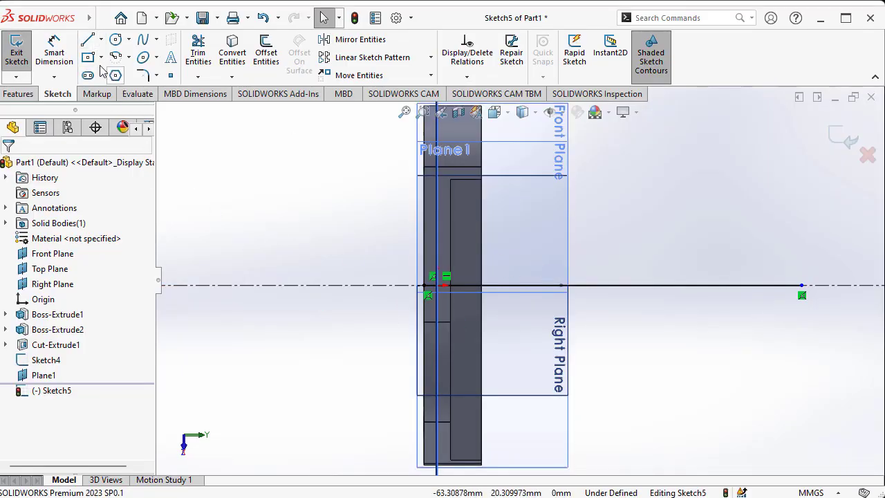
pyautogui.click(54, 54)
pyautogui.click(666, 285)
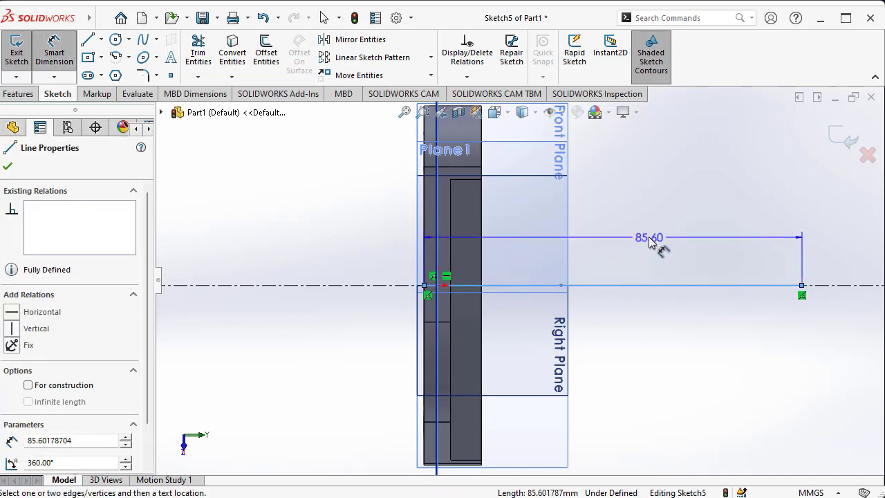
pyautogui.click(650, 242)
pyautogui.write('6')
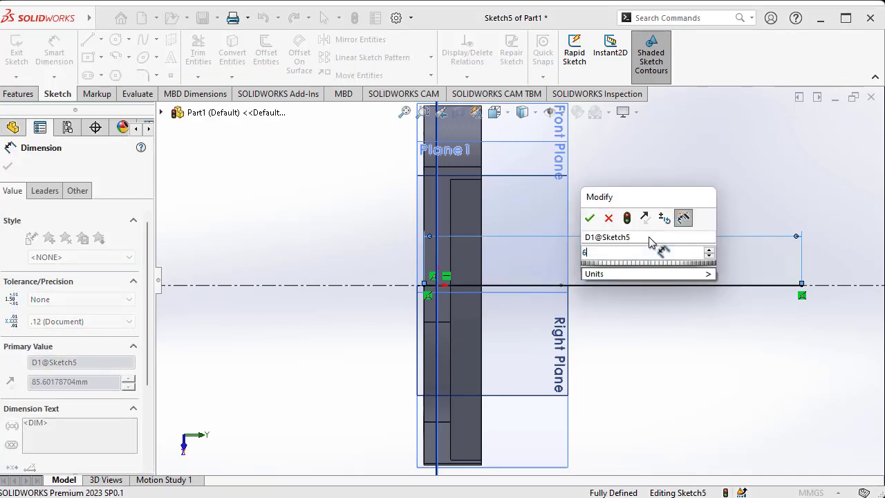
pyautogui.write('0+25')
pyautogui.press('Return')
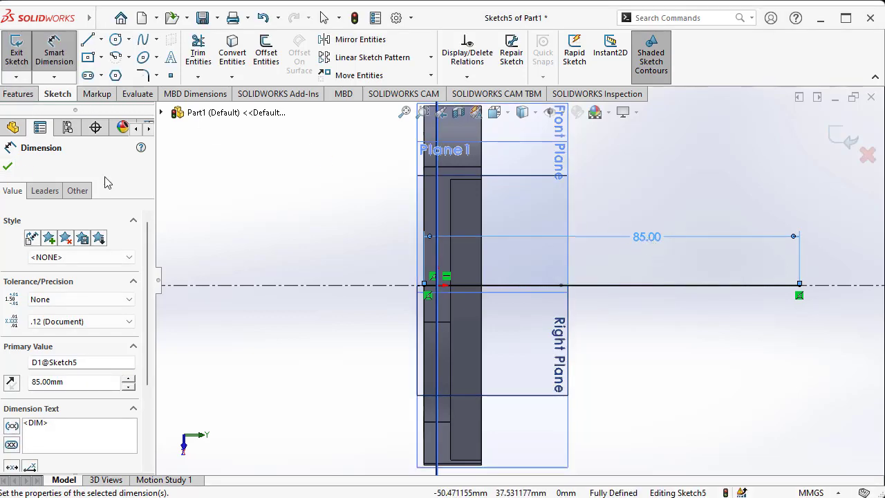
pyautogui.click(7, 167)
# Sketch a second line about 28.5 mm long from the free end of the 85 mm line, perpendicular to it.
pyautogui.click(87, 39)
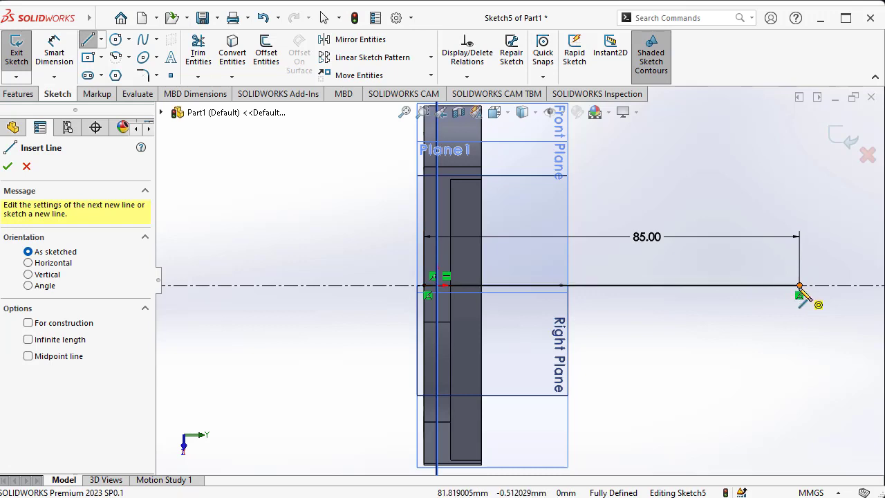
pyautogui.click(799, 286)
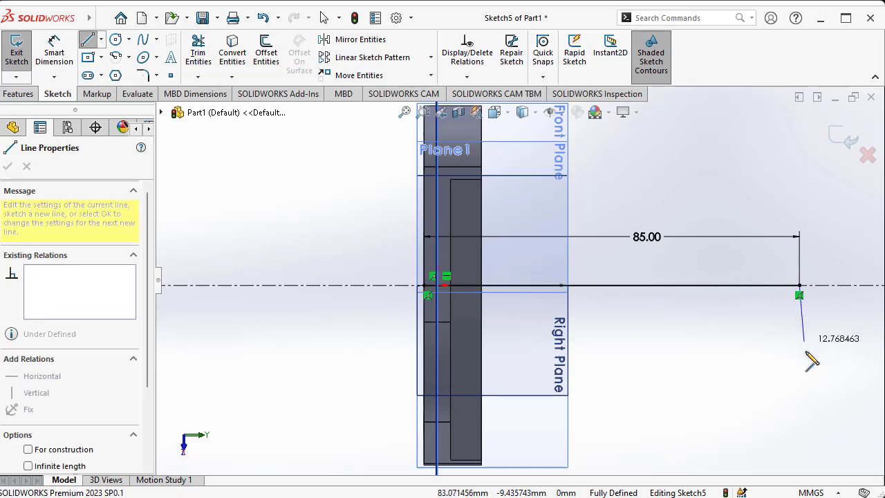
pyautogui.click(799, 411)
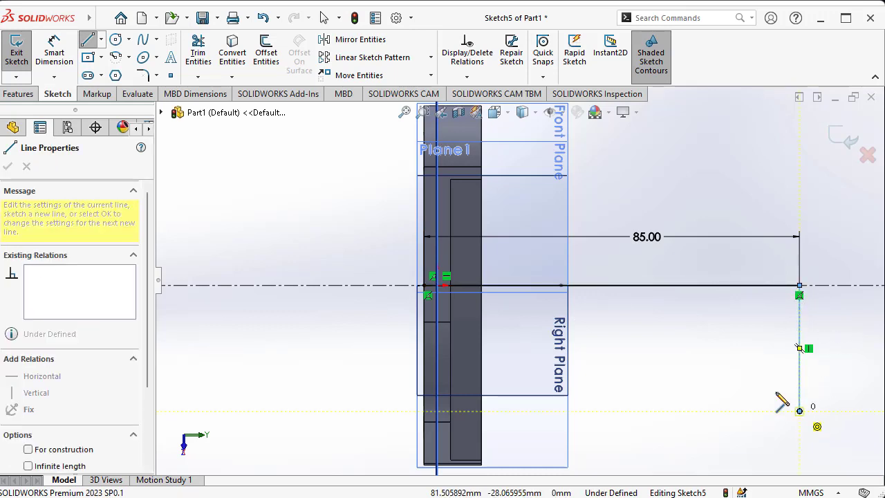
pyautogui.rightClick(710, 337)
pyautogui.click(726, 343)
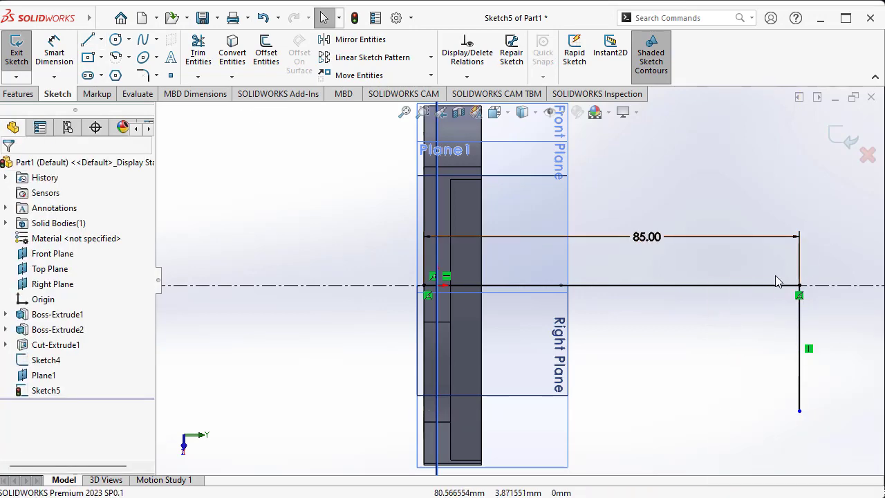
# Check the elbow outlet dimensions in the 15.png drawing and set the perpendicular line's length to 40 mm.
pyautogui.click(54, 52)
pyautogui.click(801, 360)
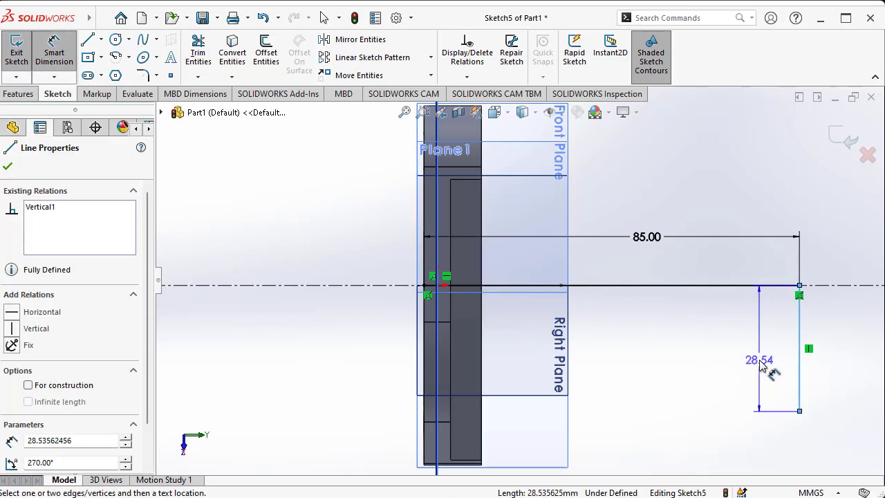
pyautogui.click(759, 357)
pyautogui.hotkey('alt', 'Tab')
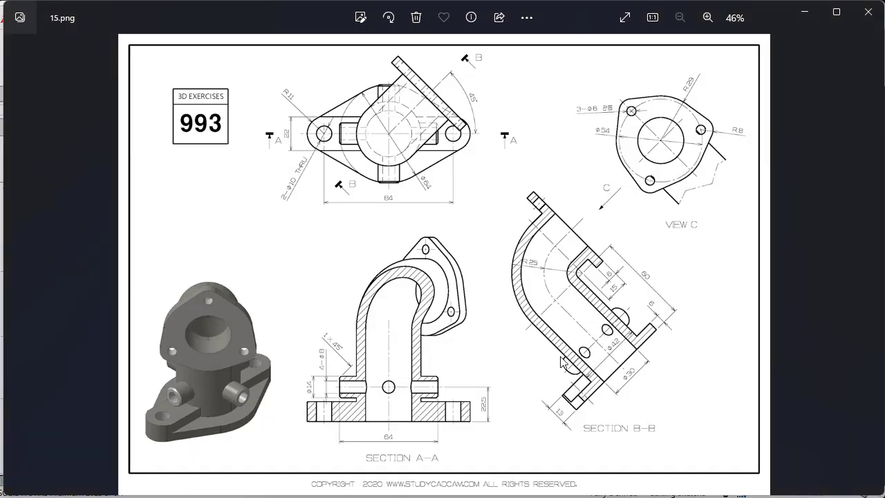
pyautogui.scroll(5, 591, 254)
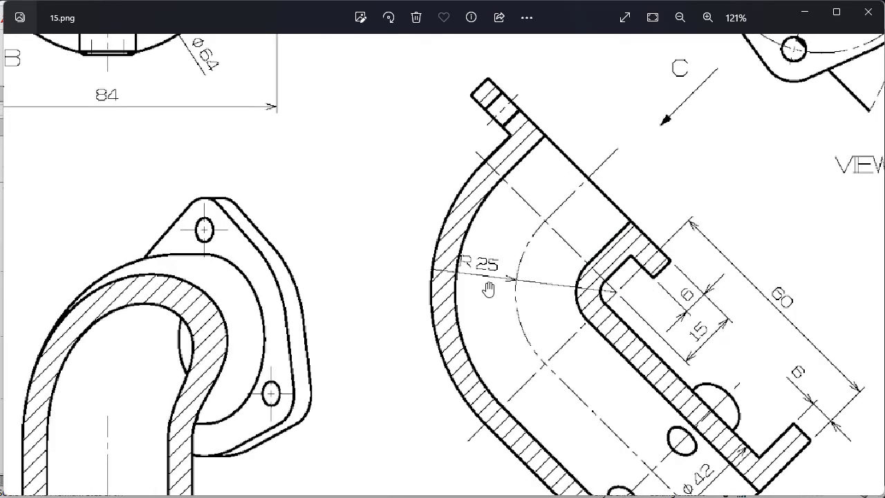
pyautogui.hotkey('alt', 'Tab')
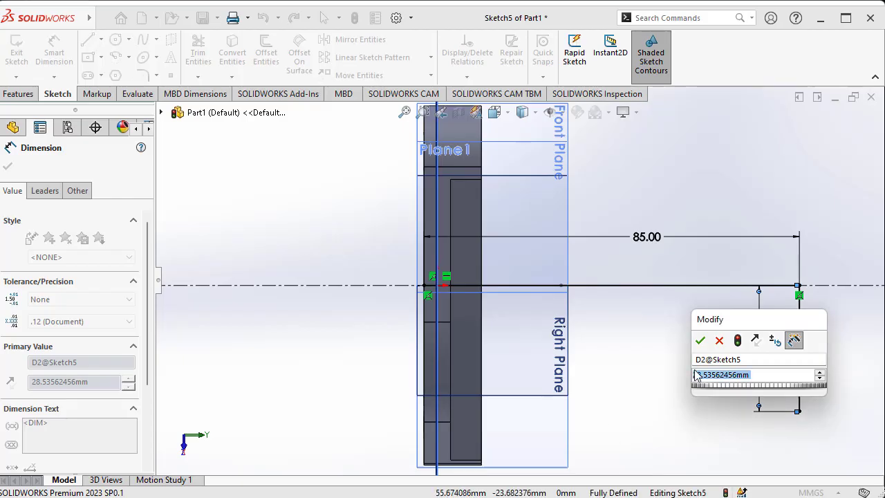
pyautogui.write('25+25')
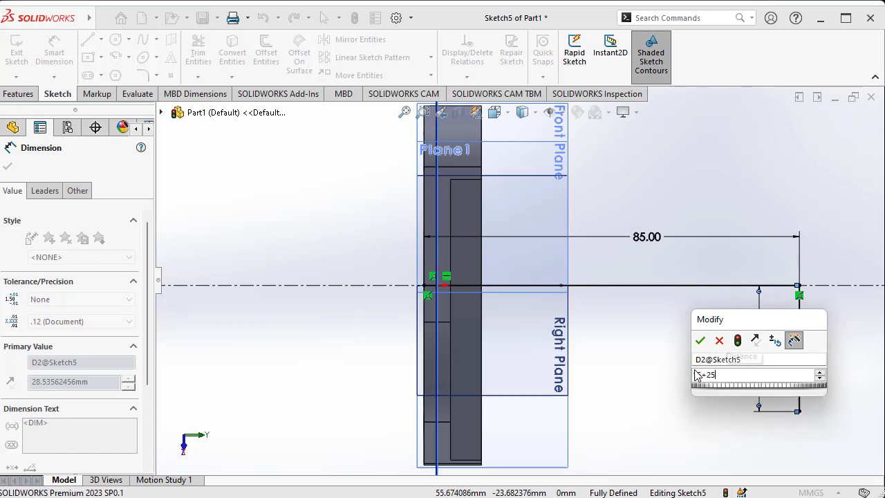
pyautogui.press('Return')
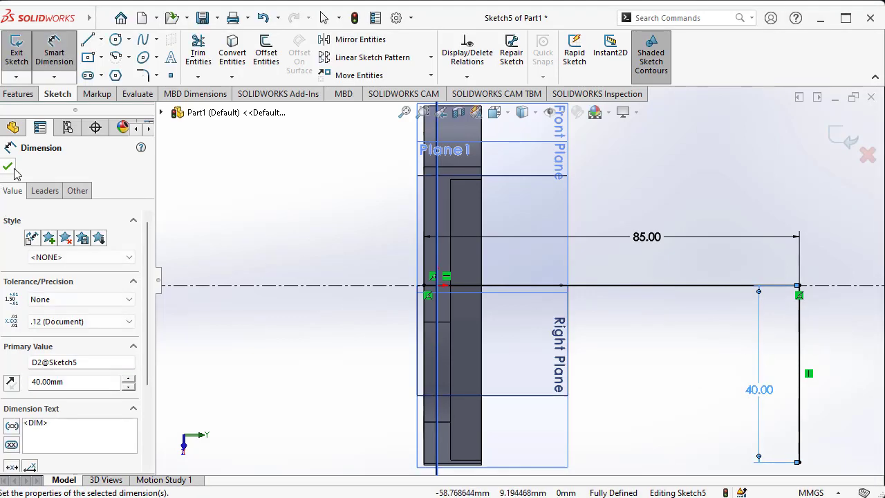
pyautogui.click(323, 17)
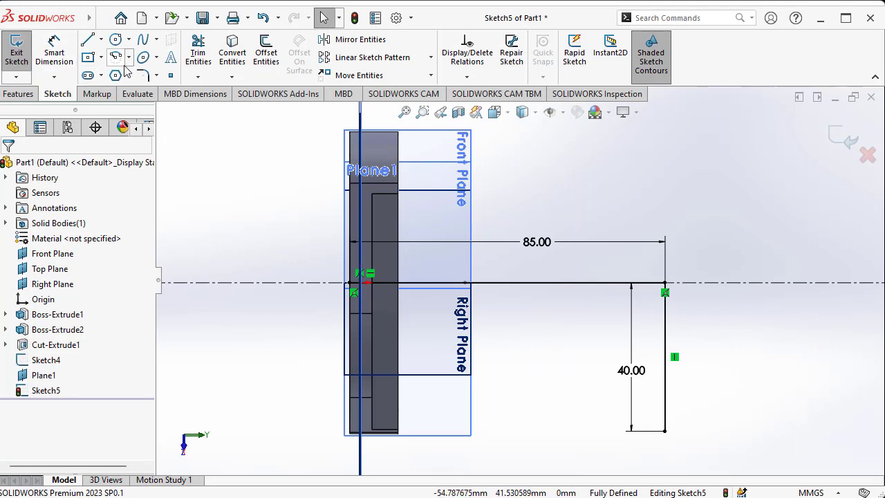
# Round the corner between the 85 mm and 40 mm lines with a 25 mm sketch fillet and exit the sketch.
pyautogui.click(143, 76)
pyautogui.scroll(-2, 582, 321)
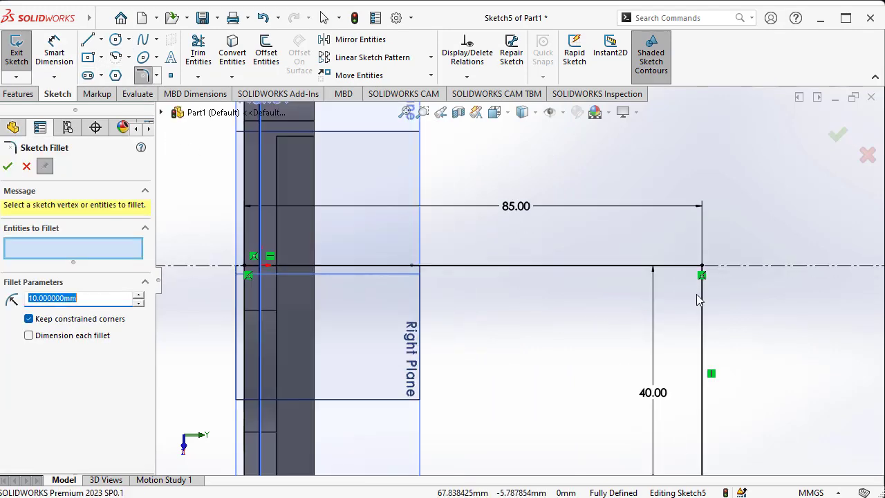
pyautogui.click(703, 306)
pyautogui.click(660, 266)
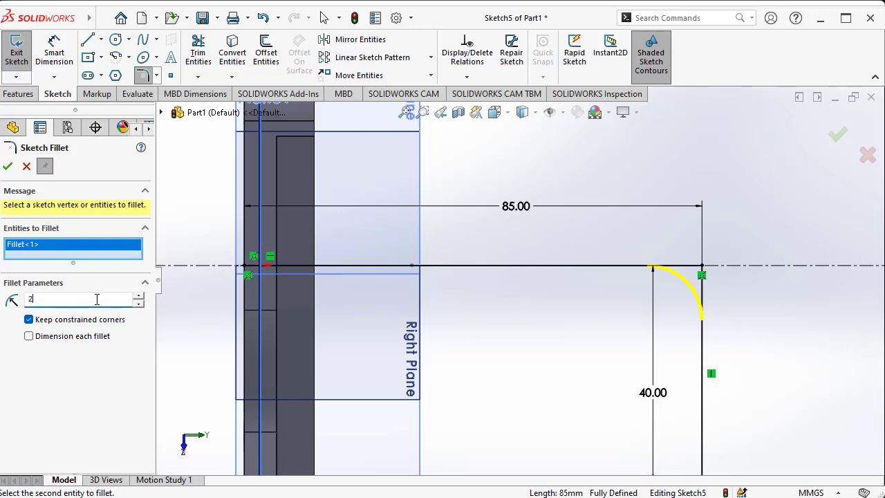
pyautogui.click(7, 167)
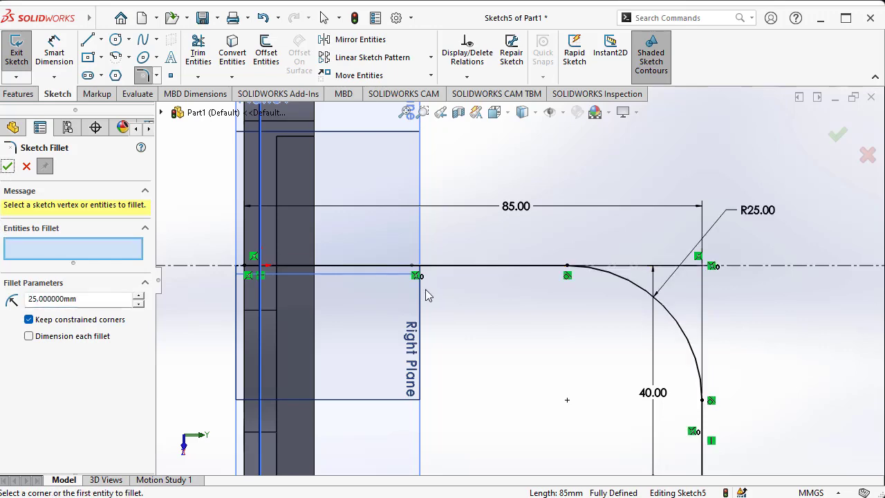
pyautogui.scroll(3, 523, 280)
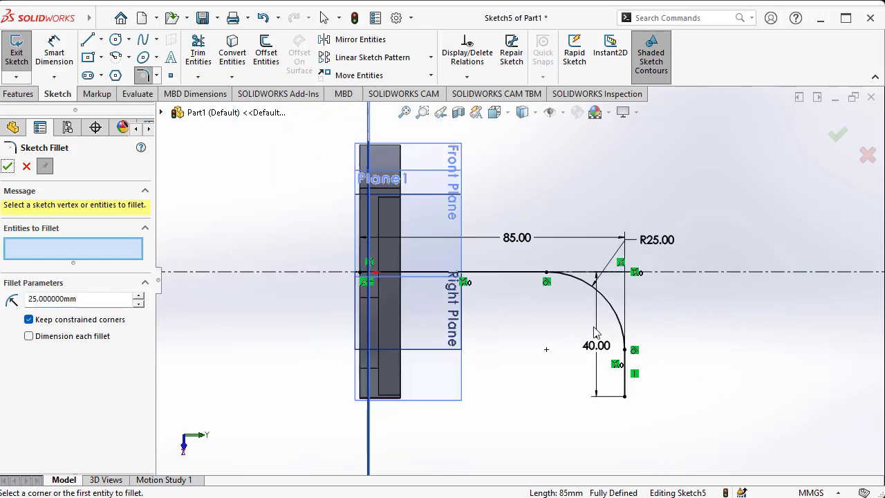
pyautogui.click(8, 166)
pyautogui.click(10, 60)
pyautogui.scroll(1, 643, 279)
pyautogui.moveTo(644, 279)
pyautogui.mouseDown(button='middle')
pyautogui.moveTo(482, 284)
pyautogui.moveTo(573, 221)
pyautogui.moveTo(548, 197)
pyautogui.moveTo(557, 214)
pyautogui.mouseUp(button='middle')
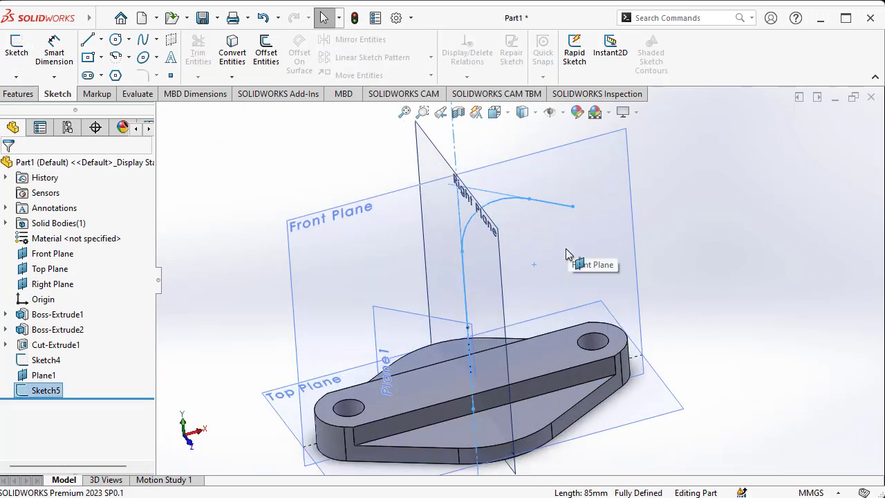
# Reopen the elbow's centerline path sketch and undo its 25 mm corner fillet.
pyautogui.moveTo(565, 254); pyautogui.dragTo(450, 256, button='middle')
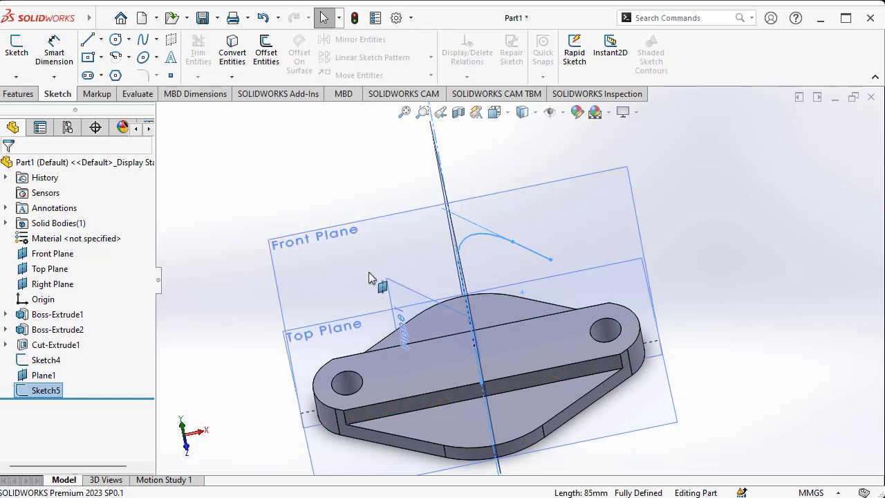
pyautogui.rightClick(41, 392)
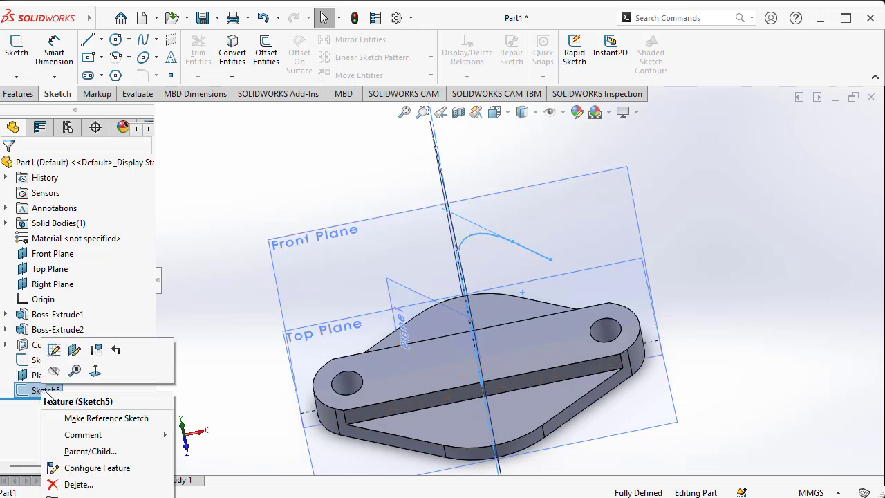
pyautogui.click(54, 350)
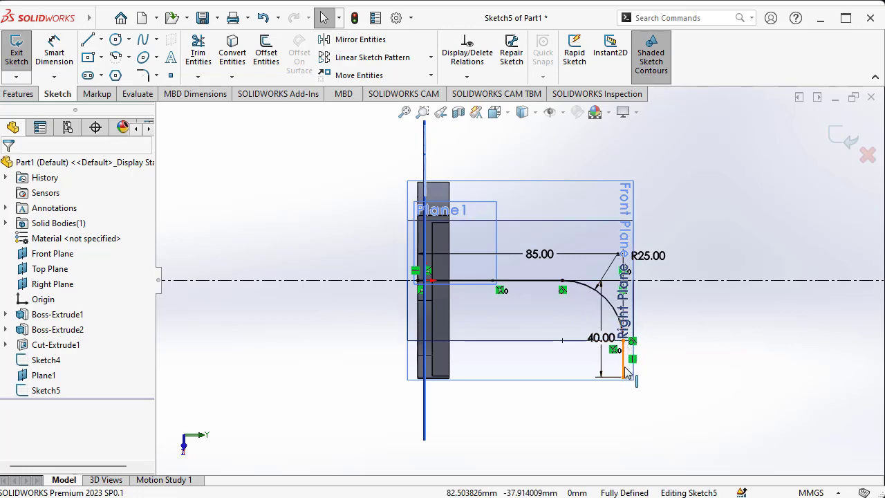
pyautogui.hotkey('ctrl', 'z')
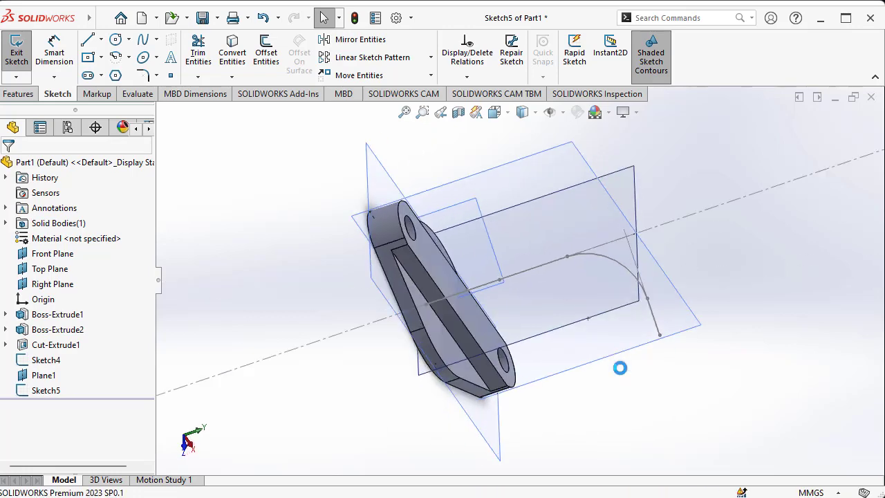
pyautogui.hotkey('ctrl', 'z')
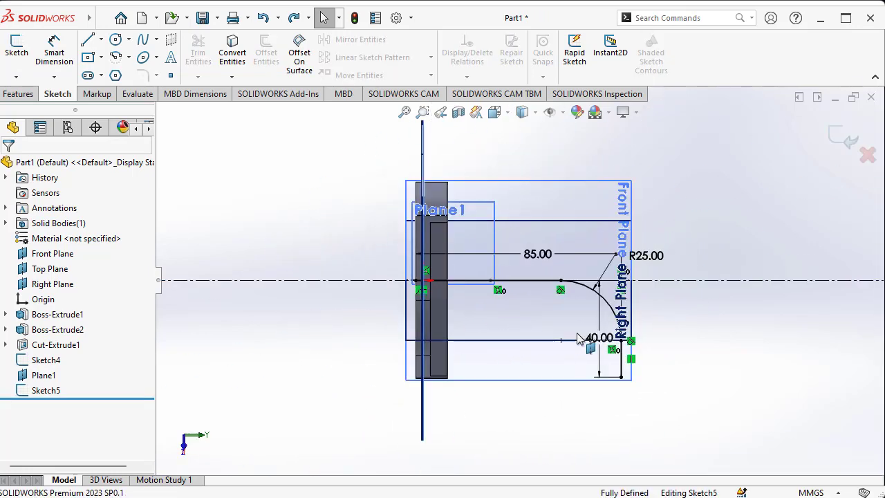
pyautogui.hotkey('ctrl', 'z')
pyautogui.scroll(-4, 608, 265)
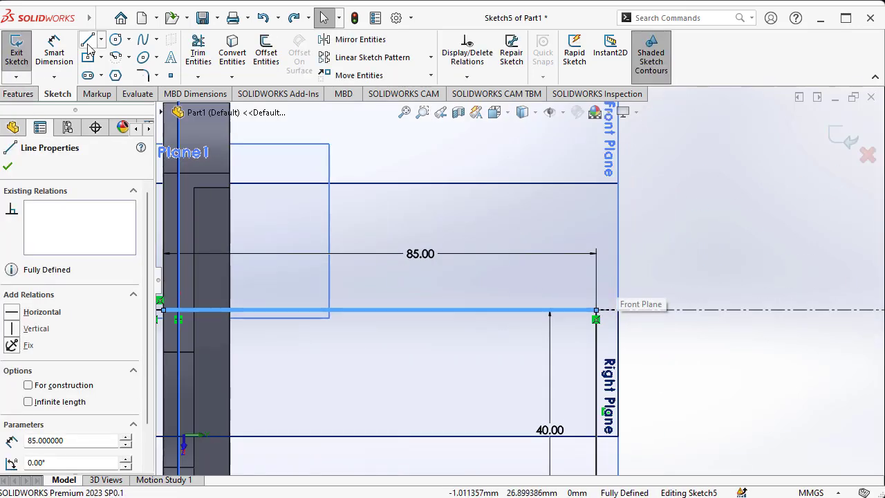
# Sketch a line about 31.5 mm long from the 85 mm line's free end, perpendicular to it and opposite the 40 mm line.
pyautogui.press('l')
pyautogui.click(595, 311)
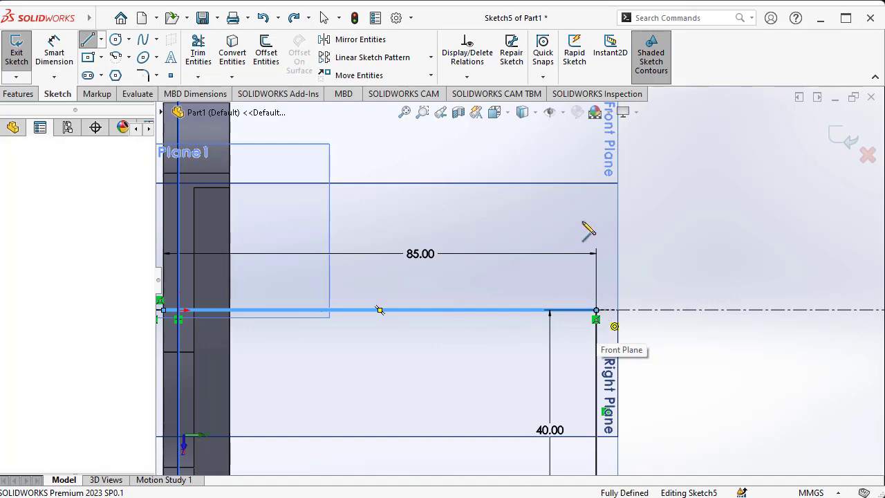
pyautogui.click(595, 149)
pyautogui.rightClick(664, 181)
pyautogui.click(685, 188)
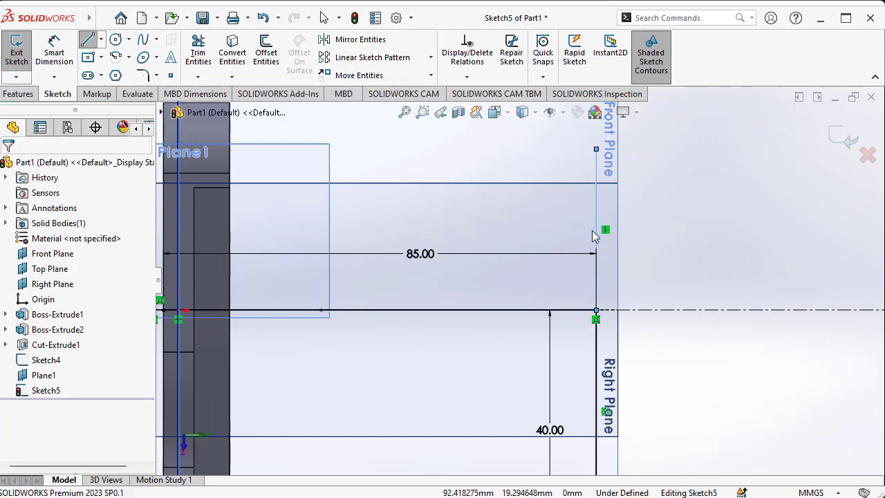
# Set the new perpendicular line's length to 40 mm and trim away the original 40 mm line on the opposite side.
pyautogui.click(62, 59)
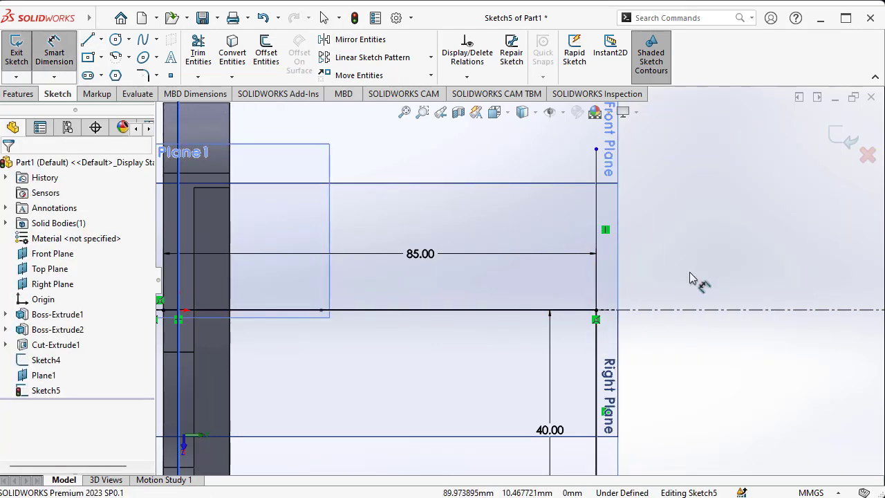
pyautogui.click(596, 214)
pyautogui.click(676, 234)
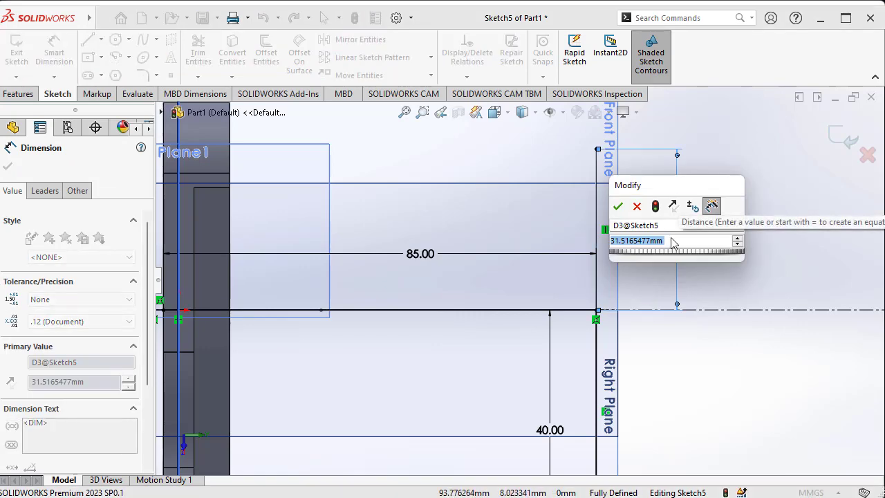
pyautogui.write('40')
pyautogui.press('Return')
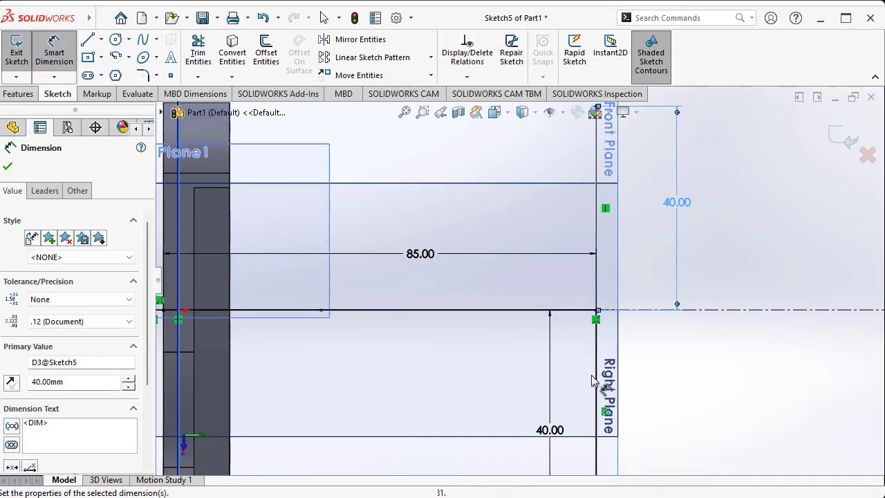
pyautogui.click(198, 50)
pyautogui.moveTo(637, 409); pyautogui.dragTo(569, 384)
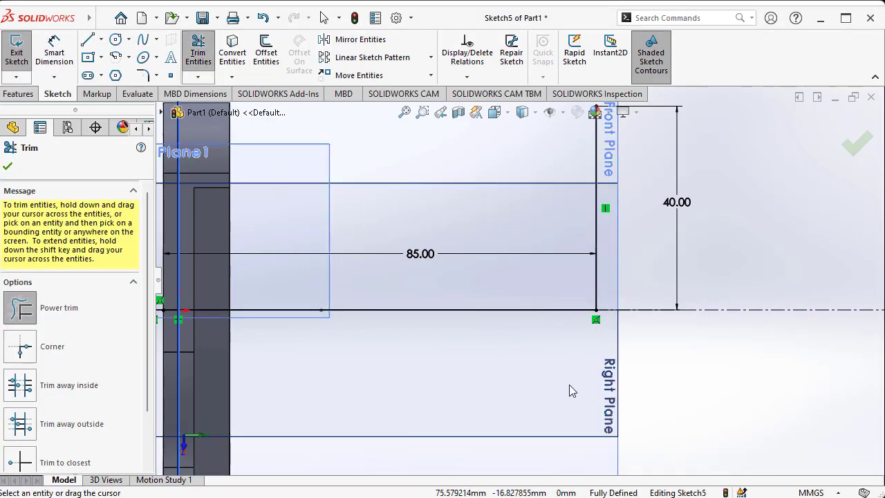
# Round the corner between the 85 mm line and the new 40 mm line with a 25 mm sketch fillet and exit the sketch.
pyautogui.click(142, 75)
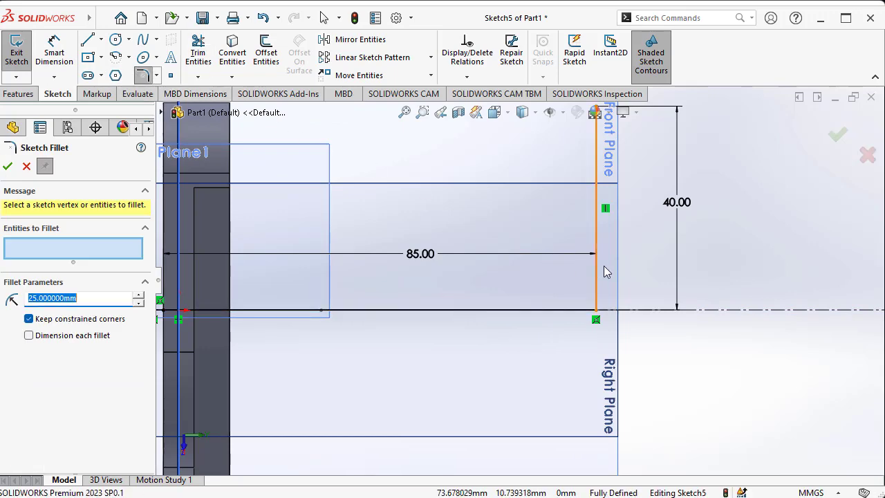
pyautogui.click(598, 245)
pyautogui.click(526, 310)
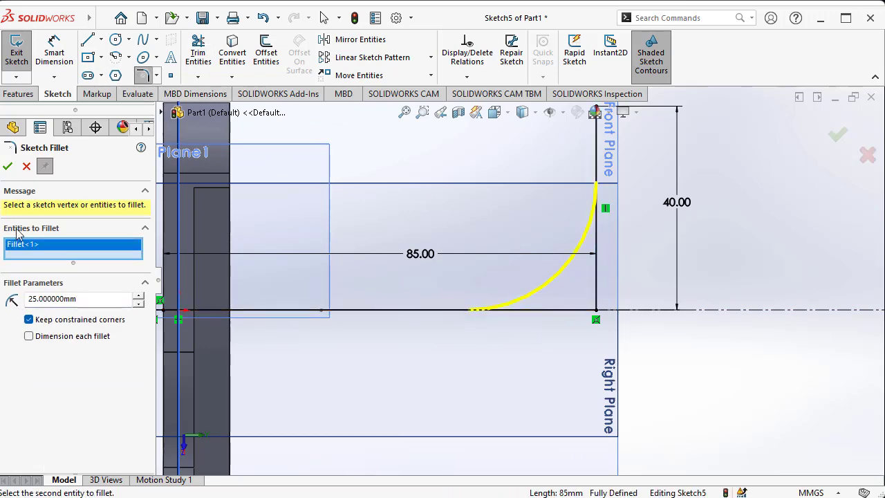
pyautogui.click(7, 165)
pyautogui.click(16, 52)
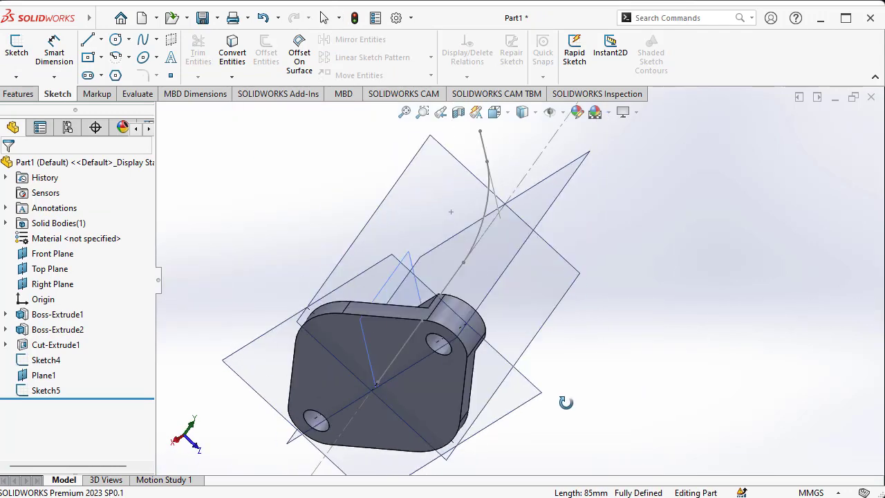
# Set up a Swept Boss/Base with a circular profile along the elbow's centerline path sketch.
pyautogui.moveTo(566, 403); pyautogui.dragTo(537, 239, button='middle')
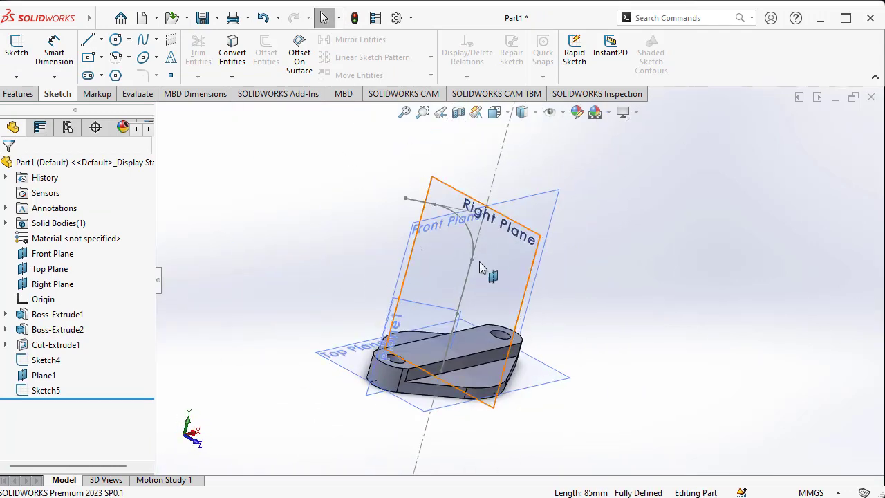
pyautogui.scroll(-6, 470, 195)
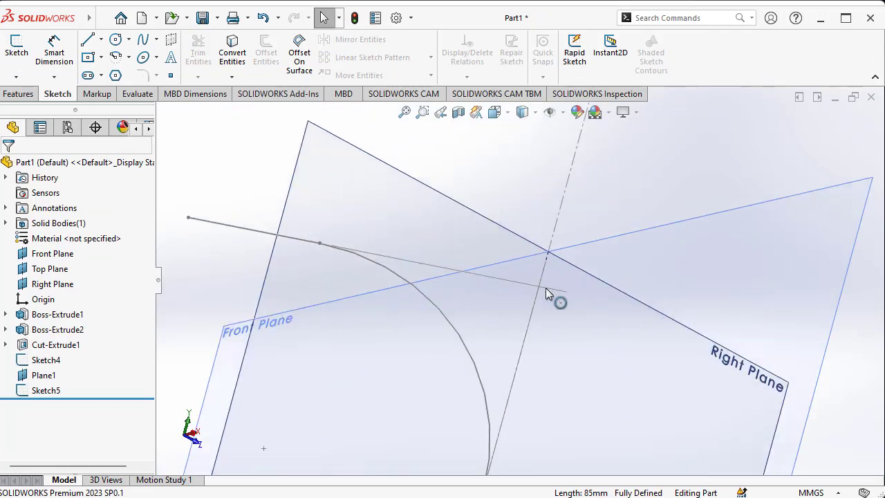
pyautogui.scroll(6, 546, 293)
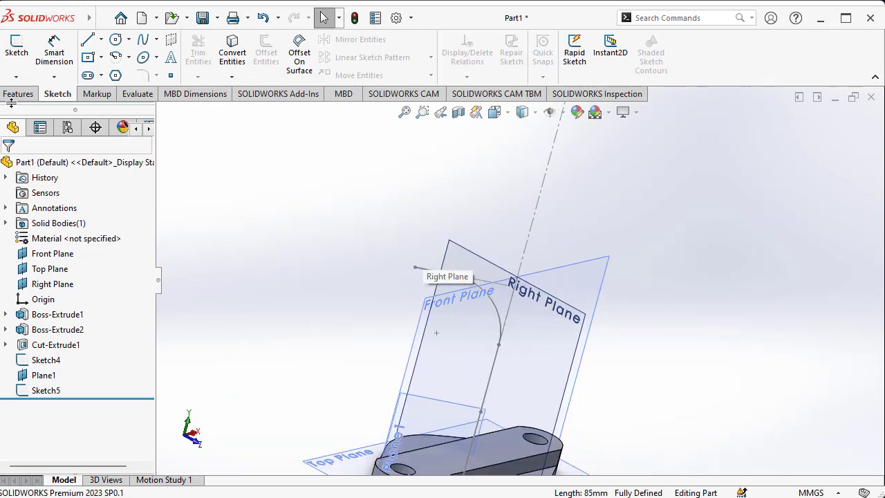
pyautogui.click(17, 94)
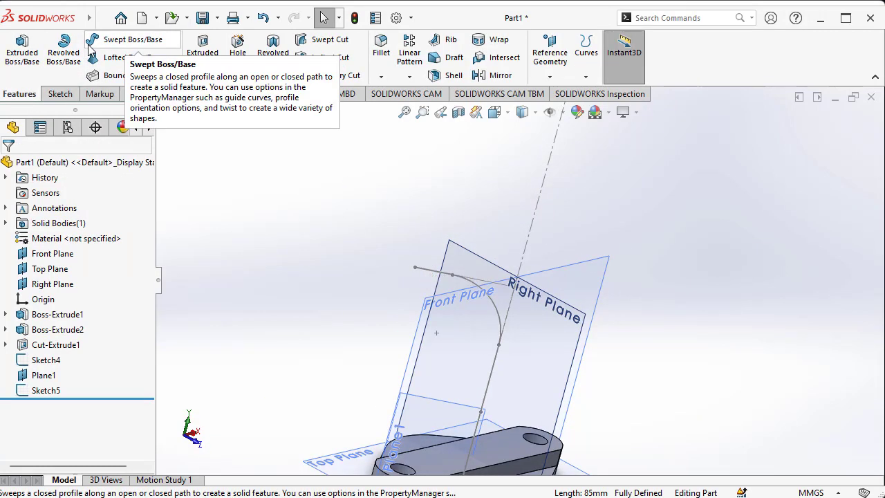
pyautogui.click(99, 43)
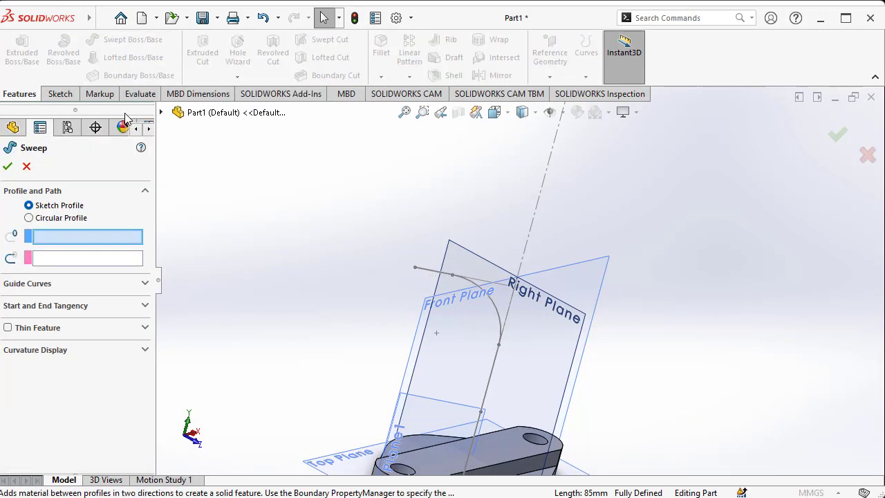
pyautogui.click(29, 217)
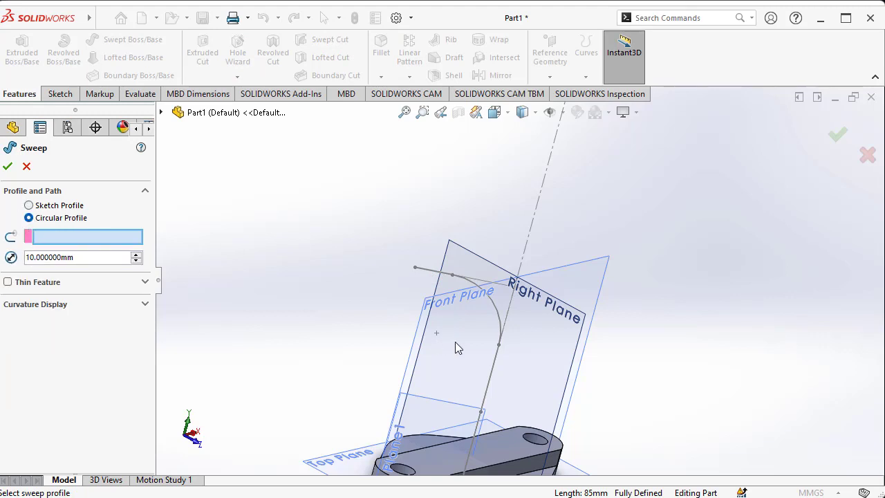
pyautogui.click(443, 280)
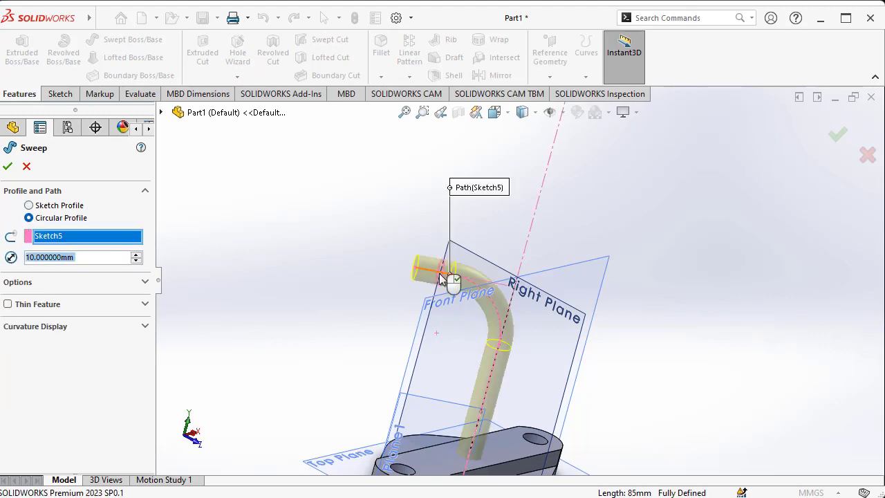
# Check the elbow's outer diameter in the 15.png drawing and create the sweep with a 42 mm profile diameter.
pyautogui.hotkey('alt', 'Tab')
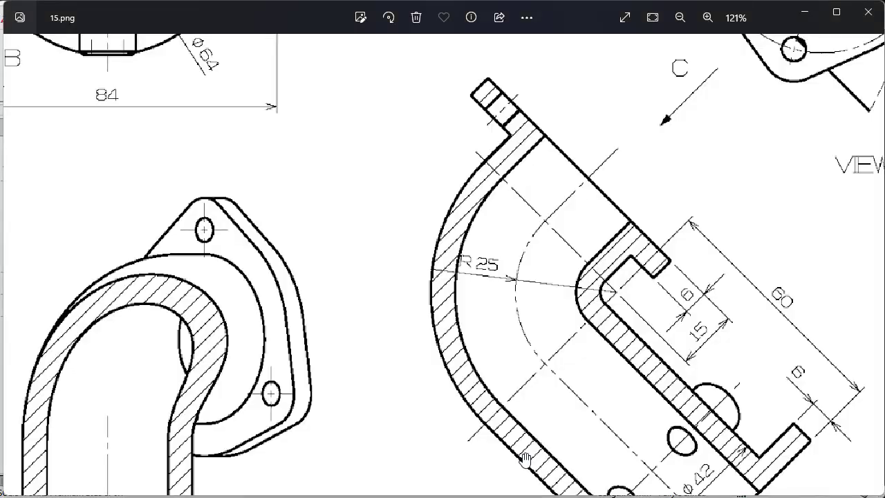
pyautogui.scroll(-3, 530, 373)
pyautogui.scroll(2, 706, 451)
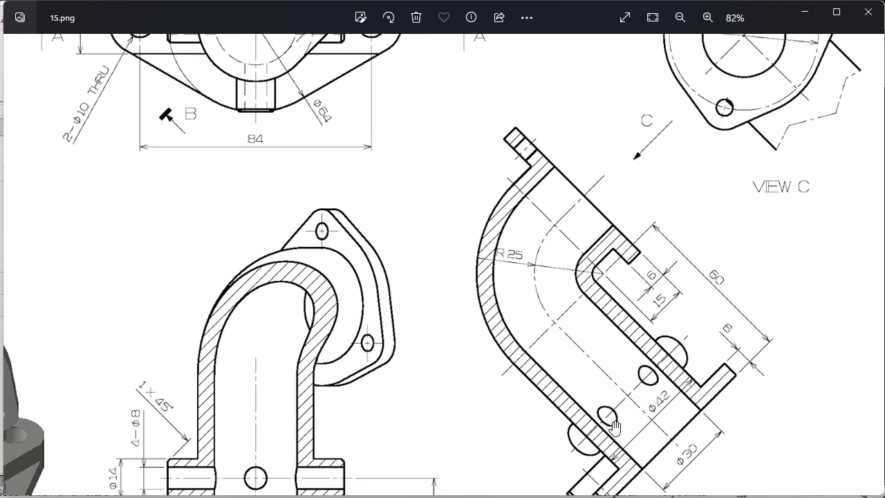
pyautogui.hotkey('alt', 'Tab')
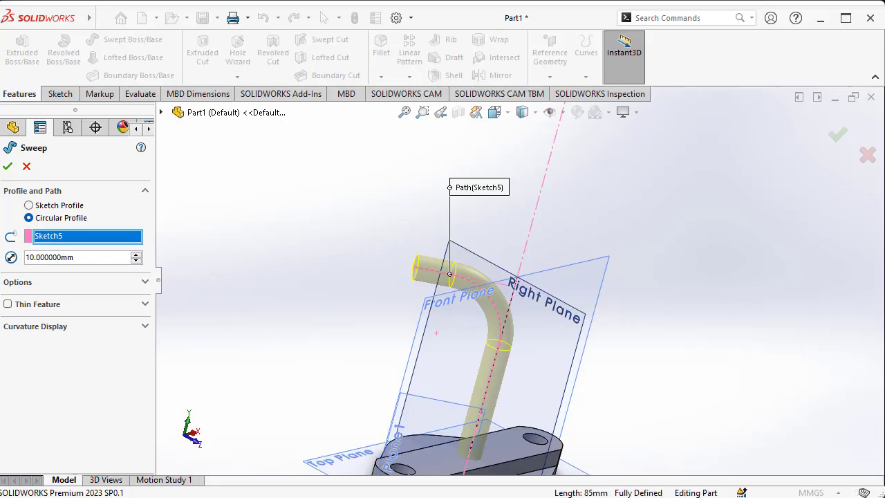
pyautogui.doubleClick(83, 257)
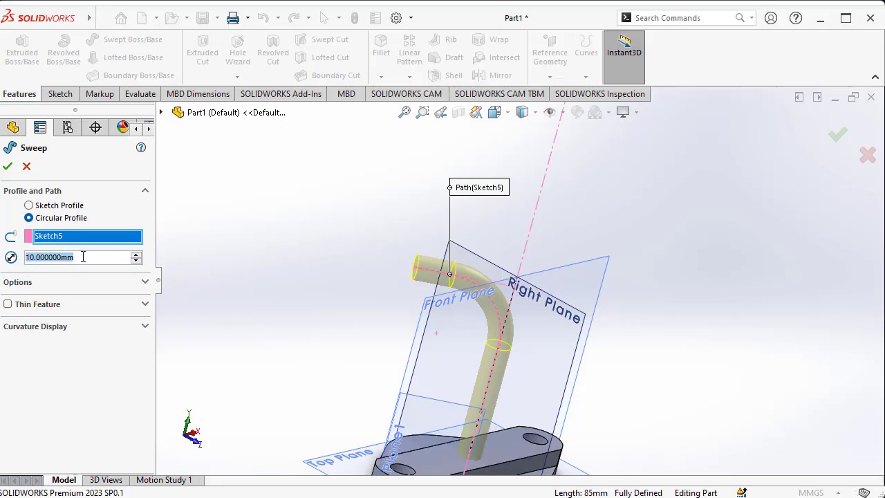
pyautogui.write('42')
pyautogui.press('Return')
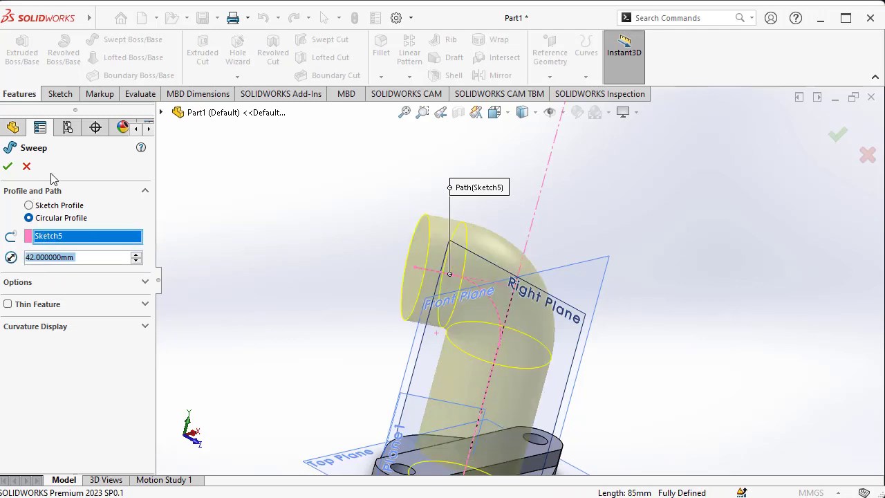
pyautogui.click(7, 166)
# Inspect the swept elbow from several angles and examine the outlet flange dimensions in View C of the 15.png drawing.
pyautogui.moveTo(641, 317); pyautogui.dragTo(610, 373, button='middle')
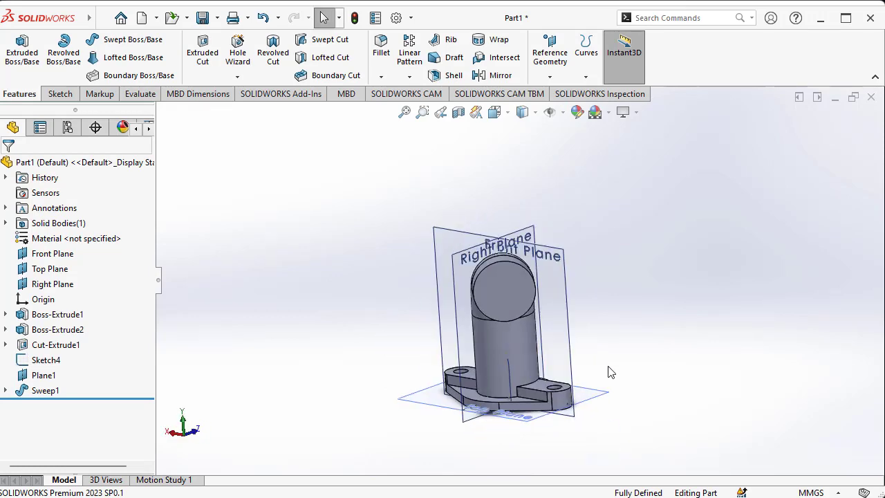
pyautogui.hotkey('ctrl', '7')
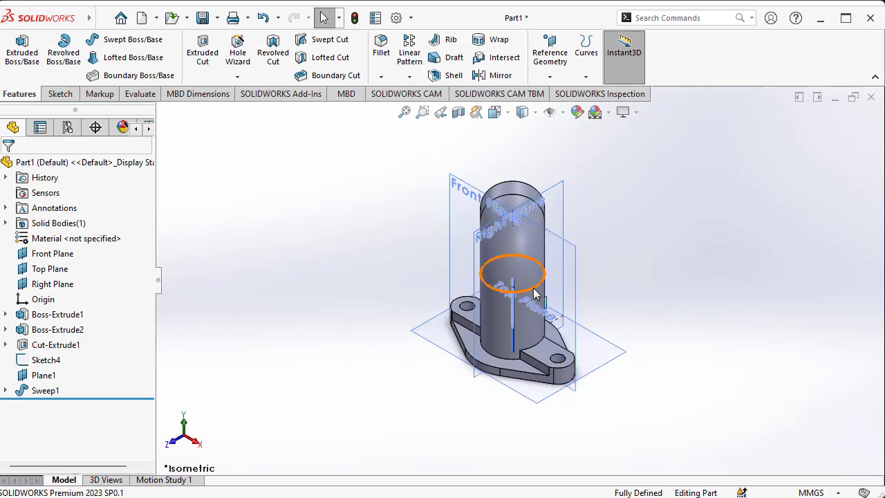
pyautogui.moveTo(571, 223); pyautogui.dragTo(545, 257, button='middle')
pyautogui.scroll(-2, 531, 204)
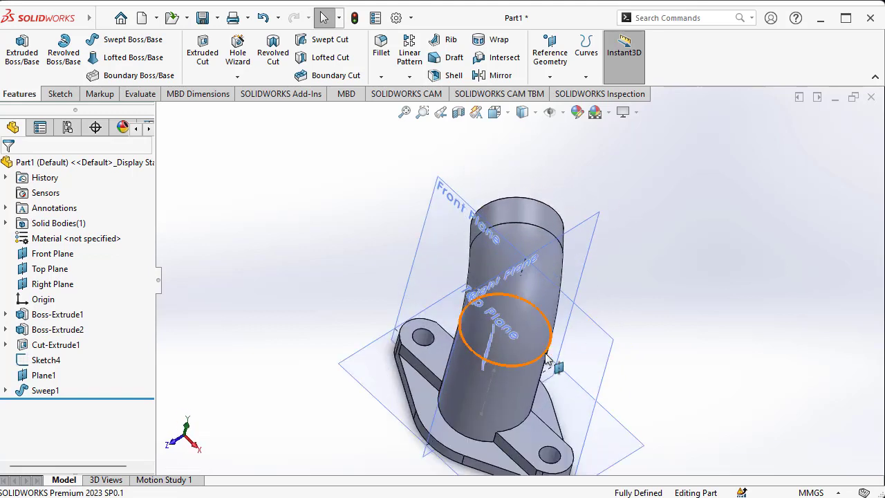
pyautogui.hotkey('alt', 'Tab')
pyautogui.scroll(-3, 576, 249)
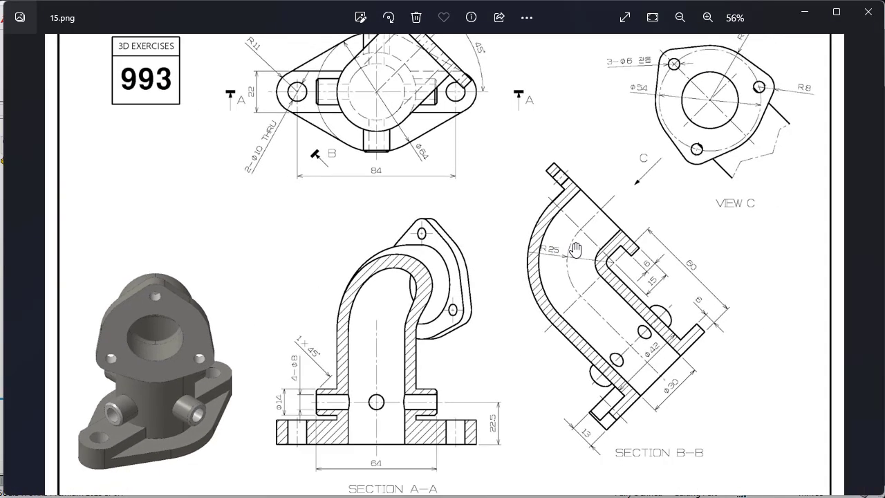
pyautogui.scroll(-1, 576, 249)
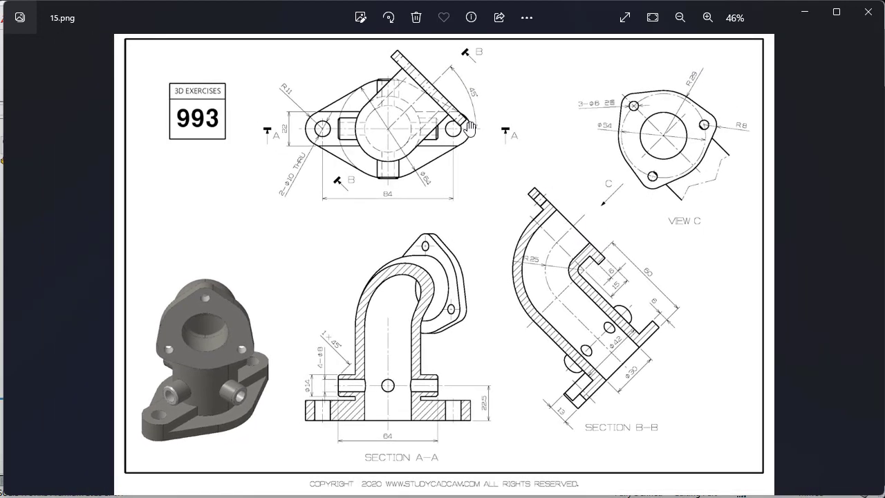
pyautogui.scroll(1, 730, 105)
pyautogui.scroll(2, 729, 104)
pyautogui.scroll(-3, 626, 221)
pyautogui.scroll(3, 711, 155)
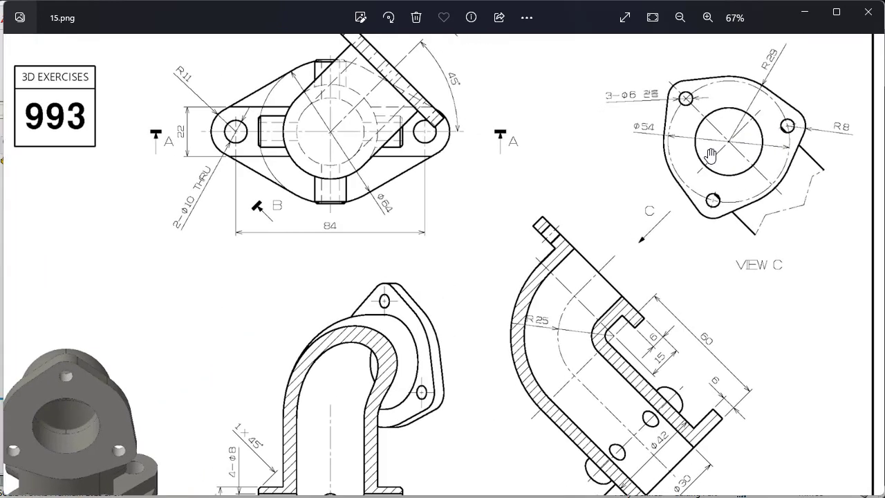
pyautogui.scroll(1, 789, 97)
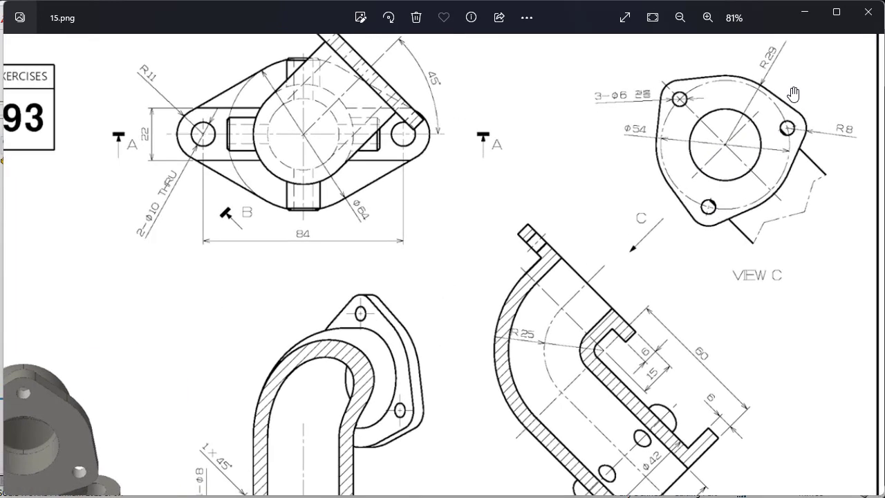
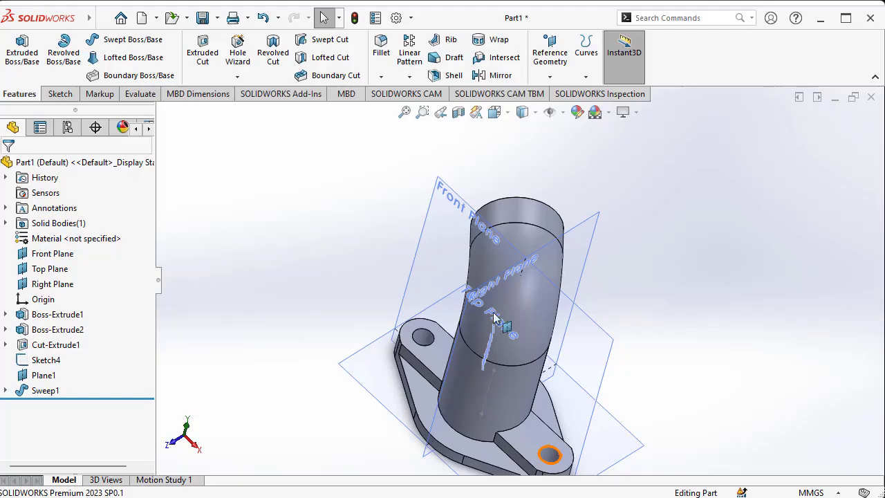
# Start a new sketch on the flat circular outlet end face of the swept elbow.
pyautogui.moveTo(567, 325); pyautogui.dragTo(657, 322, button='middle')
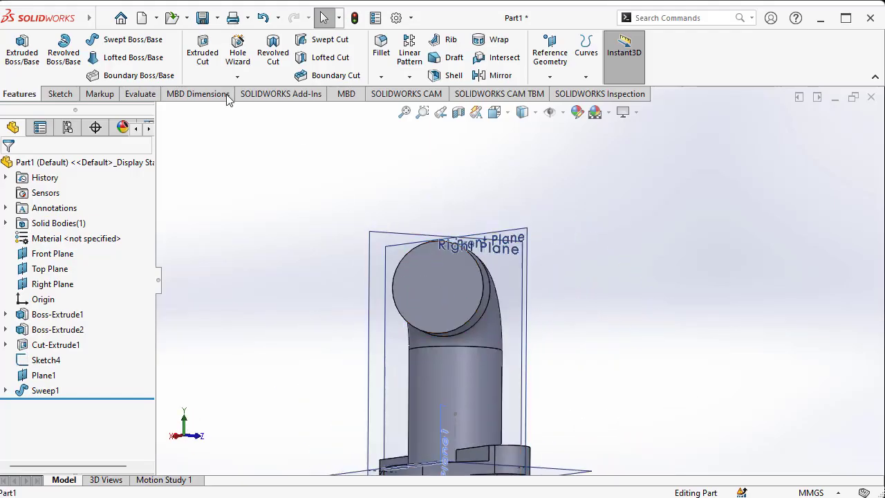
pyautogui.click(60, 93)
pyautogui.click(17, 52)
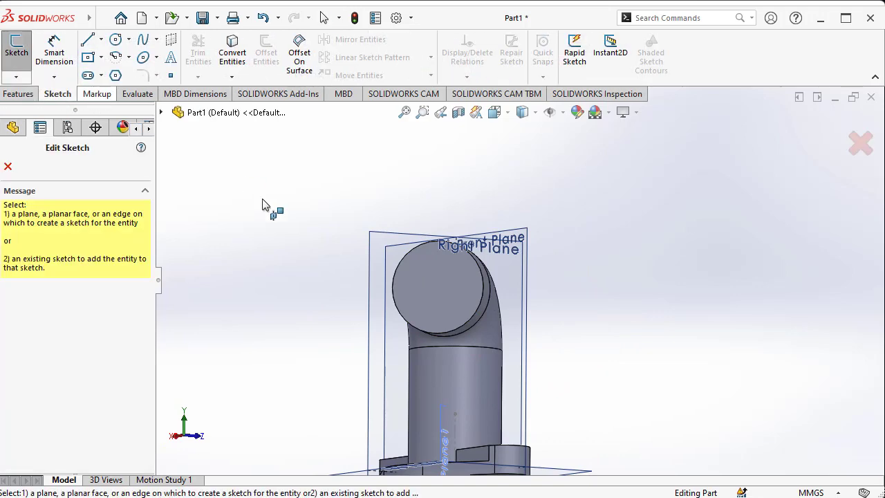
pyautogui.click(456, 276)
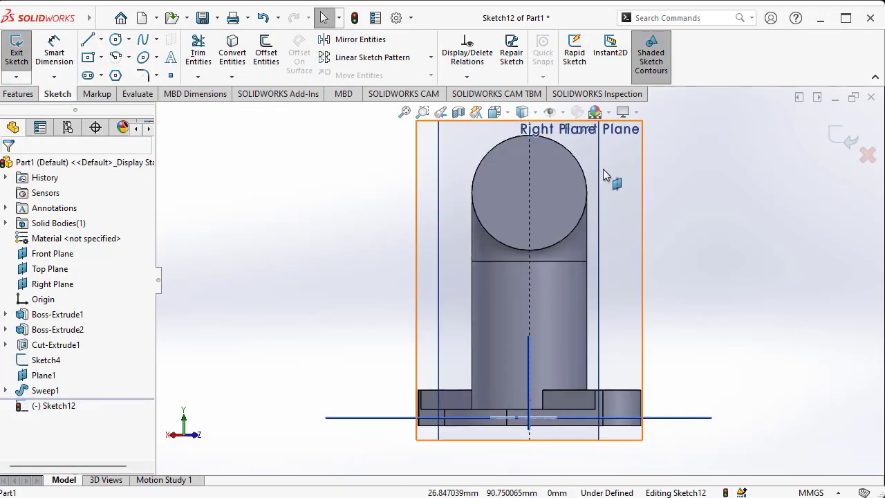
pyautogui.click(102, 18)
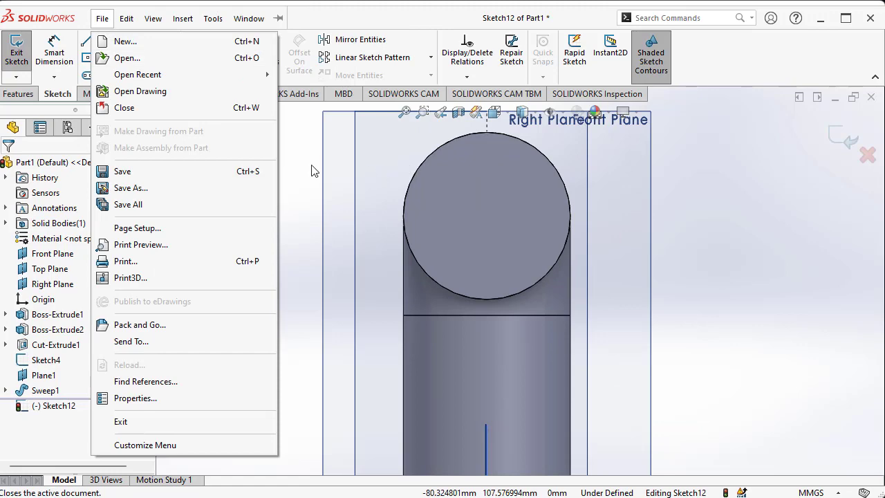
pyautogui.click(313, 171)
# Draw a circle centred on the elbow's outlet face and set its radius to 29 mm.
pyautogui.click(116, 38)
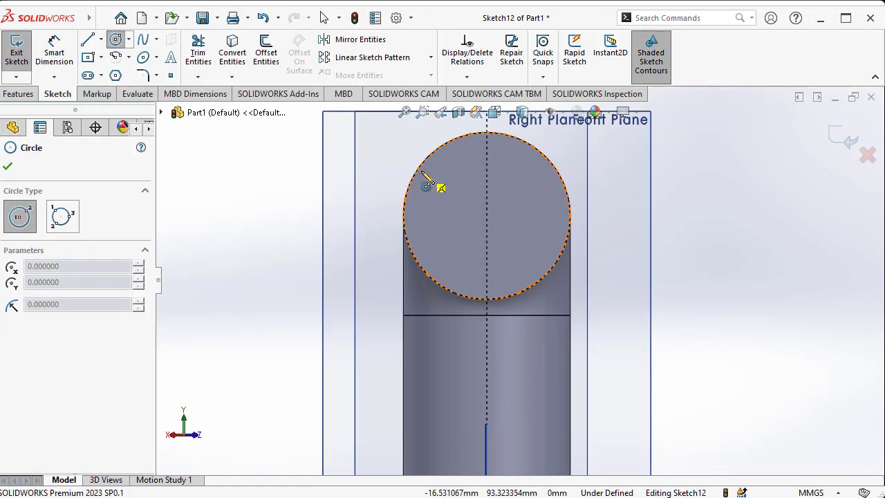
pyautogui.click(487, 216)
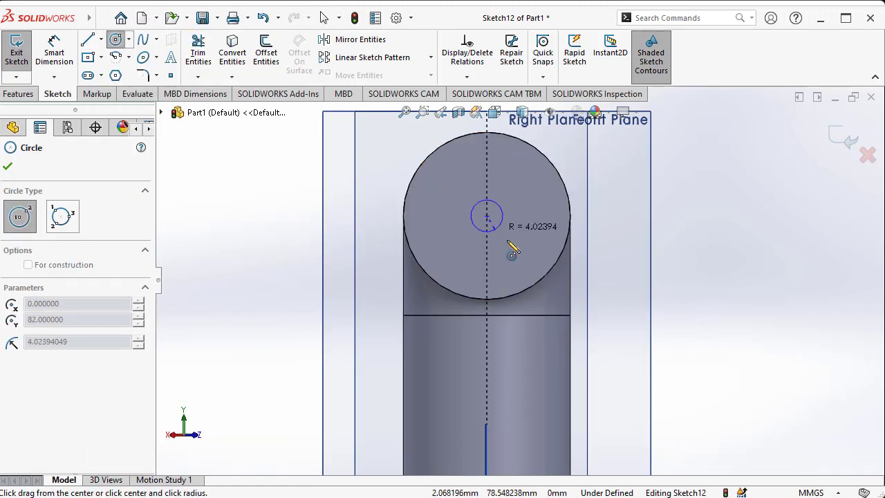
pyautogui.click(563, 292)
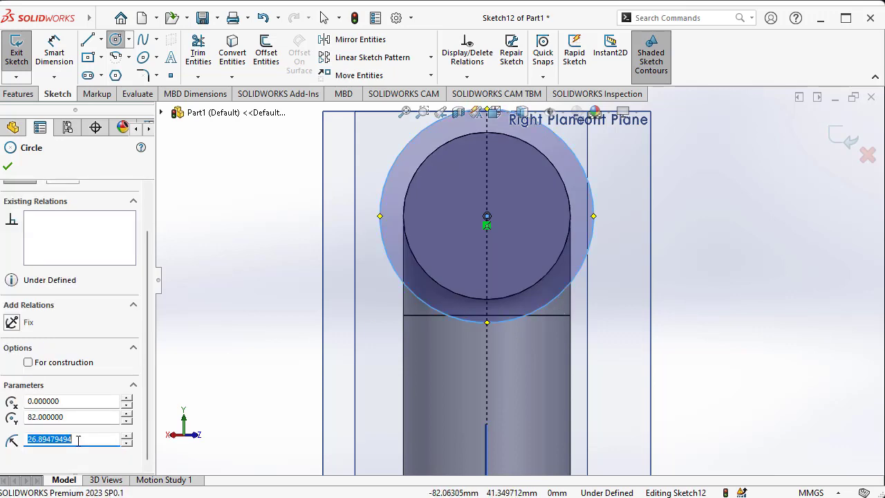
pyautogui.write('29')
pyautogui.press('Return')
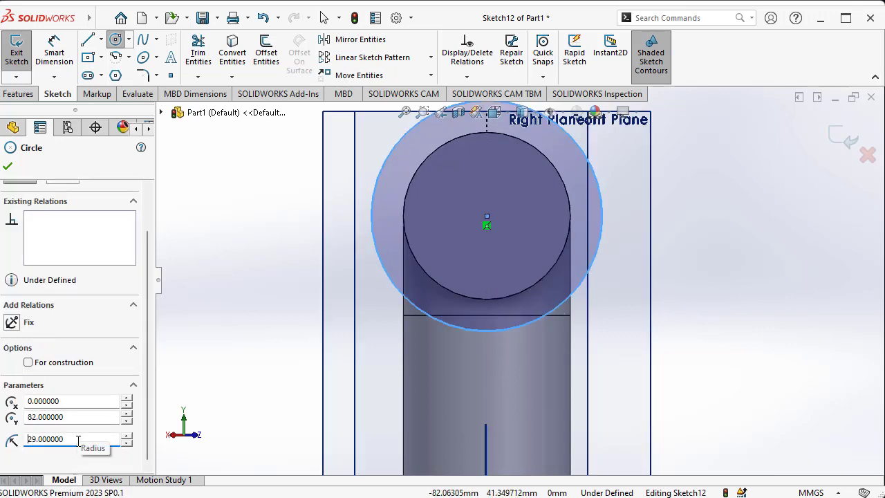
pyautogui.click(7, 166)
pyautogui.click(115, 39)
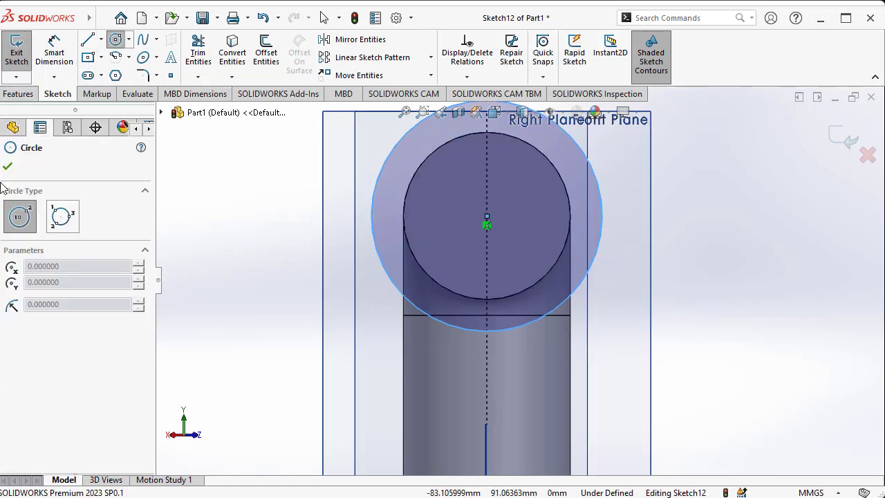
pyautogui.click(7, 166)
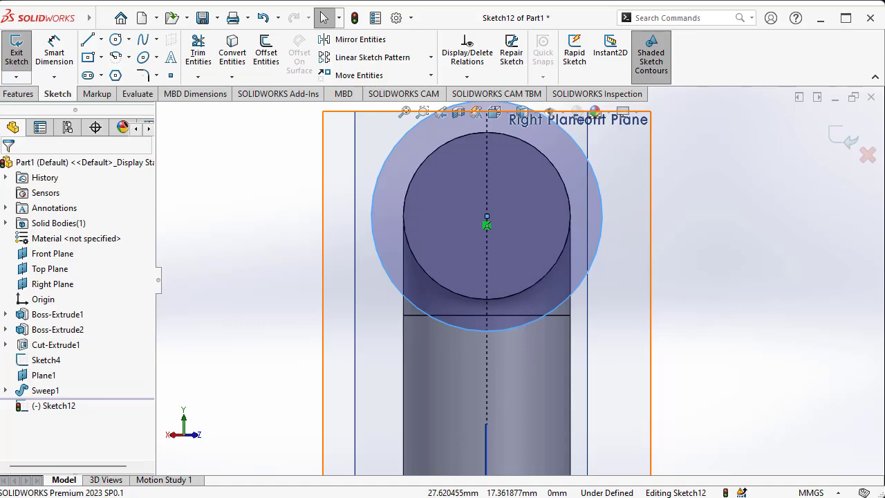
# Check the flange's bolt circle in View C of the 15.png drawing and set the sketched circle's radius to 54/2 mm.
pyautogui.hotkey('alt', 'Tab')
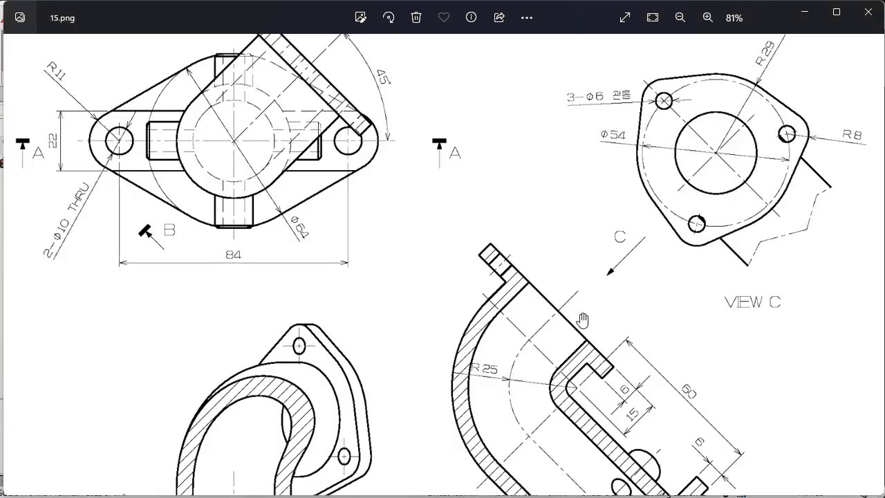
pyautogui.hotkey('alt', 'Tab')
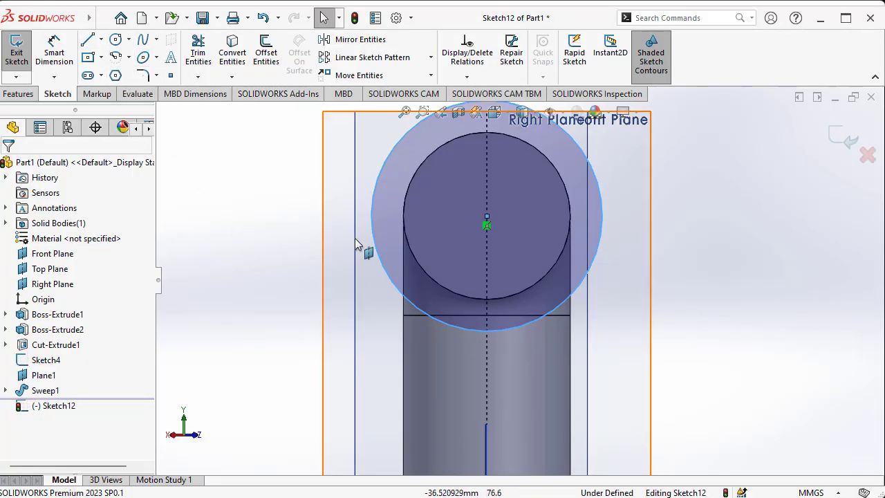
pyautogui.click(381, 258)
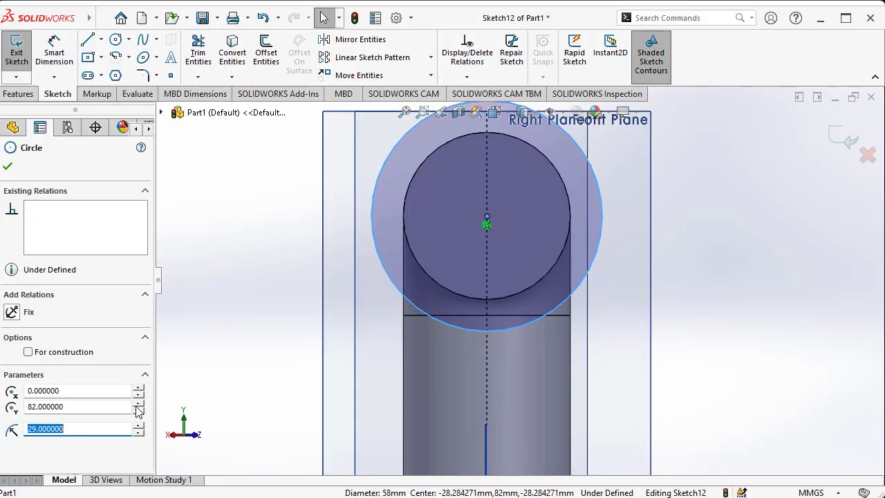
pyautogui.write('54/2')
pyautogui.press('Return')
pyautogui.click(8, 168)
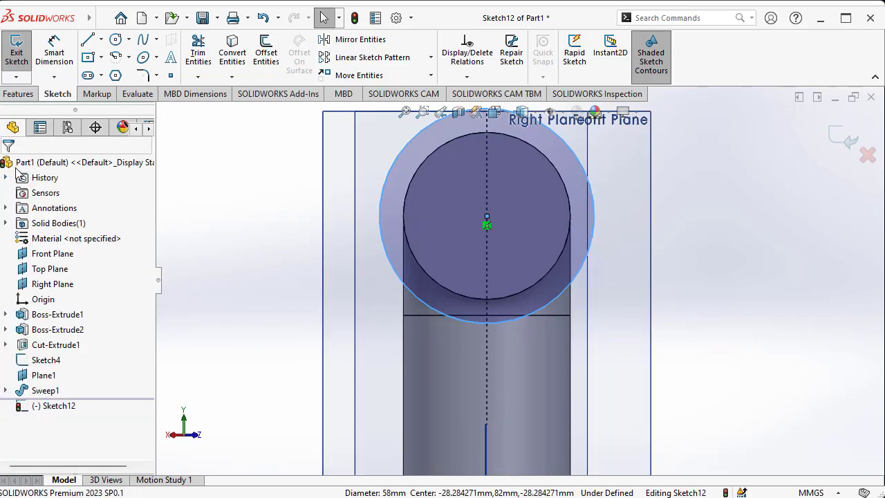
# Check the lug radius in the 15.png drawing and draw an 8 mm radius circle centred on the topmost point of the large circle.
pyautogui.scroll(2, 405, 310)
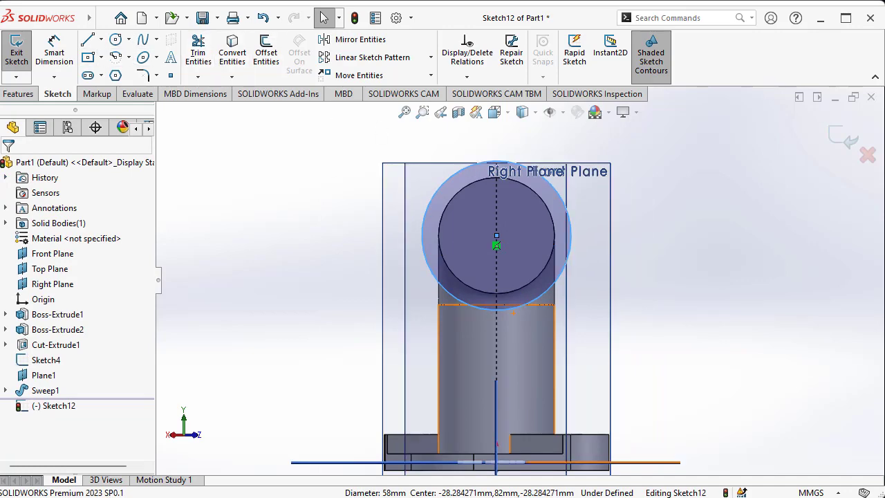
pyautogui.hotkey('alt', 'Tab')
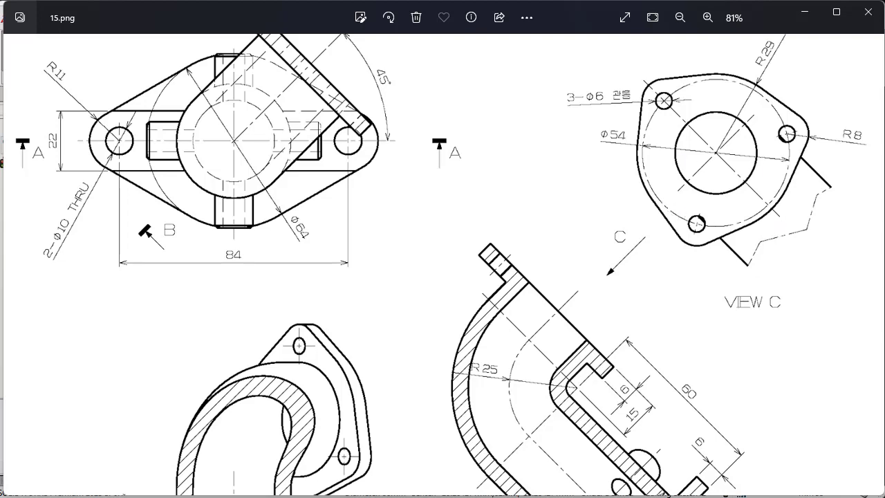
pyautogui.hotkey('alt', 'Tab')
pyautogui.hotkey('alt', 'Tab')
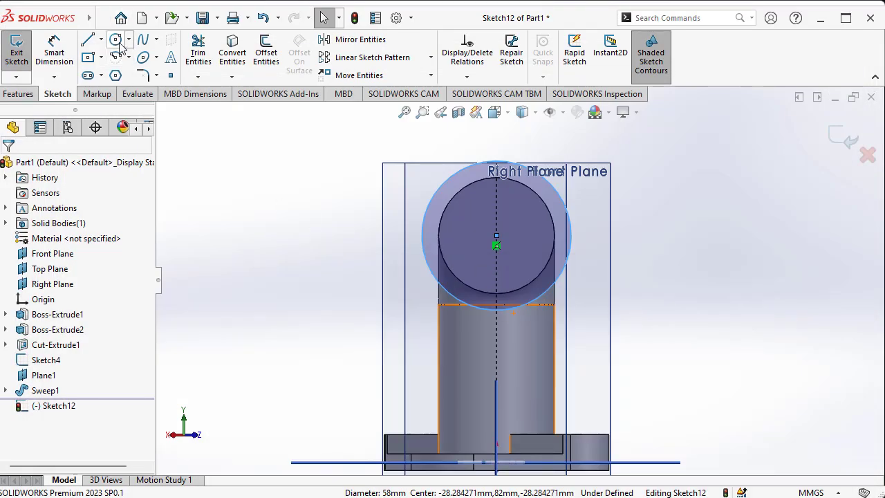
pyautogui.click(119, 45)
pyautogui.scroll(-2, 464, 111)
pyautogui.click(511, 184)
pyautogui.click(523, 179)
pyautogui.scroll(-2, 83, 331)
pyautogui.doubleClick(83, 440)
pyautogui.write('8')
pyautogui.press('Return')
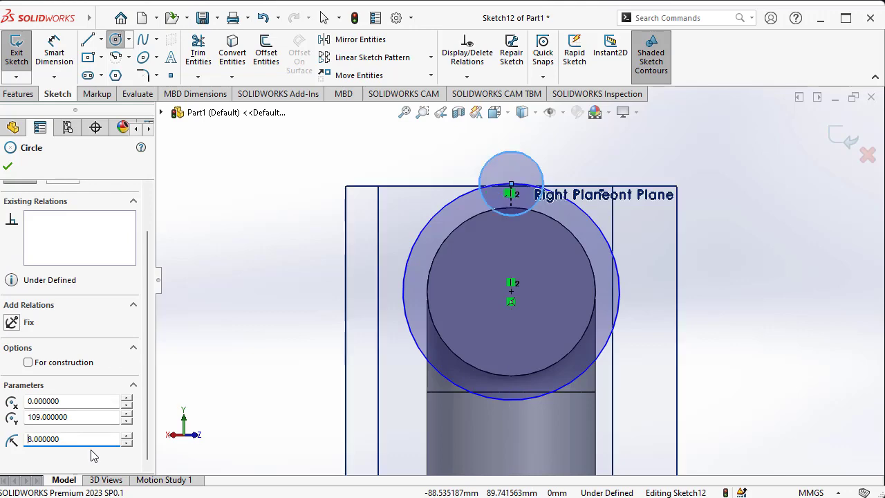
pyautogui.click(7, 169)
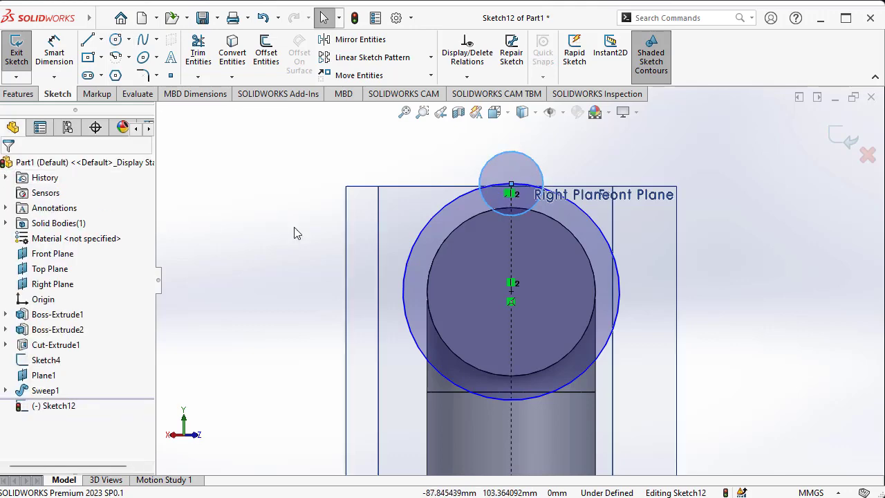
# Examine the outlet flange's outline and hole dimensions in View C of the 15.png drawing.
pyautogui.hotkey('alt', 'Tab')
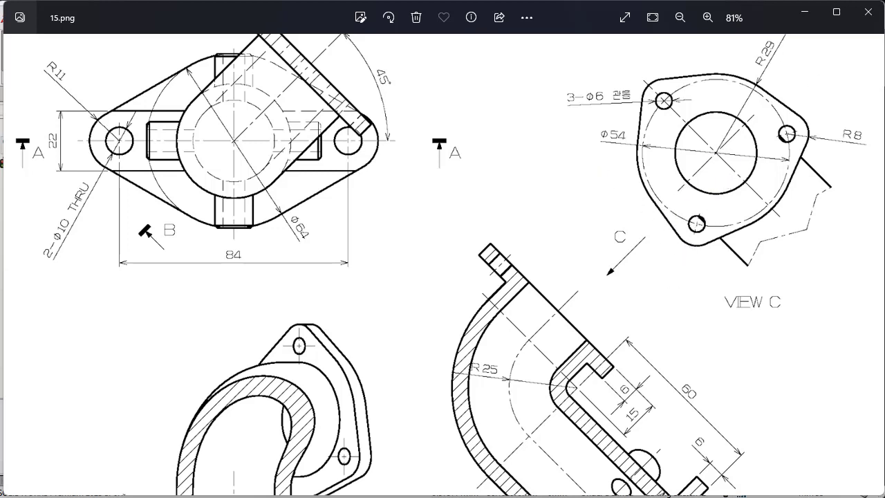
# Switch to SOLIDWORKS and sketch an infinite construction line sloping through the centre of the large circle.
pyautogui.hotkey('alt', 'Tab')
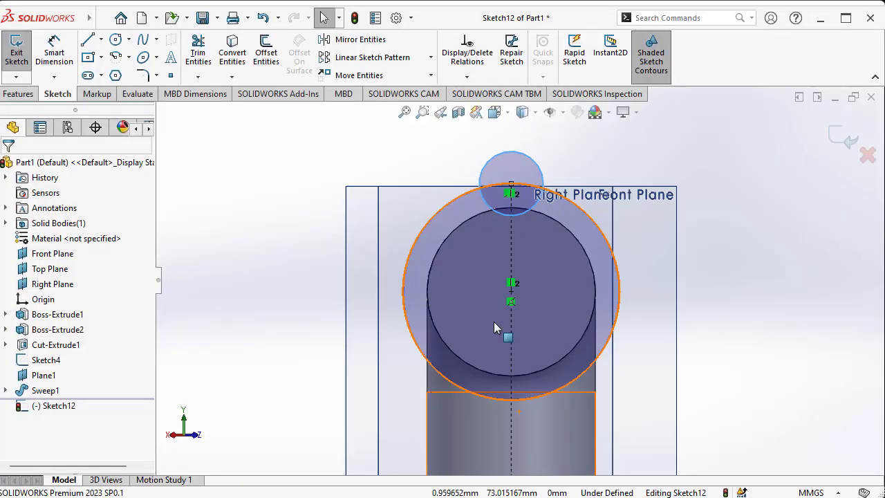
pyautogui.click(100, 40)
pyautogui.click(102, 74)
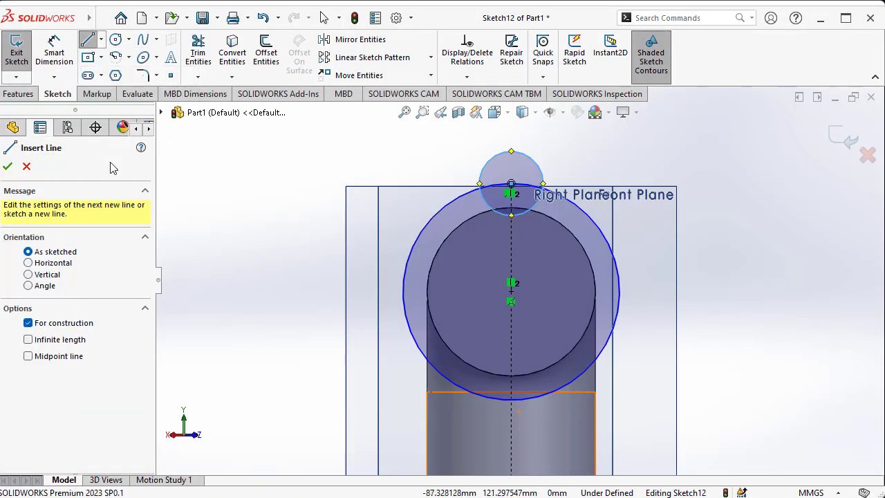
pyautogui.click(50, 344)
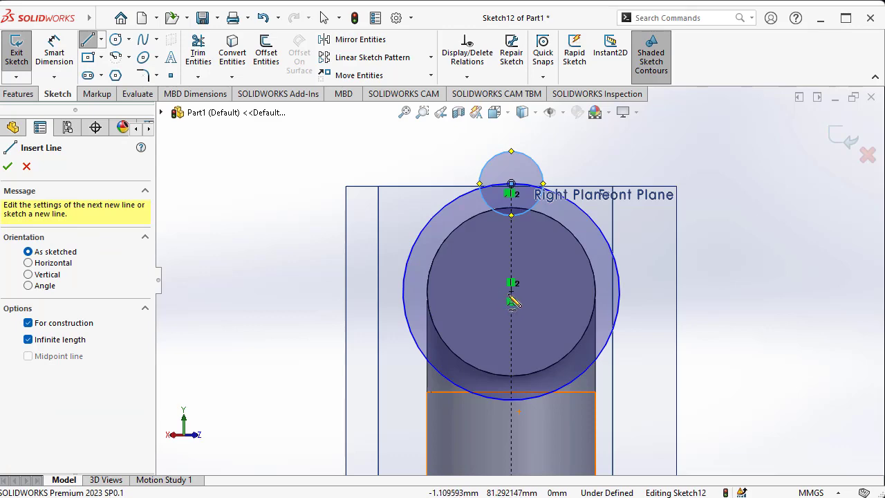
pyautogui.scroll(2, 501, 290)
pyautogui.scroll(3, 505, 284)
pyautogui.scroll(-2, 556, 294)
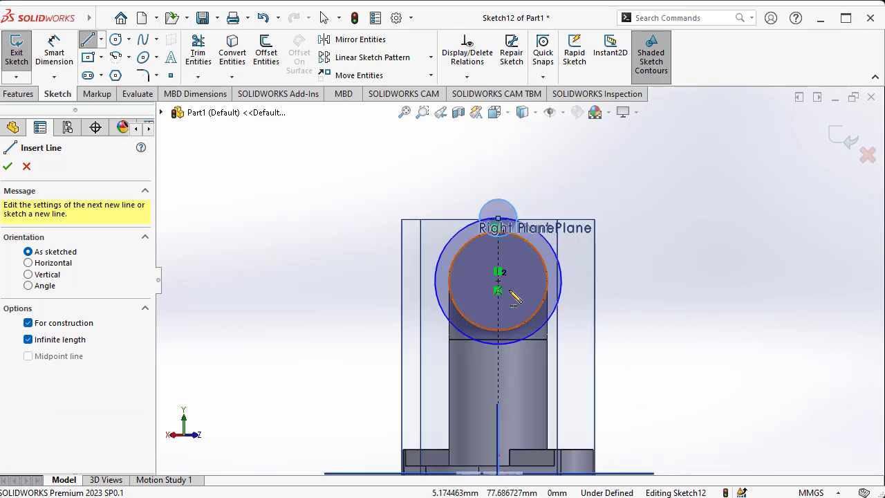
pyautogui.click(498, 281)
pyautogui.click(559, 324)
pyautogui.rightClick(628, 258)
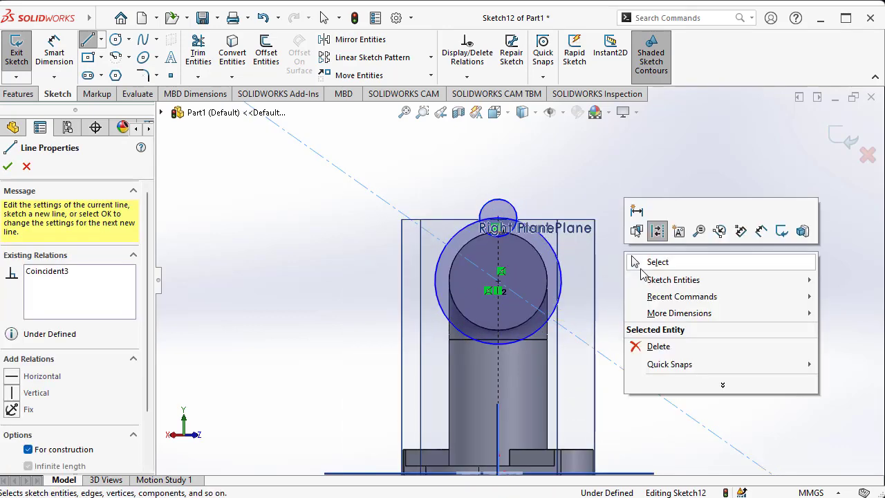
pyautogui.click(650, 258)
# Dimension the angle between the infinite construction line and the horizontal base plane as 30 degrees.
pyautogui.click(54, 52)
pyautogui.click(340, 172)
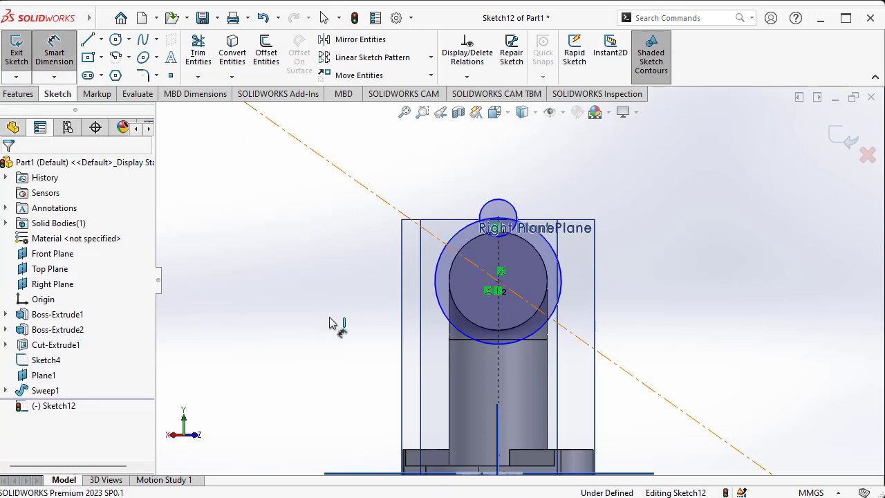
pyautogui.click(354, 473)
pyautogui.click(340, 365)
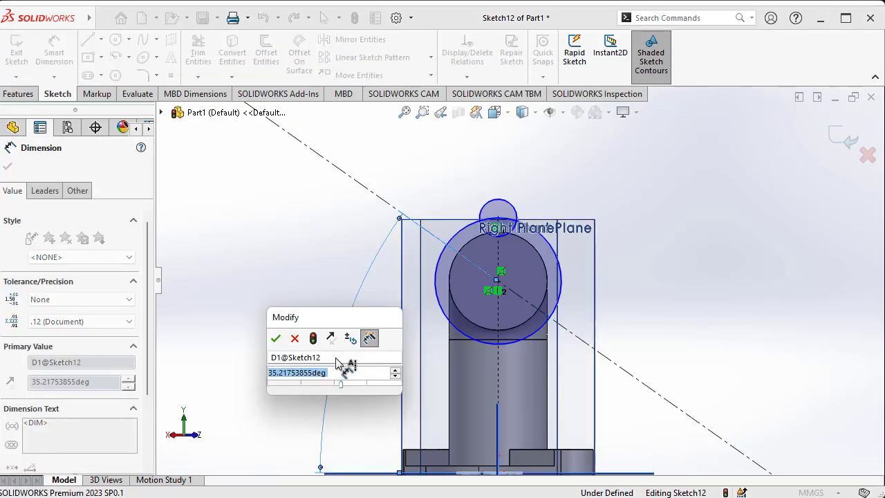
pyautogui.write('30')
pyautogui.press('Return')
pyautogui.scroll(-4, 623, 262)
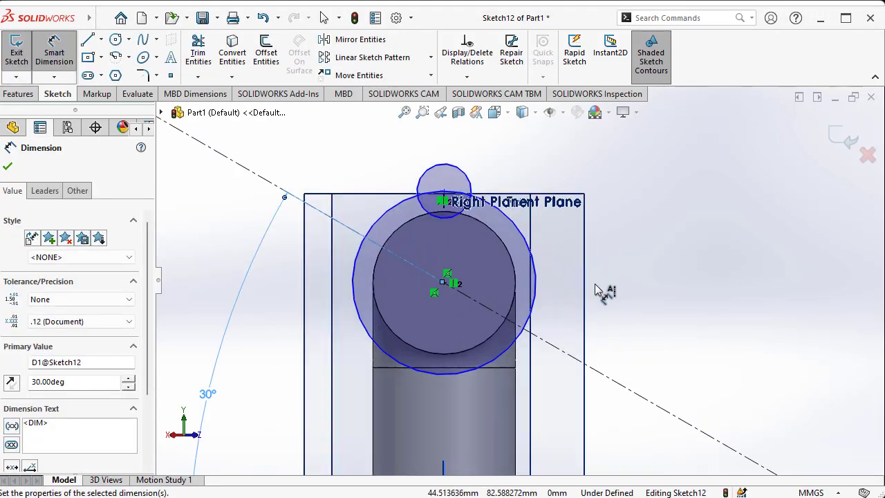
# Sketch a circle of radius 8 mm centred where the sloping construction line crosses the large circle.
pyautogui.click(116, 40)
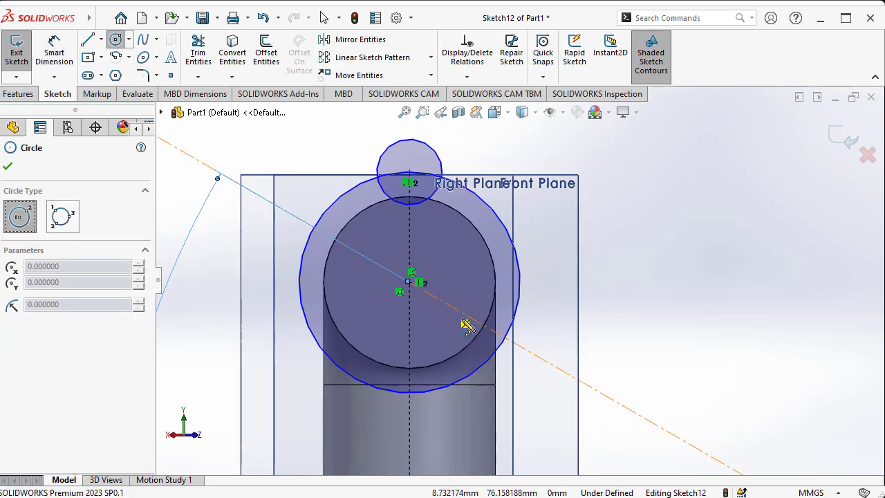
pyautogui.moveTo(504, 337); pyautogui.dragTo(532, 338)
pyautogui.scroll(-2, 101, 429)
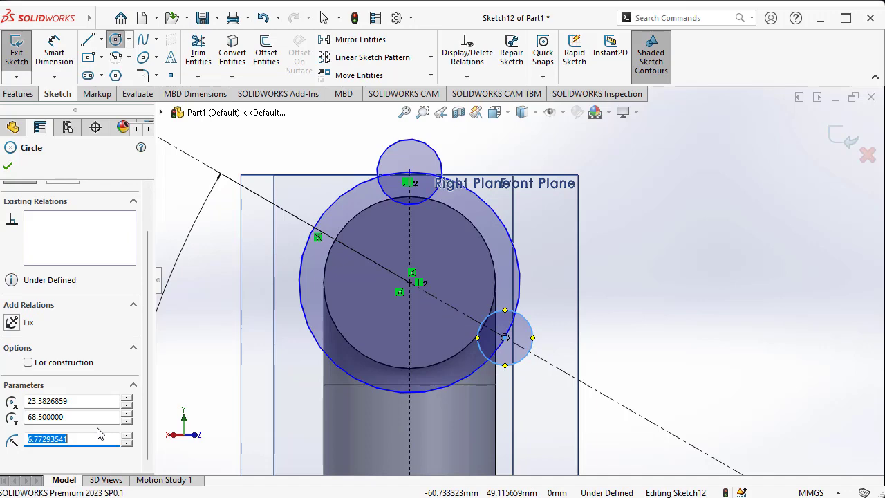
pyautogui.write('8')
pyautogui.press('Return')
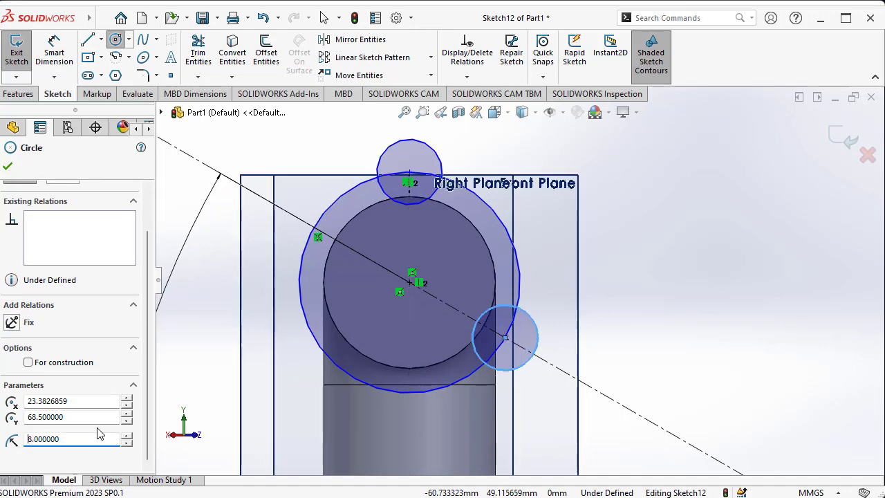
pyautogui.click(7, 171)
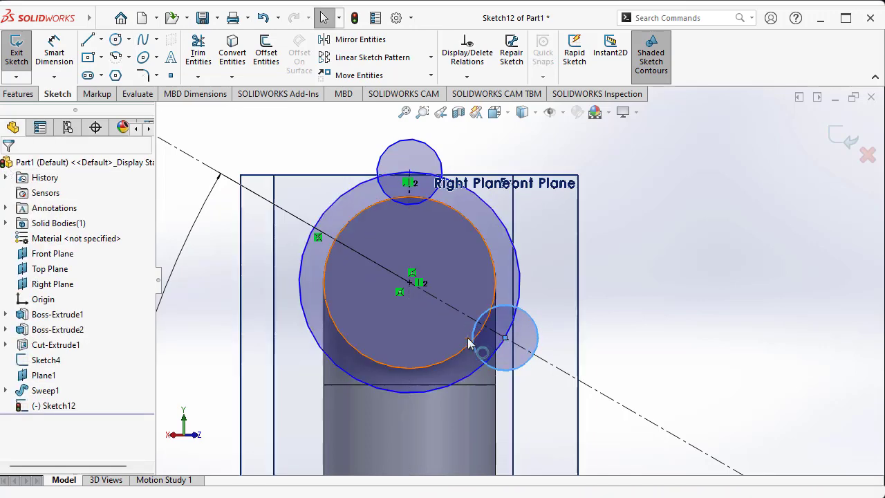
# Mirror the new 8 mm radius circle about the vertical centre plane, keeping the original.
pyautogui.click(353, 39)
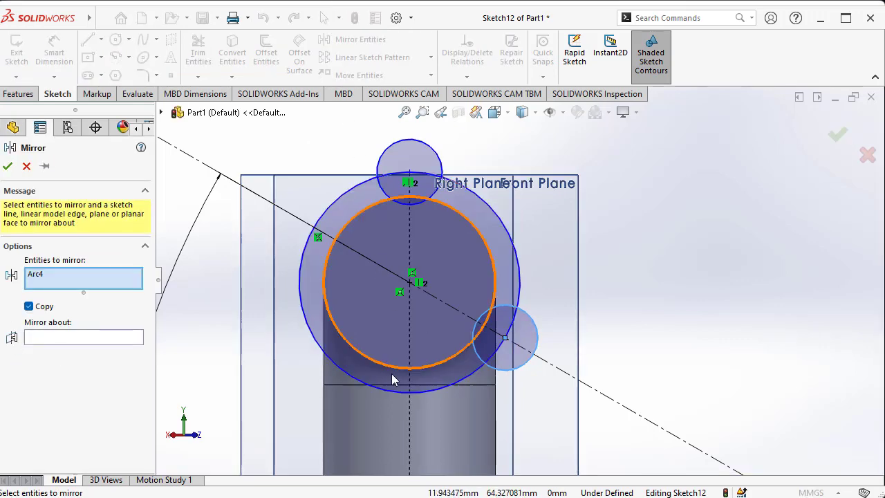
pyautogui.click(58, 340)
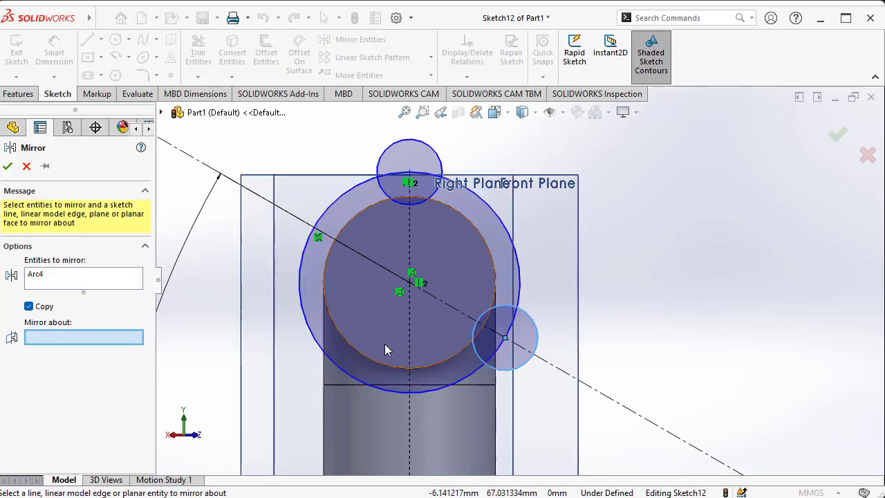
pyautogui.scroll(5, 385, 346)
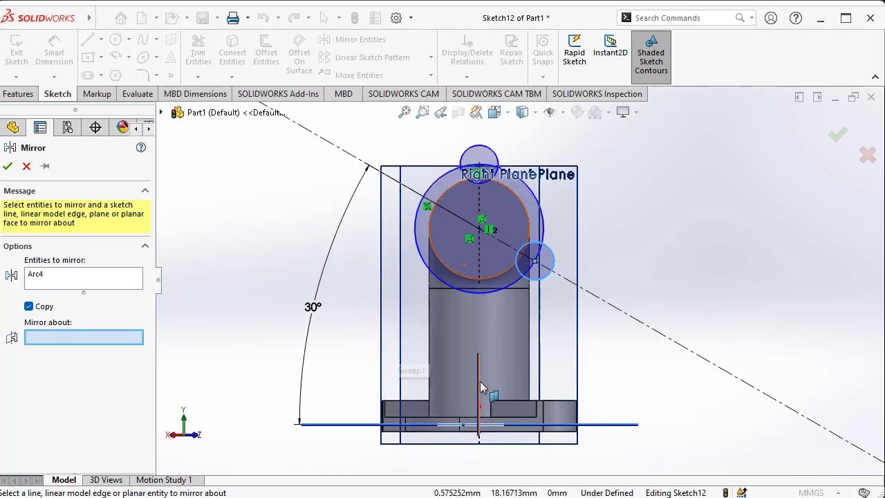
pyautogui.click(479, 388)
pyautogui.click(7, 166)
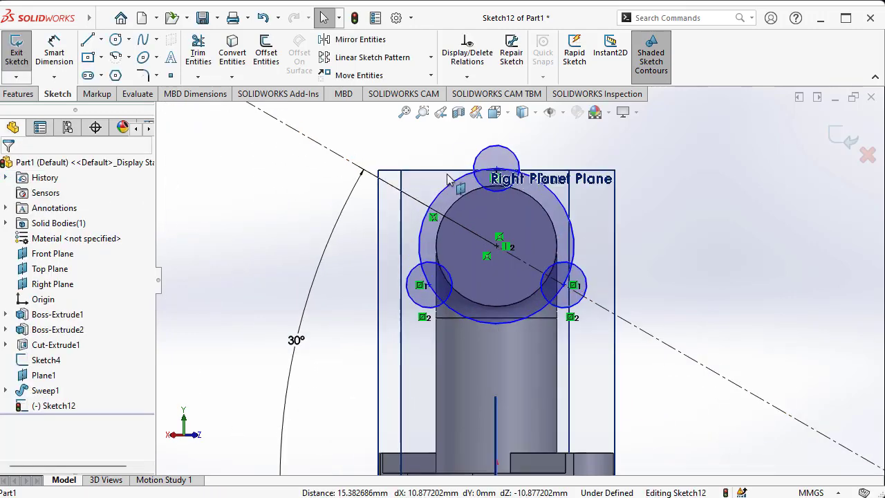
# Check the flange view in 15.png and sketch a circle of radius 29 mm concentric with the pipe opening.
pyautogui.hotkey('alt', 'Tab')
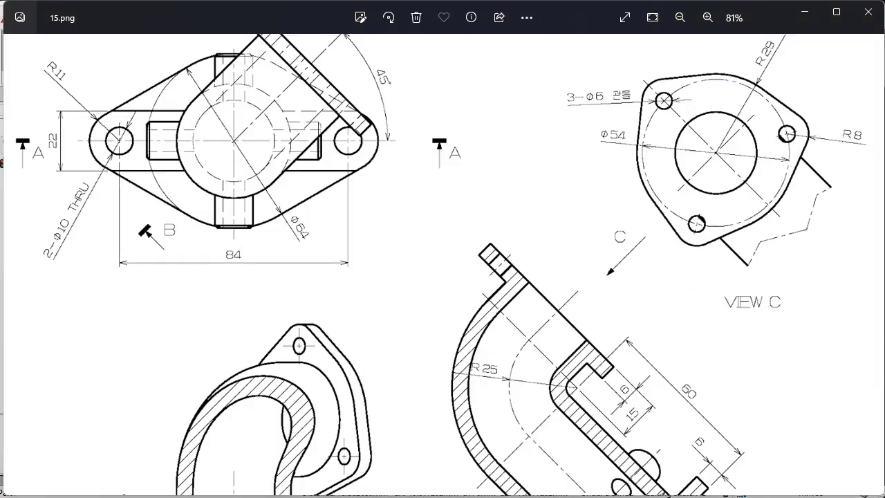
pyautogui.hotkey('alt', 'Tab')
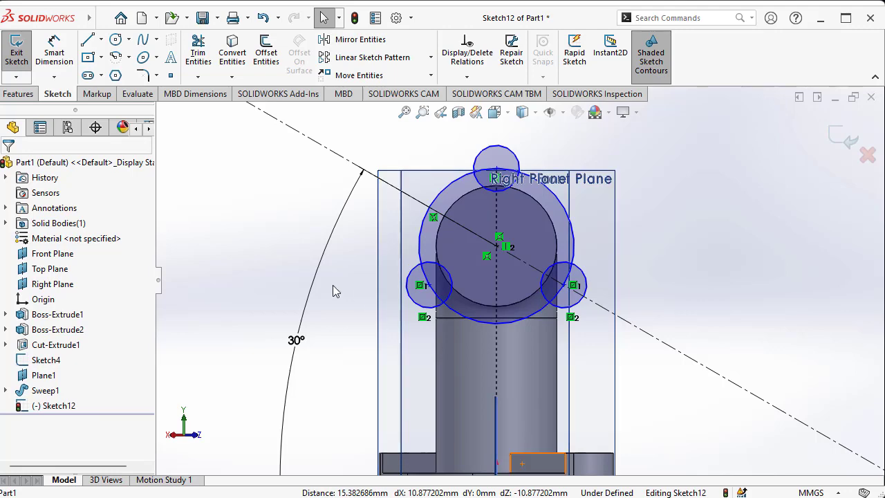
pyautogui.click(116, 39)
pyautogui.scroll(-3, 546, 282)
pyautogui.click(478, 244)
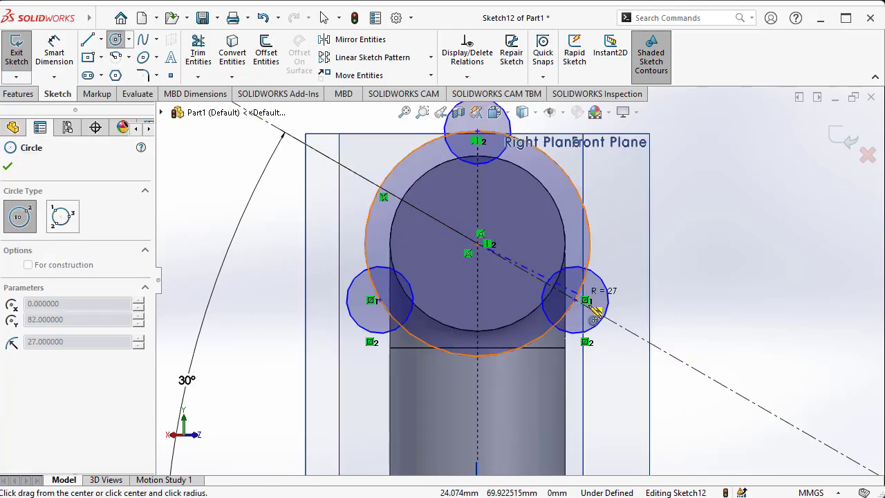
pyautogui.click(626, 336)
pyautogui.press('Escape')
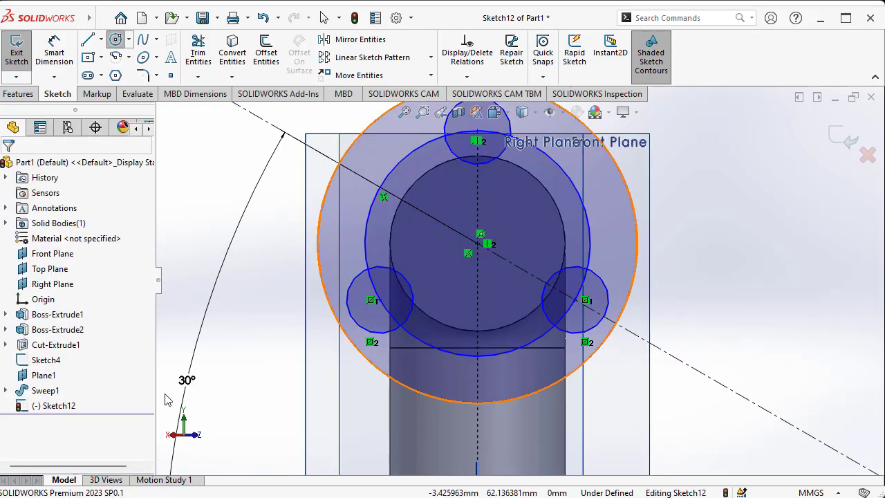
pyautogui.click(326, 225)
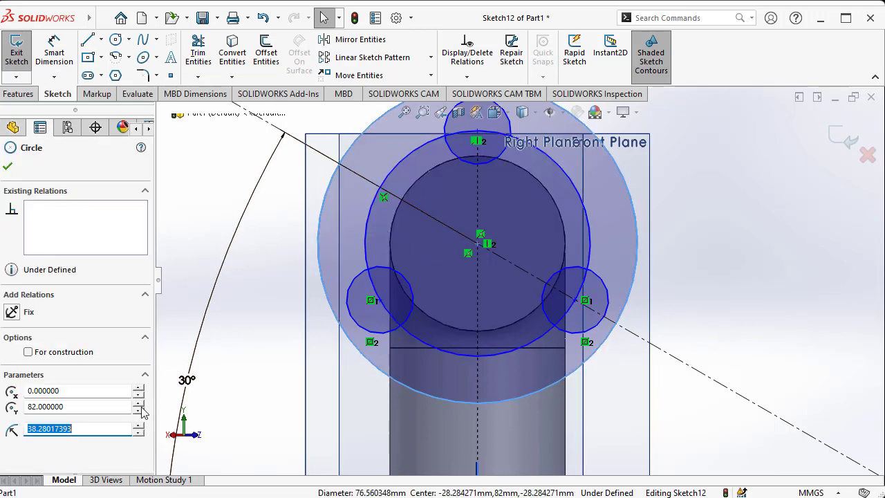
pyautogui.write('29')
pyautogui.press('Return')
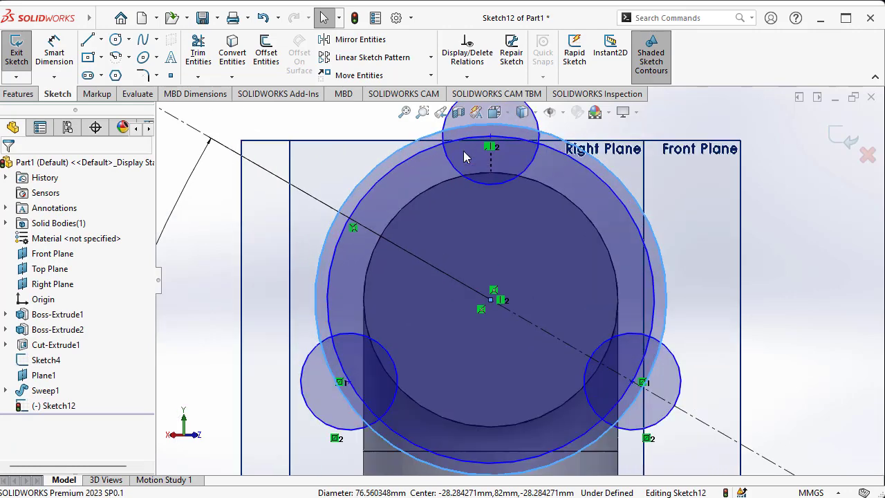
# Trim away the entire 27 mm radius circle with Power trim, keeping the outer circle and the three small circles.
pyautogui.scroll(-2, 460, 163)
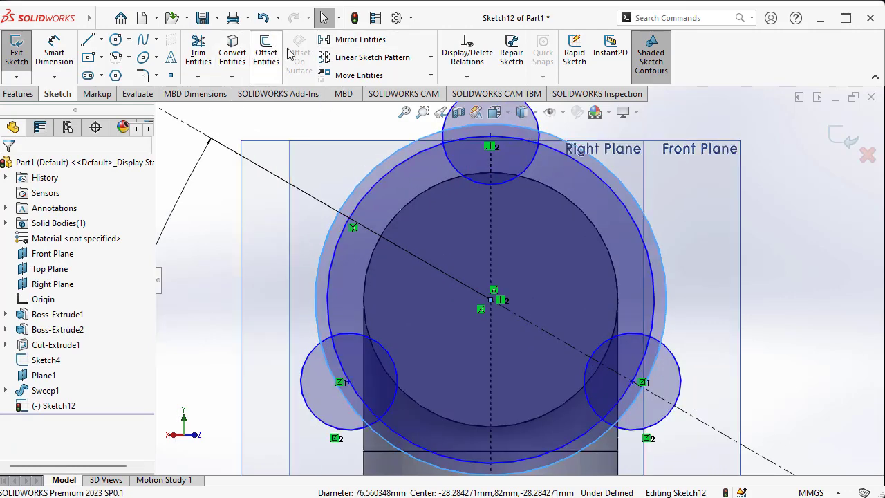
pyautogui.click(195, 50)
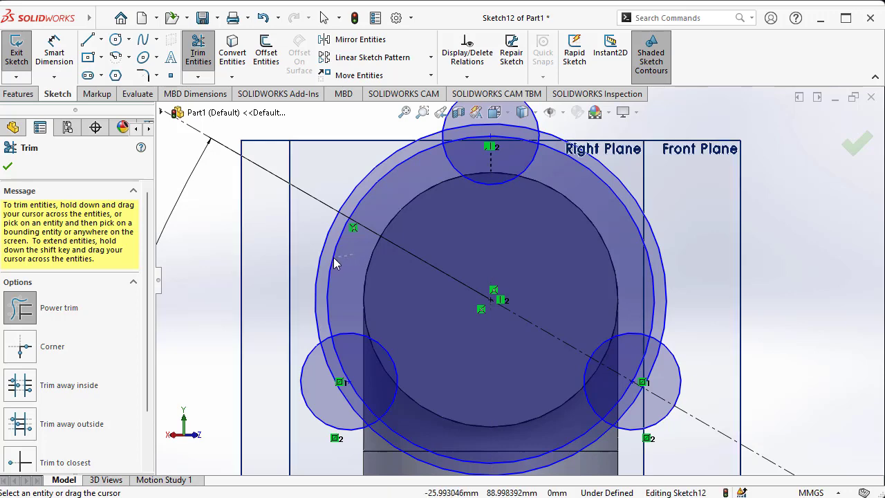
pyautogui.moveTo(333, 263)
pyautogui.mouseDown()
pyautogui.moveTo(342, 359)
pyautogui.moveTo(359, 385)
pyautogui.moveTo(426, 423)
pyautogui.moveTo(423, 446)
pyautogui.moveTo(638, 394)
pyautogui.moveTo(620, 397)
pyautogui.moveTo(636, 370)
pyautogui.moveTo(643, 374)
pyautogui.moveTo(657, 311)
pyautogui.moveTo(642, 290)
pyautogui.mouseUp()
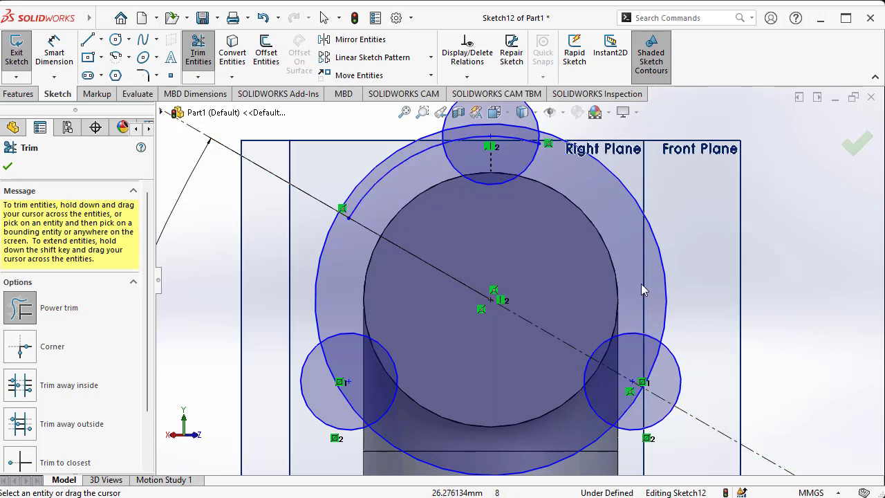
pyautogui.scroll(2, 544, 211)
pyautogui.scroll(-3, 516, 190)
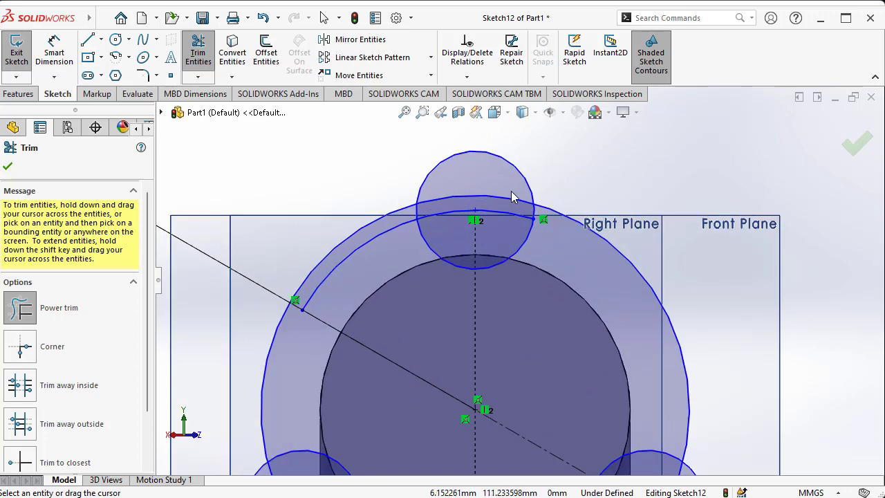
pyautogui.moveTo(504, 225); pyautogui.dragTo(500, 212)
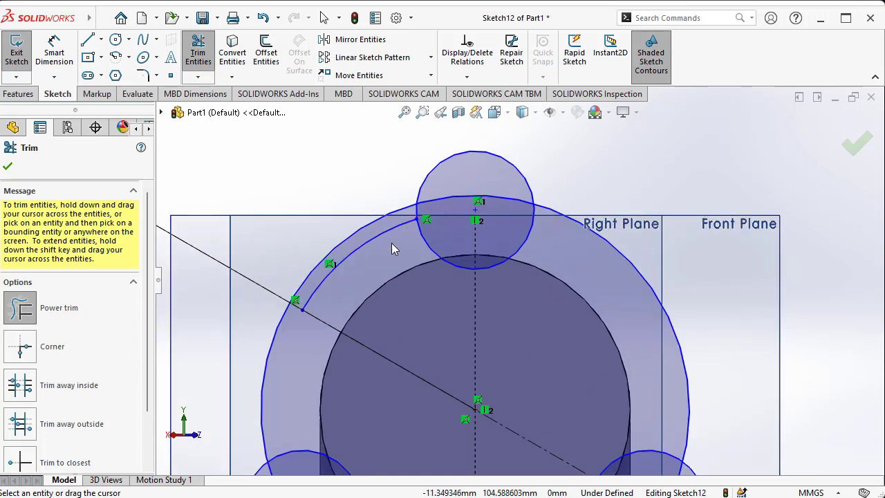
pyautogui.moveTo(394, 245); pyautogui.dragTo(376, 238)
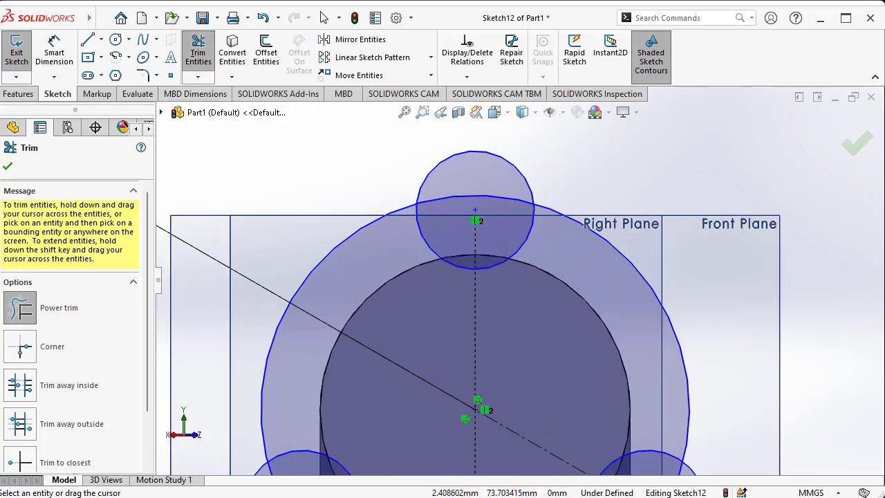
pyautogui.click(114, 55)
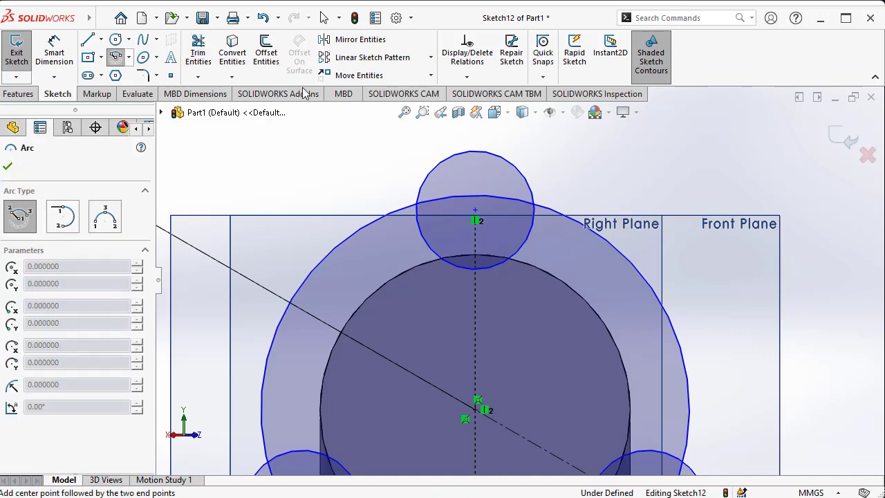
pyautogui.click(432, 169)
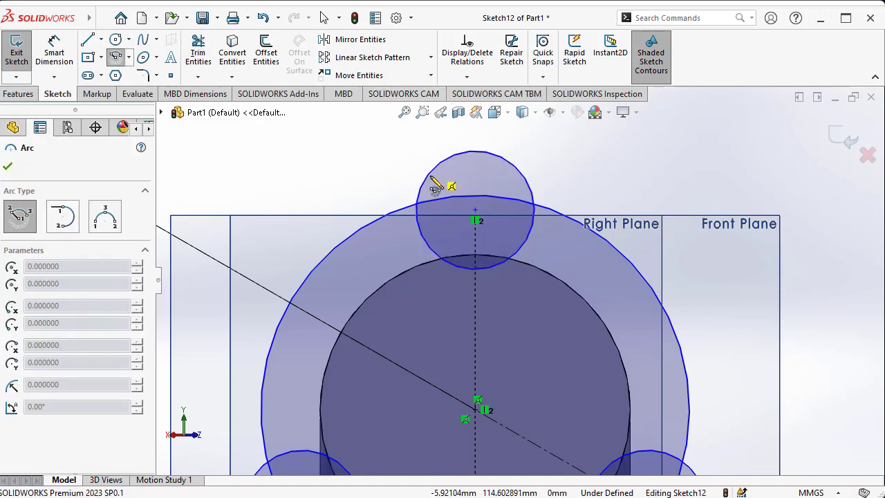
pyautogui.click(105, 215)
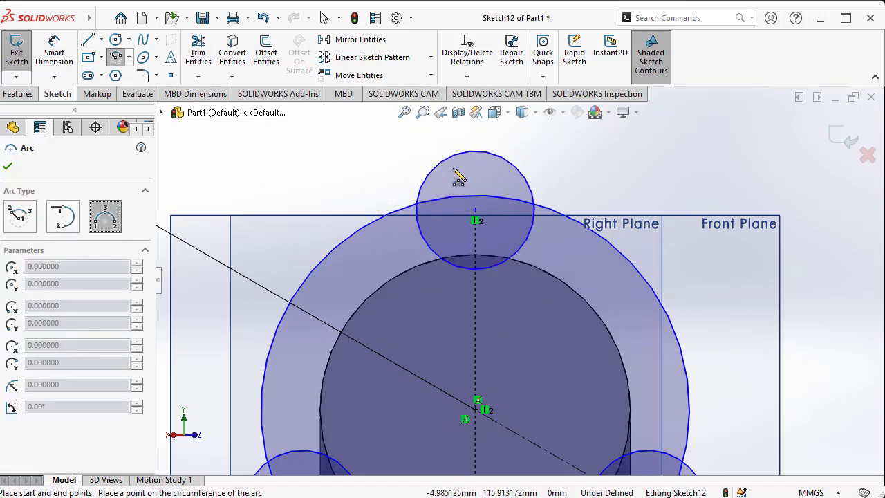
pyautogui.click(430, 170)
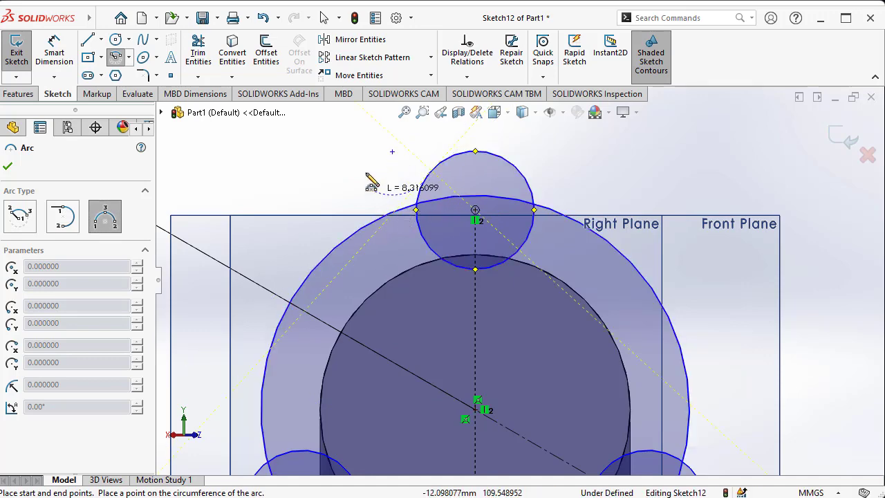
pyautogui.rightClick(374, 159)
pyautogui.click(397, 172)
pyautogui.click(115, 57)
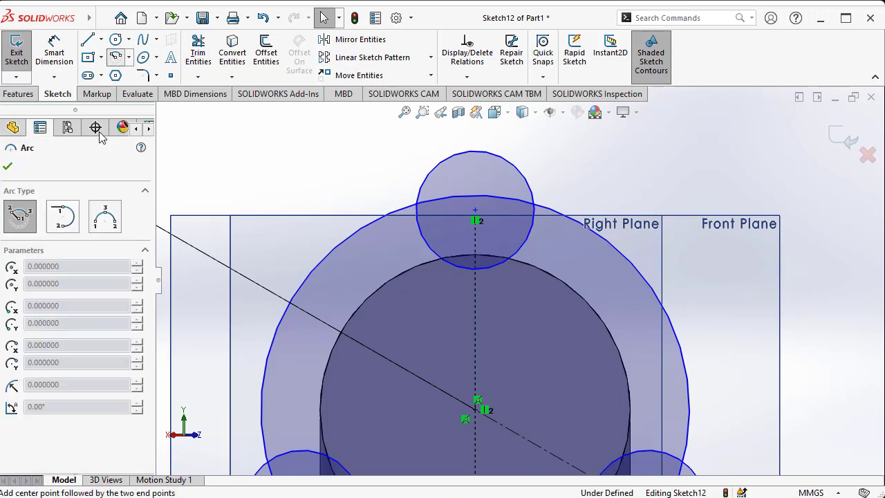
pyautogui.click(441, 166)
pyautogui.click(376, 219)
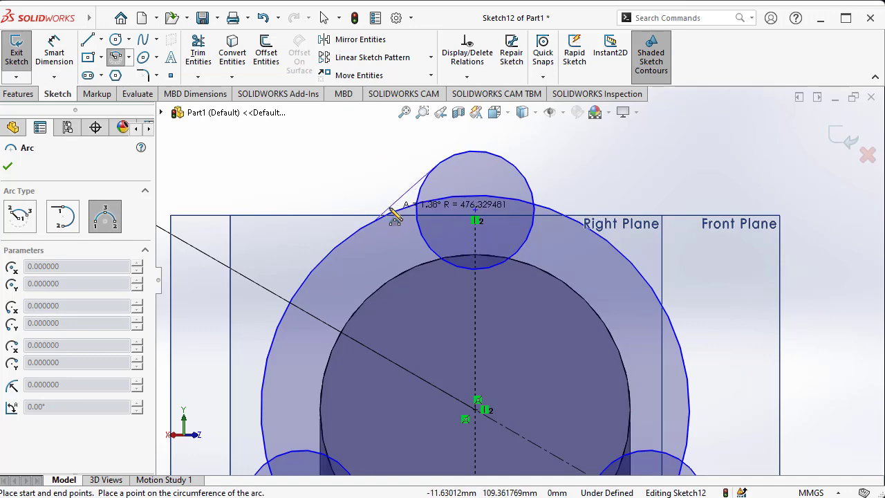
pyautogui.rightClick(387, 207)
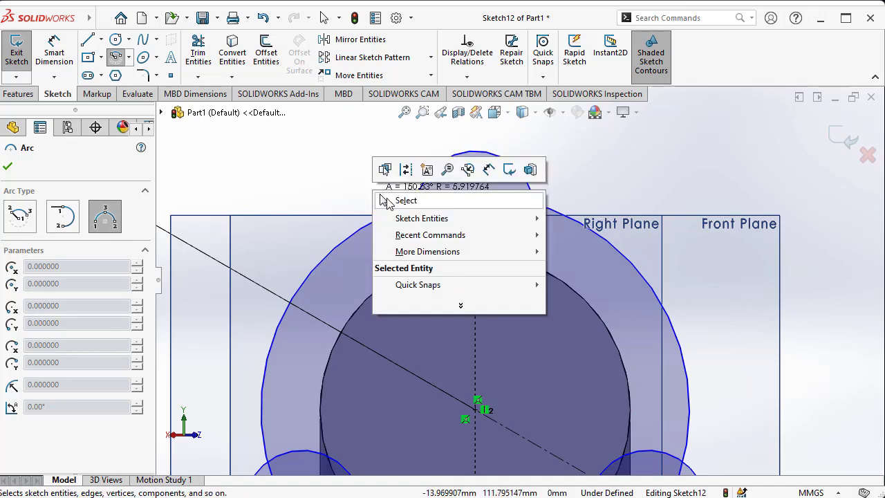
pyautogui.click(401, 199)
# Sketch a 3-point arc of radius about 56 mm bridging the upper-left side of the top small circle to the large outer circle.
pyautogui.click(116, 58)
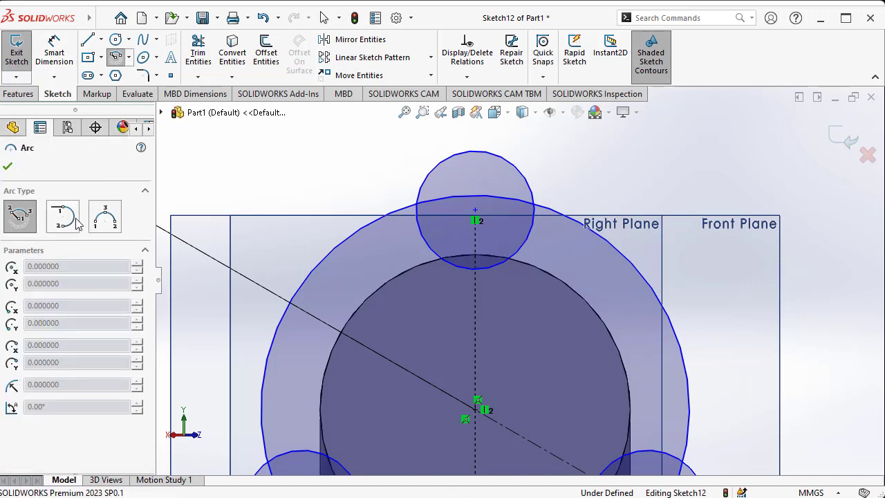
pyautogui.click(115, 218)
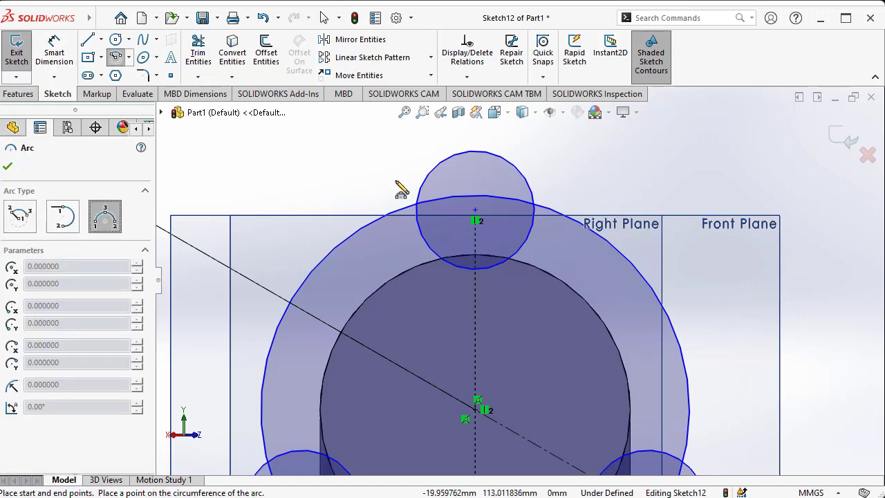
pyautogui.click(436, 167)
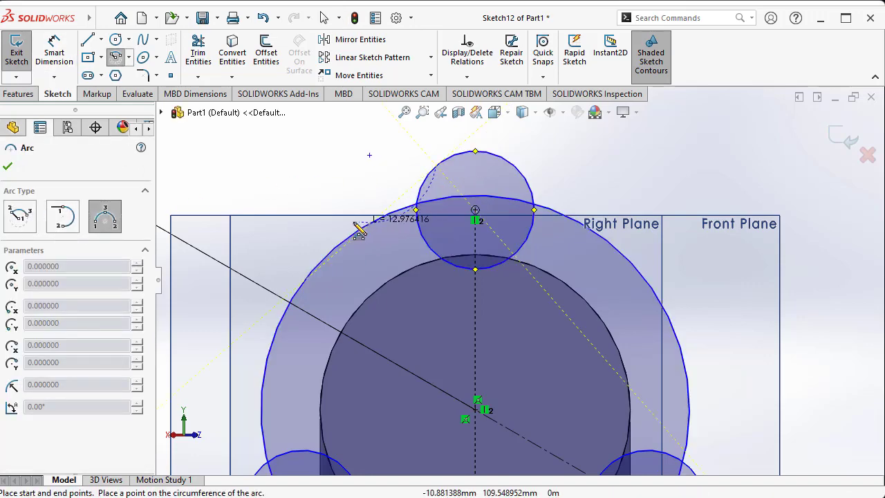
pyautogui.click(390, 217)
pyautogui.rightClick(339, 178)
pyautogui.click(366, 189)
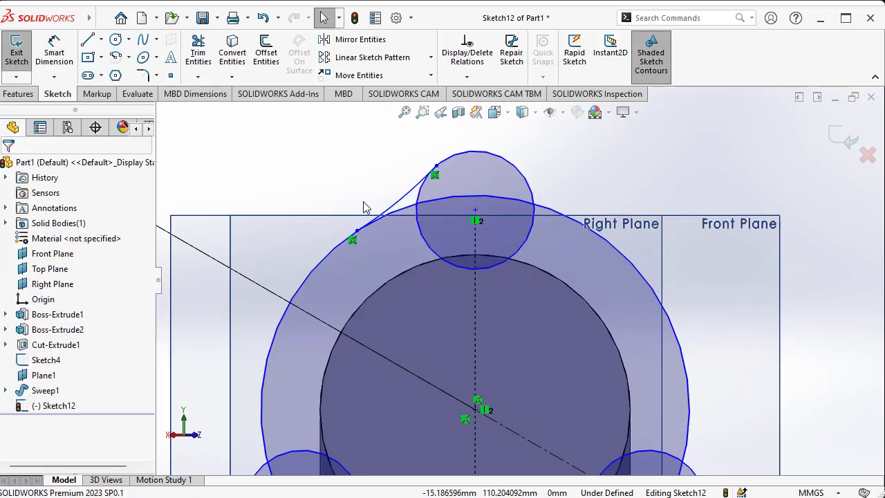
# Mirror the new bridging arc beside the top small circle about the vertical centre plane, keeping the original.
pyautogui.click(349, 40)
pyautogui.click(403, 195)
pyautogui.click(82, 338)
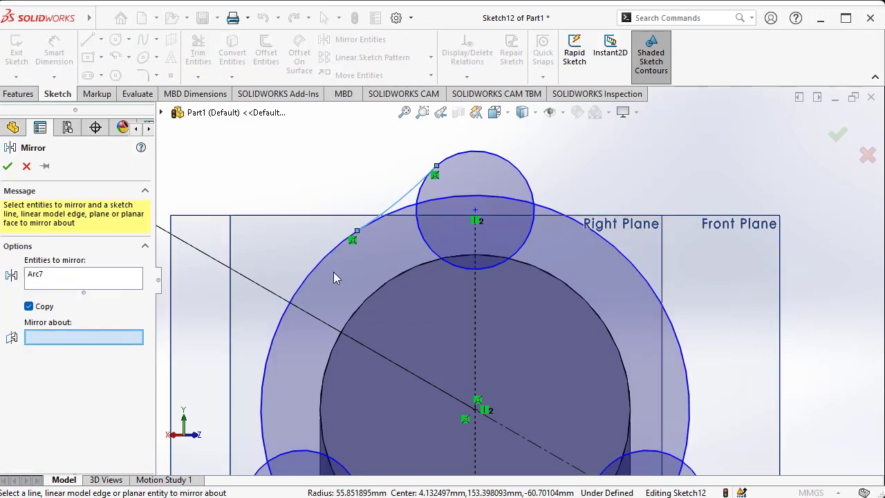
pyautogui.scroll(5, 333, 271)
pyautogui.scroll(-3, 489, 404)
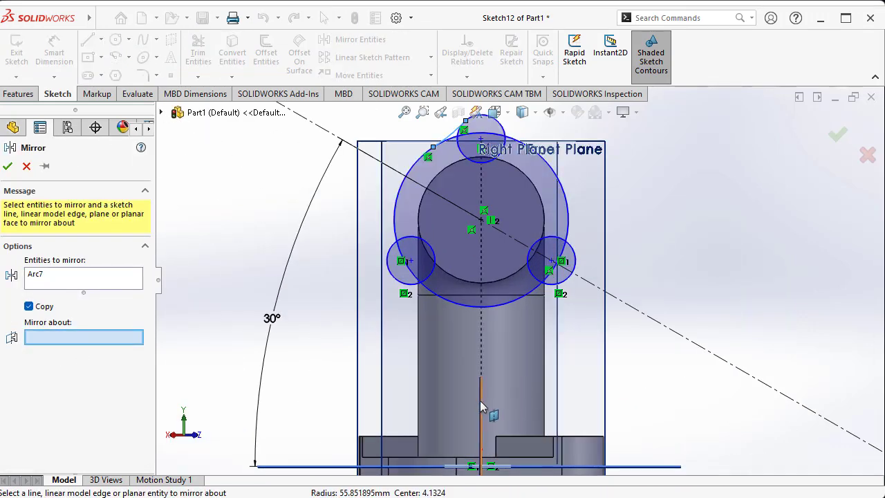
pyautogui.click(481, 409)
pyautogui.click(7, 166)
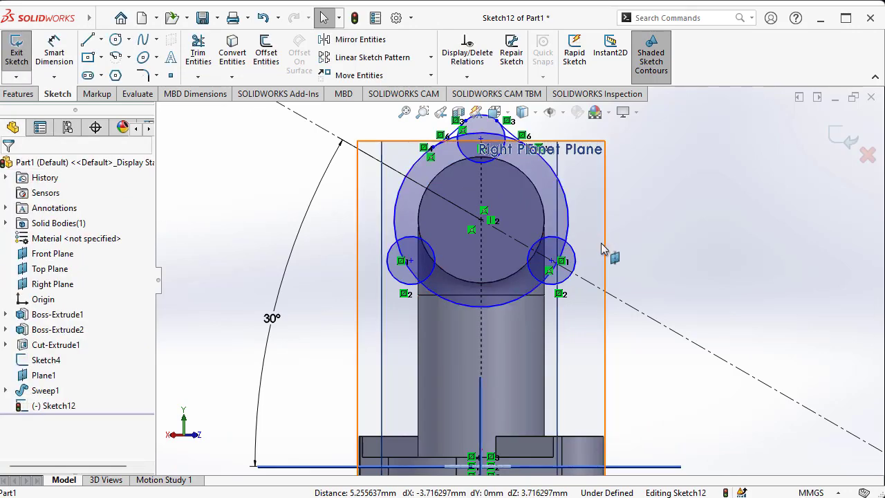
pyautogui.scroll(-3, 618, 239)
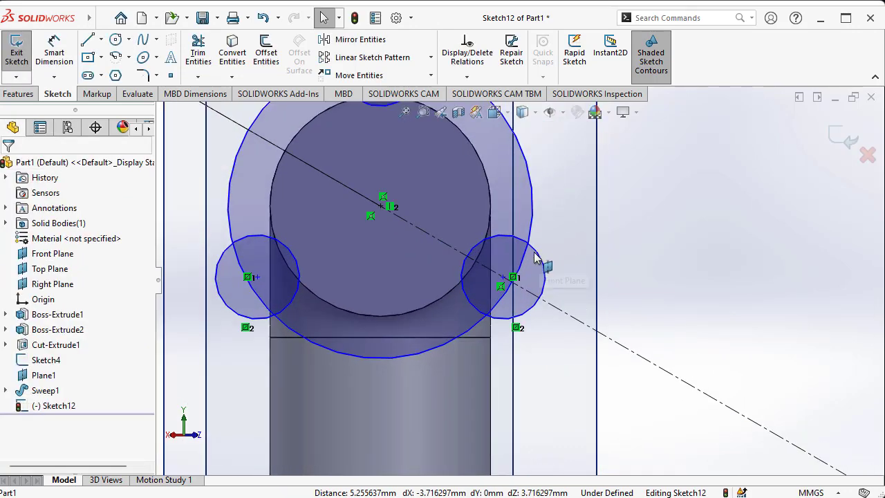
pyautogui.click(117, 58)
pyautogui.scroll(-1, 582, 300)
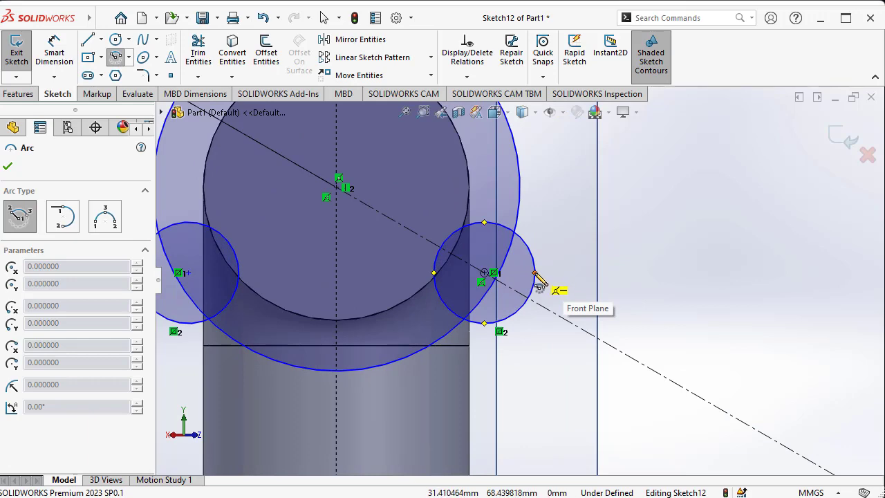
pyautogui.click(539, 283)
pyautogui.click(105, 216)
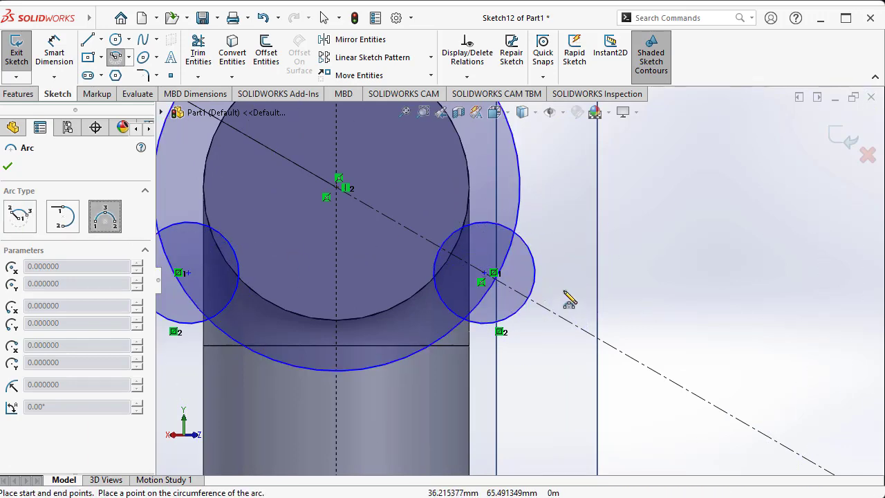
pyautogui.click(533, 274)
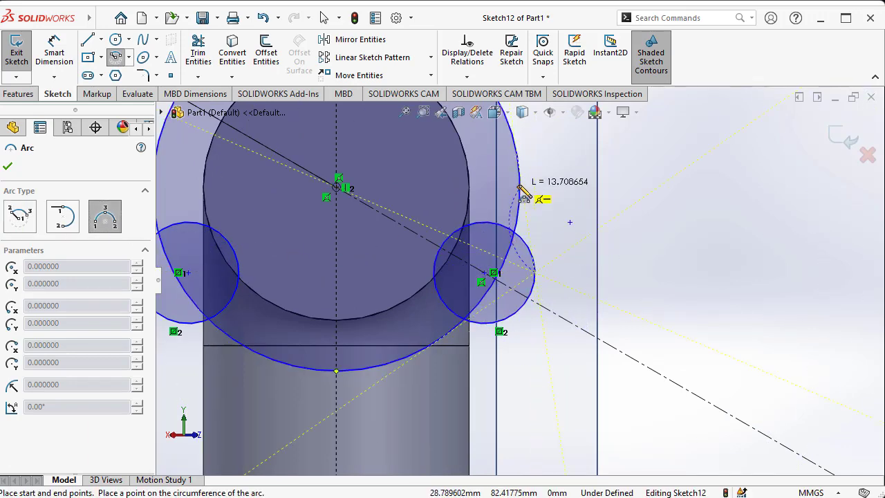
pyautogui.click(520, 187)
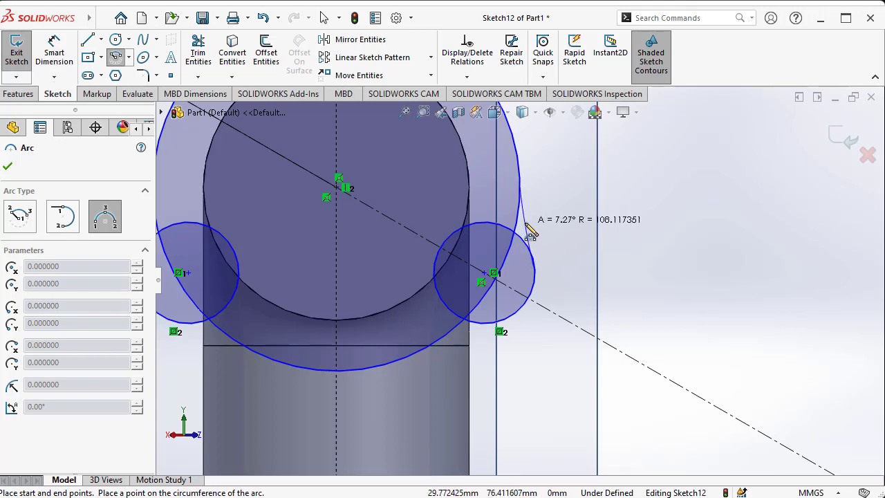
pyautogui.rightClick(540, 229)
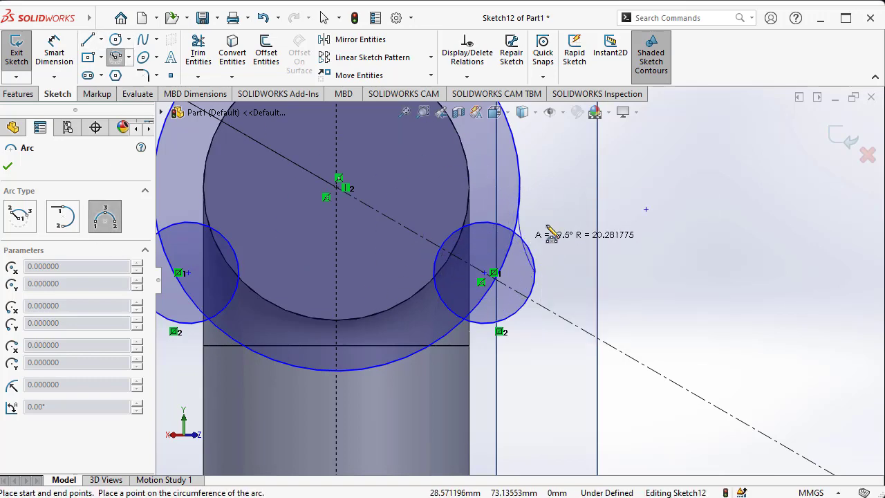
pyautogui.rightClick(573, 234)
pyautogui.click(574, 231)
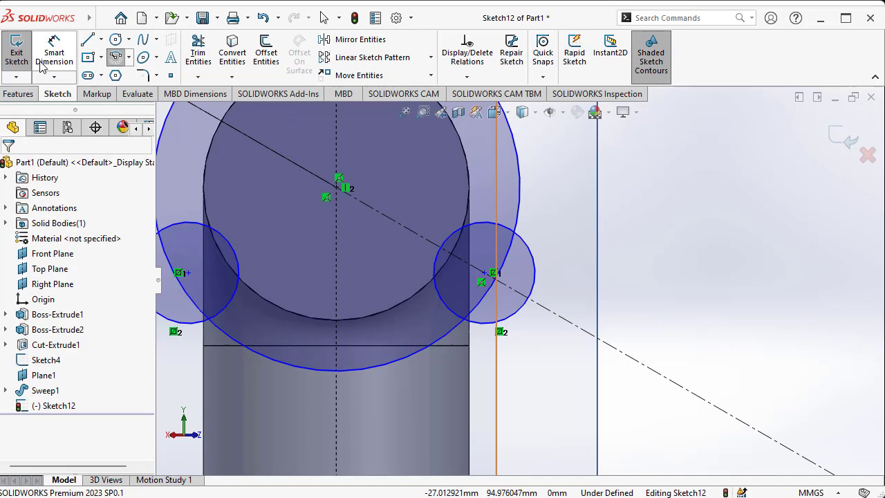
pyautogui.click(114, 58)
pyautogui.click(102, 222)
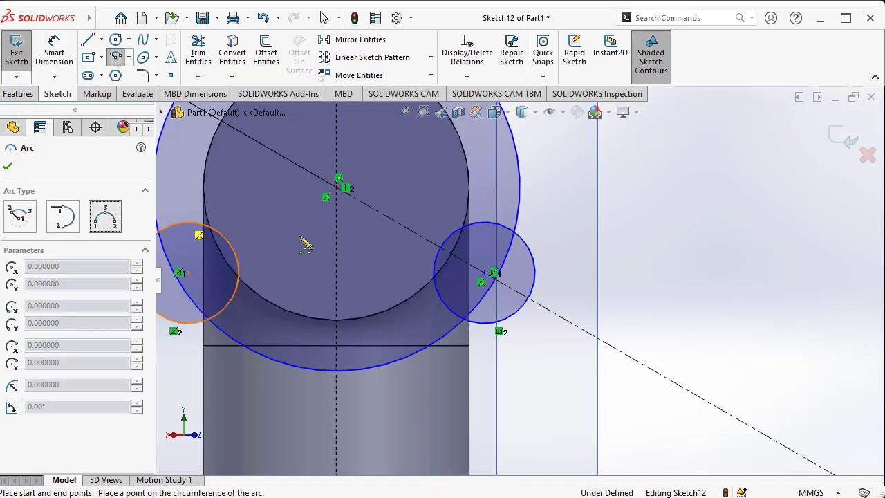
pyautogui.click(534, 273)
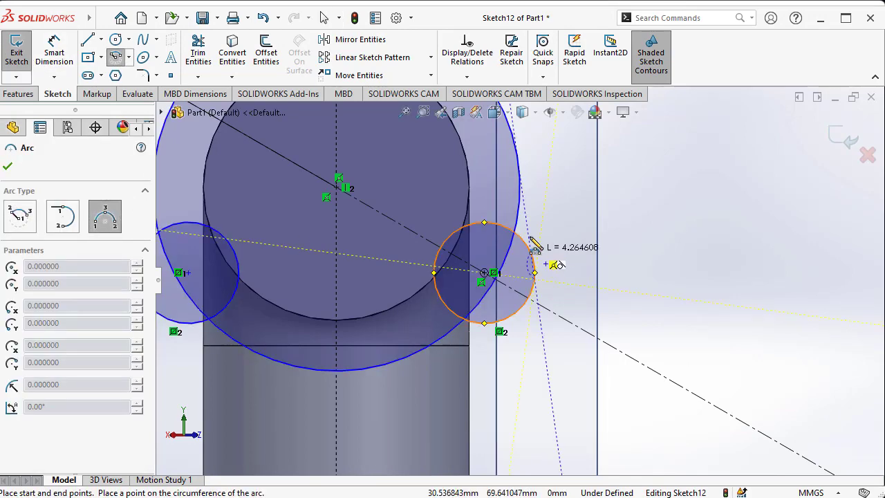
pyautogui.click(520, 185)
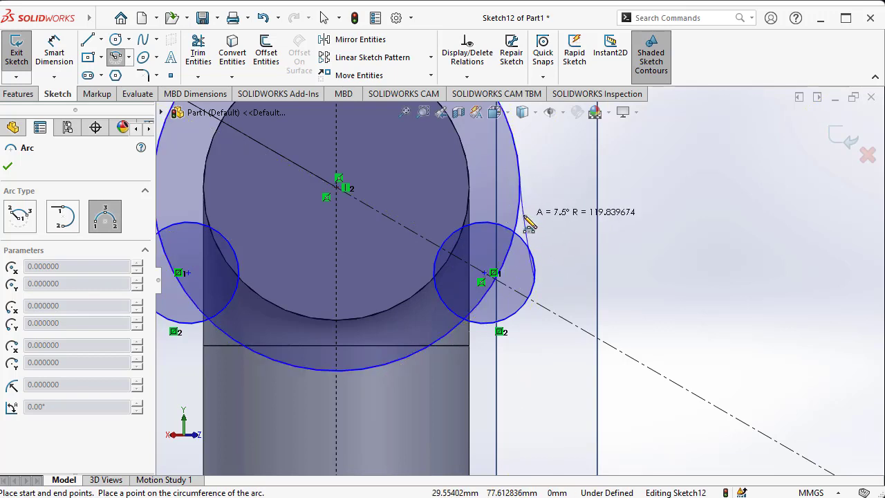
pyautogui.press('Escape')
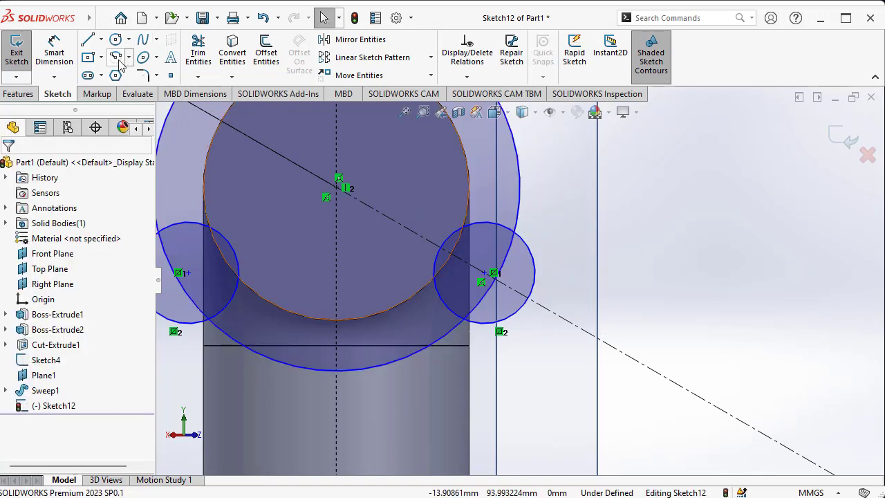
# Sketch a 3-point arc of radius about 52 mm from the lower-right small circle up to the large circle's rightmost quadrant point.
pyautogui.click(116, 58)
pyautogui.click(105, 216)
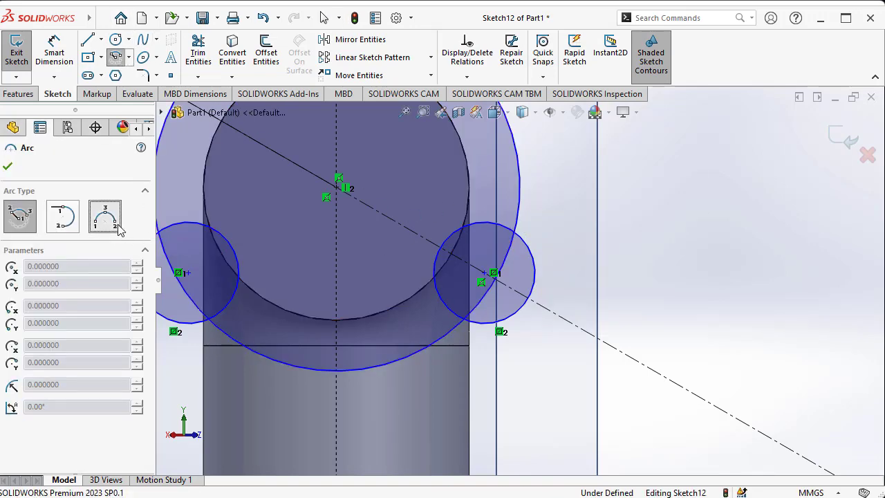
pyautogui.click(533, 260)
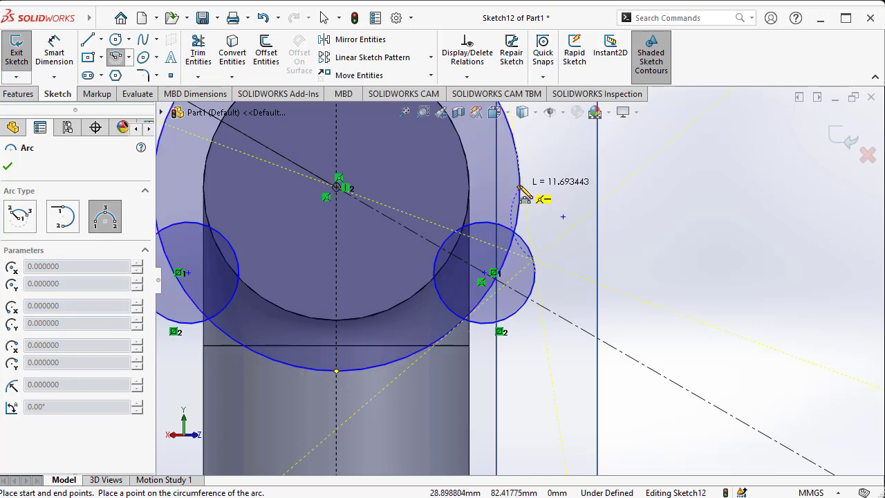
pyautogui.click(520, 188)
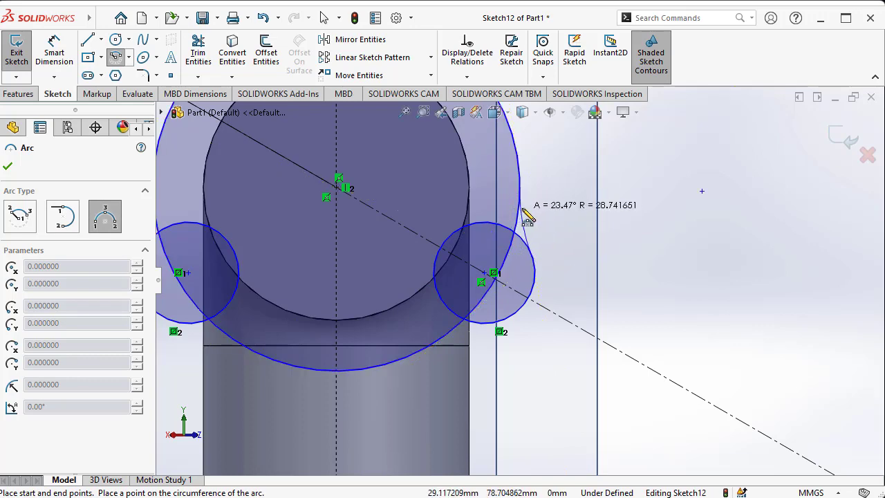
pyautogui.click(524, 213)
pyautogui.press('Escape')
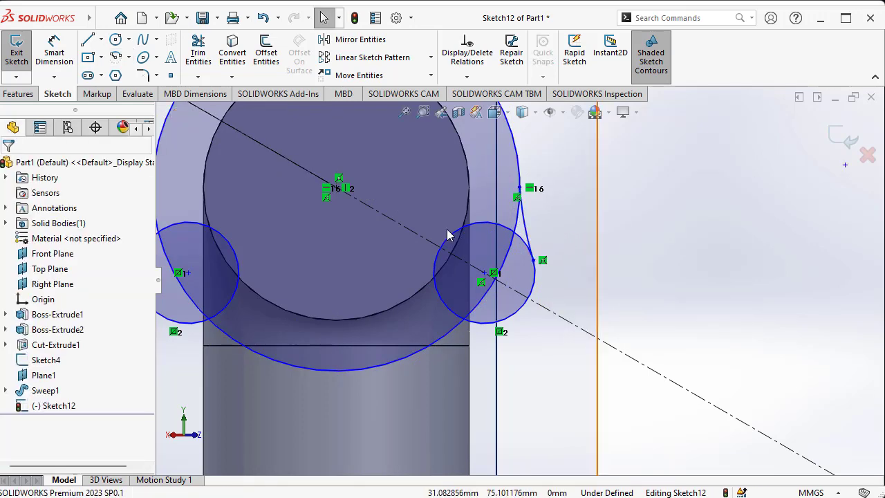
# Mirror the arc at the lower-right small circle about the sloping construction line, keeping the original.
pyautogui.click(354, 39)
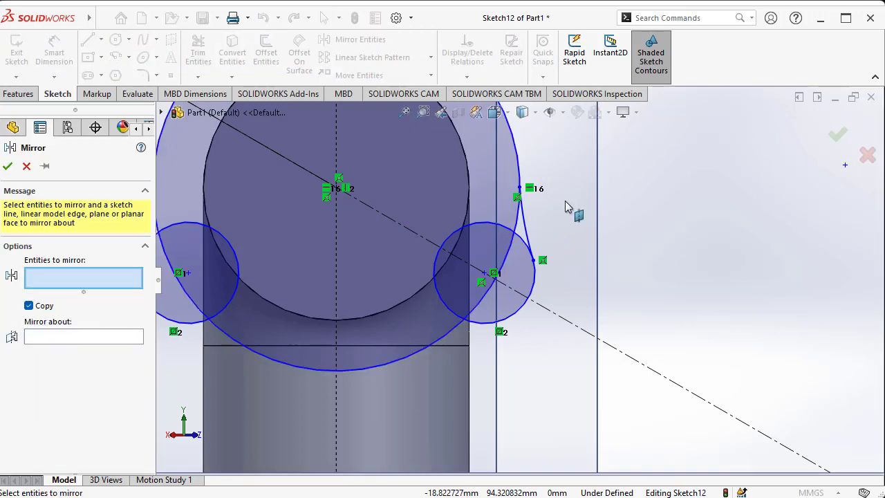
pyautogui.click(526, 231)
pyautogui.click(103, 337)
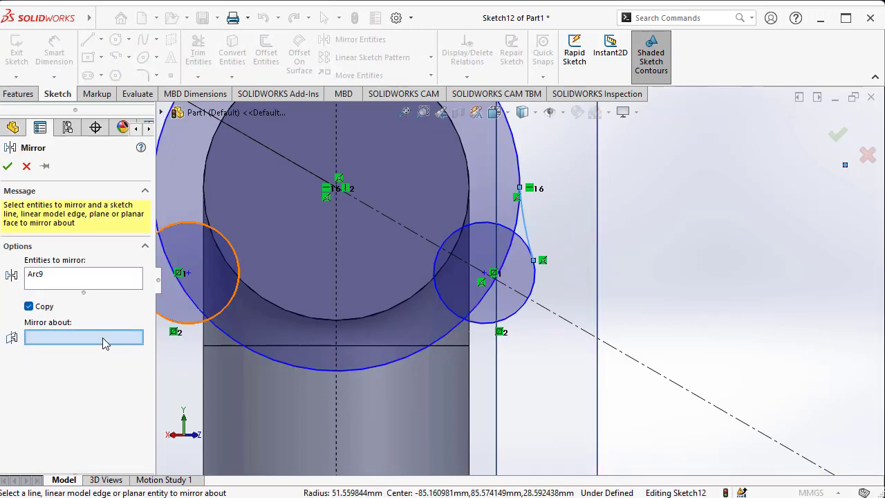
pyautogui.click(547, 313)
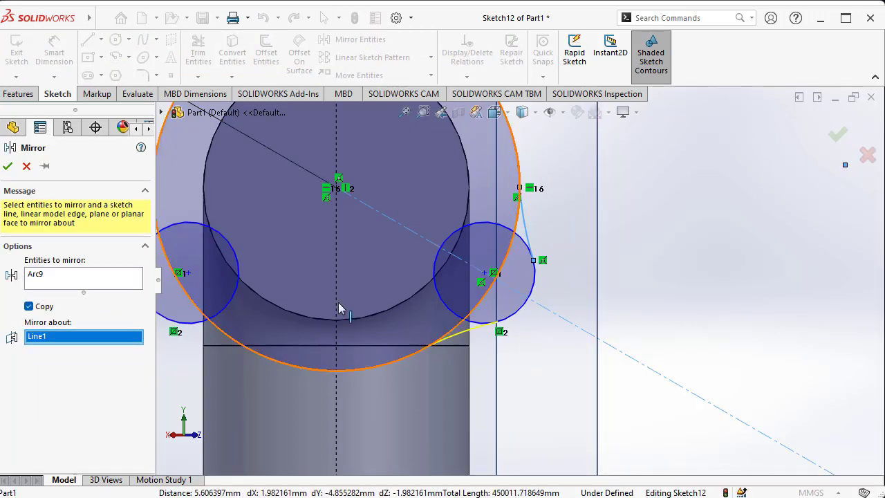
pyautogui.click(8, 166)
# Mirror both bridging arcs at the lower-right small circle about the vertical centre line, keeping the originals.
pyautogui.scroll(2, 516, 281)
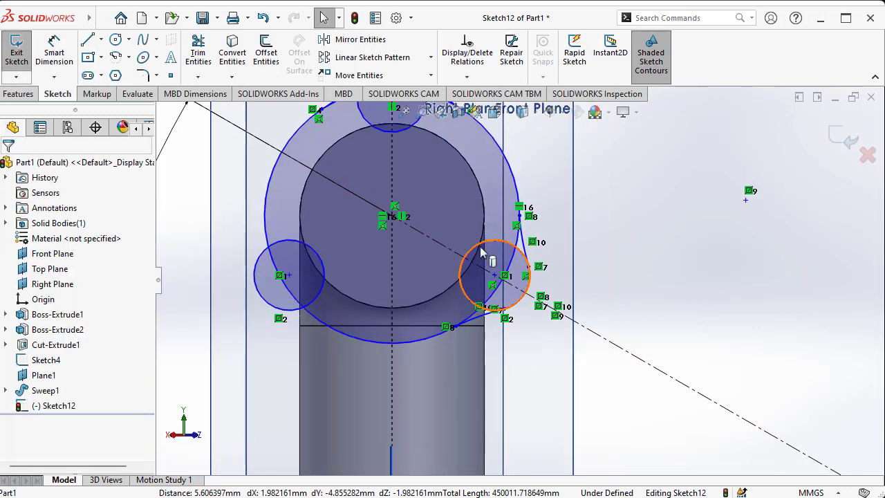
pyautogui.click(356, 39)
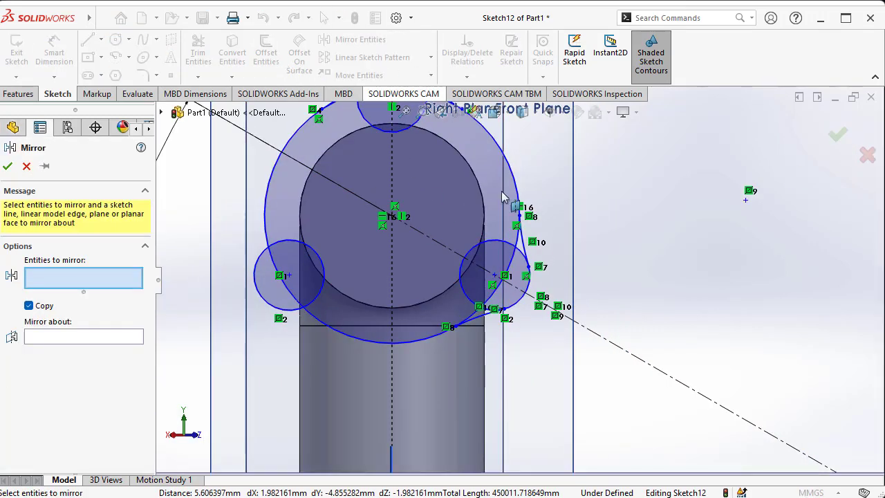
pyautogui.click(524, 240)
pyautogui.click(484, 315)
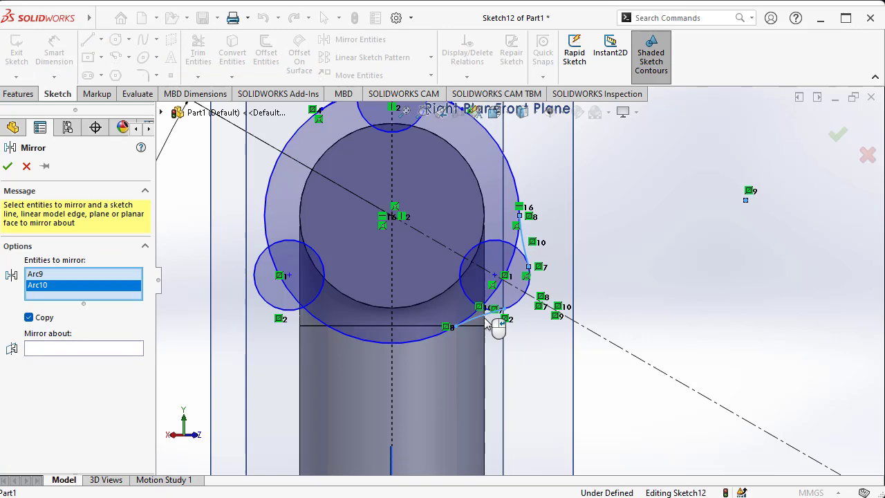
pyautogui.click(59, 345)
pyautogui.scroll(2, 457, 387)
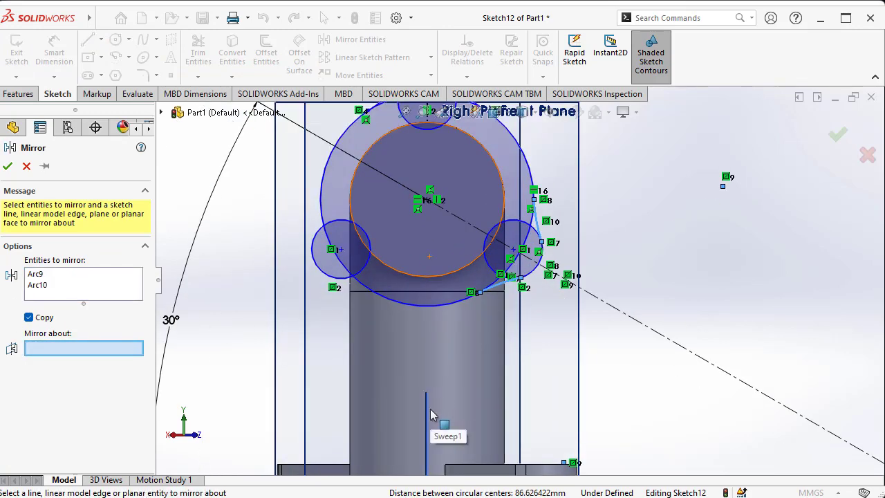
pyautogui.click(427, 413)
pyautogui.click(8, 166)
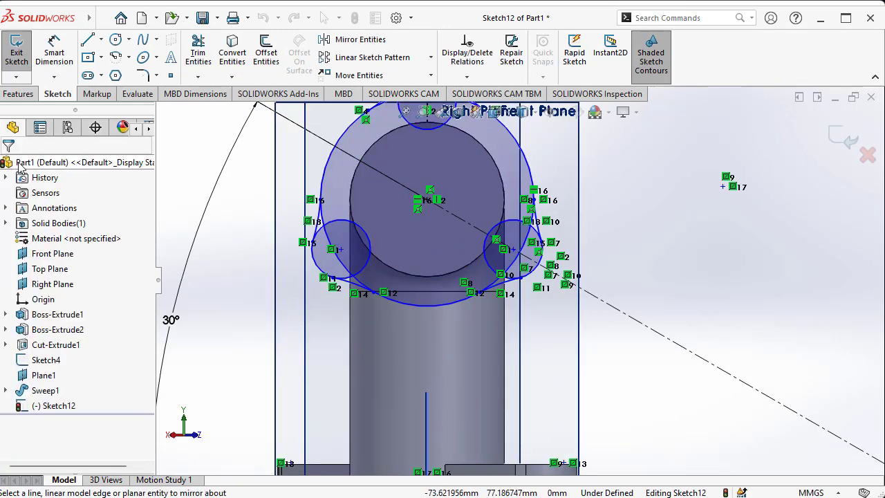
# Power-trim the small-circle and large-circle segments inside the lower-right lobe, leaving only its smooth outer outline.
pyautogui.click(198, 53)
pyautogui.scroll(-2, 542, 269)
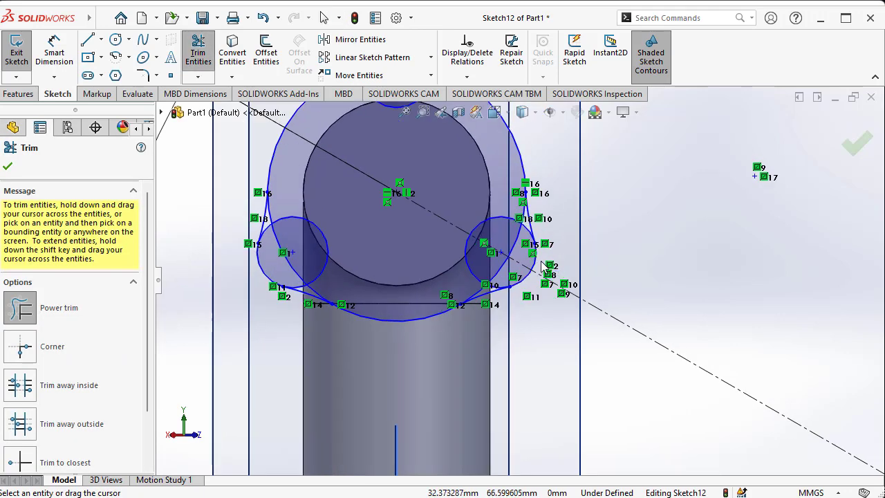
pyautogui.scroll(-2, 541, 261)
pyautogui.moveTo(501, 256); pyautogui.dragTo(487, 234)
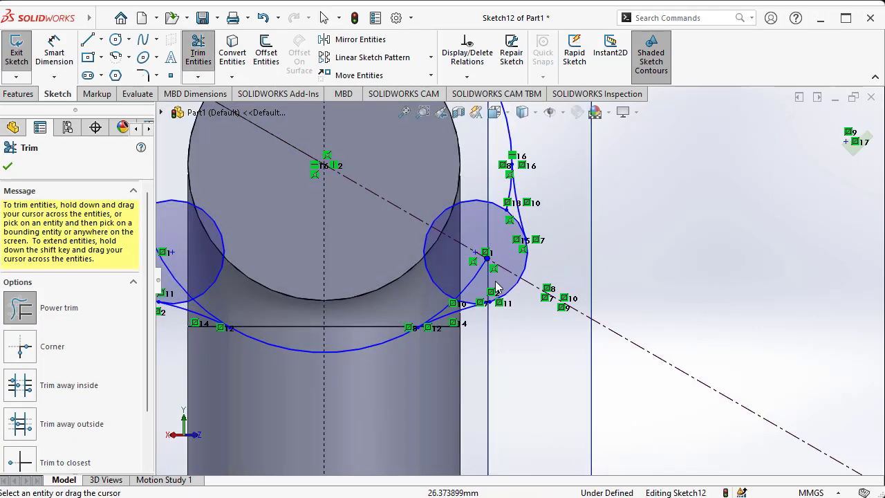
pyautogui.moveTo(476, 279)
pyautogui.mouseDown()
pyautogui.moveTo(440, 239)
pyautogui.moveTo(468, 198)
pyautogui.moveTo(486, 216)
pyautogui.moveTo(510, 207)
pyautogui.mouseUp()
pyautogui.scroll(-3, 510, 231)
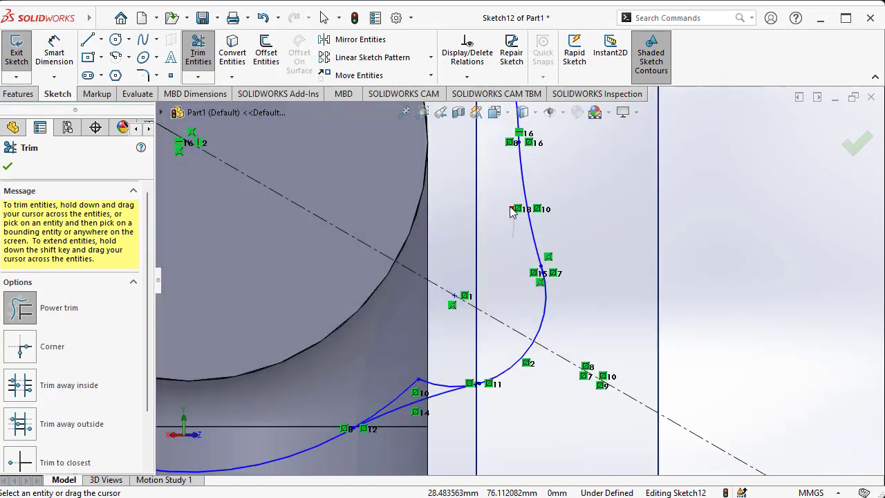
pyautogui.moveTo(415, 374)
pyautogui.mouseDown()
pyautogui.moveTo(432, 377)
pyautogui.moveTo(409, 389)
pyautogui.mouseUp()
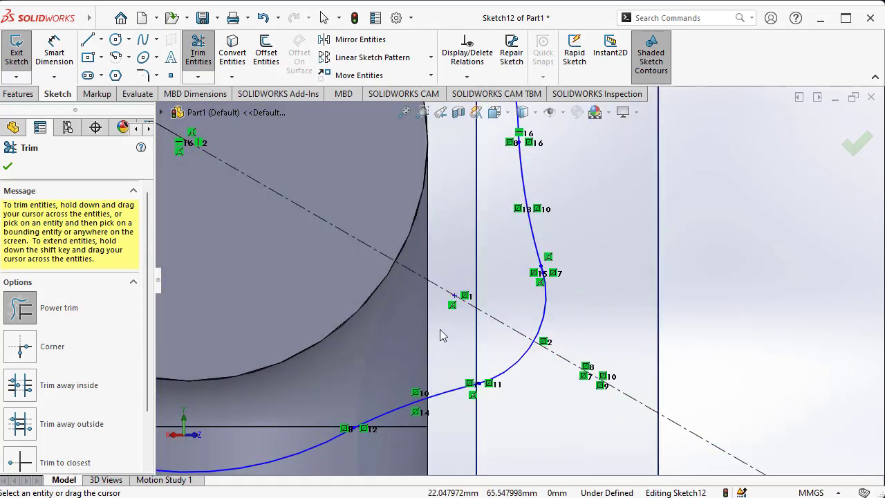
# Trim the remaining inner circle segments at the lower-left and top lobes to leave one closed flange outline.
pyautogui.scroll(6, 440, 330)
pyautogui.scroll(-2, 362, 278)
pyautogui.moveTo(368, 322); pyautogui.dragTo(337, 289)
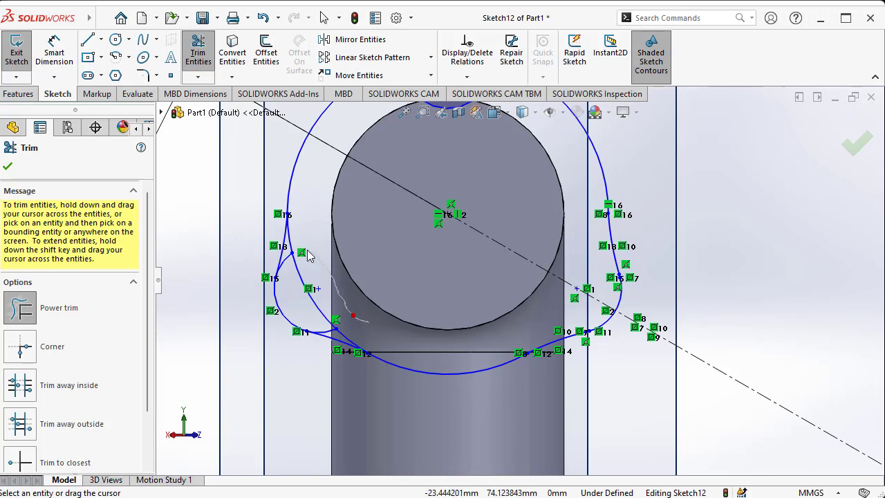
pyautogui.moveTo(291, 254); pyautogui.dragTo(299, 273)
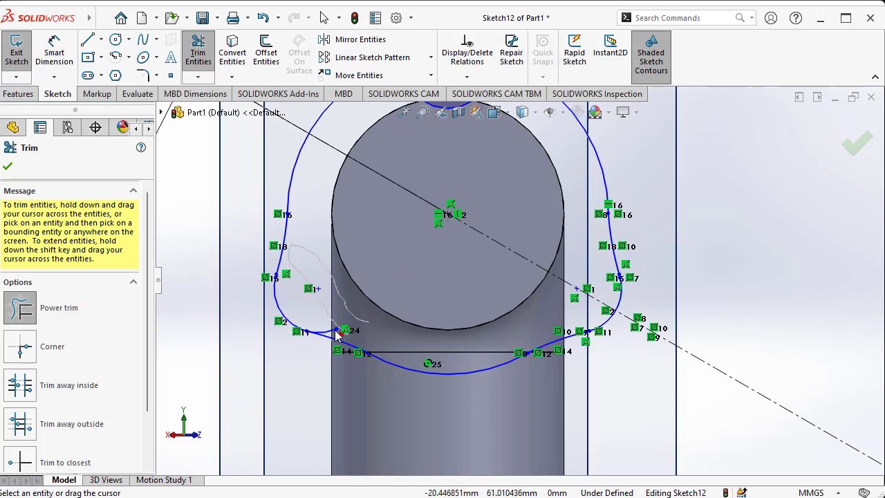
pyautogui.moveTo(336, 335); pyautogui.dragTo(342, 331)
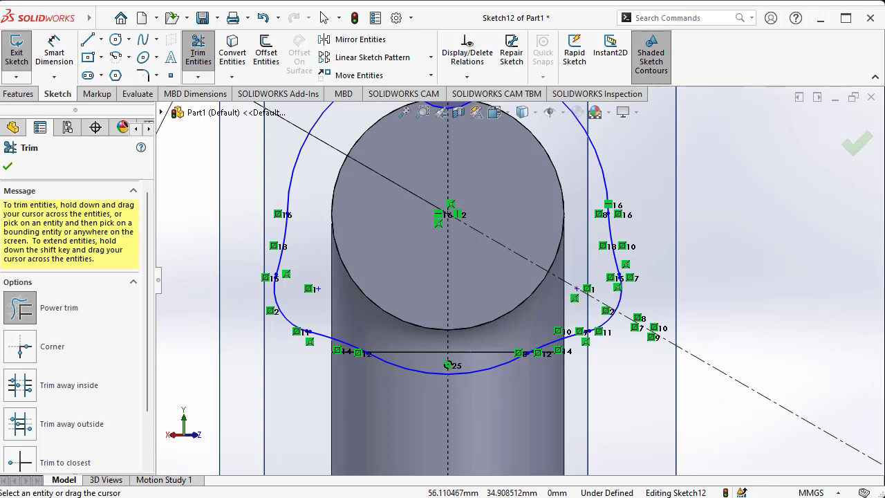
pyautogui.press('Escape')
pyautogui.hotkey('ctrl', '8')
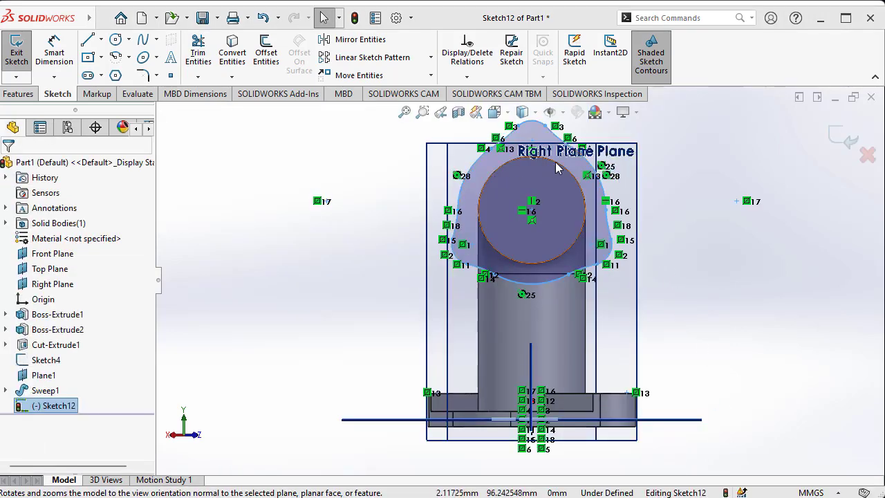
# Start a blind boss extrusion of the flange profile with a 6 mm depth, taken from Section B-B of drawing 15.png.
pyautogui.scroll(-2, 573, 145)
pyautogui.scroll(-1, 602, 156)
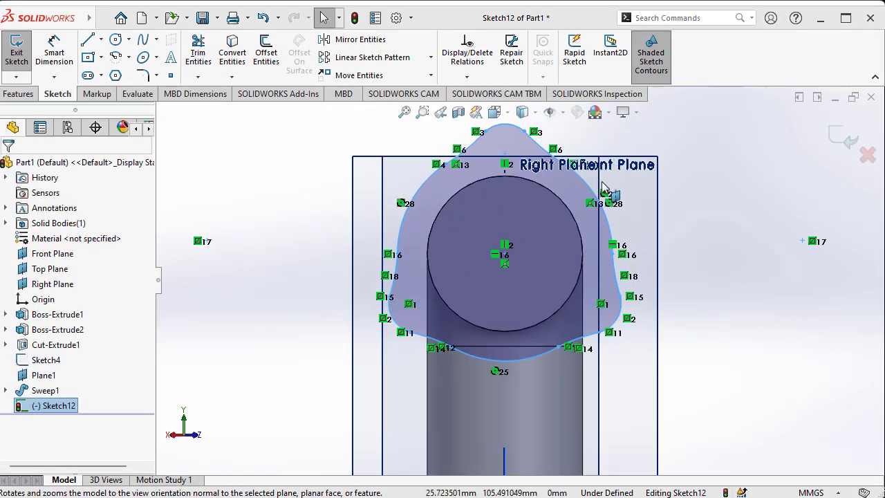
pyautogui.click(18, 94)
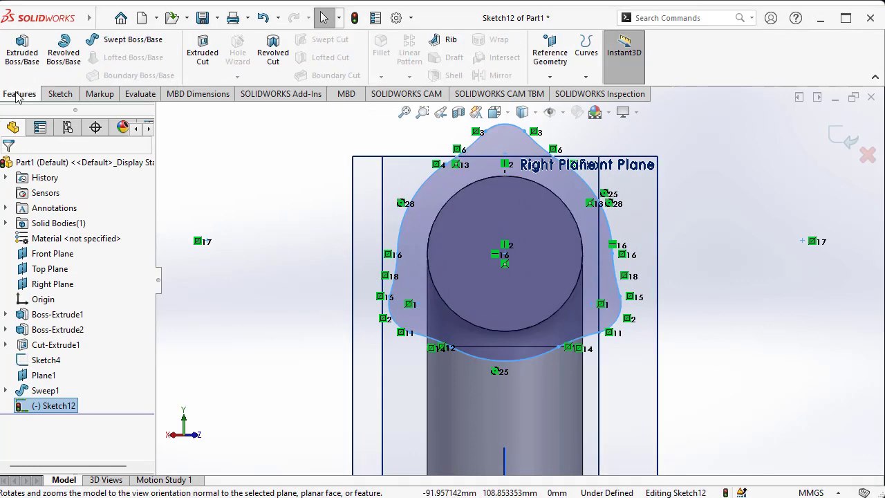
pyautogui.click(22, 51)
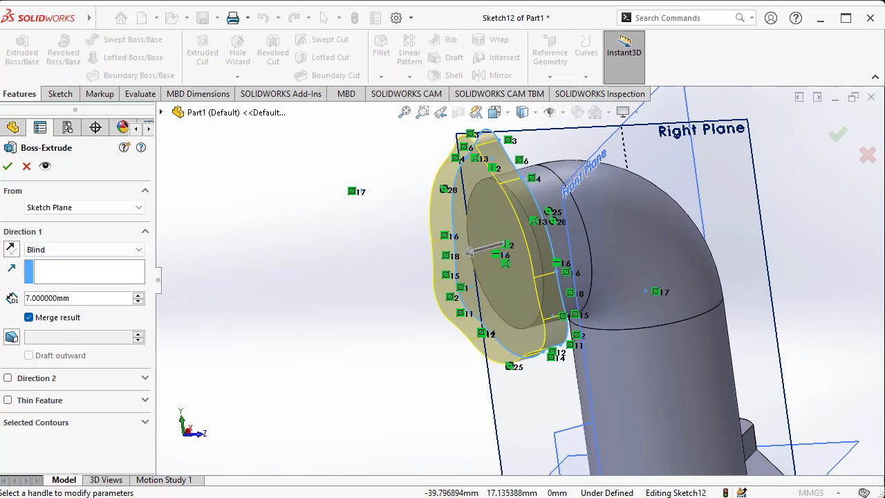
pyautogui.hotkey('alt', 'Tab')
pyautogui.scroll(-3, 353, 368)
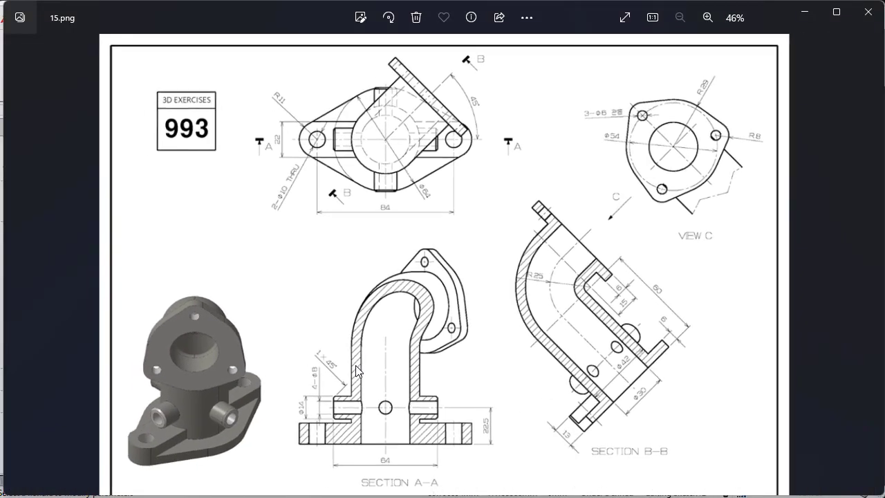
pyautogui.scroll(4, 560, 289)
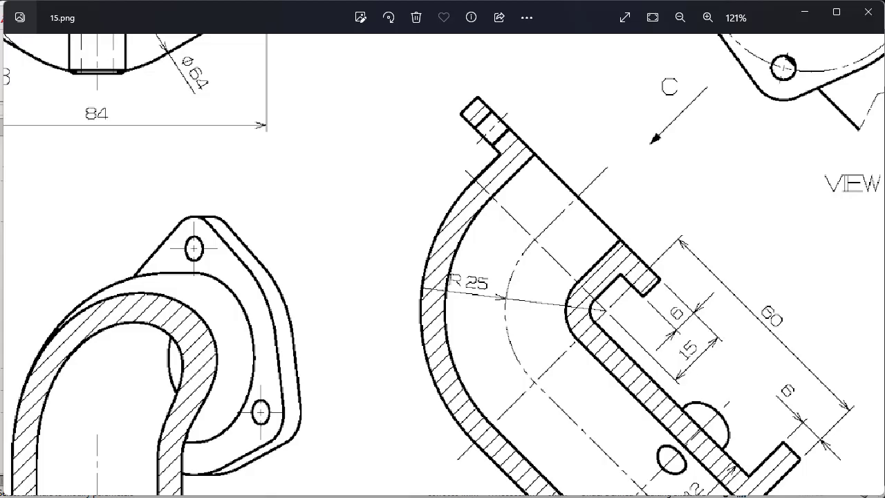
pyautogui.hotkey('alt', 'Tab')
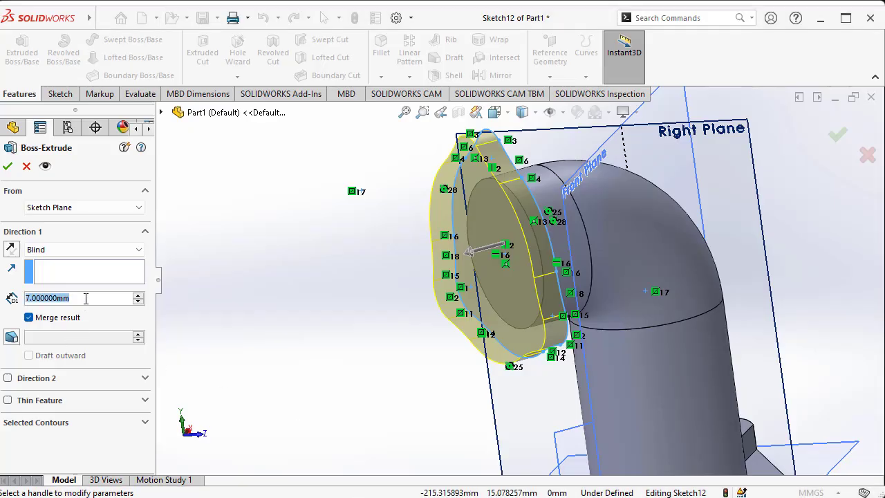
pyautogui.write('6')
pyautogui.press('Return')
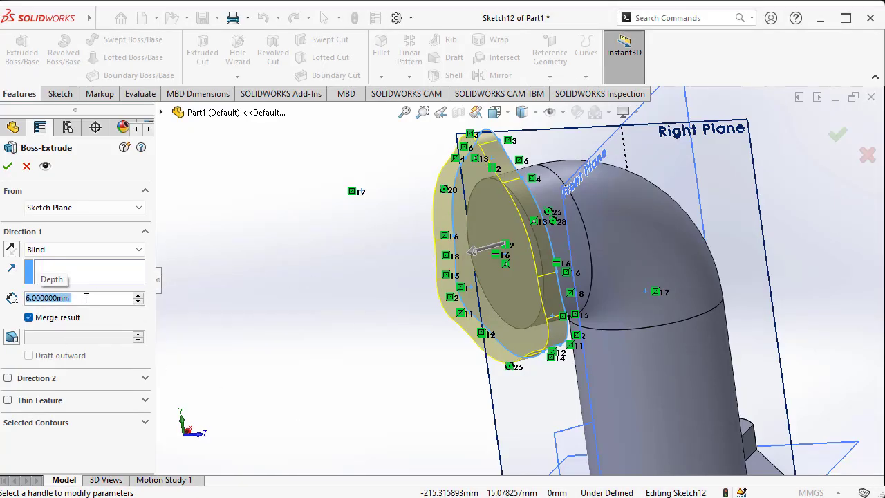
# Reverse the flange extrusion so it runs back toward the pipe bend, and finish the feature.
pyautogui.hotkey('alt', 'Tab')
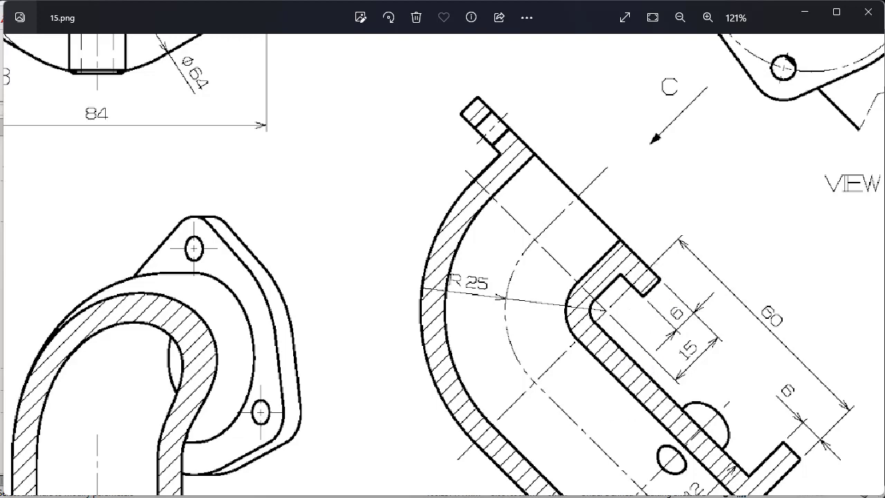
pyautogui.hotkey('alt', 'Tab')
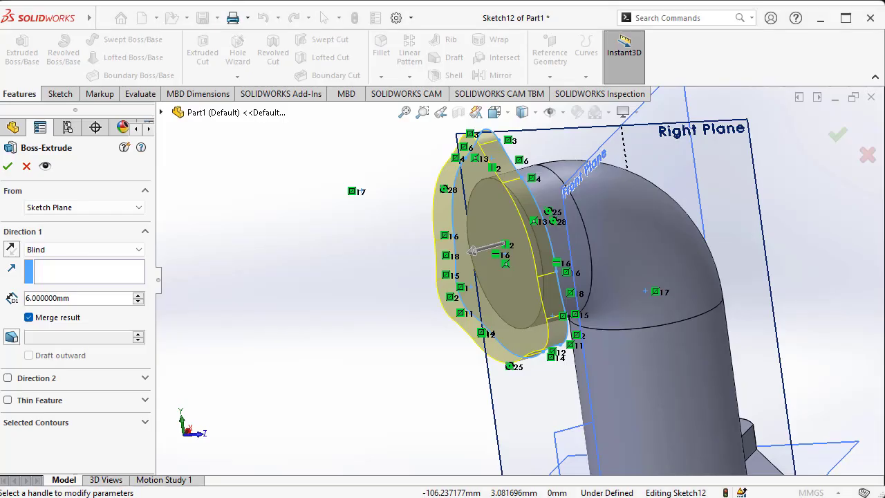
pyautogui.click(12, 250)
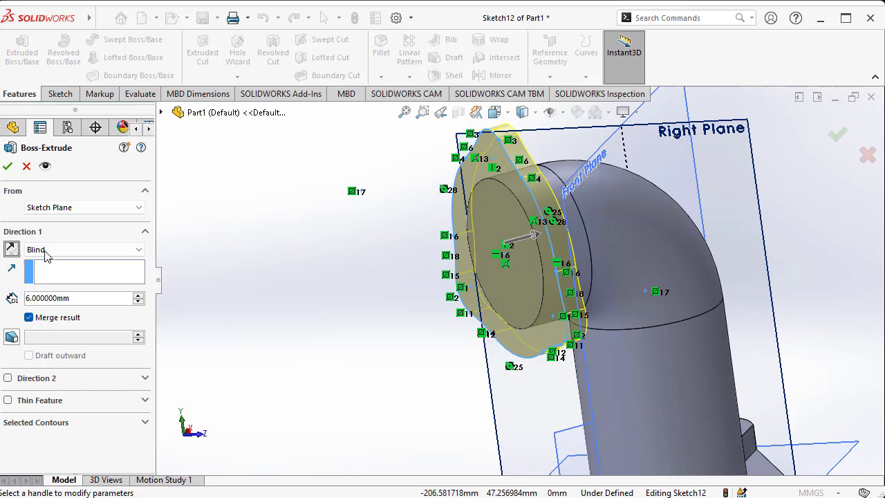
pyautogui.click(7, 166)
# Consult View C of drawing 15.png for the flange holes and start a new sketch on the flange's outer face.
pyautogui.moveTo(263, 245); pyautogui.dragTo(750, 244, button='middle')
pyautogui.scroll(3, 634, 269)
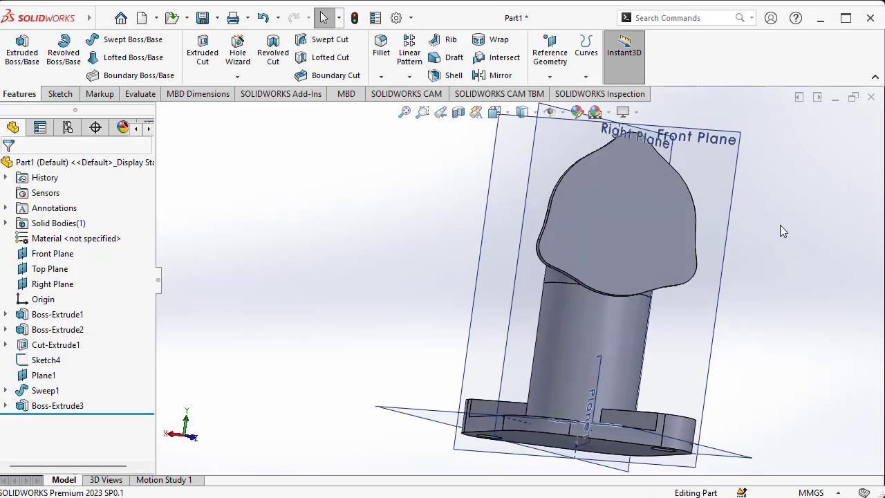
pyautogui.moveTo(766, 232); pyautogui.dragTo(615, 372, button='middle')
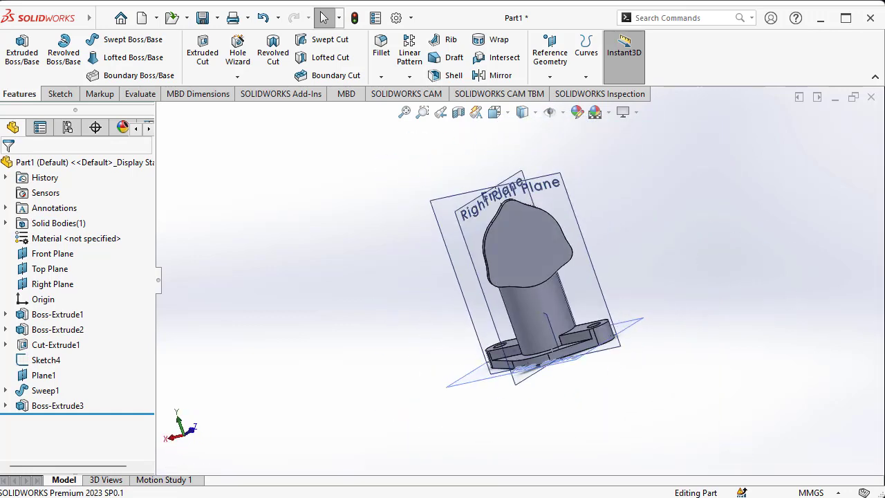
pyautogui.hotkey('alt', 'Tab')
pyautogui.scroll(-4, 581, 297)
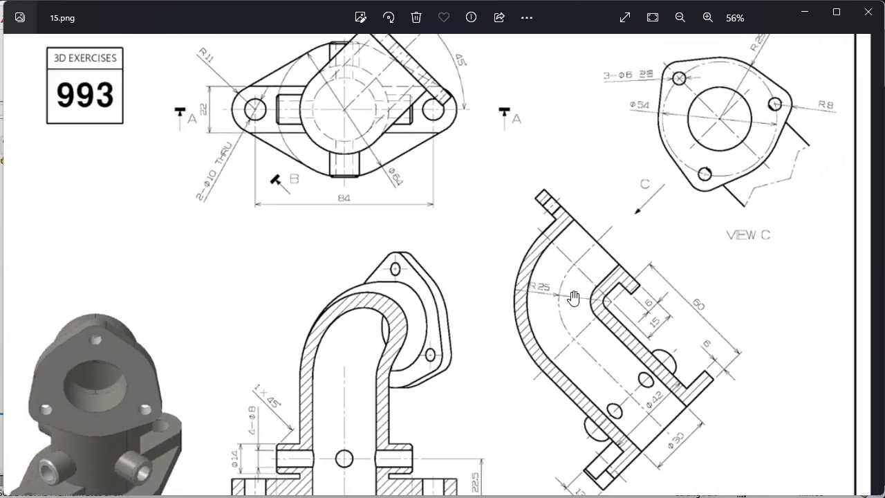
pyautogui.scroll(2, 748, 114)
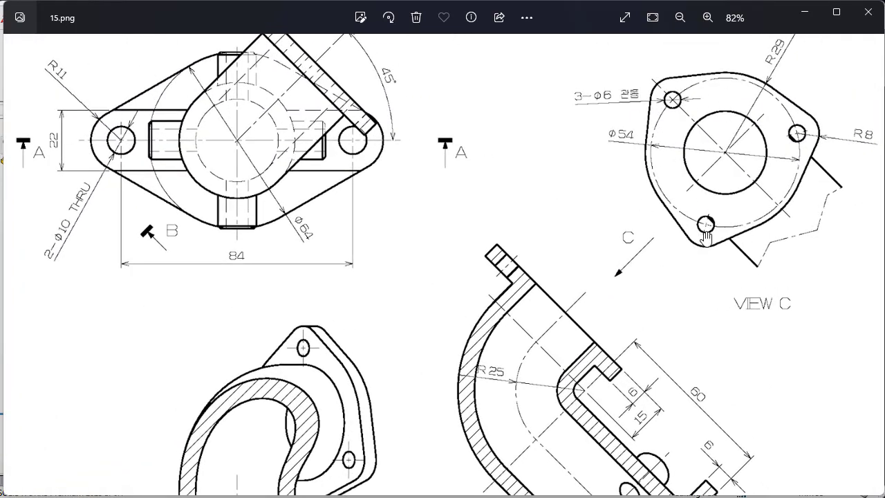
pyautogui.hotkey('alt', 'Tab')
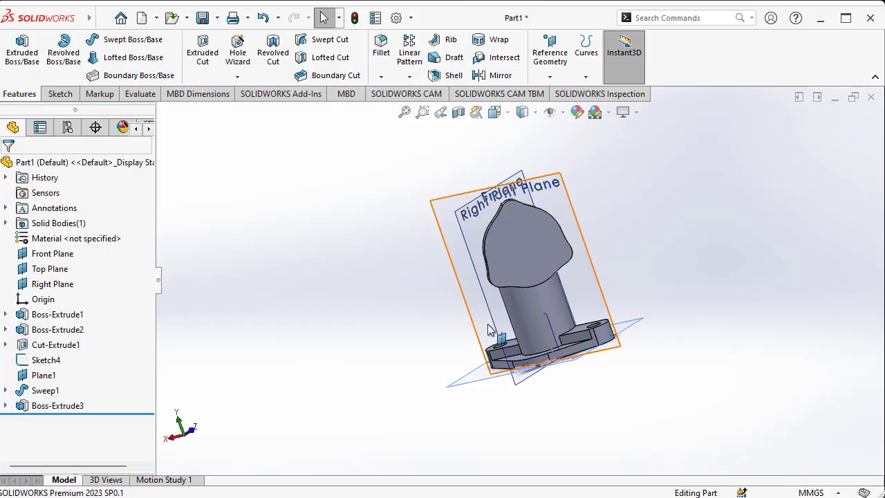
pyautogui.click(60, 94)
pyautogui.click(16, 47)
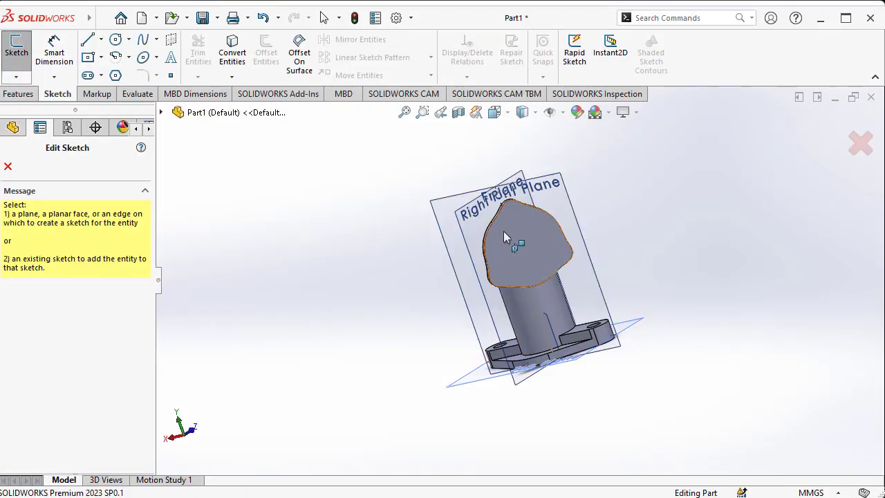
pyautogui.click(529, 259)
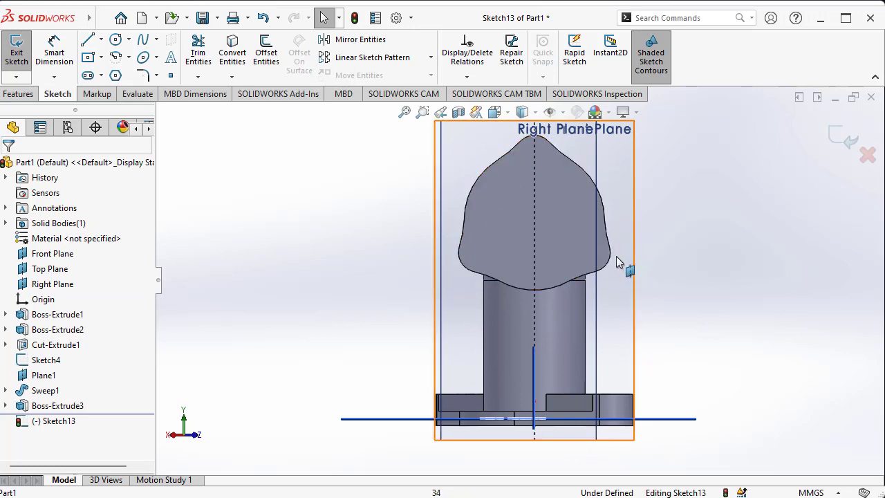
# Sketch a circle of about 3.3 mm radius centred on the top lobe and a similar one centred on the lower-right lobe.
pyautogui.click(116, 40)
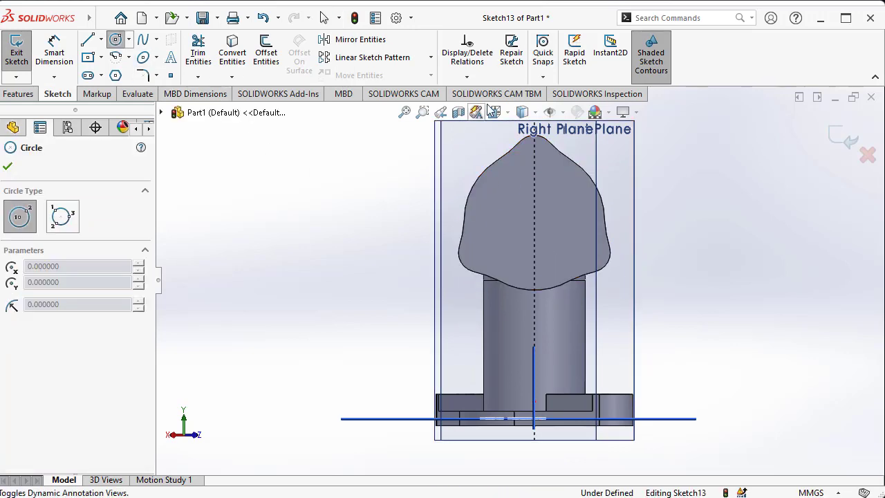
pyautogui.scroll(-2, 559, 186)
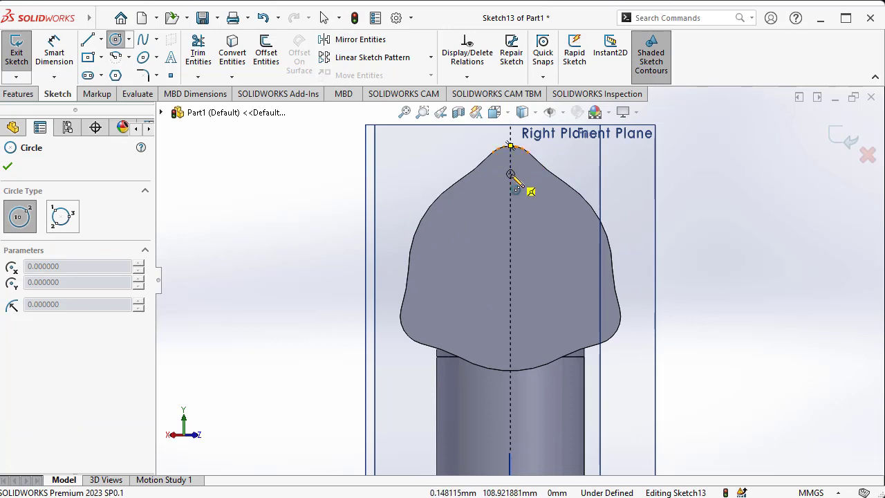
pyautogui.moveTo(510, 174); pyautogui.dragTo(510, 185)
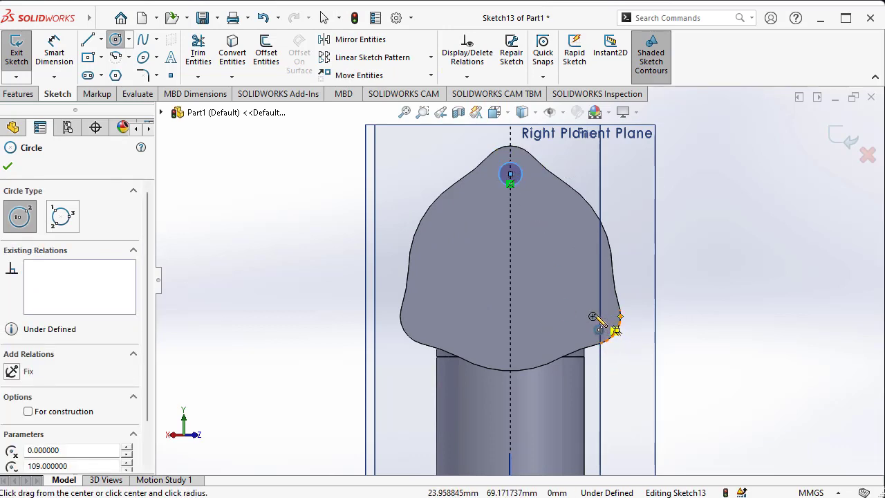
pyautogui.click(592, 317)
pyautogui.click(604, 323)
pyautogui.rightClick(668, 252)
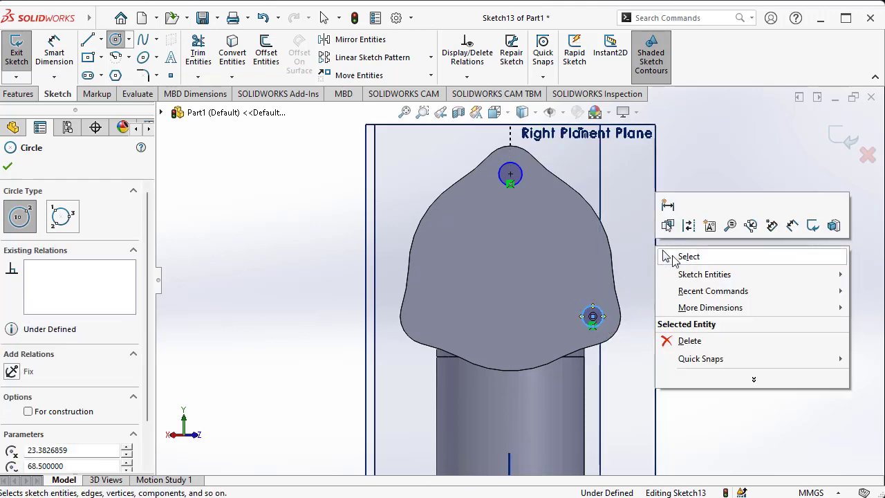
pyautogui.click(677, 255)
# Set the radius of the top and lower-right flange hole circles to 3 mm, following View C of drawing 15.png.
pyautogui.click(88, 429)
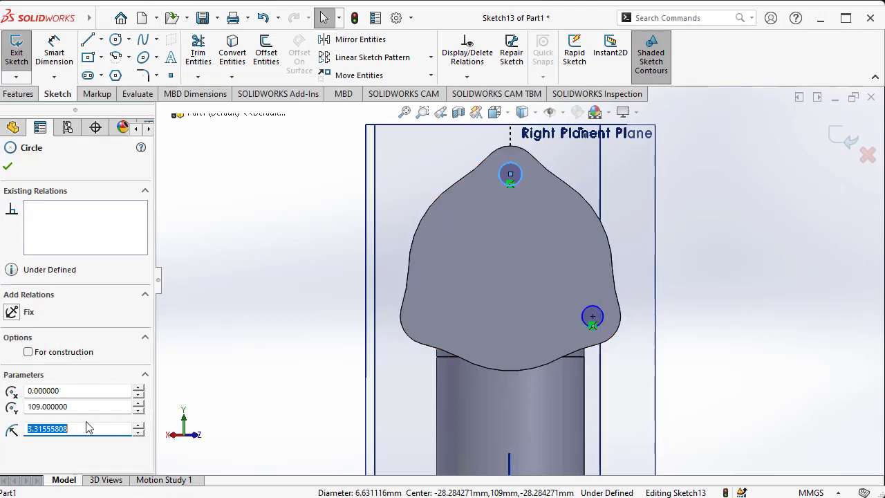
pyautogui.hotkey('alt', 'Tab')
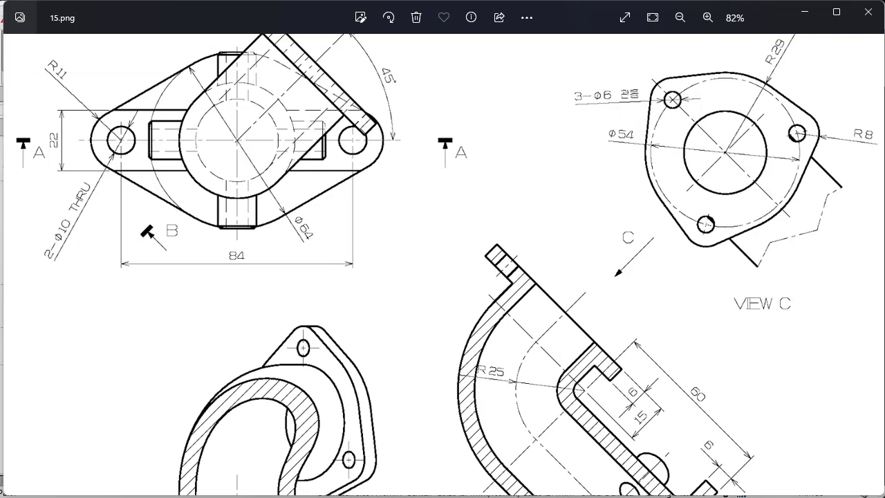
pyautogui.hotkey('alt', 'Tab')
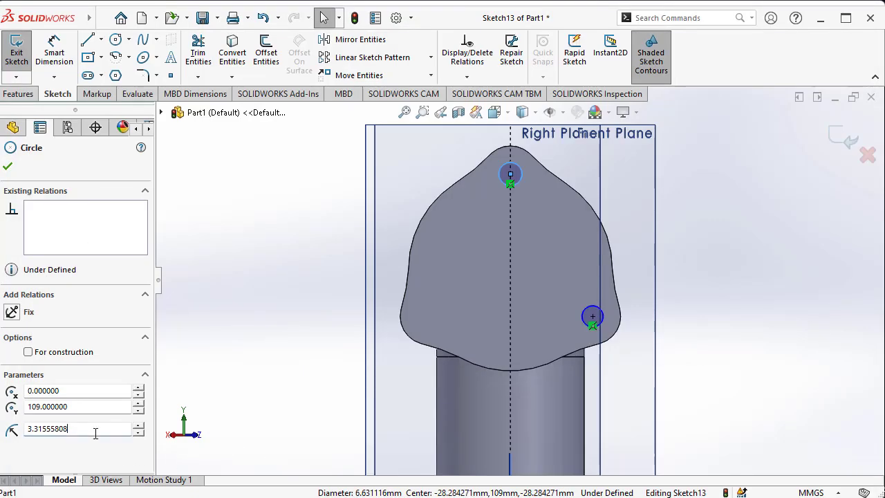
pyautogui.write('3')
pyautogui.press('Return')
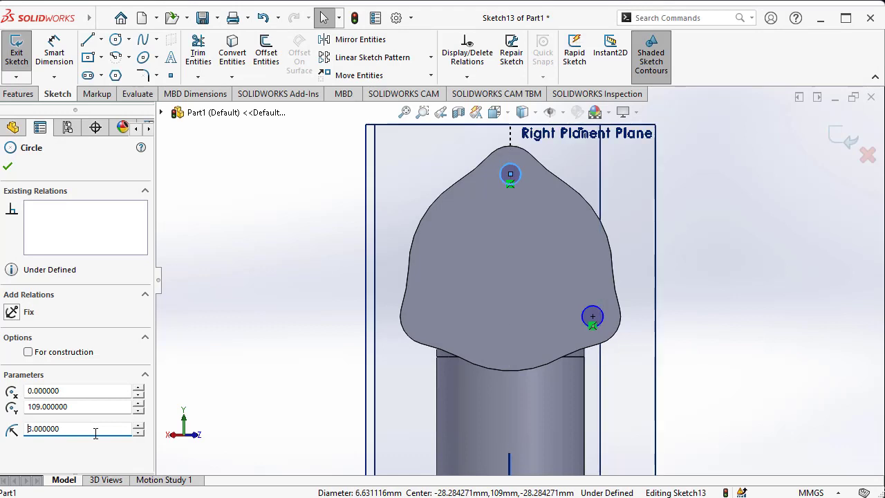
pyautogui.click(588, 317)
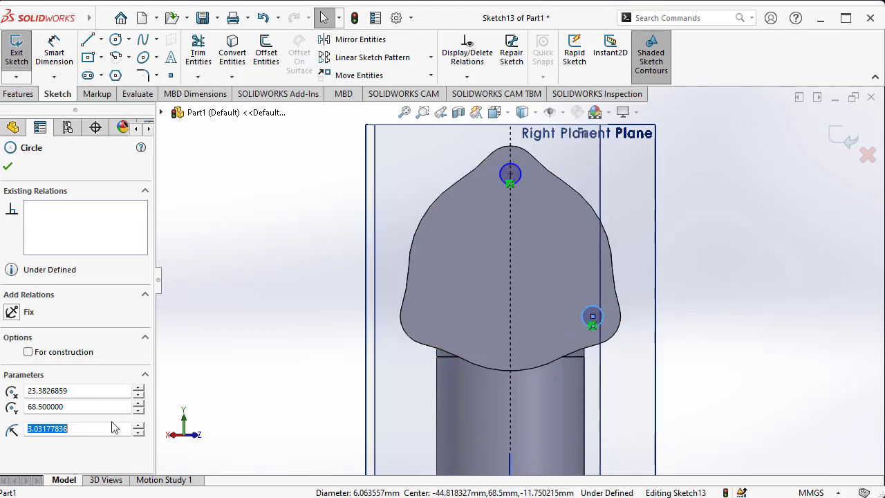
pyautogui.write('3')
pyautogui.press('Return')
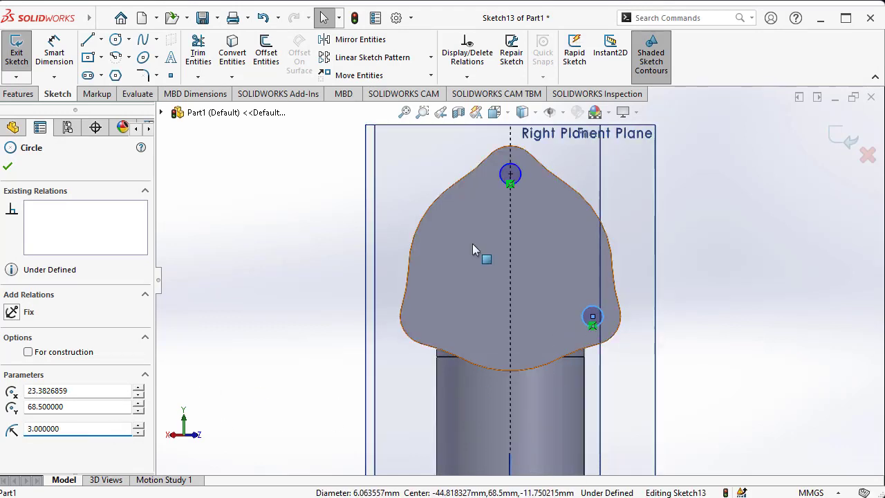
# Mirror the lower-right hole circle about Plane1 to add the third hole on the lower-left lobe.
pyautogui.click(342, 40)
pyautogui.scroll(-3, 536, 326)
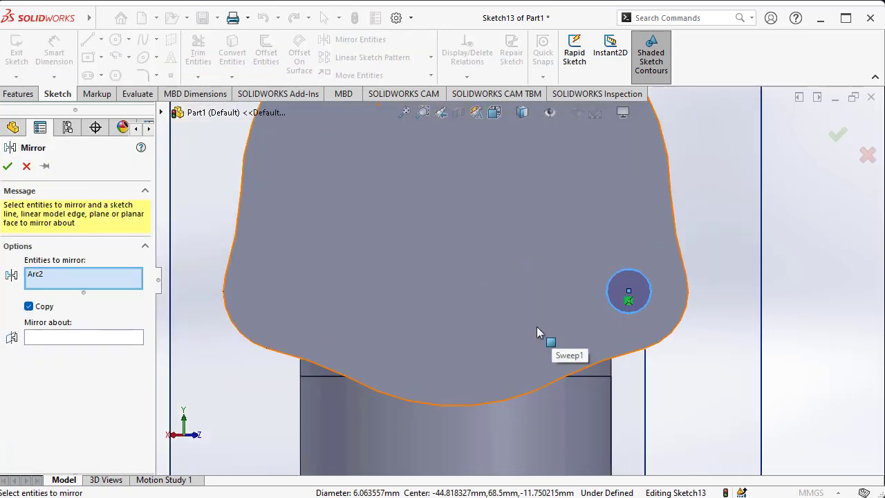
pyautogui.scroll(5, 536, 345)
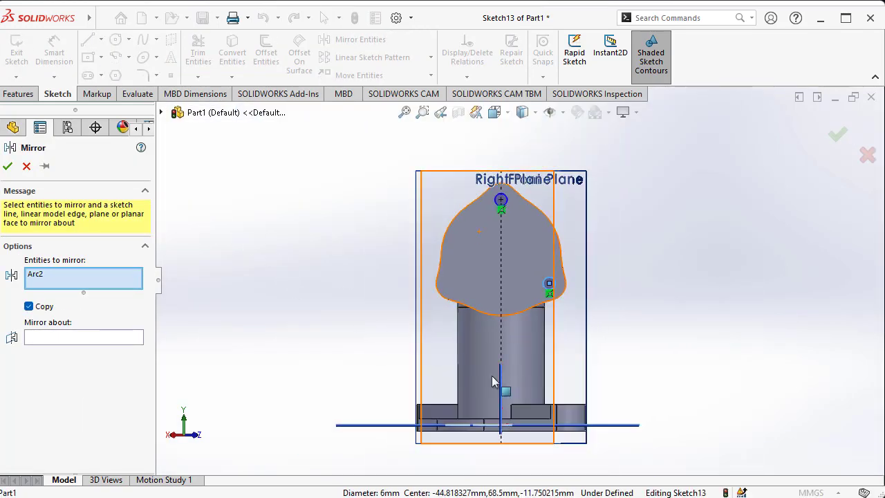
pyautogui.click(94, 334)
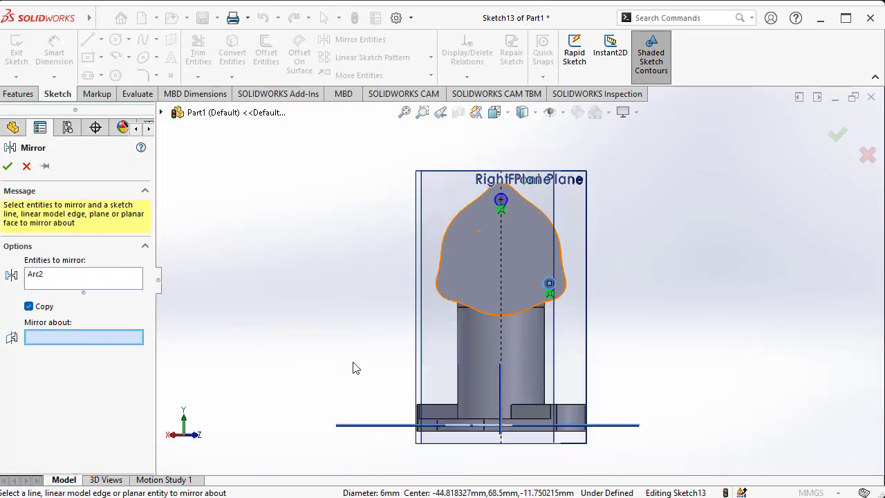
pyautogui.click(499, 395)
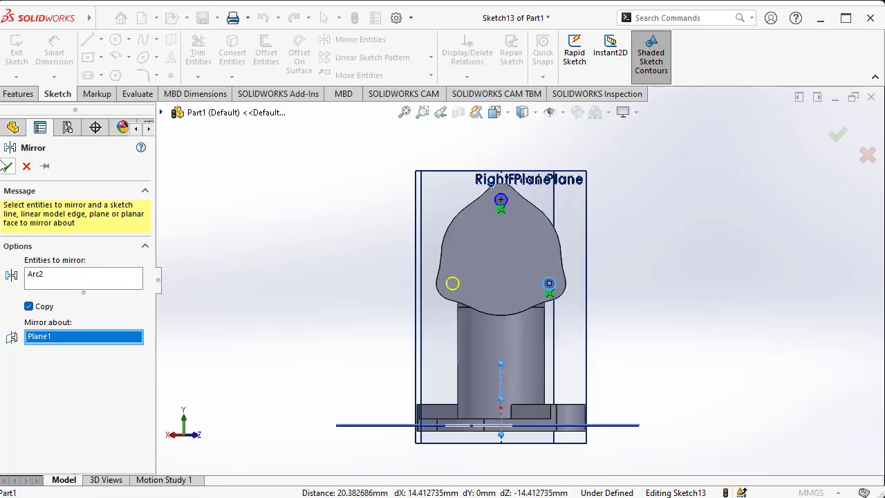
pyautogui.click(8, 165)
# Cut the three hole circles with an Extruded Cut set to Through All.
pyautogui.click(18, 93)
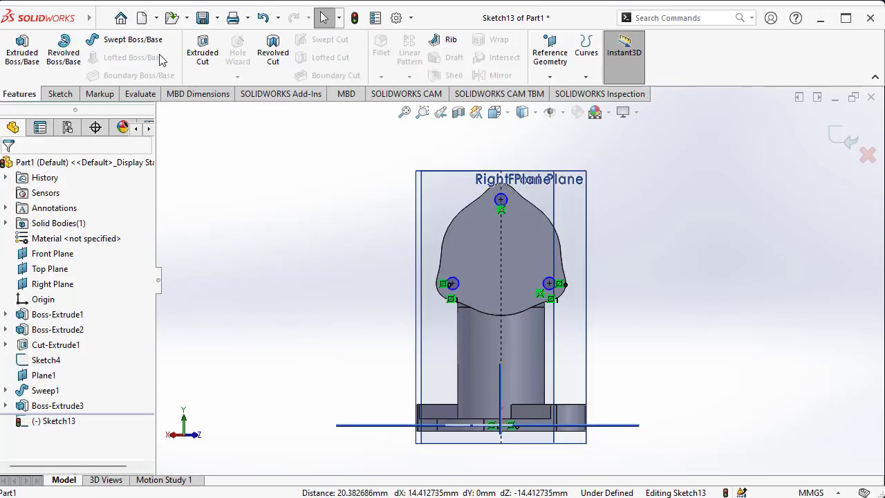
pyautogui.click(203, 52)
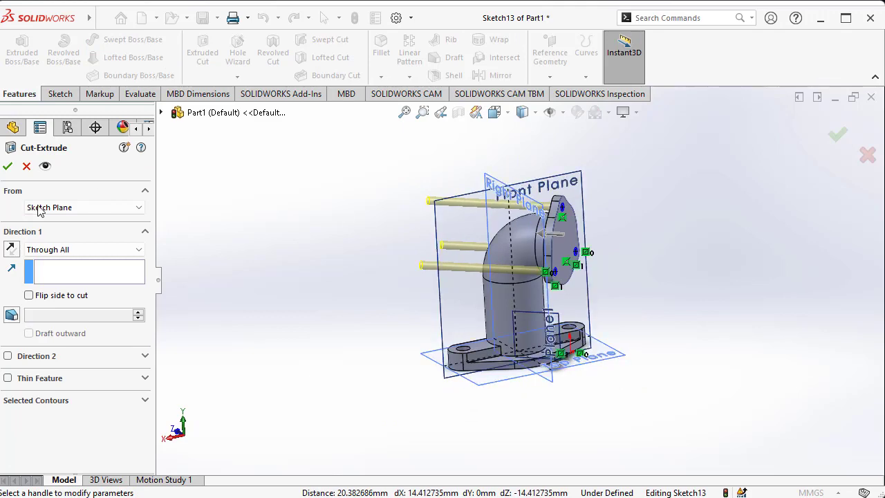
pyautogui.click(7, 167)
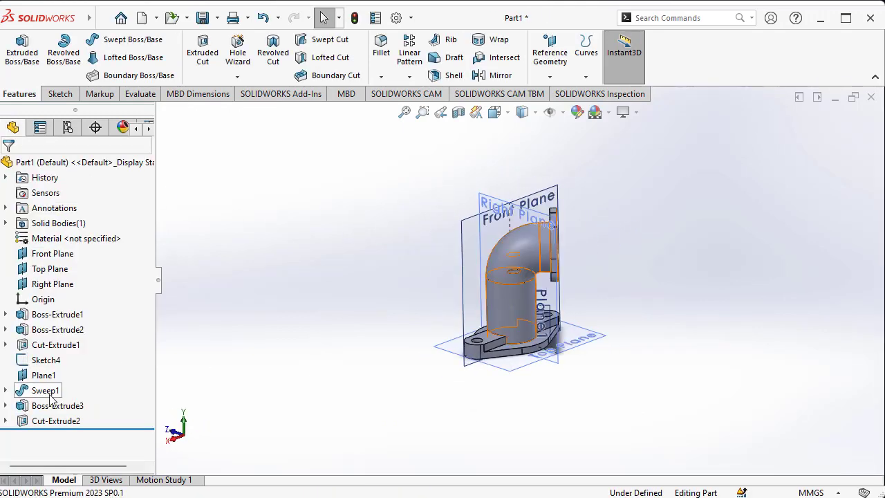
# Edit the flange hole cut to a Blind end condition with a 6 mm depth.
pyautogui.click(55, 419)
pyautogui.click(77, 377)
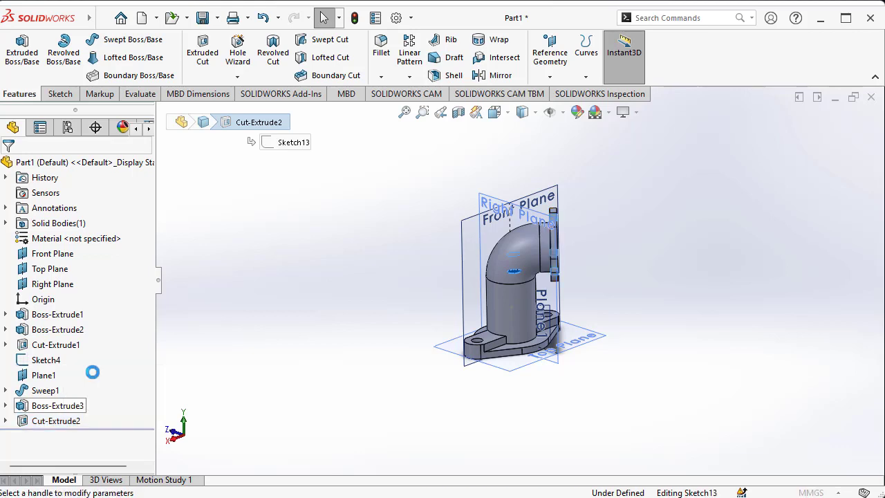
pyautogui.click(59, 250)
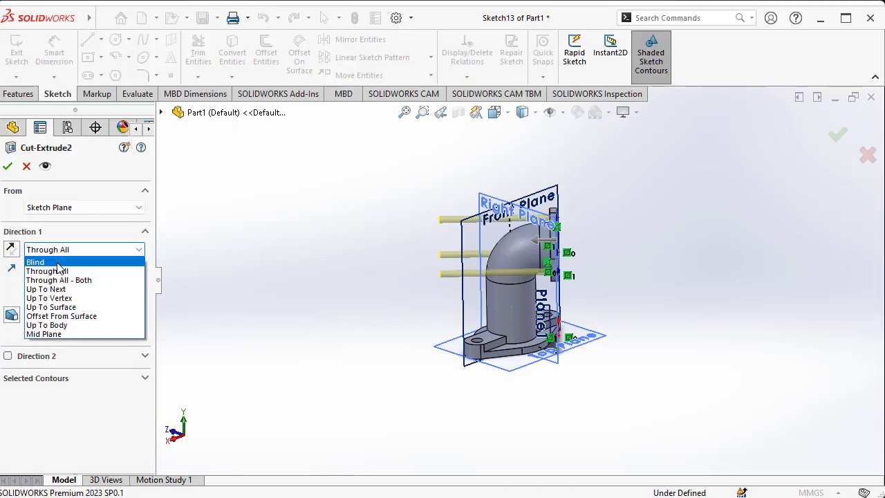
pyautogui.click(61, 260)
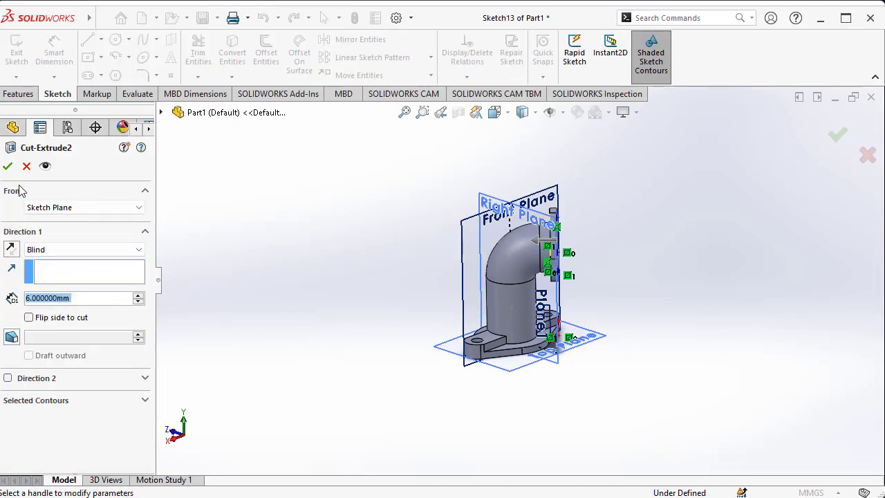
pyautogui.click(7, 166)
pyautogui.moveTo(675, 238); pyautogui.dragTo(513, 290, button='middle')
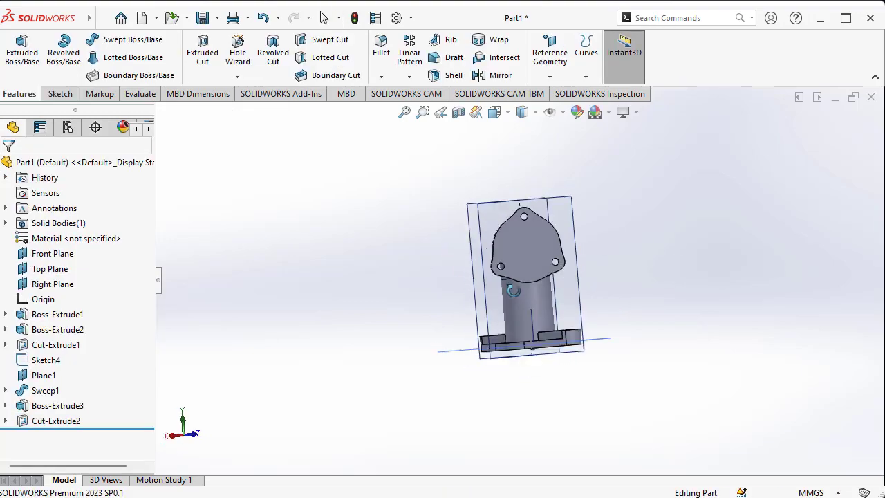
# Review all the views of drawing 15.png and start a new sketch on Plane1 through the pipe.
pyautogui.hotkey('alt', 'Tab')
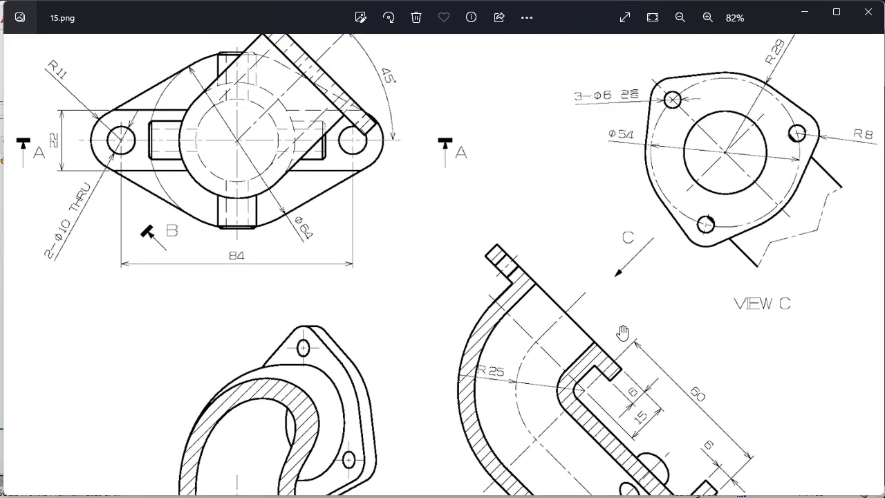
pyautogui.scroll(-5, 622, 333)
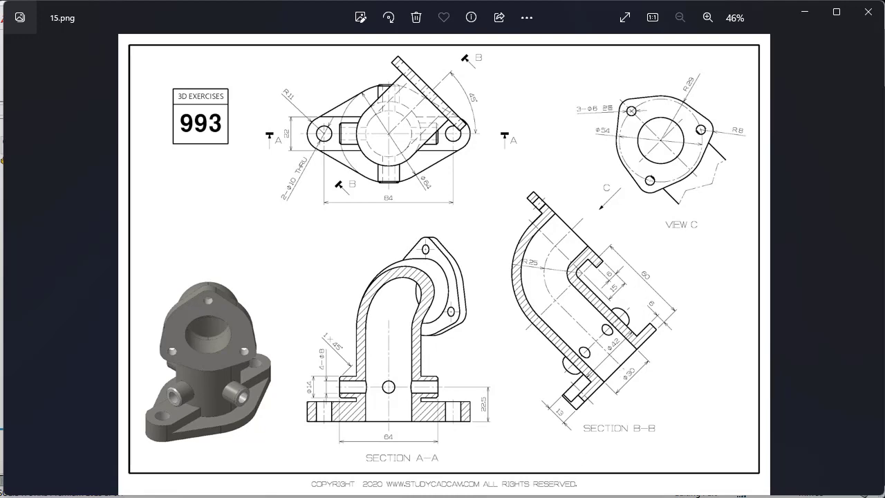
pyautogui.hotkey('alt', 'Tab')
pyautogui.moveTo(557, 349); pyautogui.dragTo(458, 363, button='middle')
pyautogui.moveTo(542, 276); pyautogui.dragTo(663, 309, button='middle')
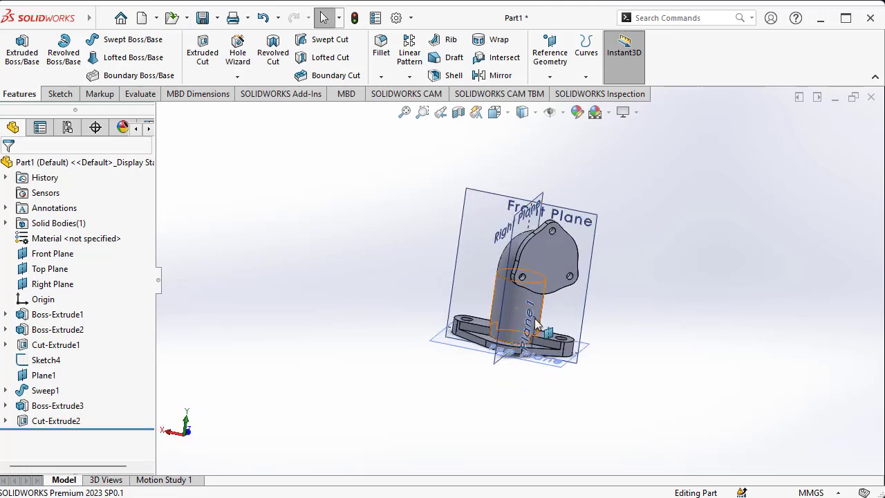
pyautogui.click(60, 93)
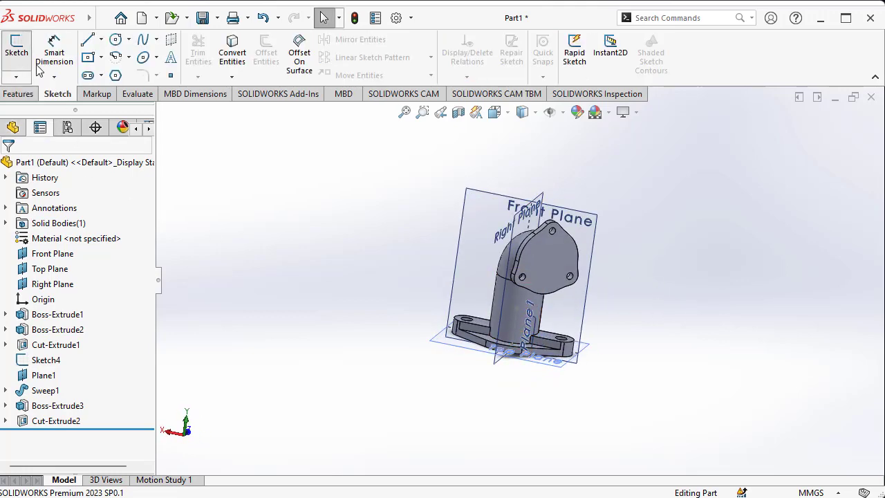
pyautogui.click(17, 49)
pyautogui.scroll(-2, 534, 317)
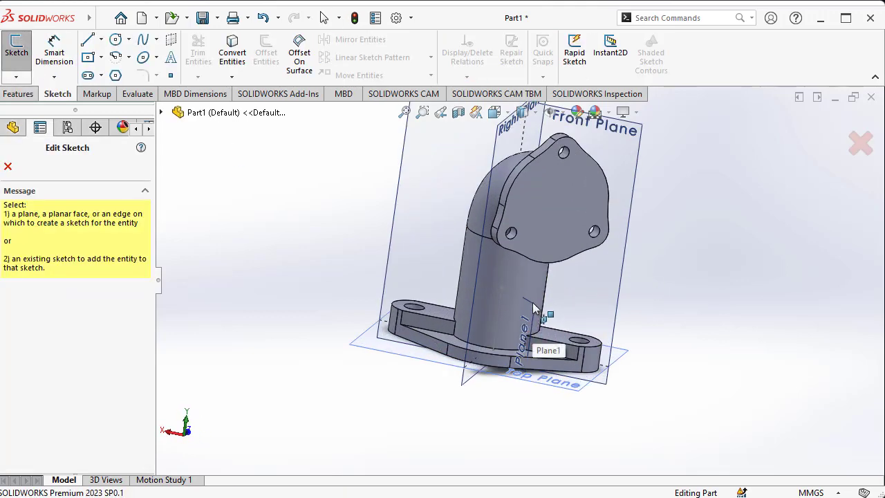
pyautogui.click(534, 309)
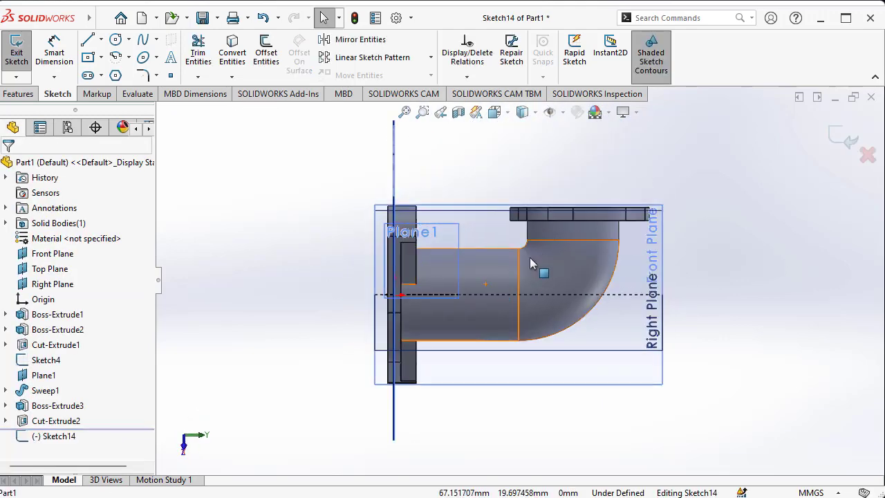
# Sketch a line about 88 mm long along the pipe's axis from the base's bottom face into the bend.
pyautogui.scroll(-2, 533, 292)
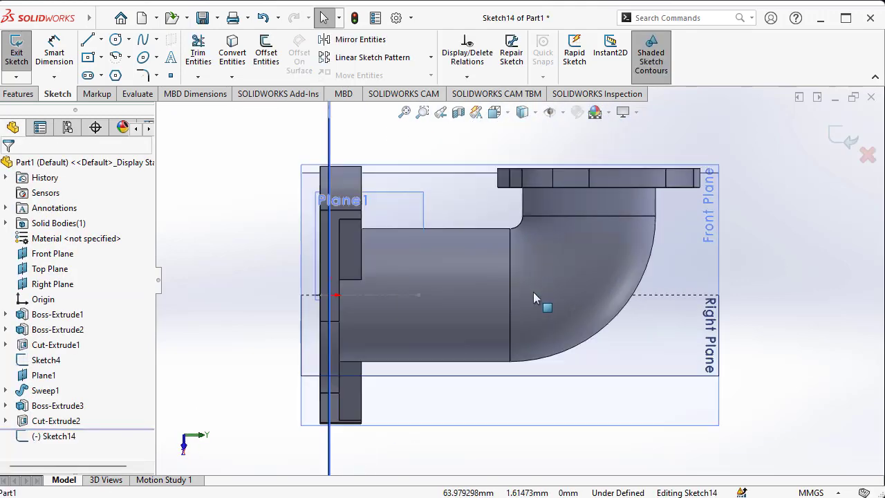
pyautogui.click(87, 42)
pyautogui.click(335, 296)
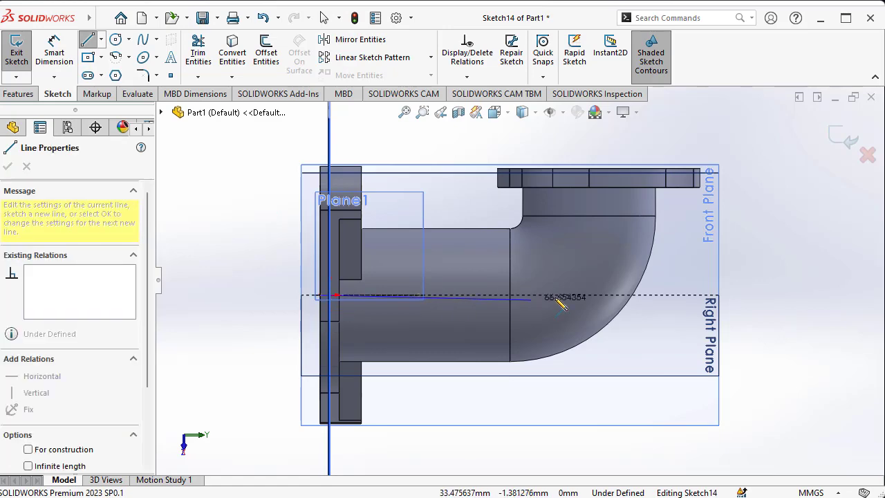
pyautogui.click(598, 294)
pyautogui.rightClick(615, 277)
pyautogui.click(636, 290)
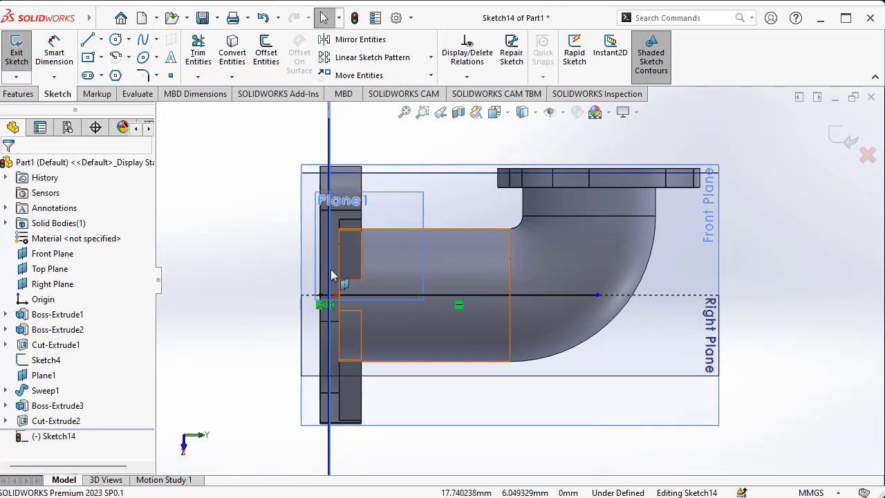
# Dimension the axis line's length as 60+25, giving 85 mm.
pyautogui.click(54, 52)
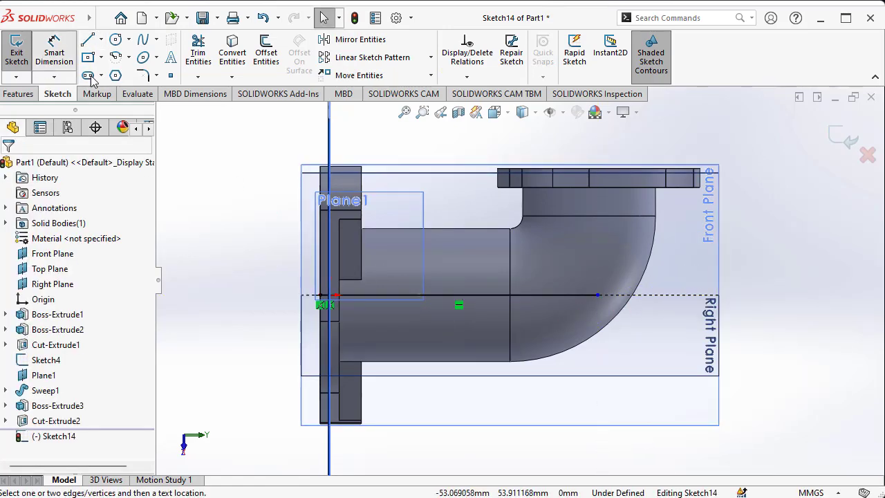
pyautogui.click(458, 295)
pyautogui.click(461, 410)
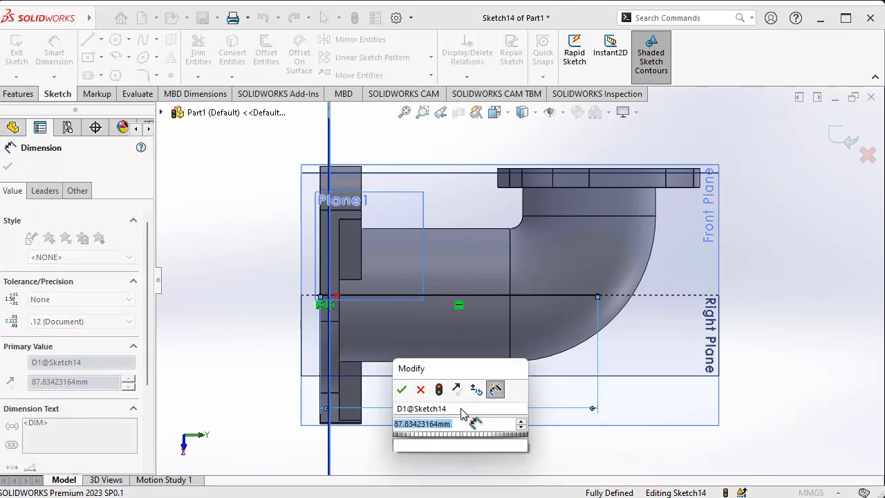
pyautogui.write('60+2')
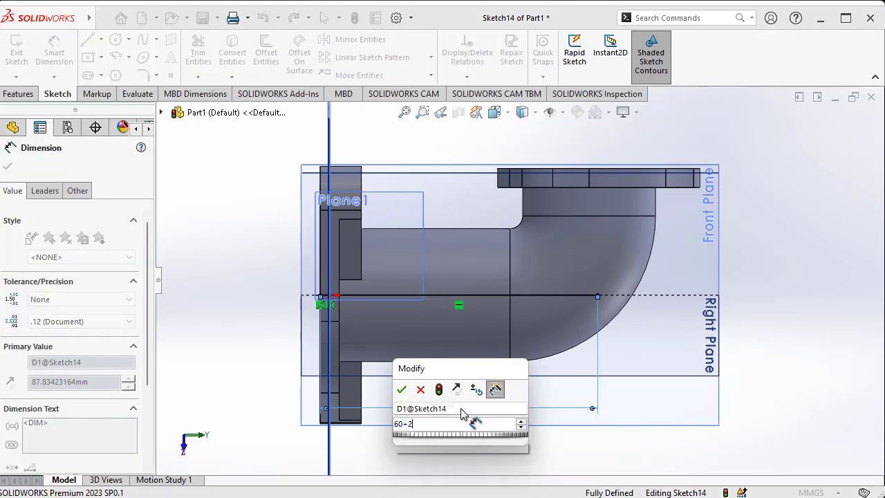
pyautogui.write('5')
pyautogui.press('Return')
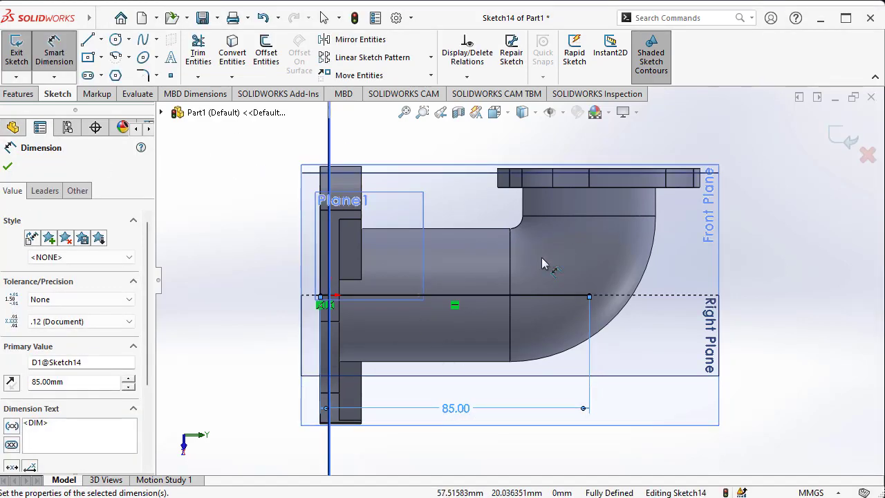
# Sketch a perpendicular line from the axis line's end at the bend to the flange's outer face.
pyautogui.click(591, 297)
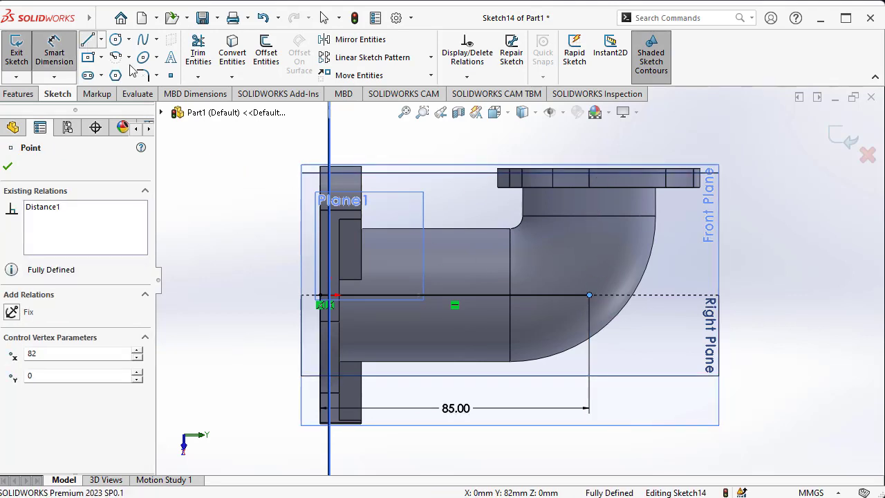
pyautogui.click(88, 39)
pyautogui.click(589, 296)
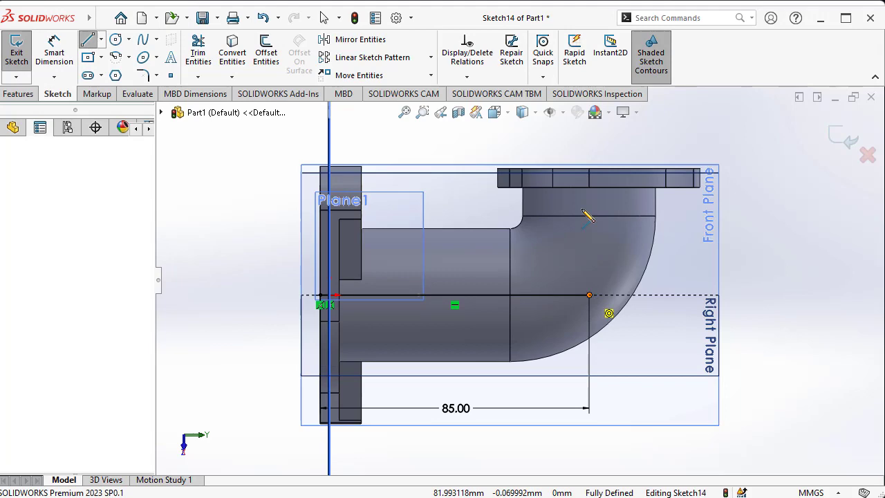
pyautogui.click(589, 168)
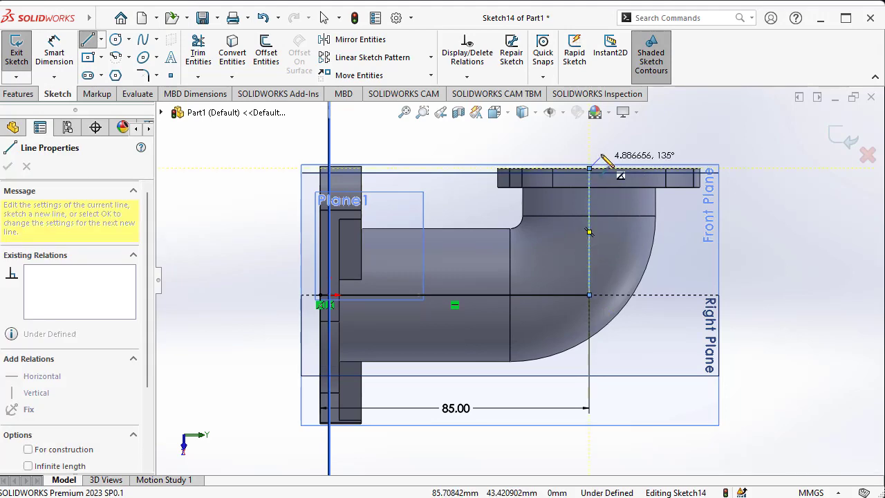
pyautogui.rightClick(616, 148)
pyautogui.click(617, 149)
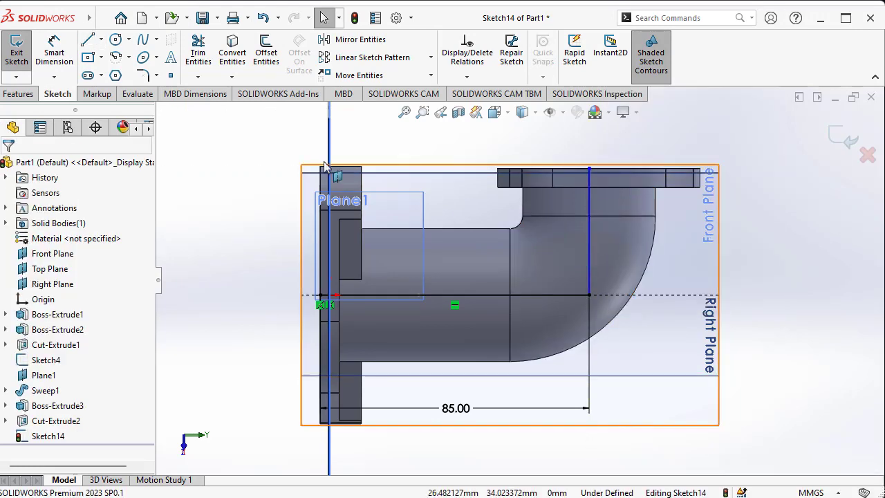
# Fillet the corner between the two path lines with a 25 mm radius and exit the sketch.
pyautogui.click(144, 74)
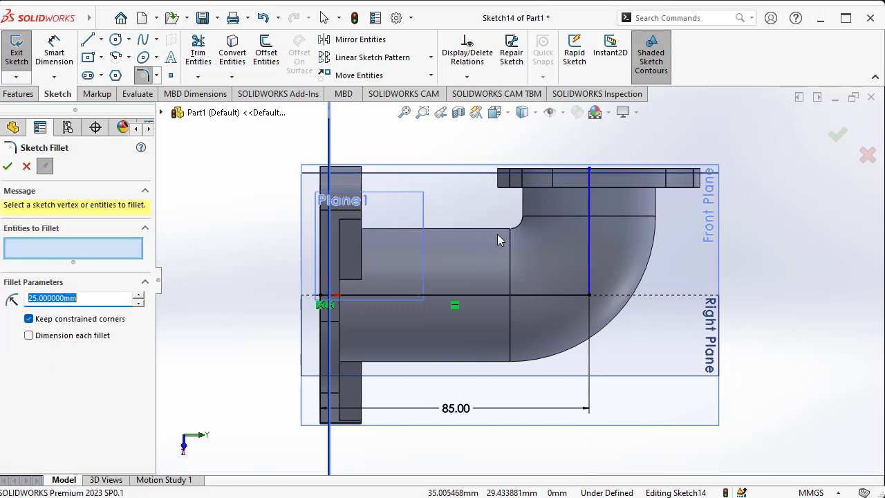
pyautogui.click(556, 297)
pyautogui.click(556, 297)
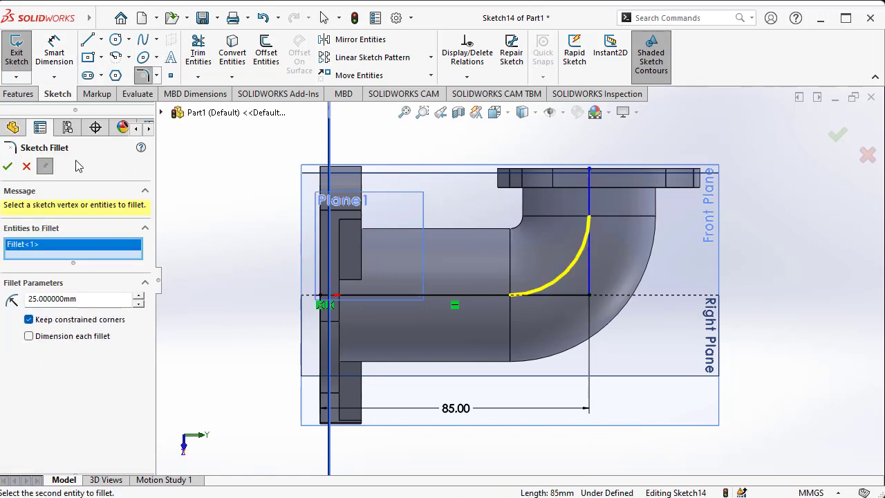
pyautogui.click(7, 166)
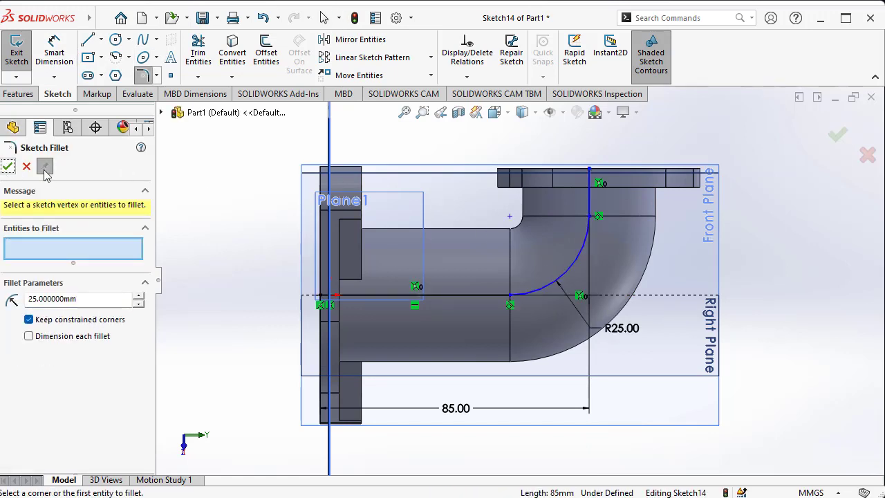
pyautogui.click(16, 52)
# Hollow out the pipe with a Swept Cut using a 30 mm diameter circular profile along the bent centreline sketch.
pyautogui.click(21, 95)
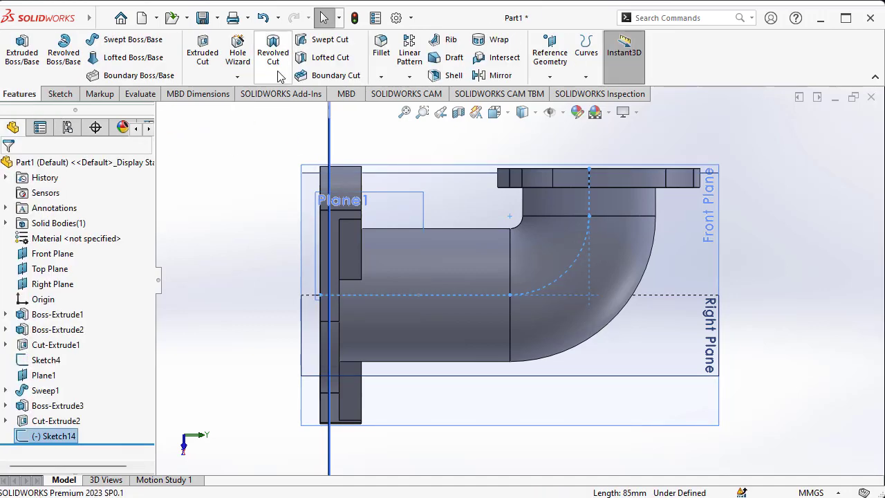
pyautogui.click(323, 38)
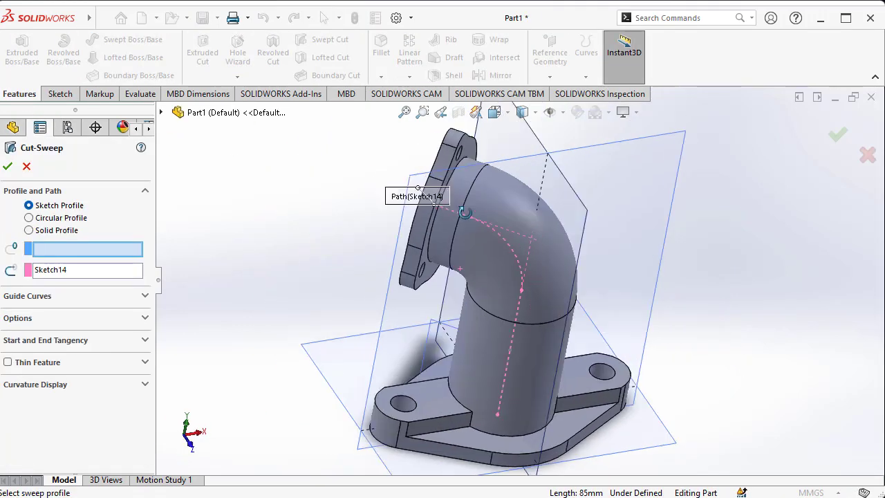
pyautogui.click(71, 218)
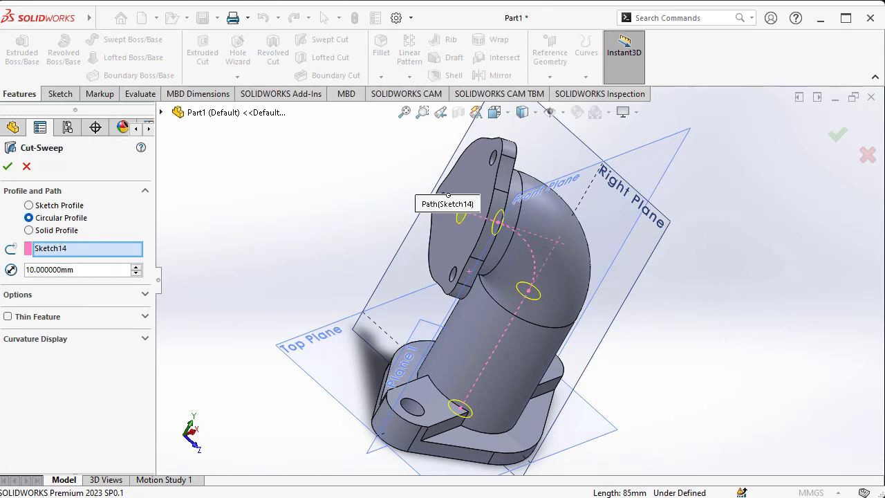
pyautogui.hotkey('alt', 'Tab')
pyautogui.scroll(3, 640, 353)
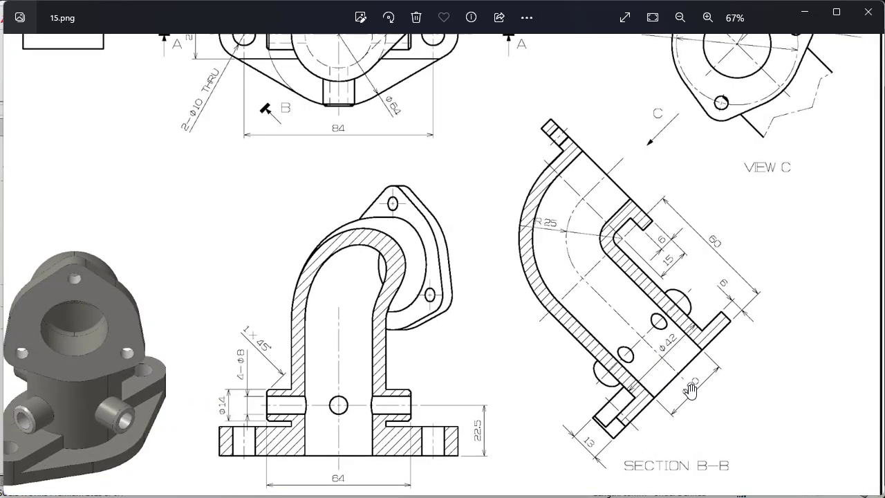
pyautogui.hotkey('alt', 'Tab')
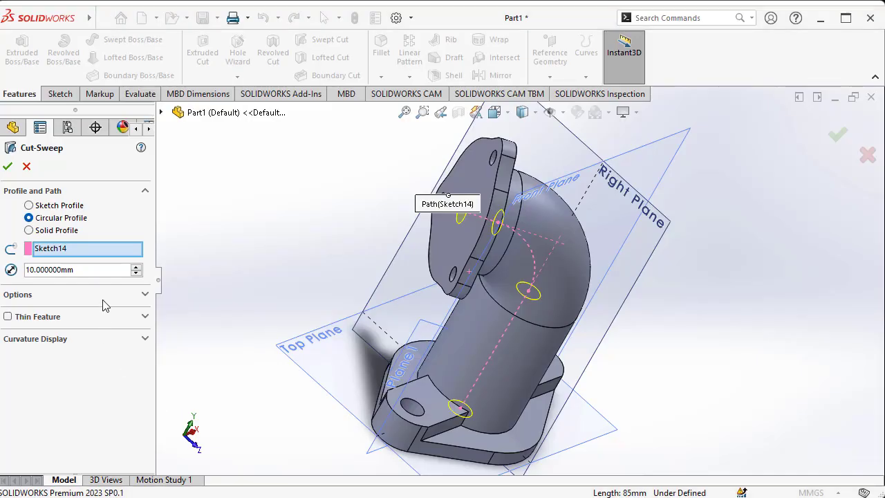
pyautogui.doubleClick(97, 269)
pyautogui.write('30')
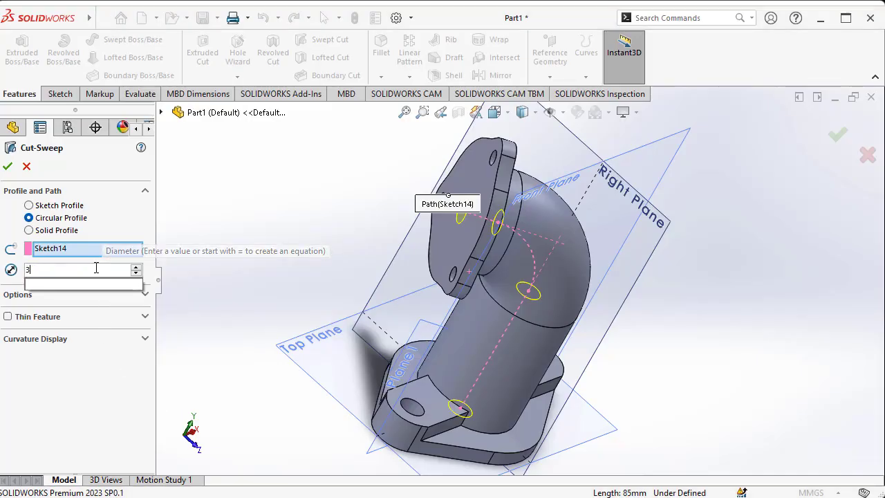
pyautogui.press('Return')
pyautogui.click(7, 166)
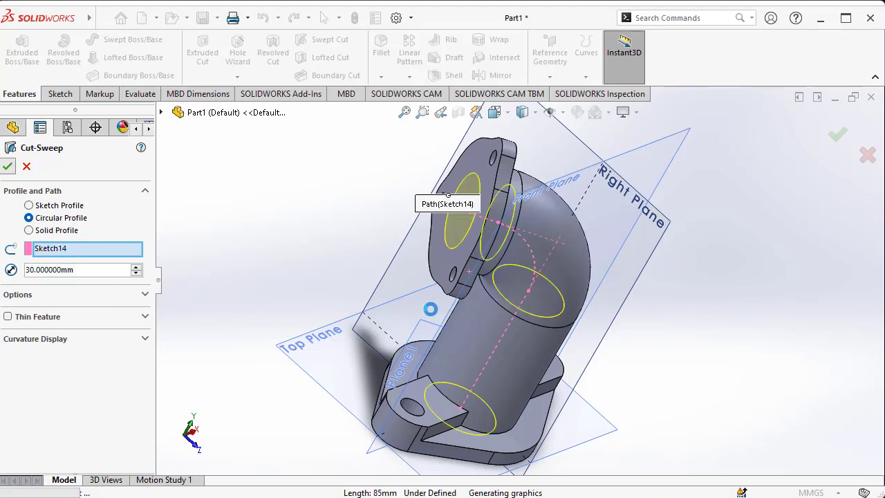
pyautogui.moveTo(694, 313); pyautogui.dragTo(538, 394, button='middle')
# Examine section A-A of drawing 15.png for the side bosses' diameters, height, overall span and chamfer.
pyautogui.hotkey('alt', 'Tab')
pyautogui.scroll(-3, 367, 351)
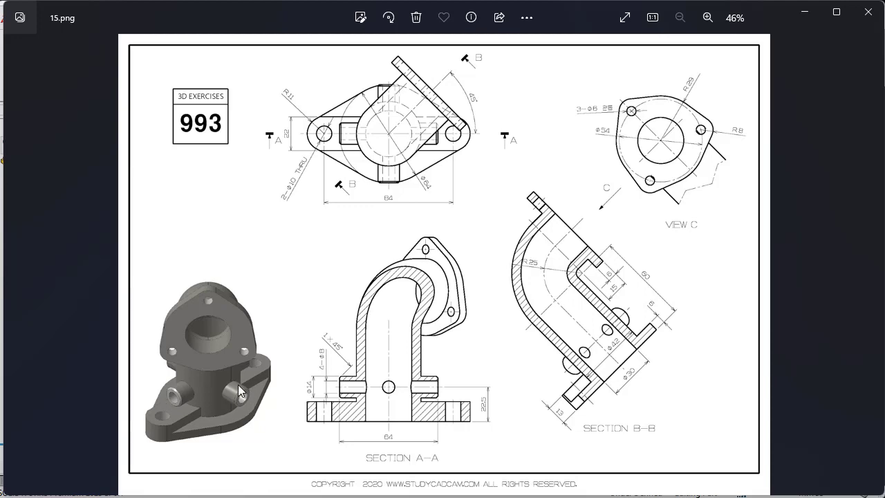
pyautogui.scroll(2, 238, 389)
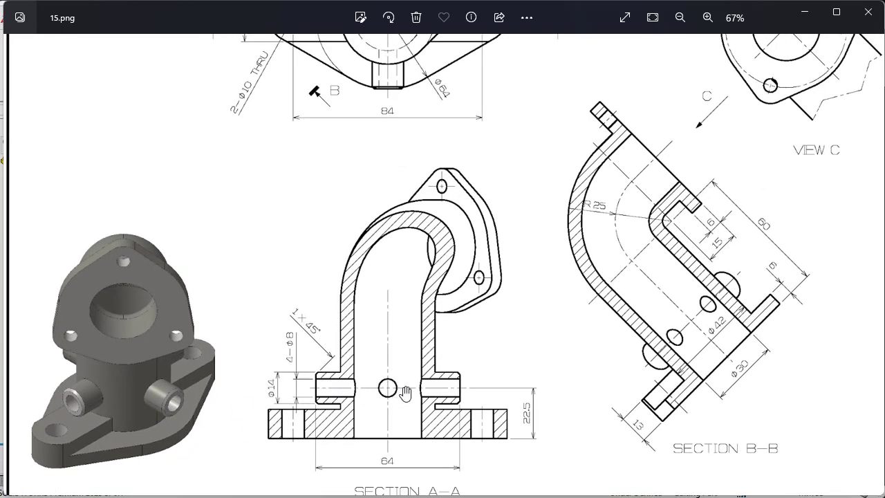
pyautogui.scroll(6, 301, 405)
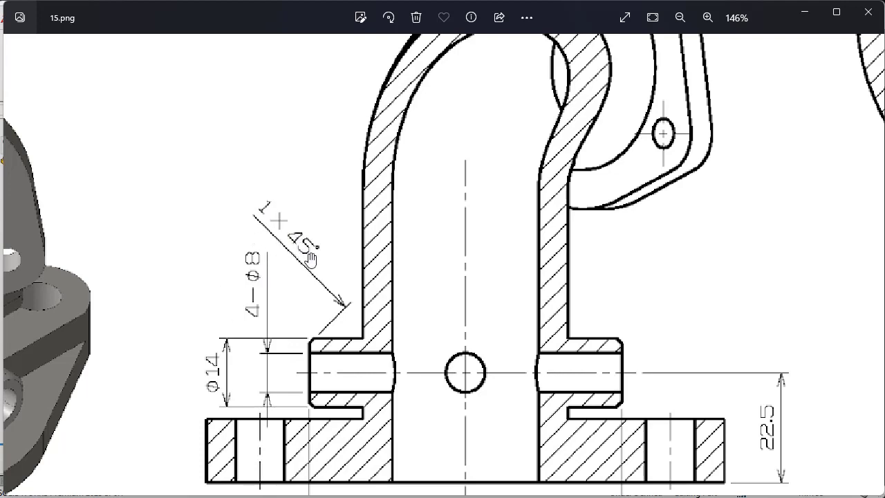
pyautogui.scroll(-5, 314, 301)
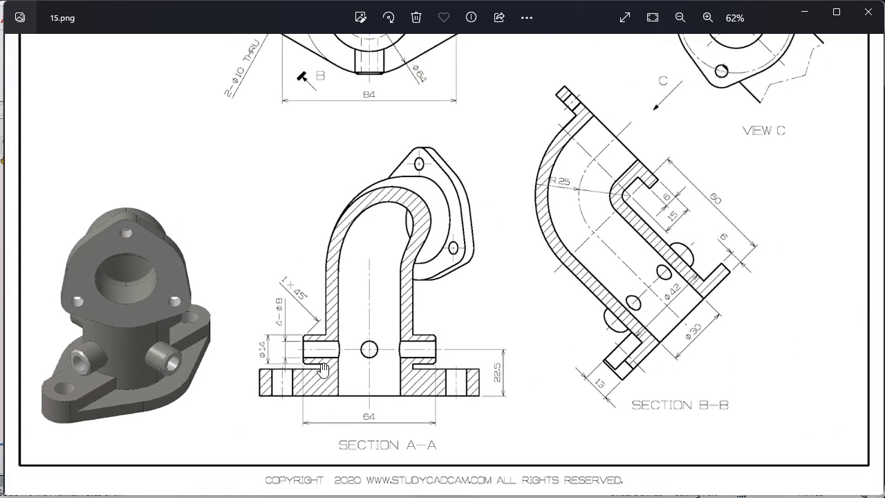
pyautogui.scroll(2, 323, 367)
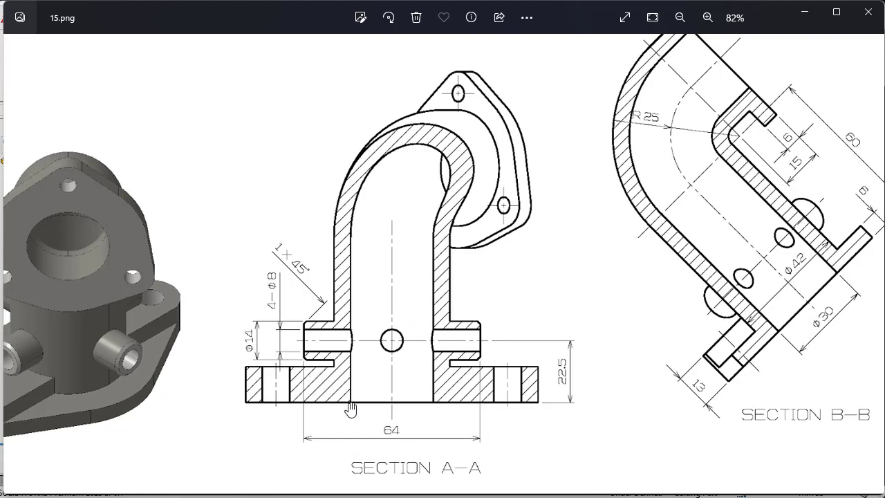
pyautogui.hotkey('alt', 'Tab')
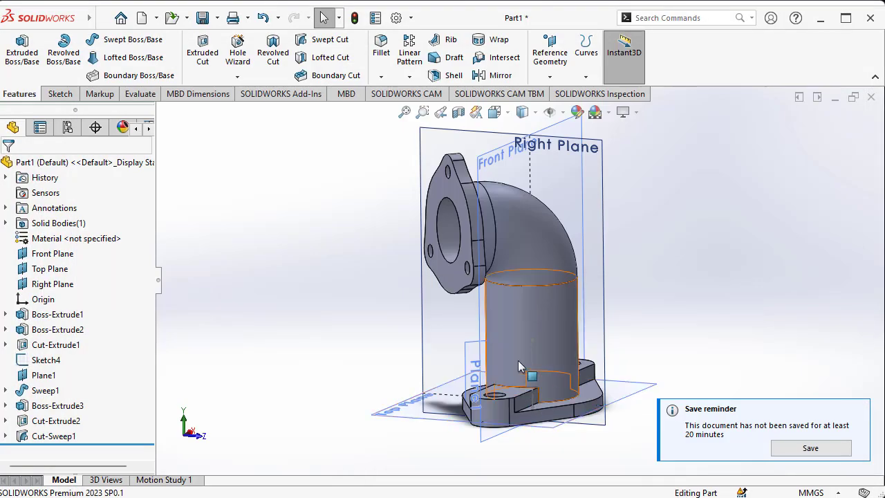
# Create a reference plane offset 64/2 (32 mm) from the Right Plane, beyond the pipe's side.
pyautogui.moveTo(519, 363); pyautogui.dragTo(474, 365, button='middle')
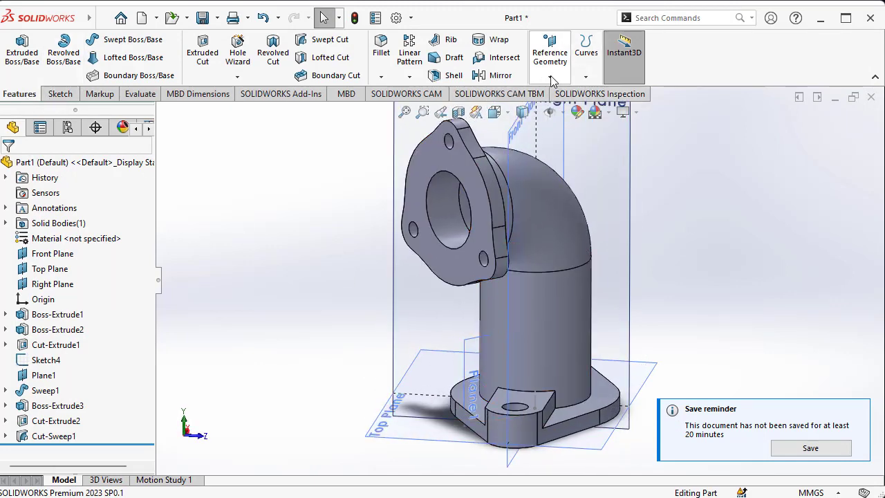
pyautogui.click(550, 53)
pyautogui.click(562, 90)
pyautogui.moveTo(600, 228); pyautogui.dragTo(587, 251, button='middle')
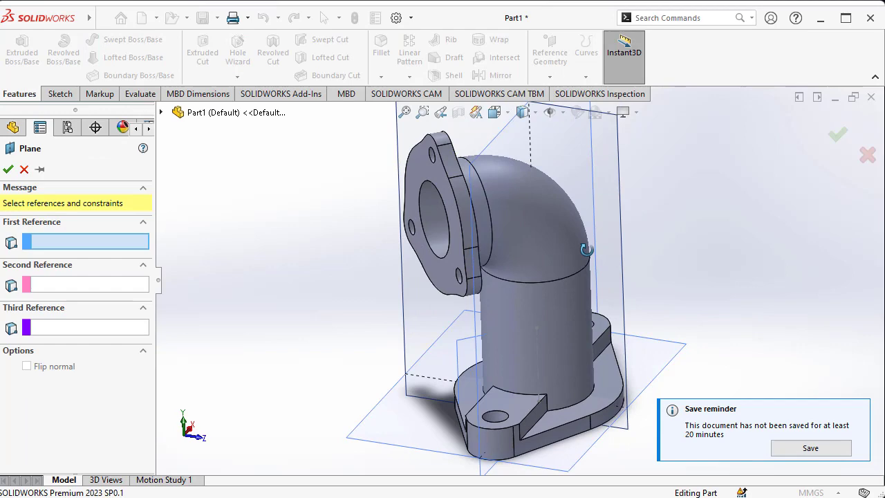
pyautogui.moveTo(612, 207); pyautogui.dragTo(628, 204, button='middle')
pyautogui.scroll(2, 628, 203)
pyautogui.click(611, 163)
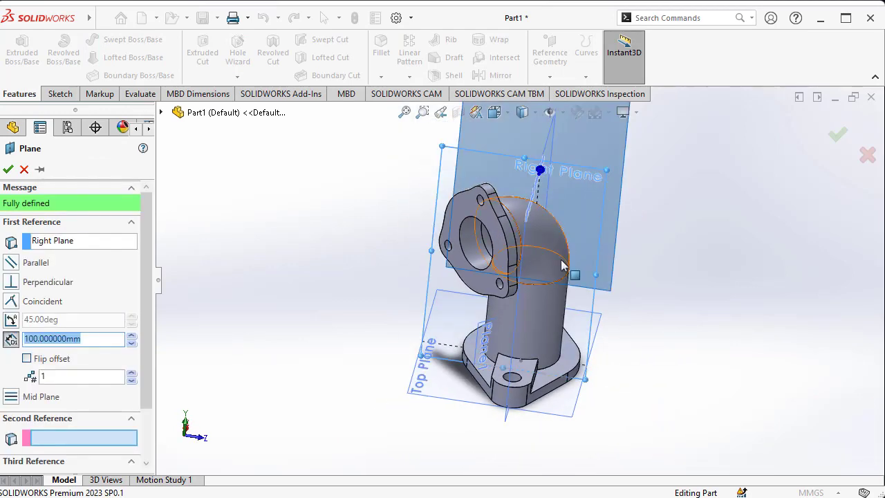
pyautogui.moveTo(611, 162); pyautogui.dragTo(488, 228, button='middle')
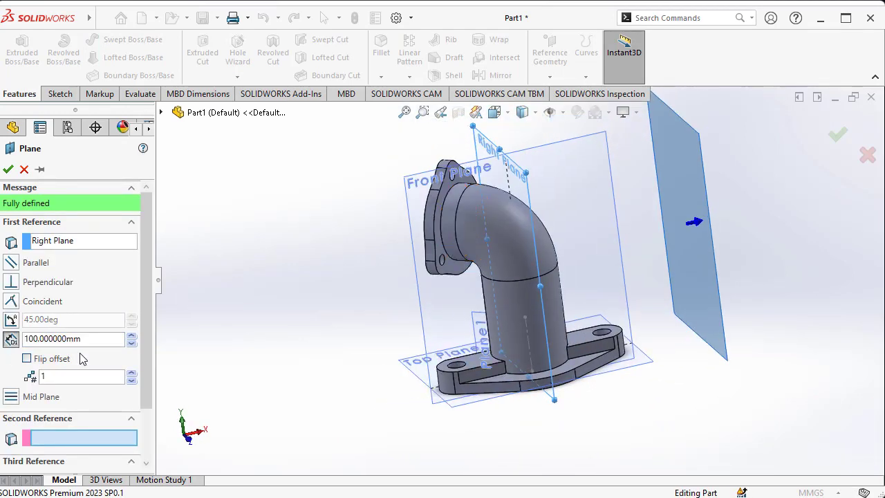
pyautogui.doubleClick(94, 339)
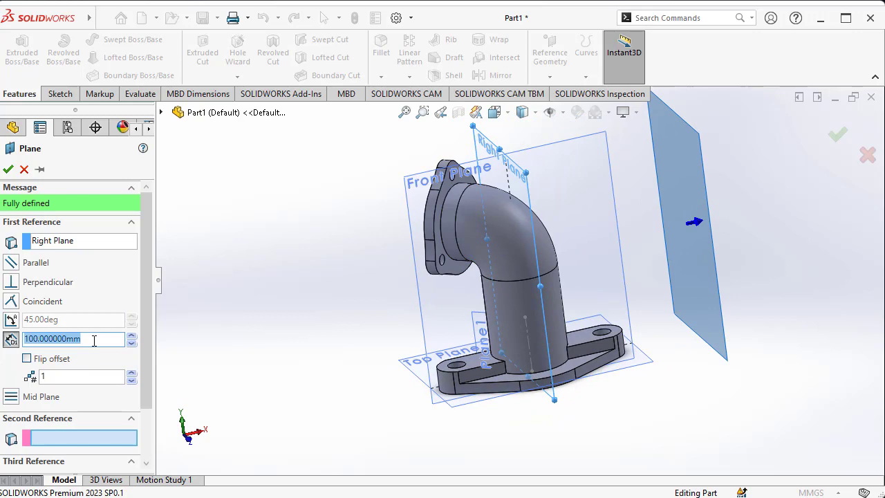
pyautogui.write('64/2')
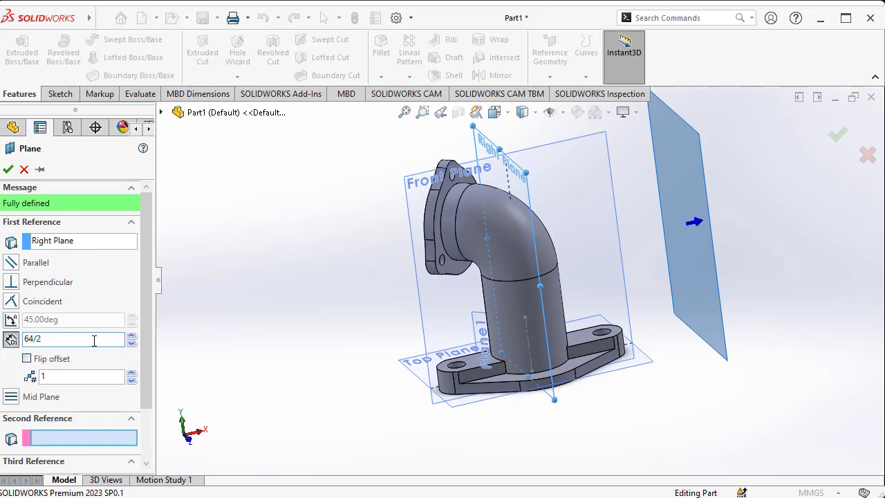
pyautogui.press('Return')
pyautogui.click(8, 169)
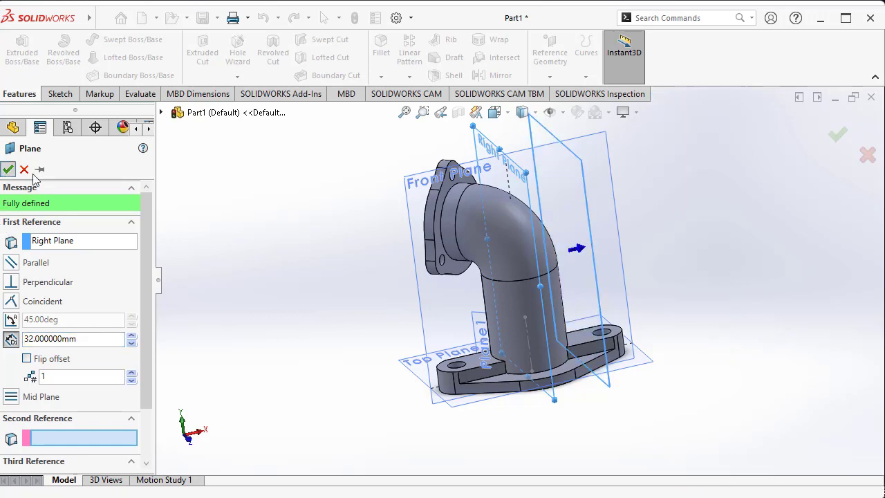
# Start a sketch on the new offset plane and draw an infinite horizontal centerline across the pipe, about 23 mm above the base's bottom.
pyautogui.click(58, 94)
pyautogui.click(16, 48)
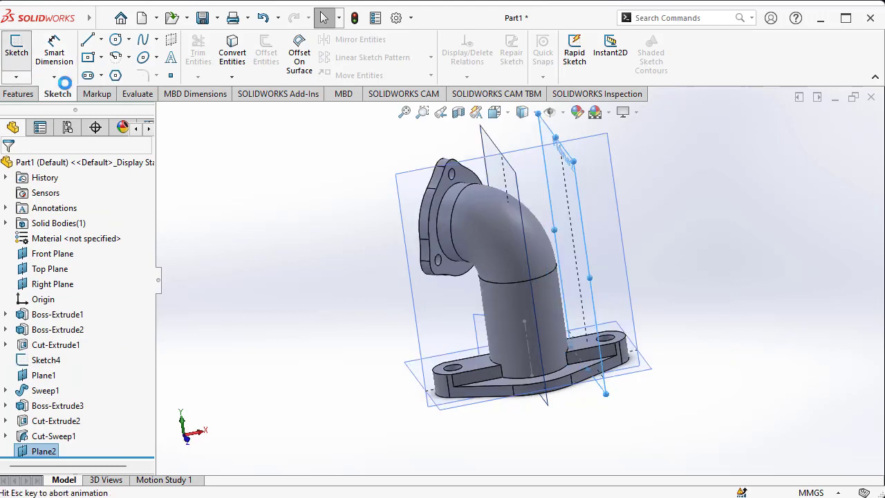
pyautogui.scroll(-3, 510, 423)
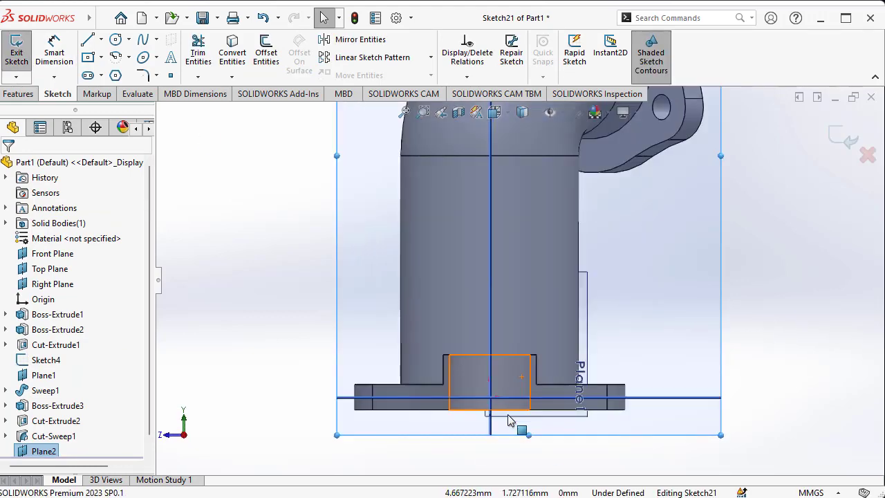
pyautogui.click(101, 41)
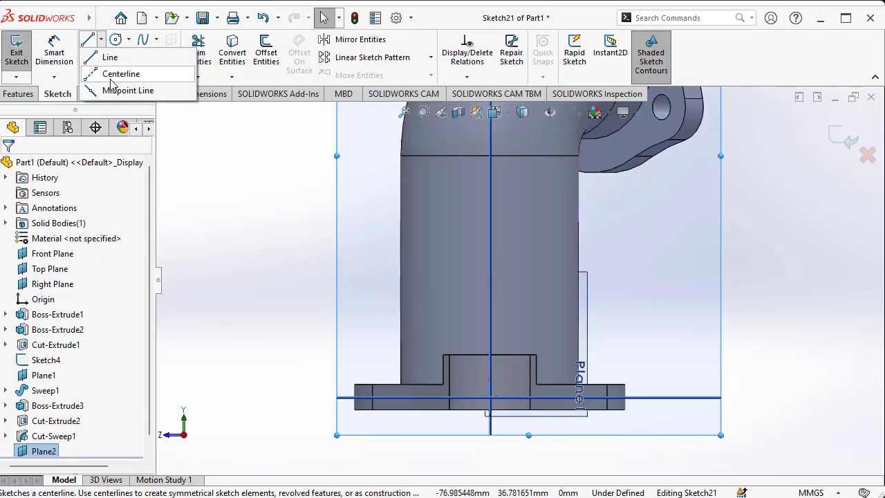
pyautogui.click(125, 69)
pyautogui.click(62, 339)
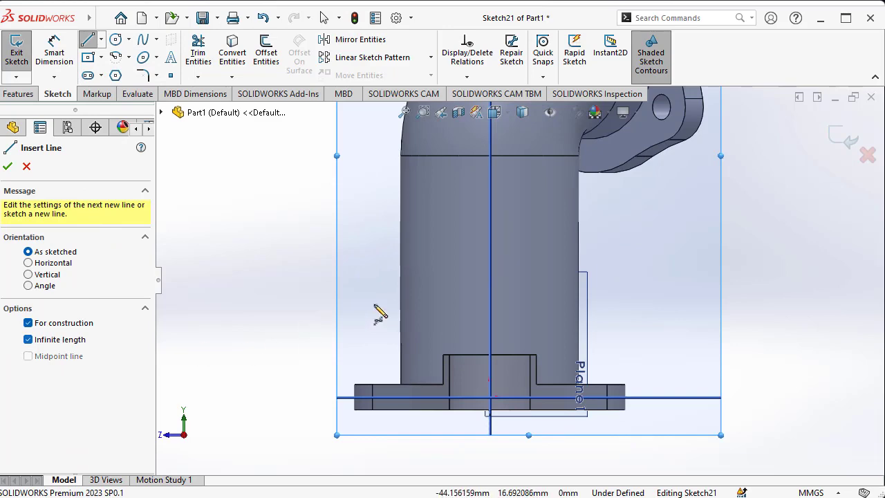
pyautogui.click(490, 314)
pyautogui.click(523, 322)
pyautogui.rightClick(229, 200)
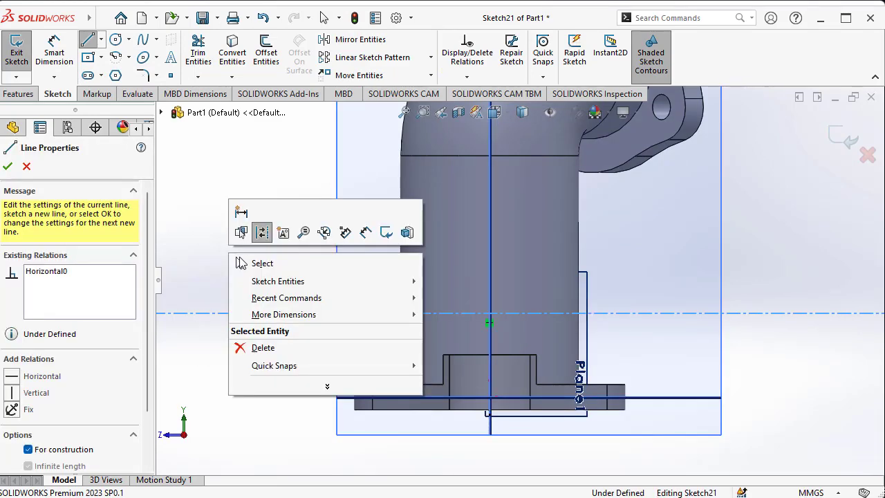
pyautogui.click(256, 263)
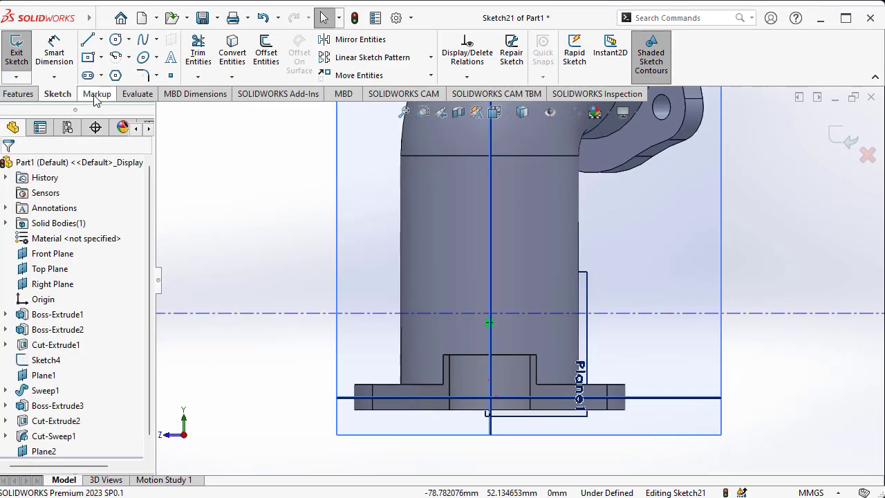
# Dimension the centerline's height above the base's bottom edge as 22.5 mm.
pyautogui.click(260, 315)
pyautogui.click(386, 412)
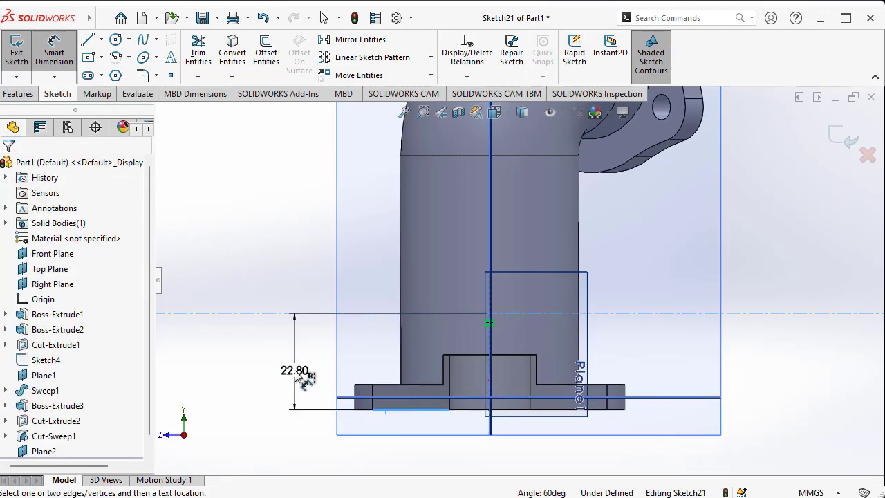
pyautogui.click(295, 374)
pyautogui.write('22.5')
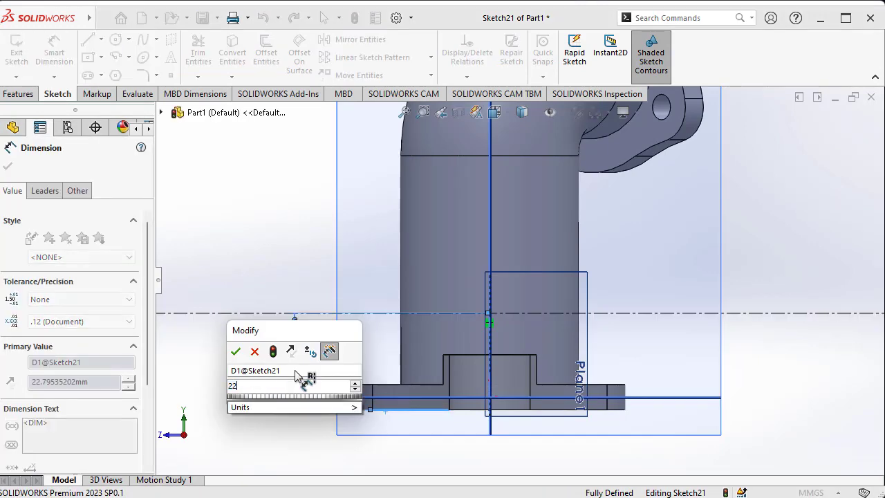
pyautogui.press('Return')
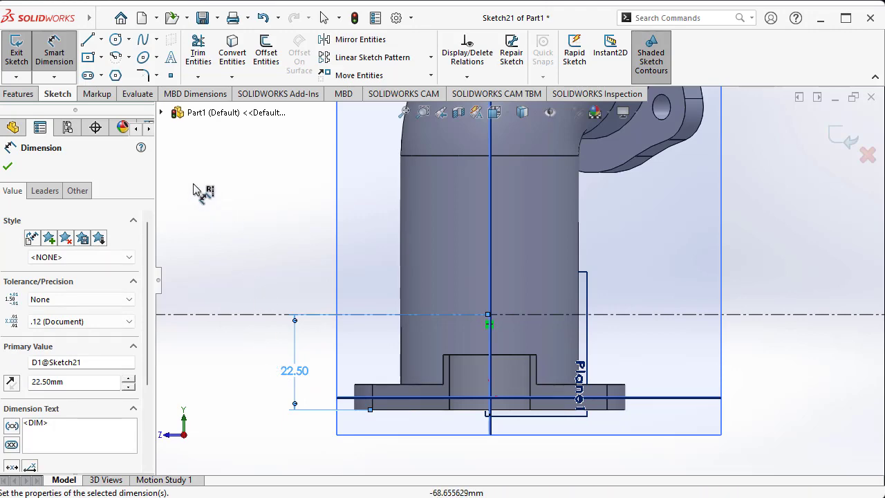
# Draw a circle with a 7 mm radius centred where the horizontal centerline crosses the pipe's vertical axis.
pyautogui.click(116, 41)
pyautogui.scroll(-2, 515, 336)
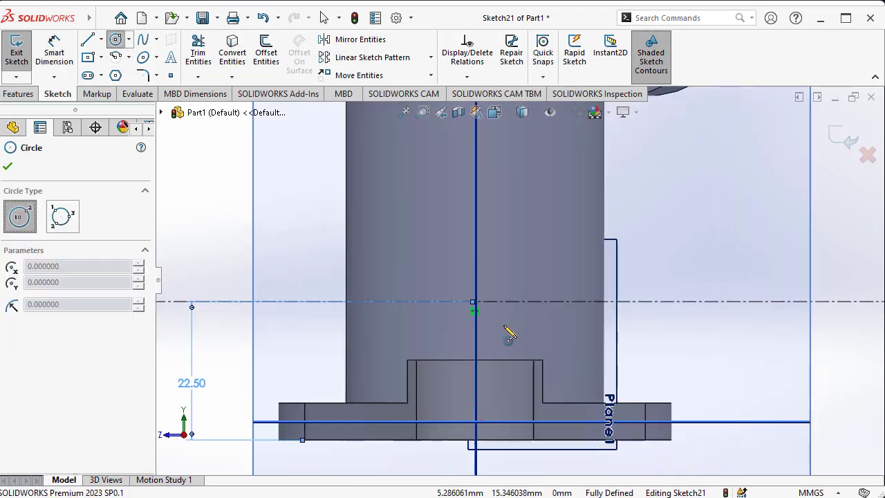
pyautogui.click(475, 302)
pyautogui.click(510, 309)
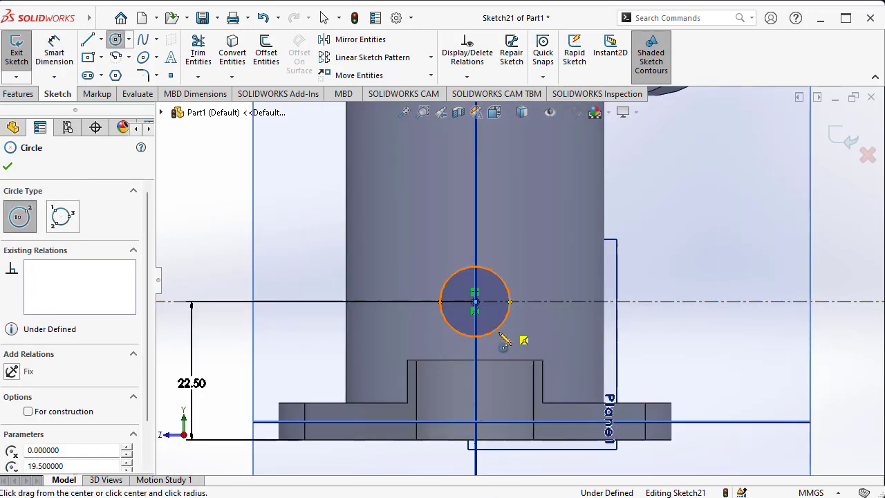
pyautogui.scroll(-1, 54, 400)
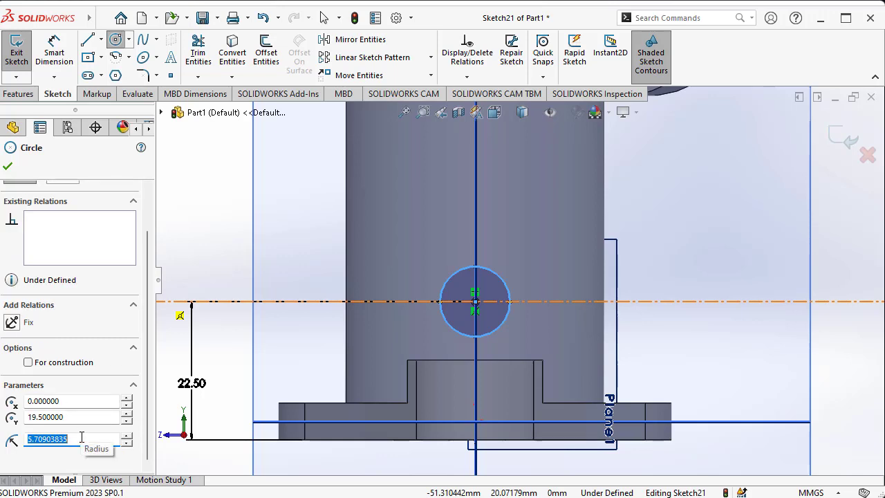
pyautogui.press('Return')
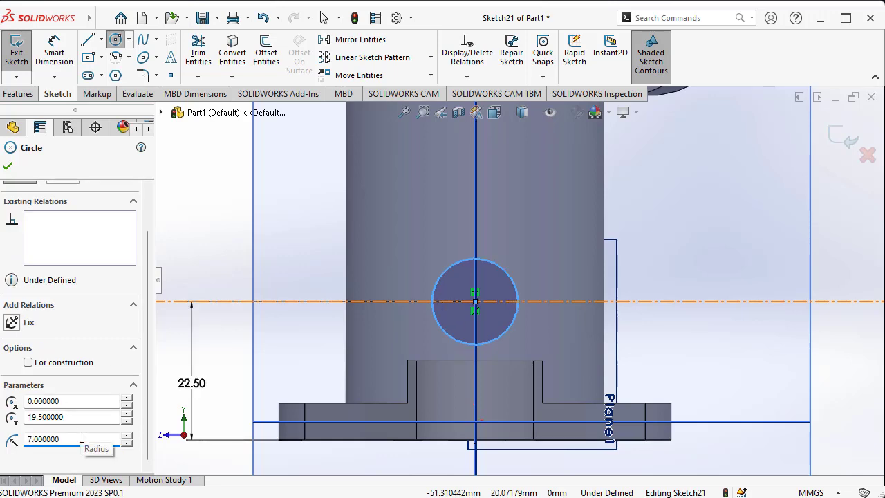
pyautogui.click(7, 165)
# Extrude the circle as a boss with the Up To Surface end condition, ending at the straight pipe's outer face.
pyautogui.click(18, 94)
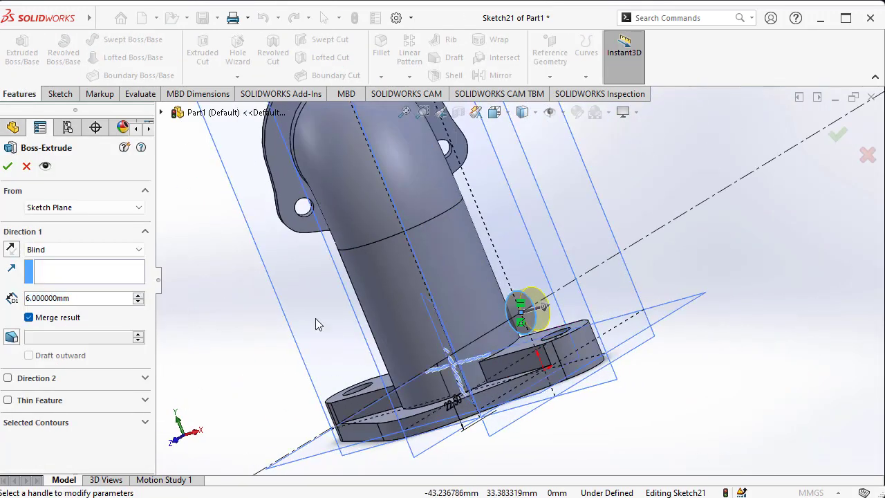
pyautogui.click(83, 249)
pyautogui.click(52, 289)
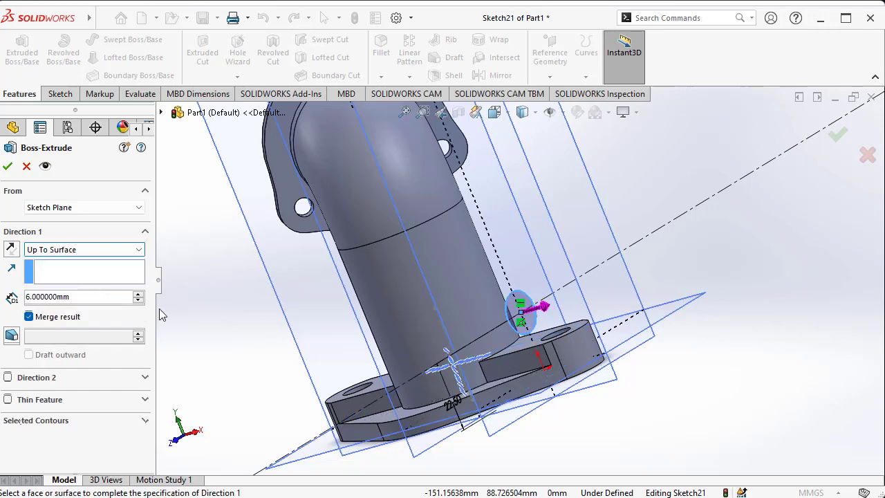
pyautogui.click(480, 293)
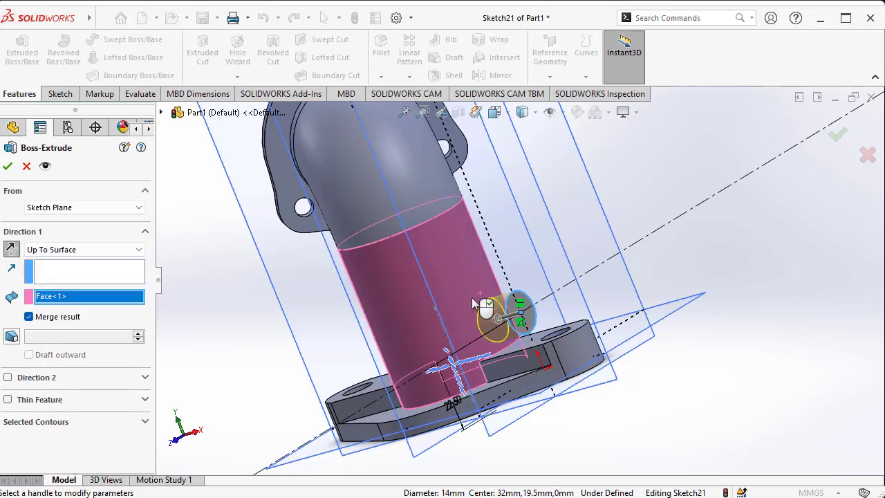
pyautogui.moveTo(475, 303)
pyautogui.mouseDown(button='middle')
pyautogui.moveTo(437, 302)
pyautogui.moveTo(476, 286)
pyautogui.mouseUp(button='middle')
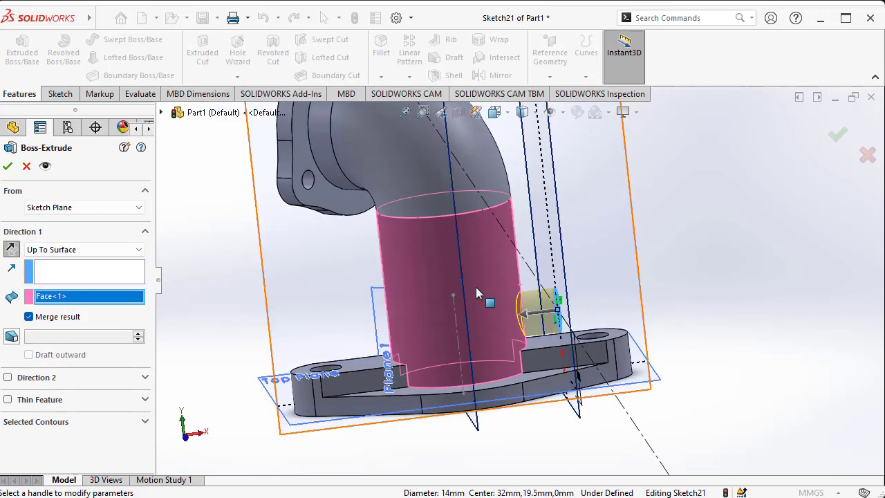
pyautogui.click(4, 170)
pyautogui.moveTo(649, 246); pyautogui.dragTo(553, 270, button='middle')
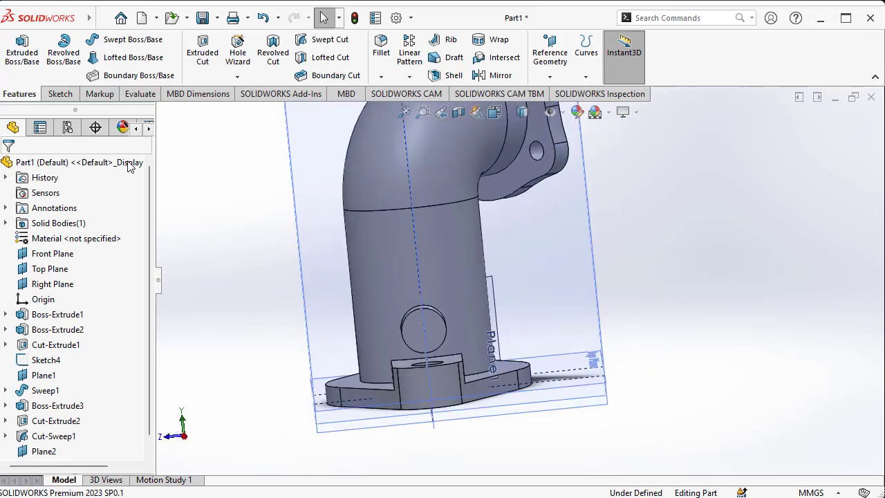
# Start a sketch on the side boss's flat end face and draw a smaller circle concentric with the boss.
pyautogui.click(60, 94)
pyautogui.click(16, 49)
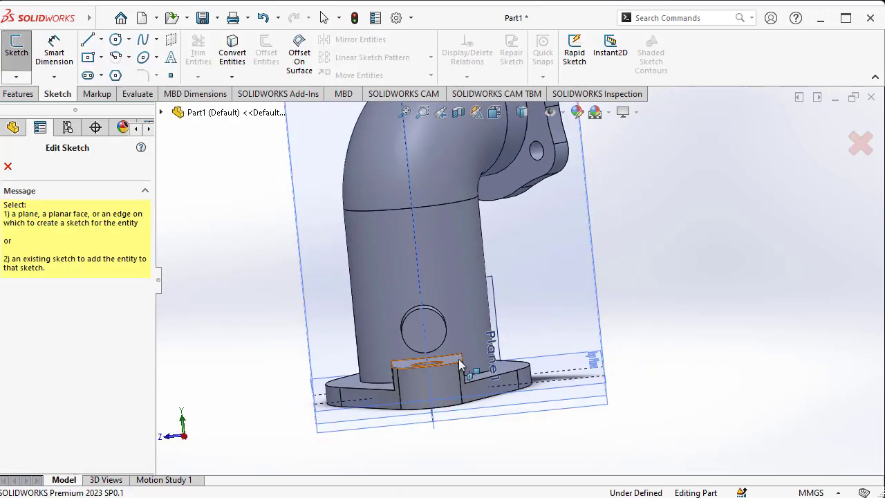
pyautogui.click(428, 332)
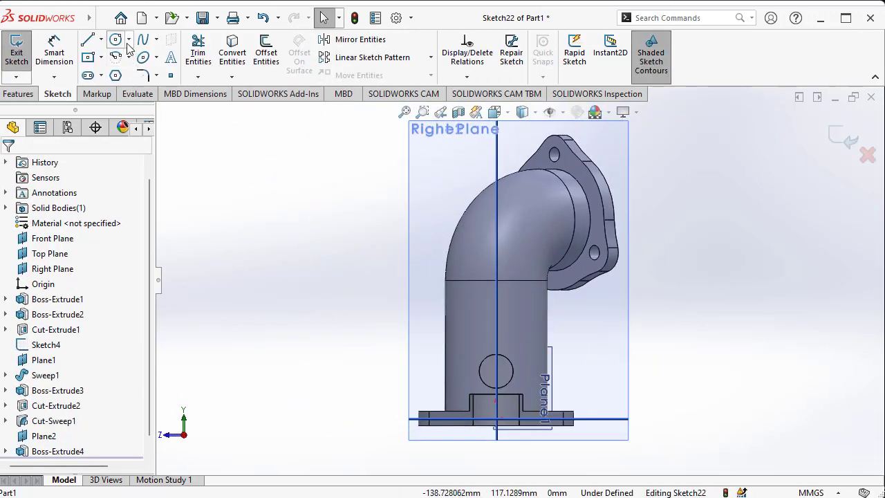
pyautogui.click(116, 39)
pyautogui.scroll(-3, 523, 335)
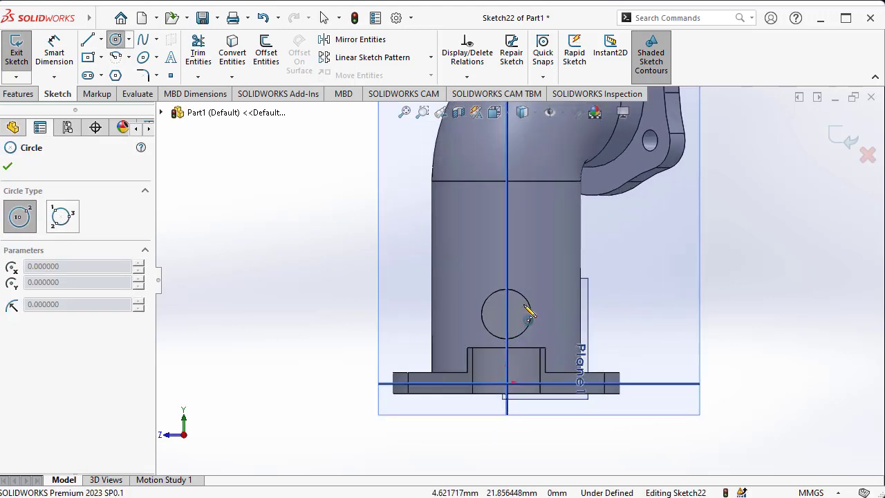
pyautogui.scroll(-3, 525, 311)
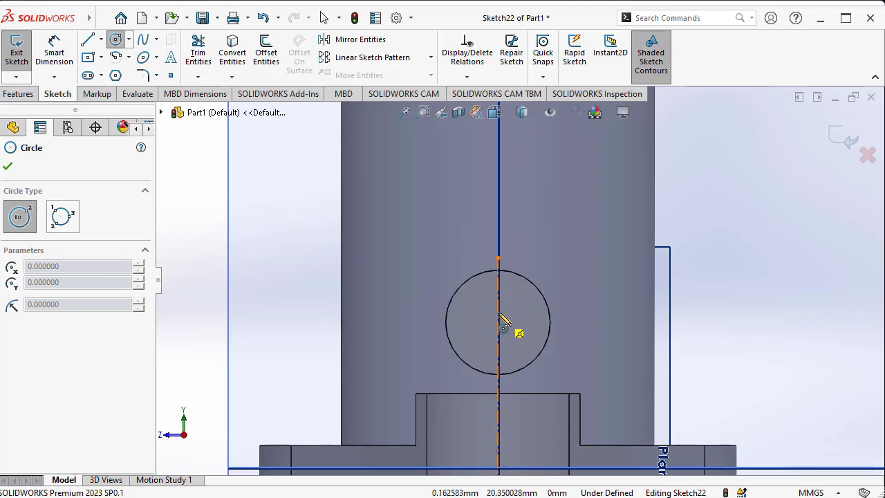
pyautogui.click(498, 322)
pyautogui.click(520, 324)
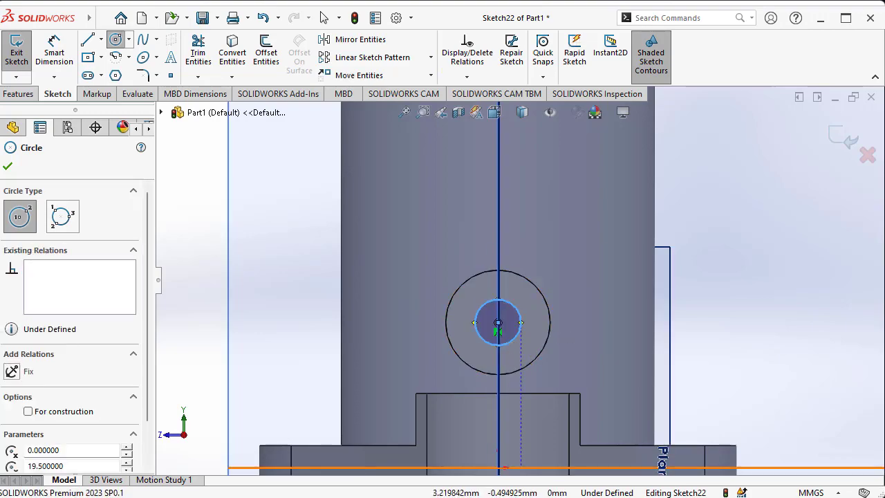
# Check the side boss's hole diameter in section A-A of drawing 15.png and set the sketched circle's radius to 4 mm.
pyautogui.hotkey('alt', 'Tab')
pyautogui.scroll(-2, 297, 349)
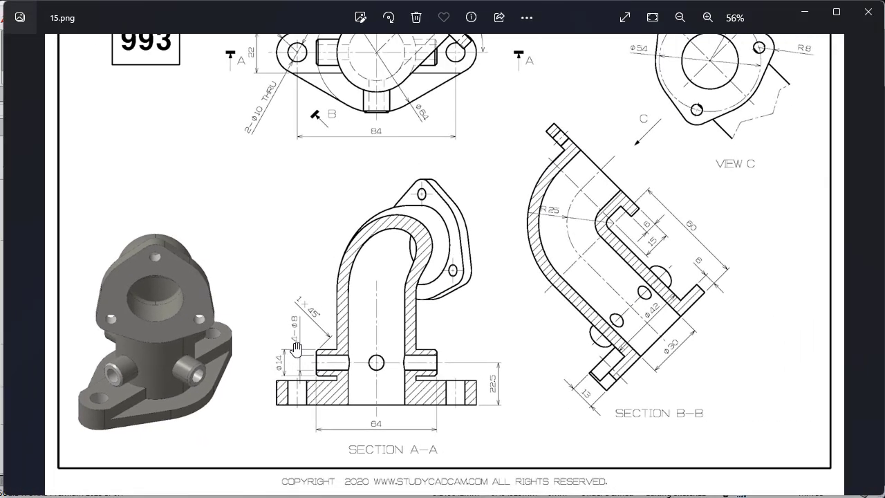
pyautogui.scroll(5, 290, 325)
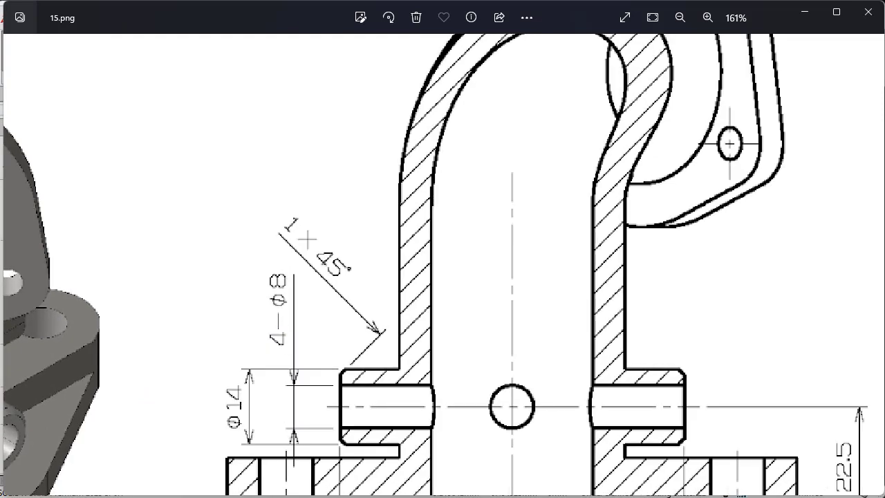
pyautogui.hotkey('alt', 'Tab')
pyautogui.scroll(-2, 72, 414)
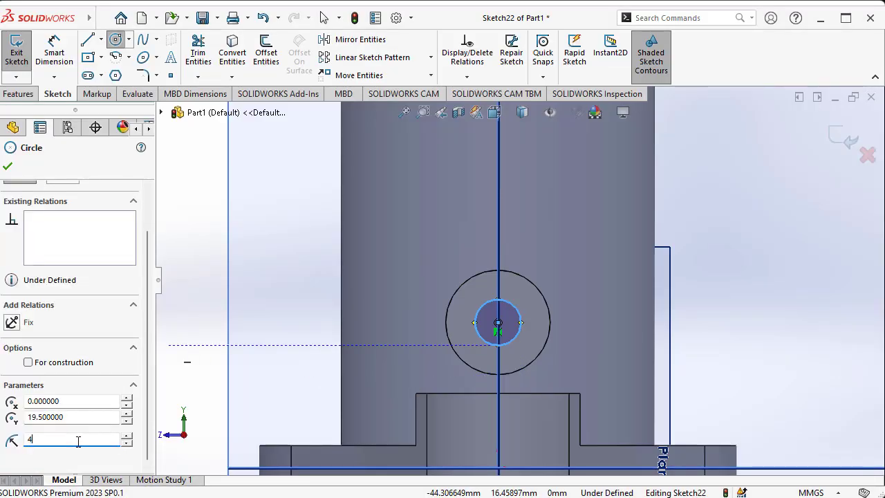
pyautogui.press('Return')
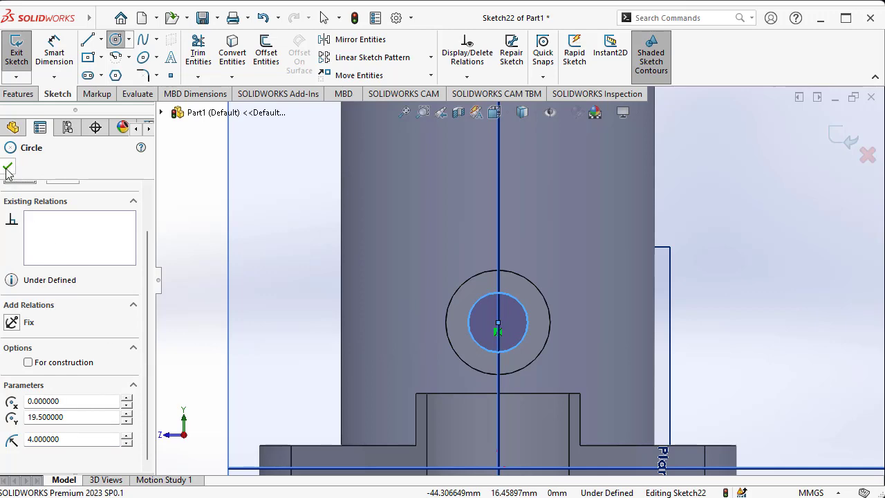
pyautogui.click(8, 168)
# Cut the circle Through All from the boss's end face across the pipe.
pyautogui.click(18, 94)
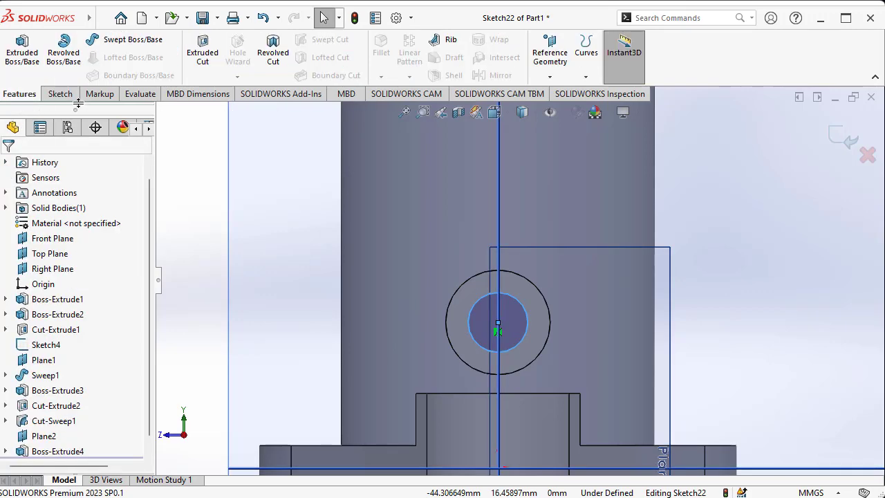
pyautogui.click(202, 52)
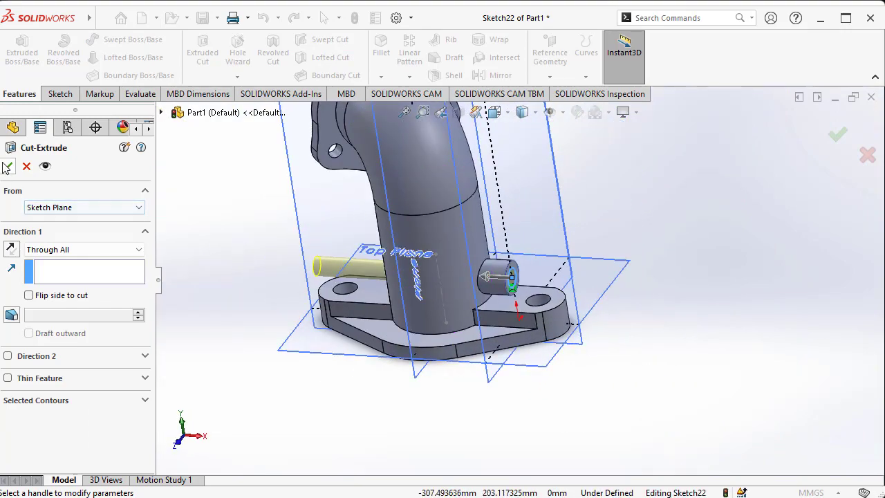
pyautogui.press('Return')
pyautogui.moveTo(634, 275)
pyautogui.mouseDown(button='middle')
pyautogui.moveTo(713, 264)
pyautogui.moveTo(642, 286)
pyautogui.moveTo(574, 274)
pyautogui.moveTo(650, 282)
pyautogui.mouseUp(button='middle')
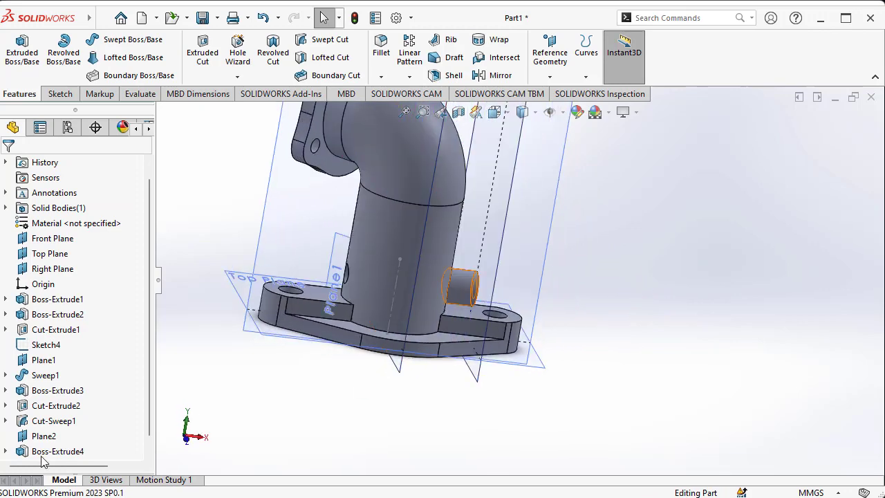
# Chamfer the outer circular edge of the side boss's end face by 1 mm at 45°.
pyautogui.scroll(1, 82, 403)
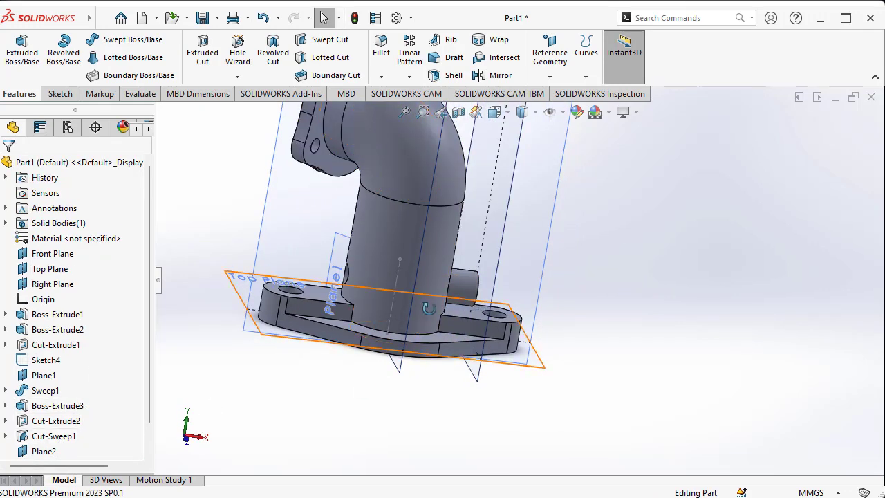
pyautogui.moveTo(469, 300); pyautogui.dragTo(424, 308, button='middle')
pyautogui.scroll(-1, 448, 283)
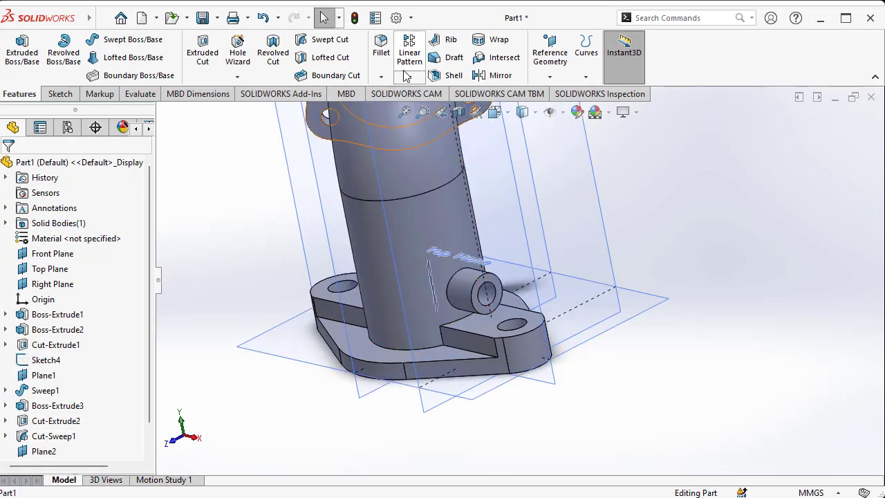
pyautogui.click(381, 76)
pyautogui.click(406, 109)
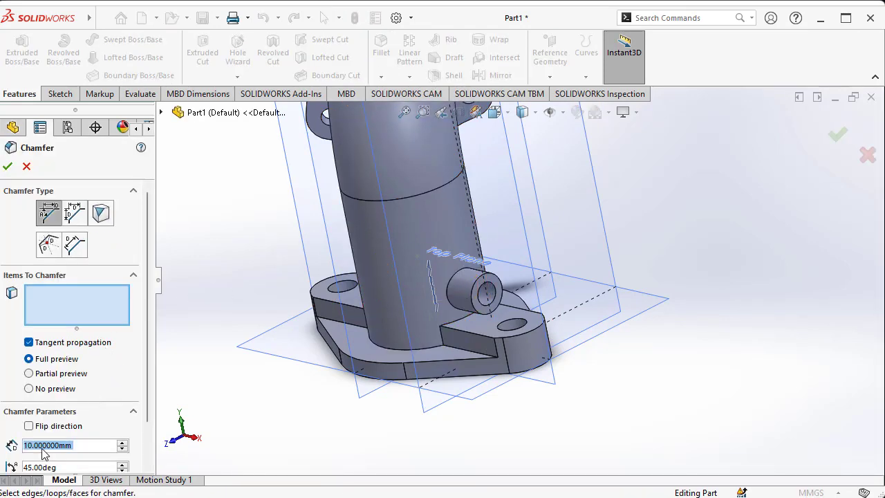
pyautogui.scroll(-2, 146, 355)
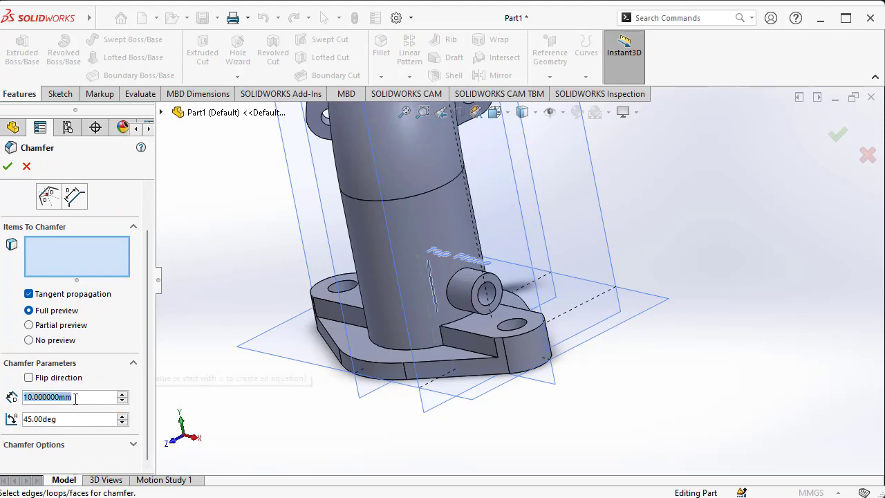
pyautogui.write('1')
pyautogui.press('Return')
pyautogui.scroll(-3, 488, 296)
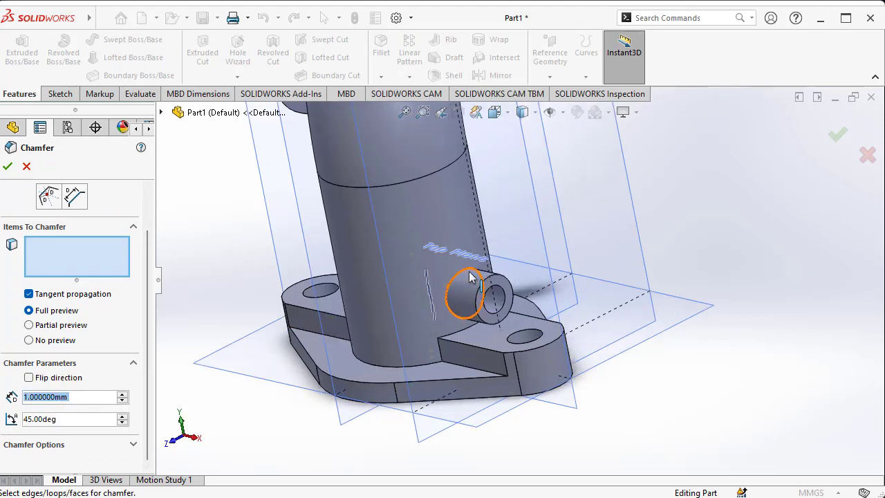
pyautogui.click(504, 286)
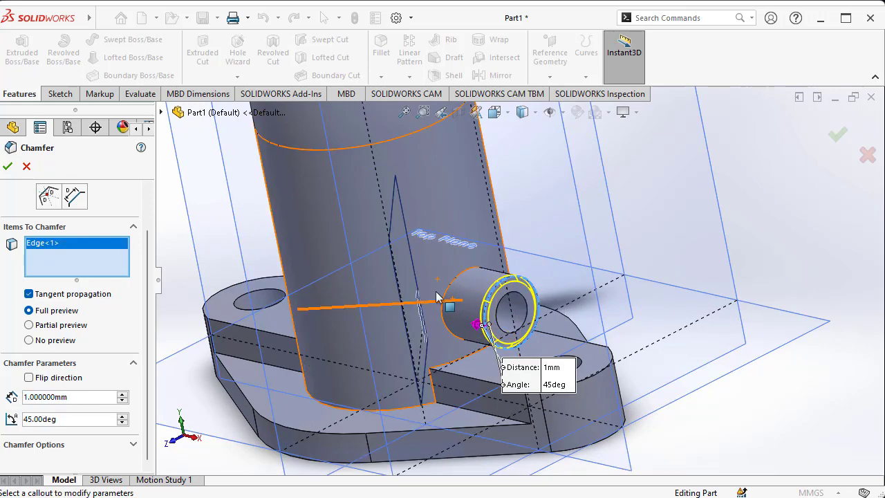
pyautogui.click(7, 167)
# Mirror the side boss, its hole cut and its chamfer about the Right Plane to the pipe's opposite side.
pyautogui.scroll(3, 405, 309)
pyautogui.moveTo(405, 308); pyautogui.dragTo(459, 294, button='middle')
pyautogui.scroll(-3, 97, 379)
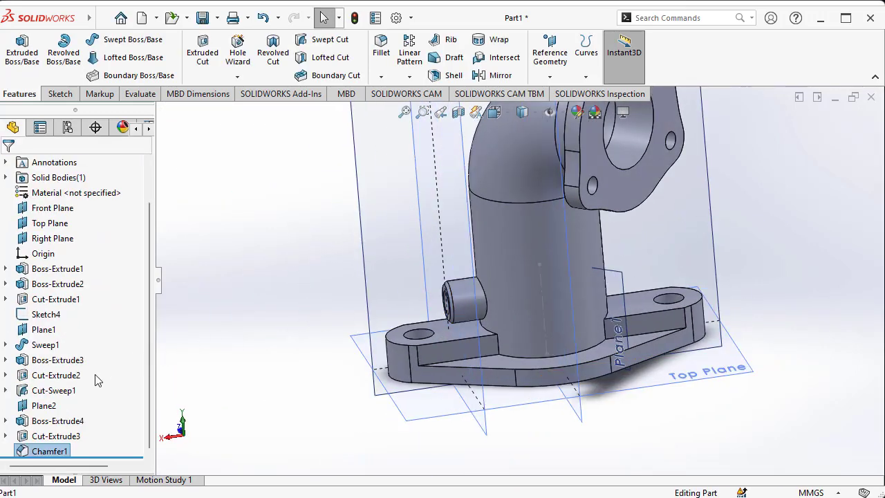
pyautogui.scroll(3, 555, 325)
pyautogui.moveTo(555, 325); pyautogui.dragTo(515, 349, button='middle')
pyautogui.click(58, 421)
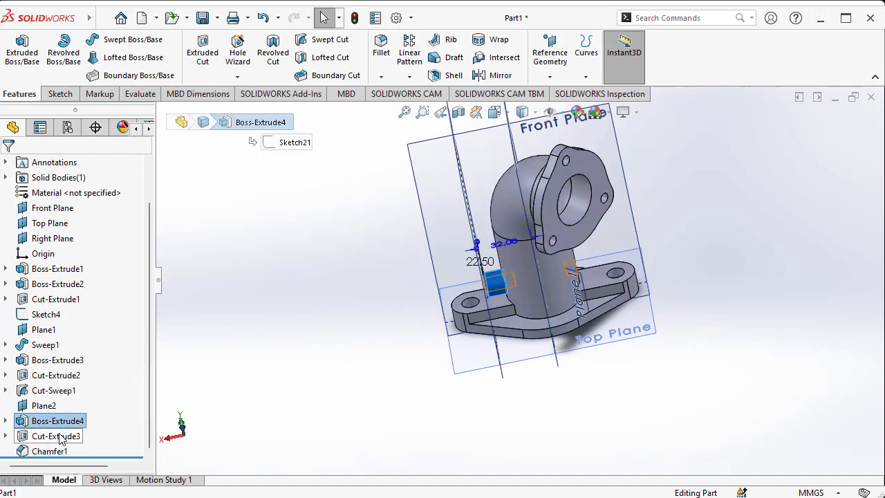
pyautogui.keyDown('ctrl'); pyautogui.click(55, 437); pyautogui.keyUp('ctrl')
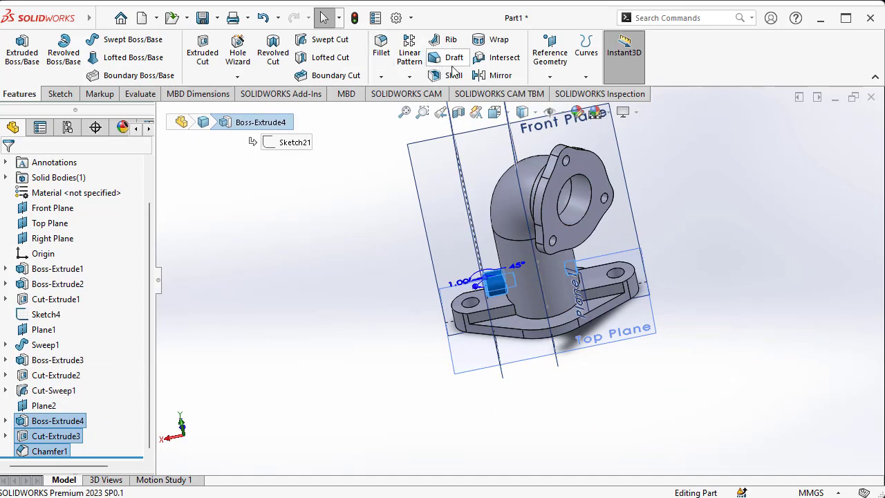
pyautogui.click(411, 77)
pyautogui.click(425, 128)
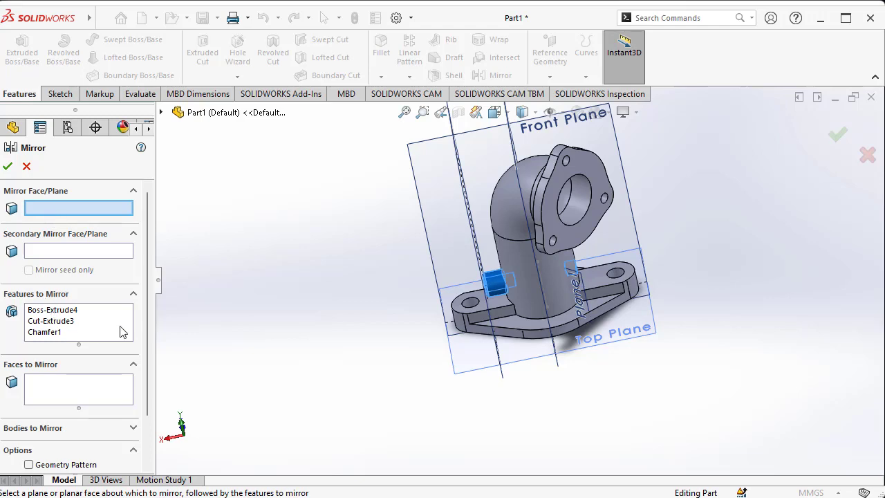
pyautogui.click(553, 348)
pyautogui.click(8, 167)
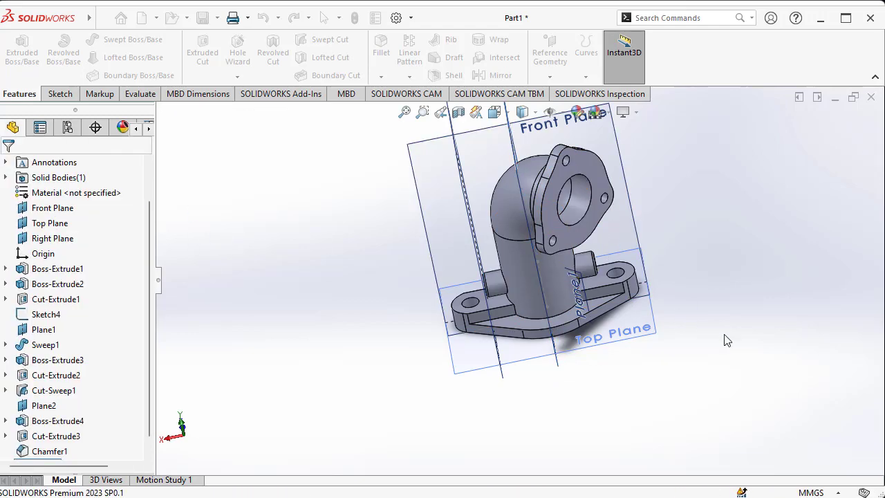
# Create a reference plane offset 32 mm from the Front Plane, on the unflipped side.
pyautogui.moveTo(588, 271); pyautogui.dragTo(487, 297, button='middle')
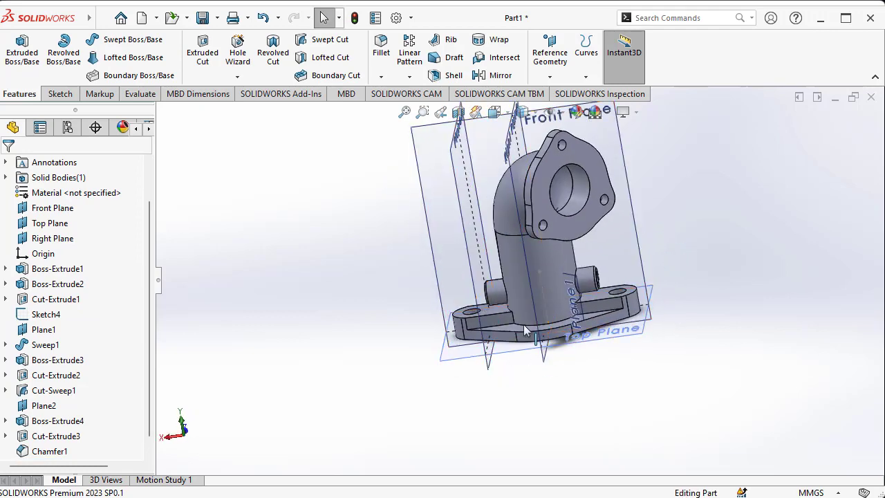
pyautogui.moveTo(523, 324); pyautogui.dragTo(600, 313, button='middle')
pyautogui.click(60, 94)
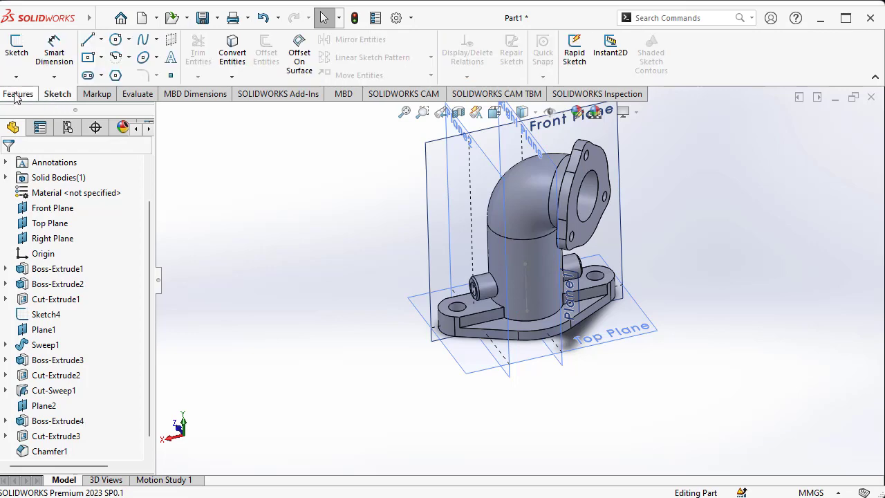
pyautogui.click(20, 94)
pyautogui.click(550, 75)
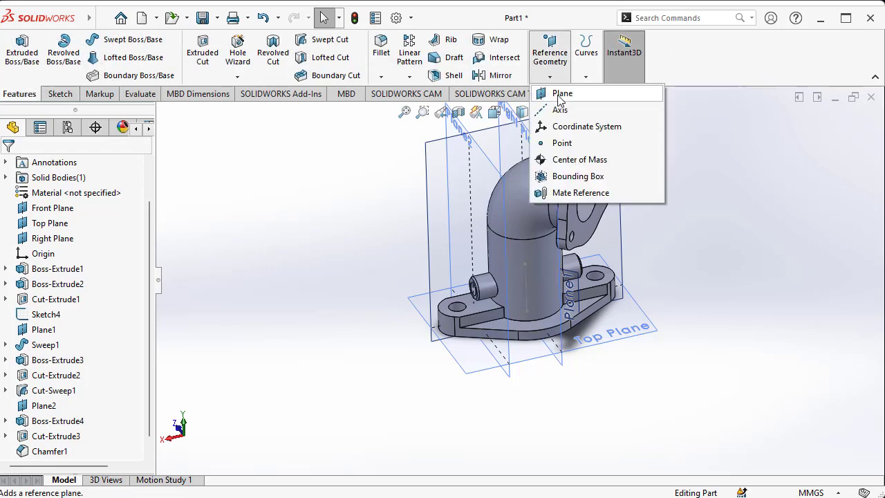
pyautogui.click(562, 93)
pyautogui.click(501, 139)
pyautogui.moveTo(490, 247); pyautogui.dragTo(413, 304, button='middle')
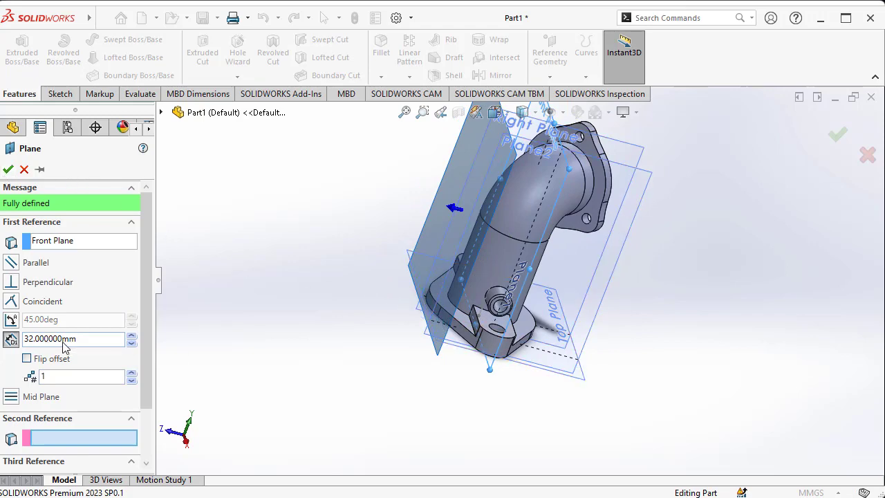
pyautogui.press('Return')
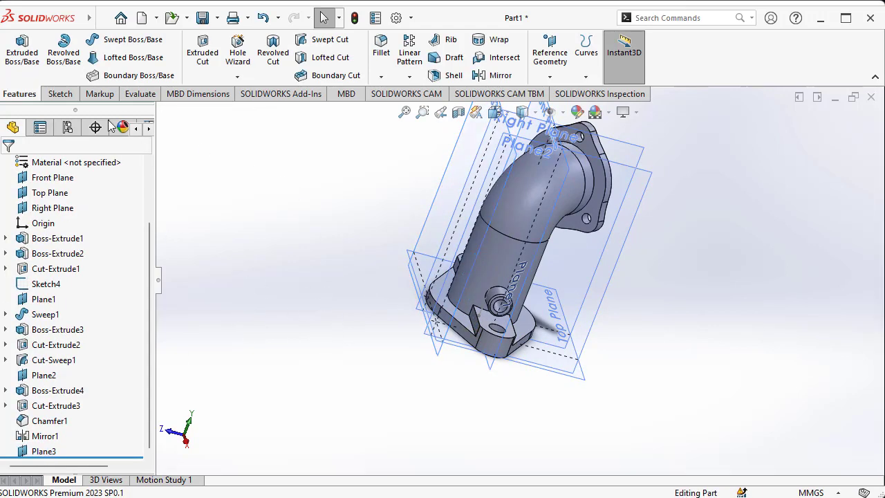
# Start a sketch on the new offset plane and draw a horizontal construction line from the side boss's end midpoint across the pipe.
pyautogui.click(60, 94)
pyautogui.click(16, 47)
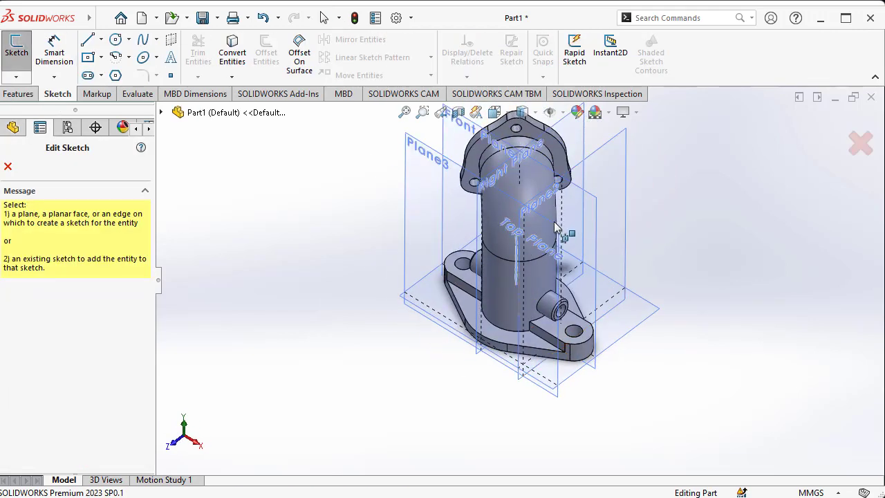
pyautogui.click(551, 225)
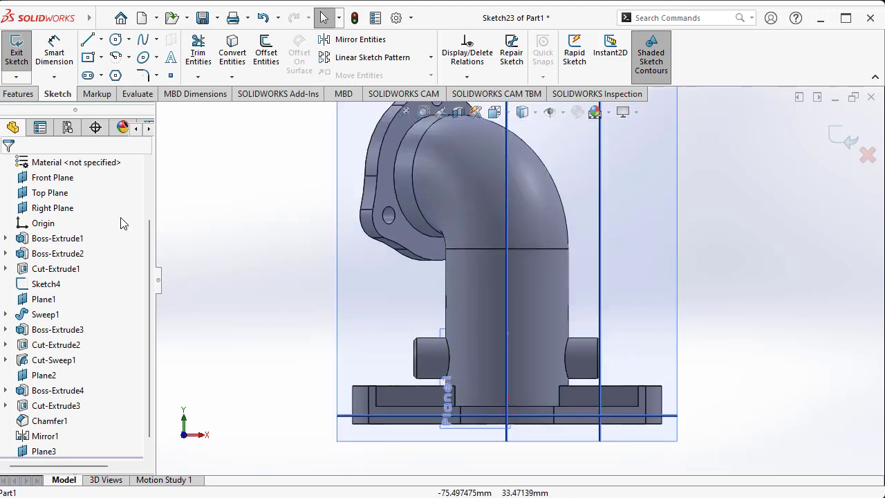
pyautogui.click(101, 39)
pyautogui.click(131, 73)
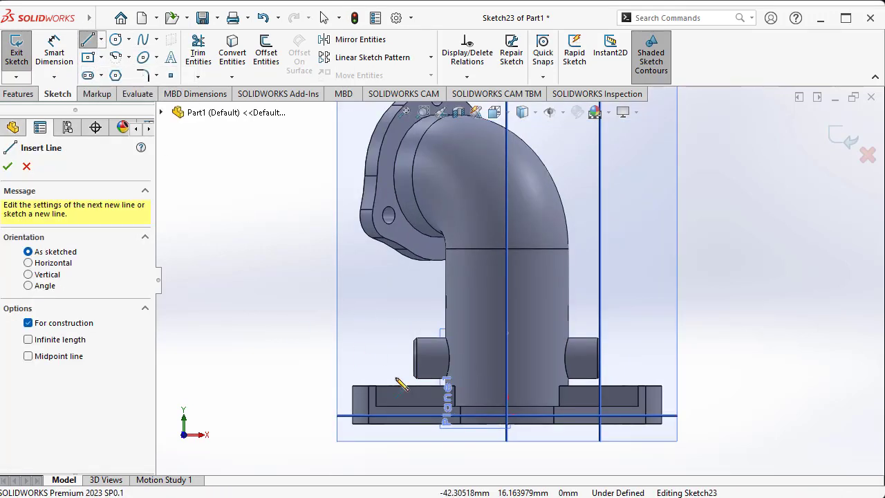
pyautogui.click(413, 358)
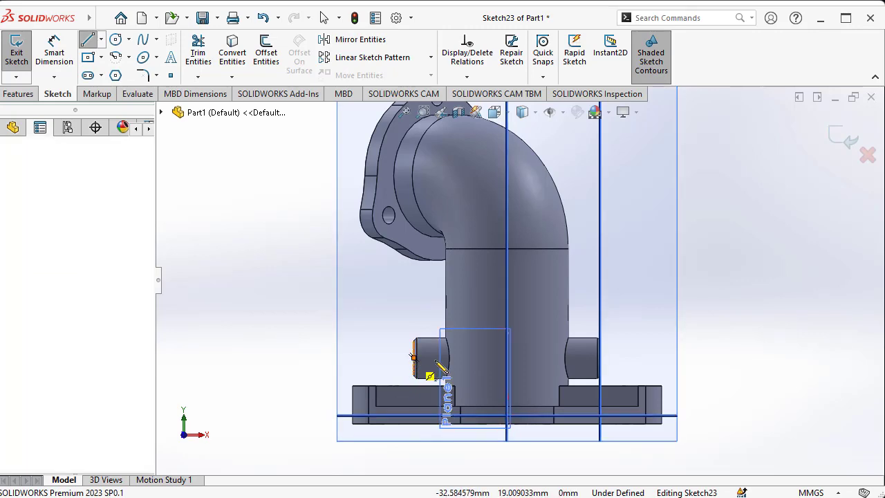
pyautogui.click(553, 358)
pyautogui.rightClick(356, 301)
pyautogui.click(366, 310)
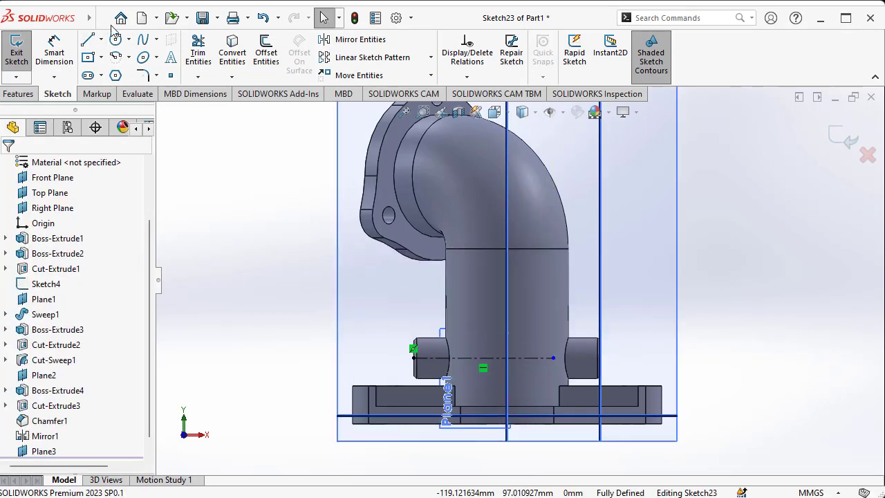
# Sketch a circle centred where the construction line crosses the pipe's axis and set its radius to 7 mm.
pyautogui.click(508, 359)
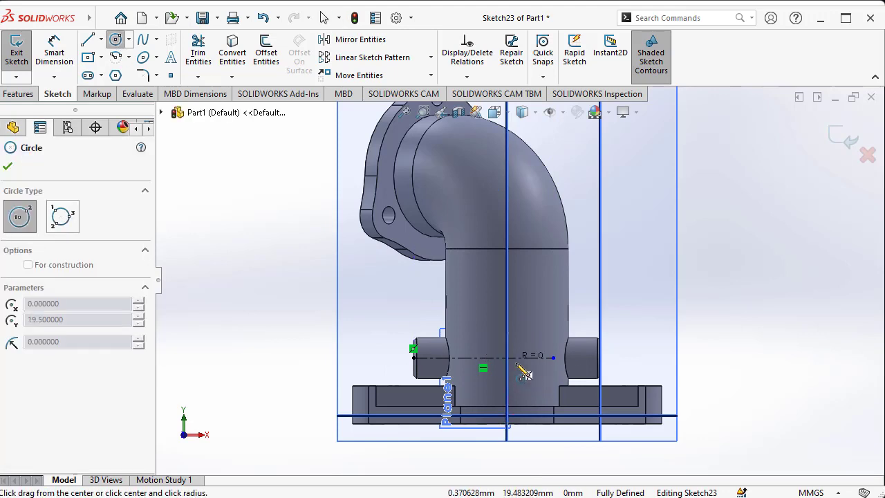
pyautogui.click(526, 377)
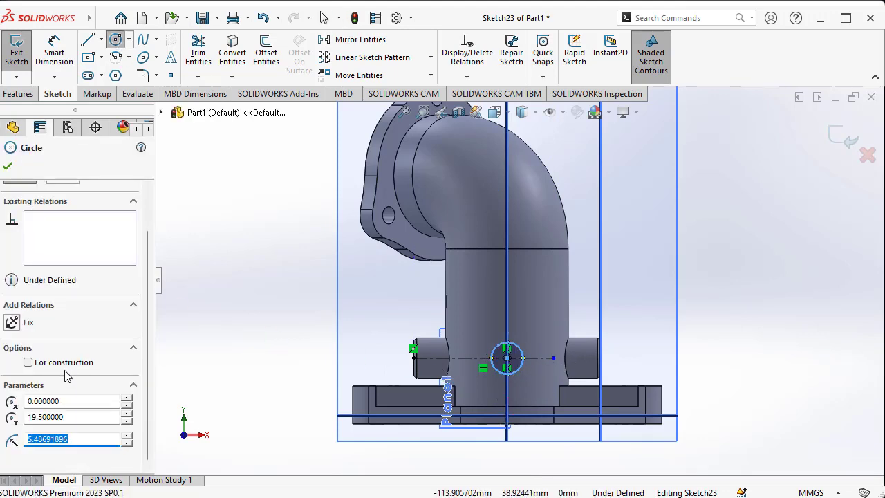
pyautogui.click(83, 438)
pyautogui.write('7')
pyautogui.press('Return')
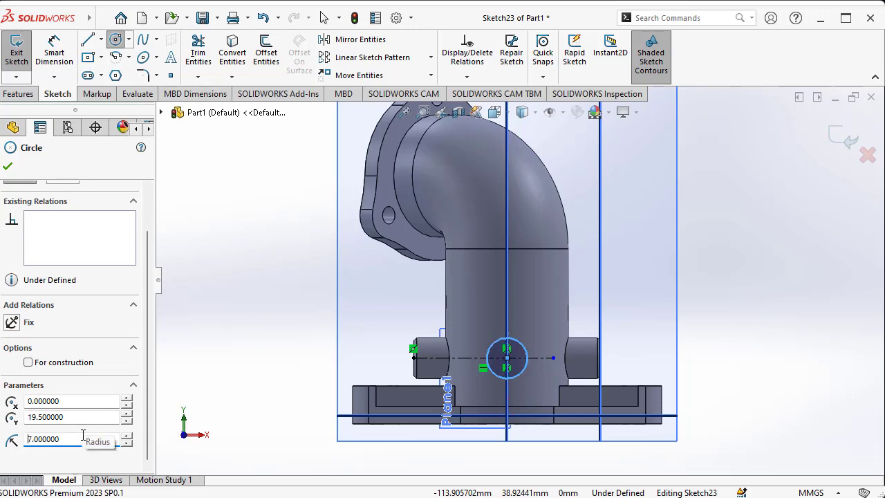
pyautogui.click(8, 167)
# Extrude the circle Up To Surface, ending at the pipe's outer cylindrical face, with the result merged.
pyautogui.click(19, 93)
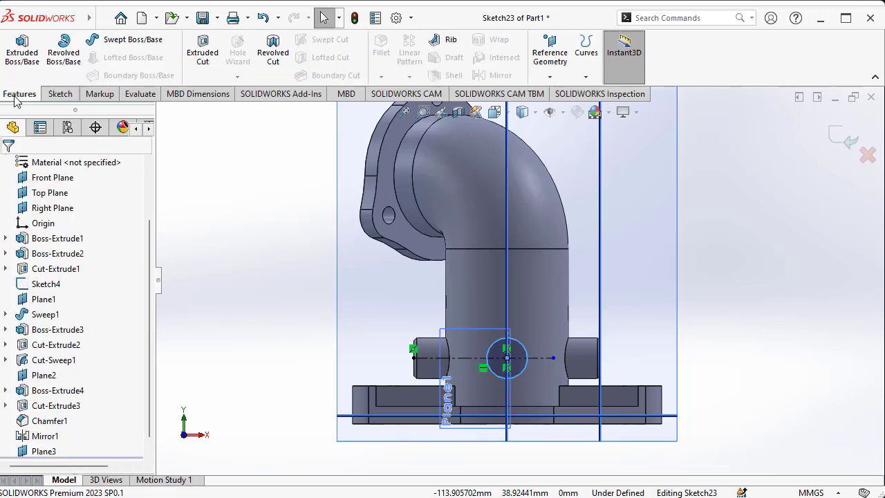
pyautogui.click(22, 52)
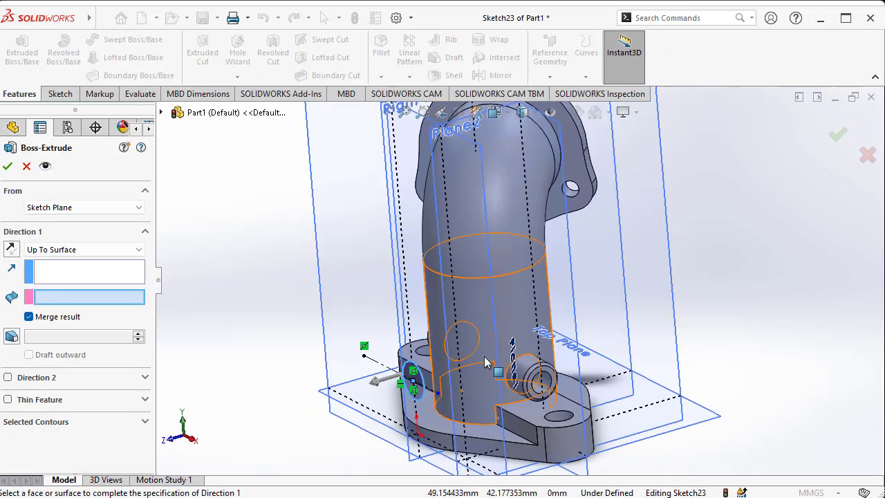
pyautogui.click(483, 354)
pyautogui.click(8, 166)
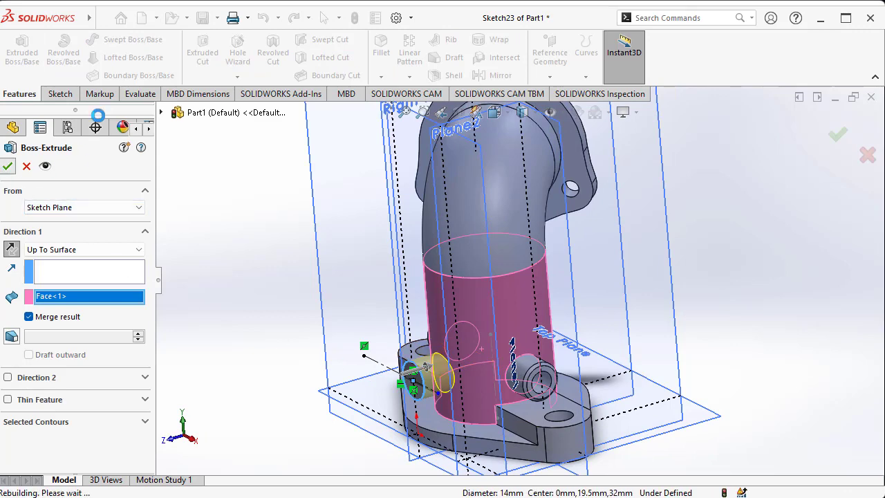
# Start a sketch on the new boss's end face and draw a concentric circle of about 3.1 mm radius.
pyautogui.click(57, 94)
pyautogui.click(16, 45)
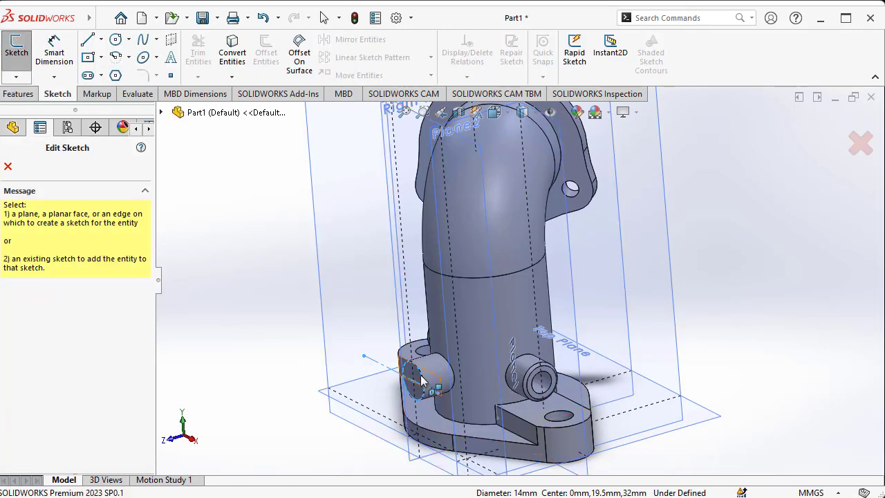
pyautogui.click(415, 377)
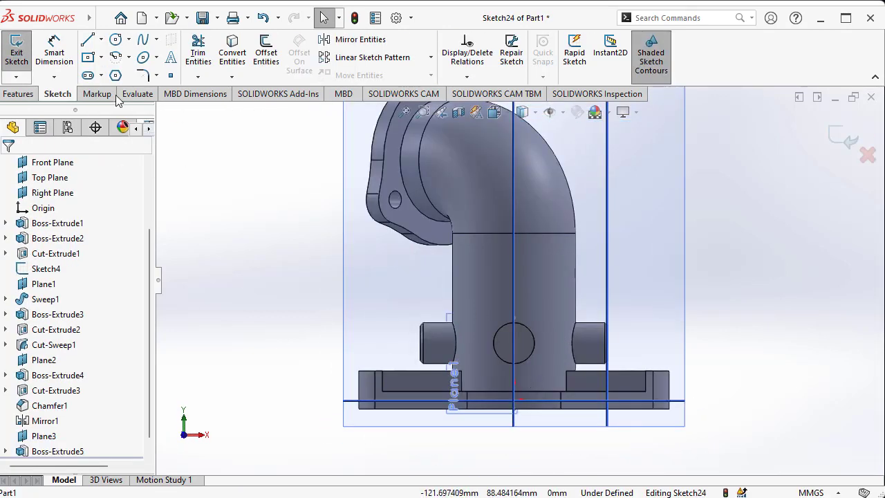
pyautogui.click(115, 39)
pyautogui.scroll(-6, 497, 335)
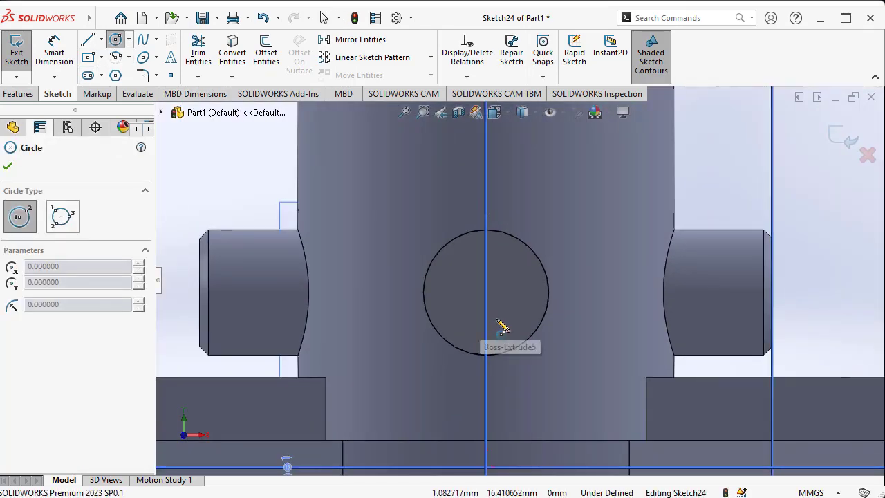
pyautogui.click(486, 292)
pyautogui.click(497, 317)
pyautogui.scroll(-3, 77, 418)
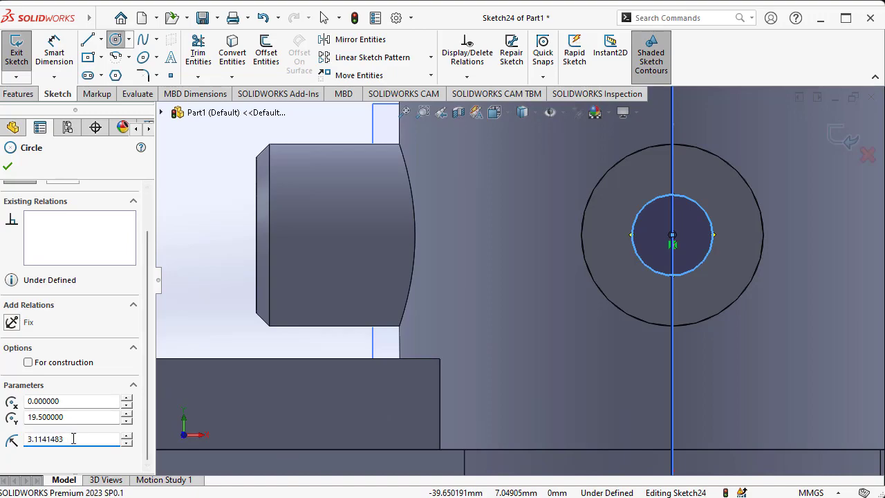
# Check the boss hole diameter in drawing 15.png and set the concentric circle's radius to 4 mm.
pyautogui.hotkey('alt', 'Tab')
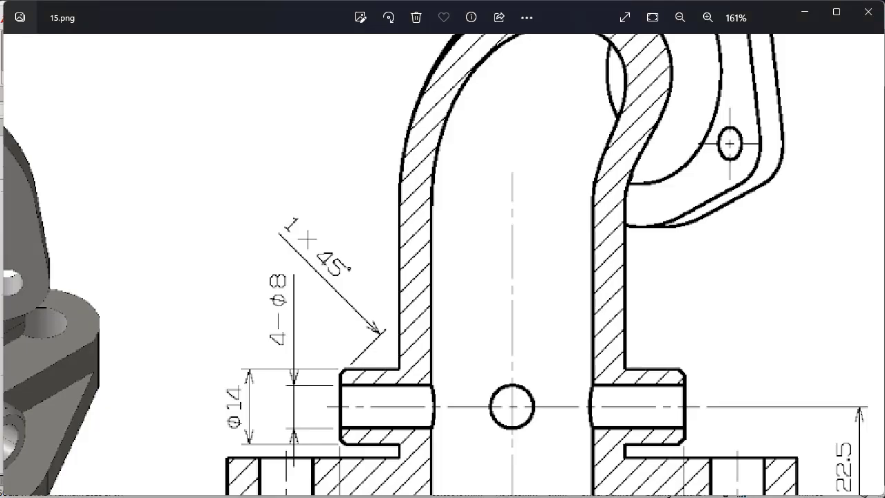
pyautogui.hotkey('alt', 'Tab')
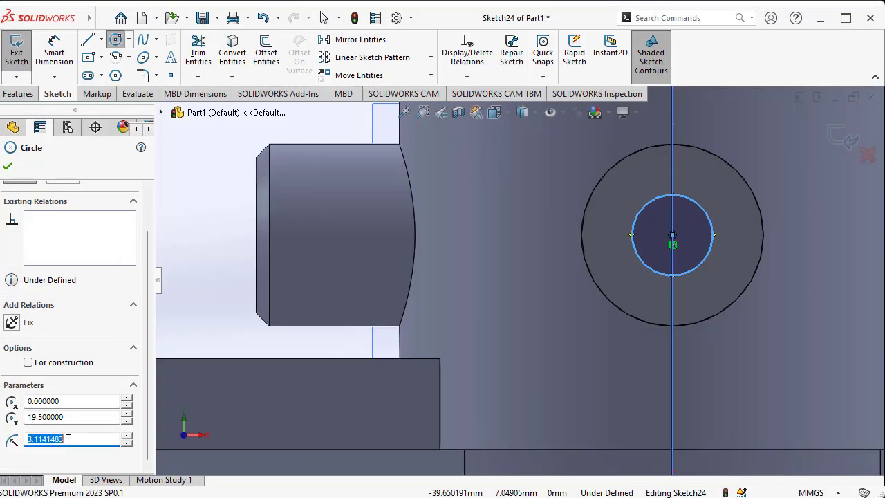
pyautogui.press('Return')
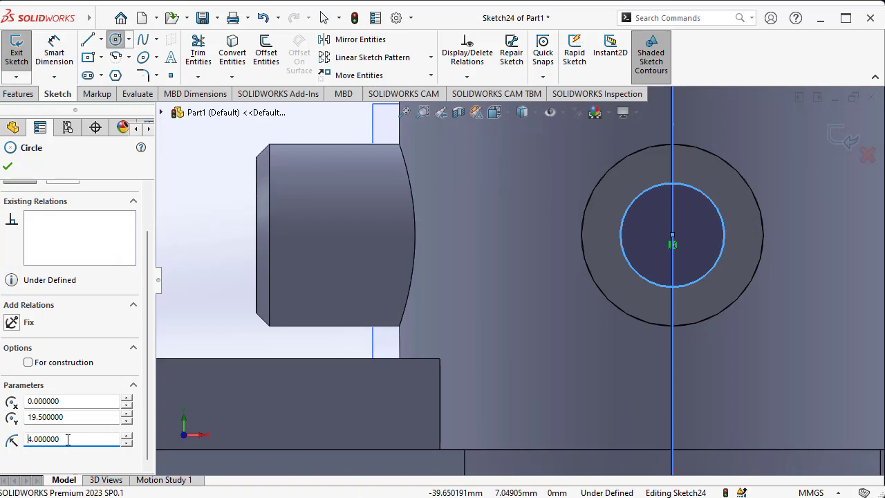
pyautogui.click(8, 168)
# Cut the 4 mm radius circle Through All from the front boss's end face across the pipe.
pyautogui.click(17, 93)
pyautogui.click(202, 52)
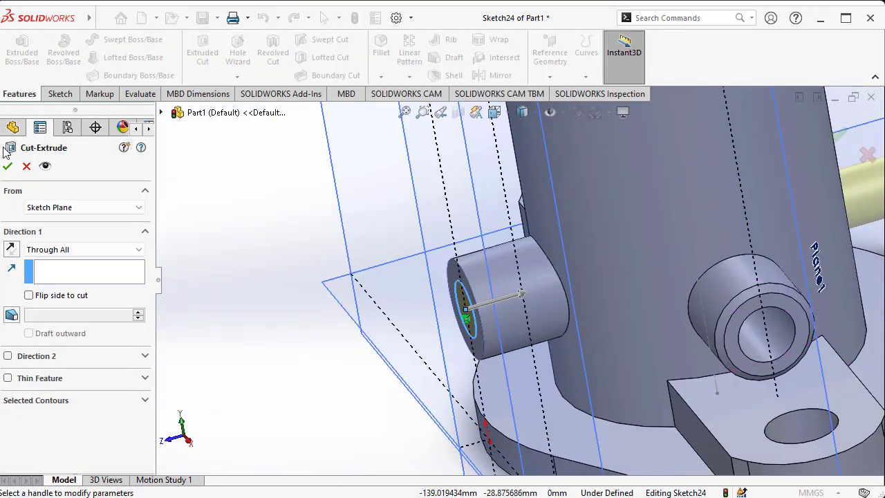
pyautogui.click(7, 166)
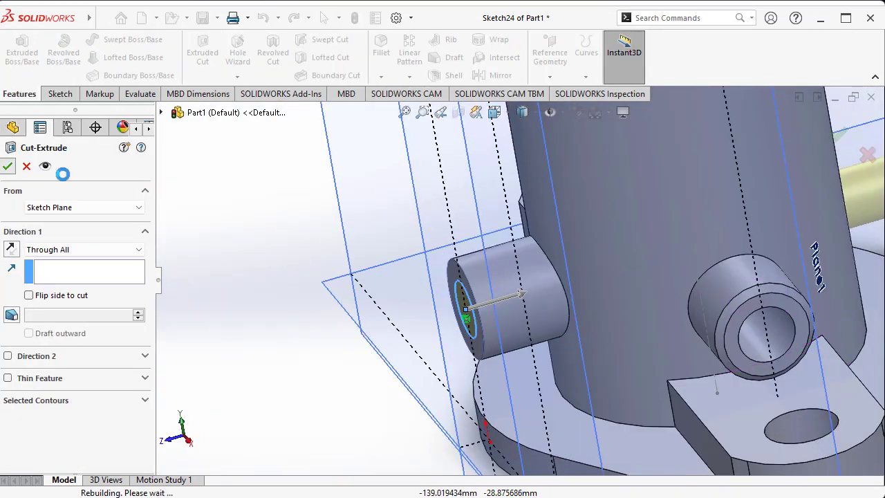
# Chamfer the outer circular edge of the front boss's end face by 1 mm at 45°.
pyautogui.scroll(8, 359, 249)
pyautogui.moveTo(486, 252); pyautogui.dragTo(429, 243, button='middle')
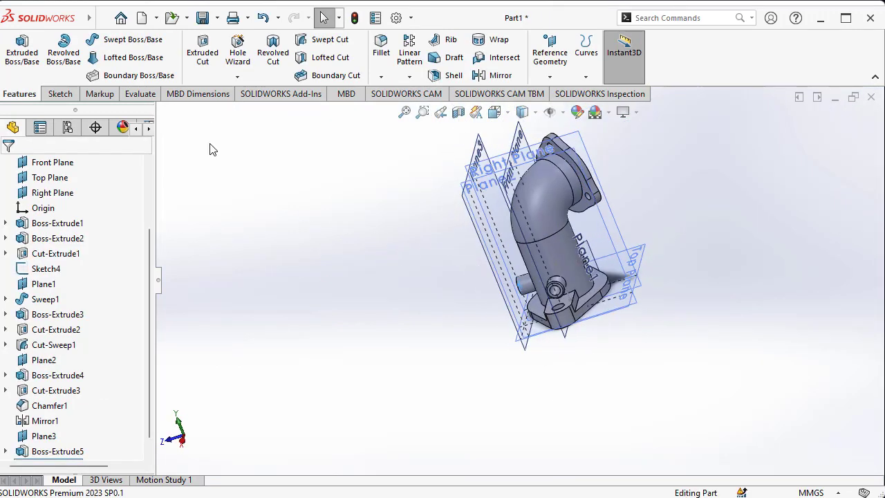
pyautogui.click(381, 77)
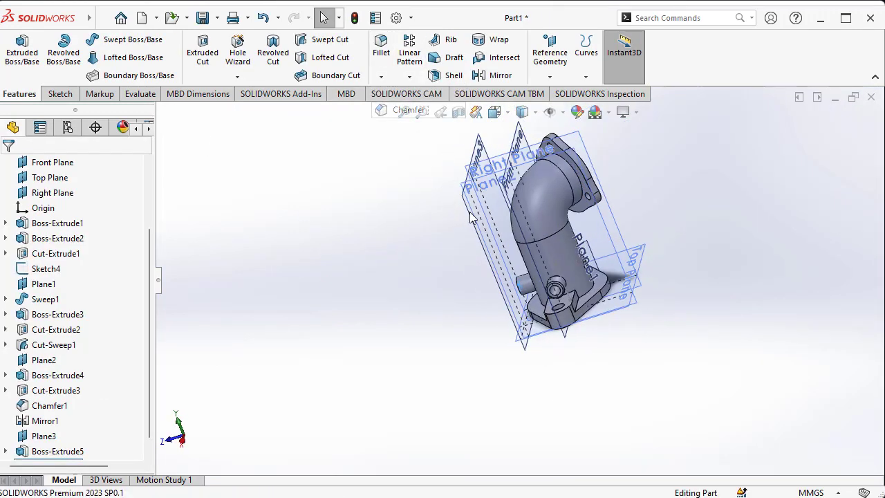
pyautogui.click(404, 108)
pyautogui.hotkey('ctrl', '7')
pyautogui.scroll(-6, 488, 313)
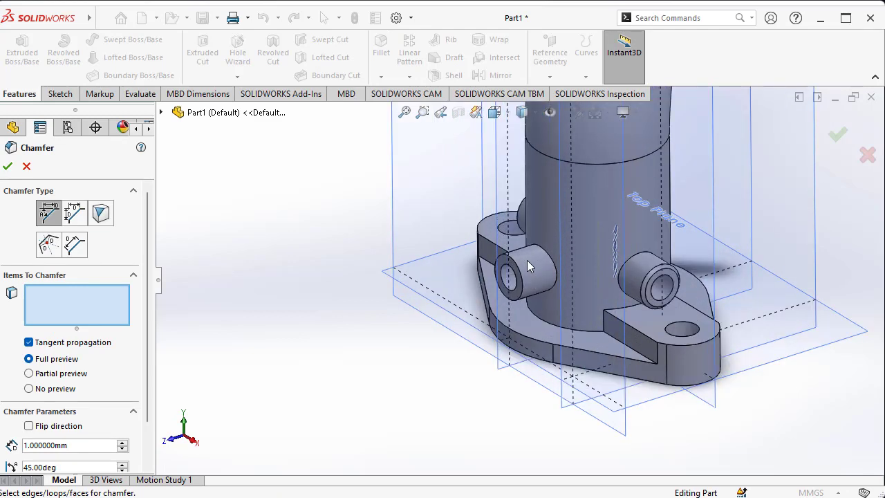
pyautogui.click(520, 288)
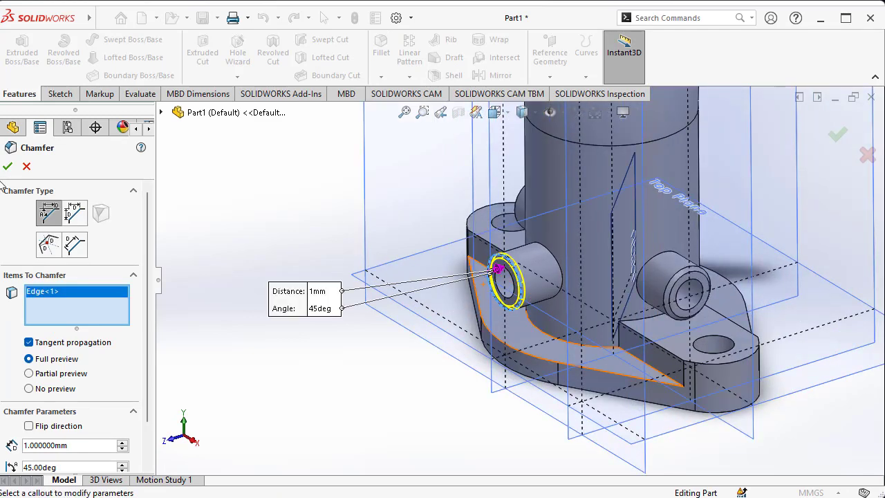
pyautogui.click(8, 167)
# Mirror the front boss, its hole cut and its chamfer about the Front Plane.
pyautogui.moveTo(304, 243)
pyautogui.mouseDown(button='middle')
pyautogui.moveTo(298, 222)
pyautogui.moveTo(293, 235)
pyautogui.mouseUp(button='middle')
pyautogui.scroll(-2, 79, 304)
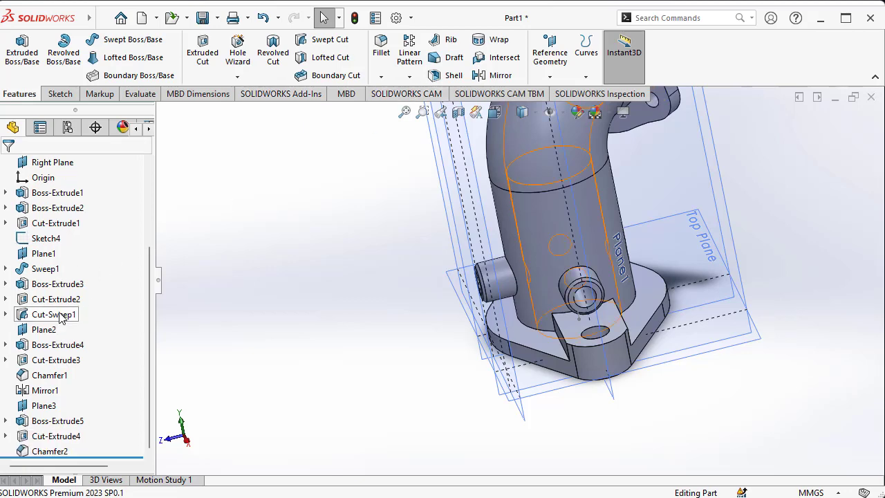
pyautogui.click(42, 420)
pyautogui.keyDown('shift'); pyautogui.click(50, 450); pyautogui.keyUp('shift')
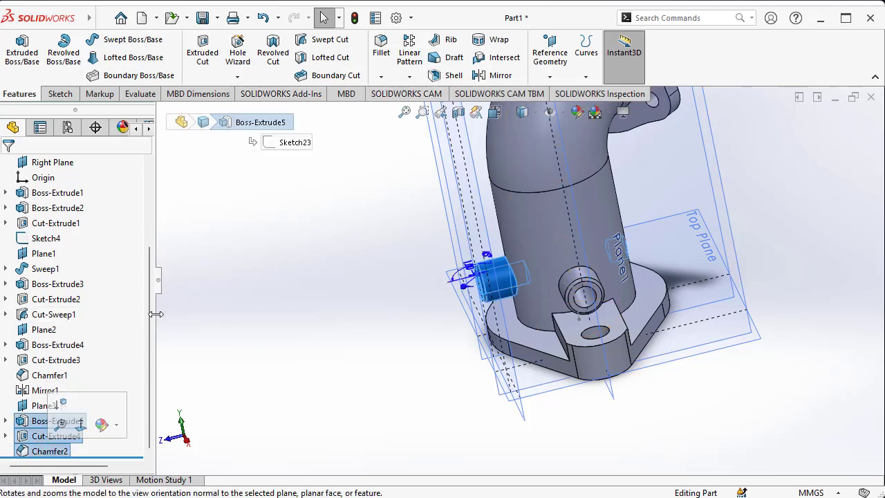
pyautogui.click(410, 76)
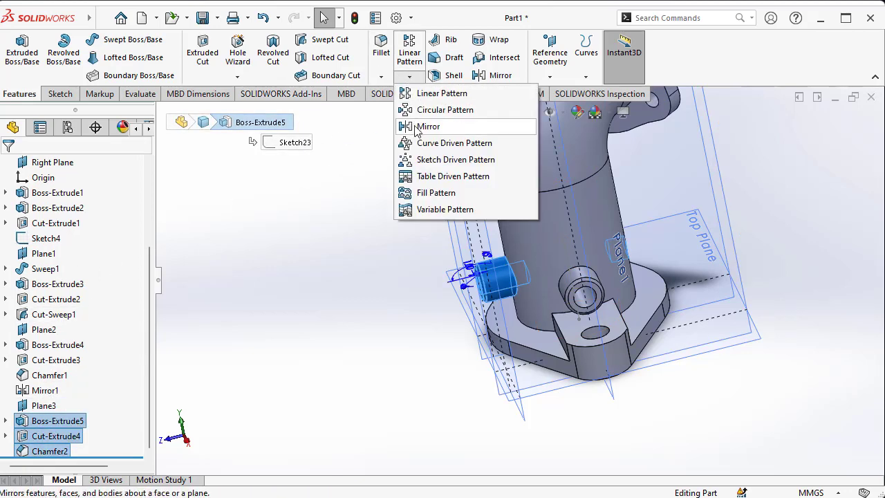
pyautogui.click(421, 127)
pyautogui.scroll(6, 562, 398)
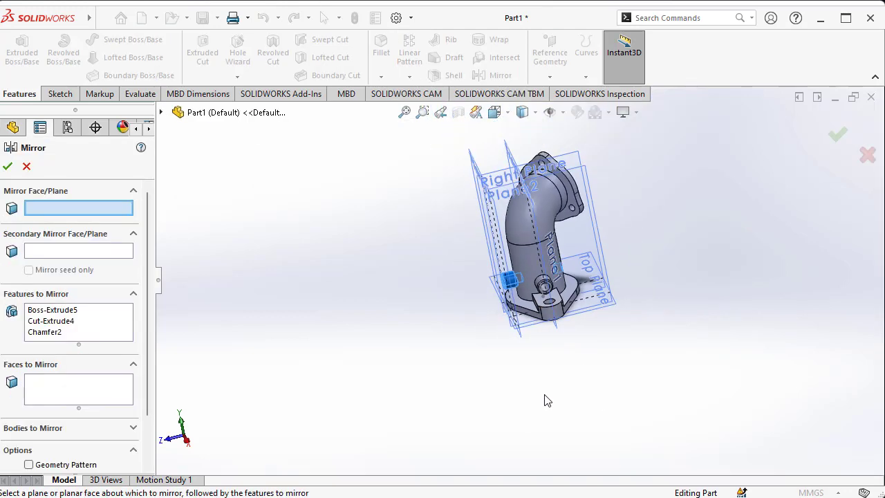
pyautogui.click(510, 174)
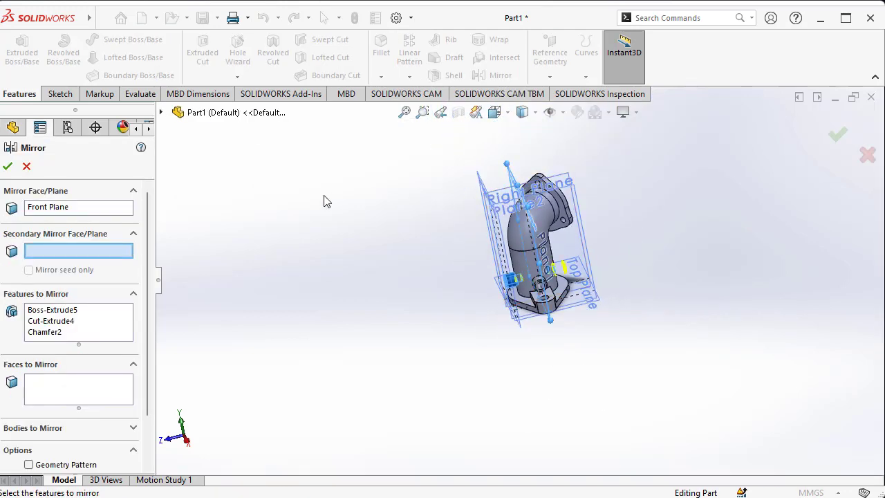
pyautogui.click(8, 167)
pyautogui.moveTo(608, 228); pyautogui.dragTo(622, 255, button='middle')
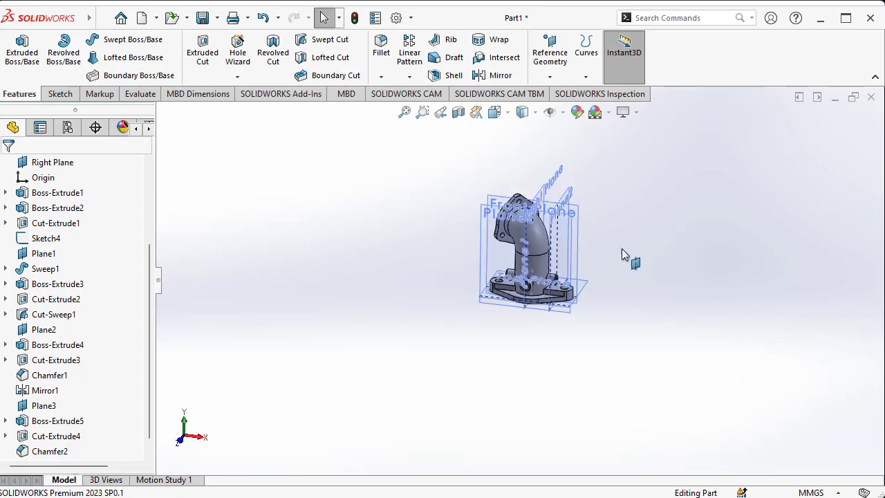
# Switch to the isometric view and hide the Front, Top and Right Planes plus reference planes Plane1, Plane2 and Plane3.
pyautogui.hotkey('ctrl', '7')
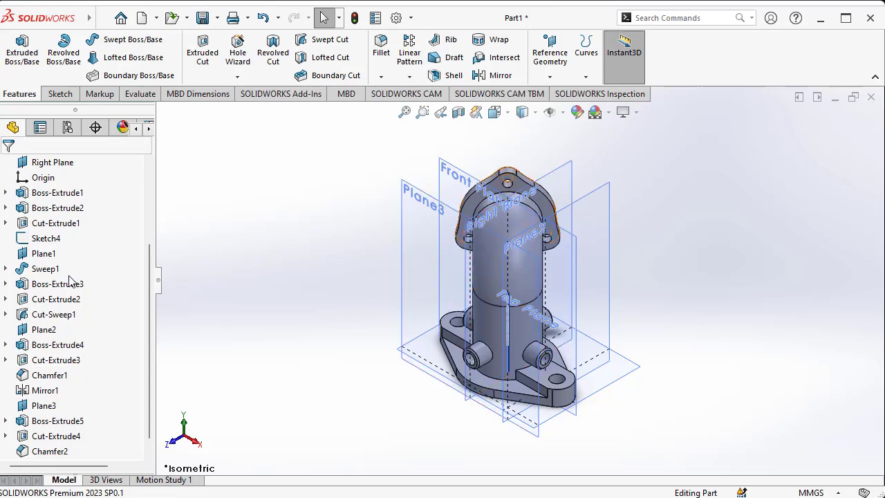
pyautogui.scroll(3, 69, 280)
pyautogui.click(563, 112)
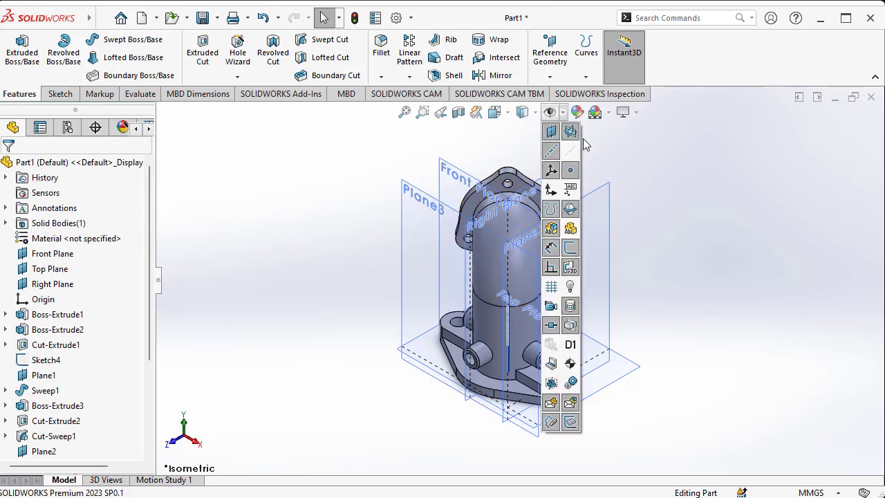
pyautogui.click(582, 219)
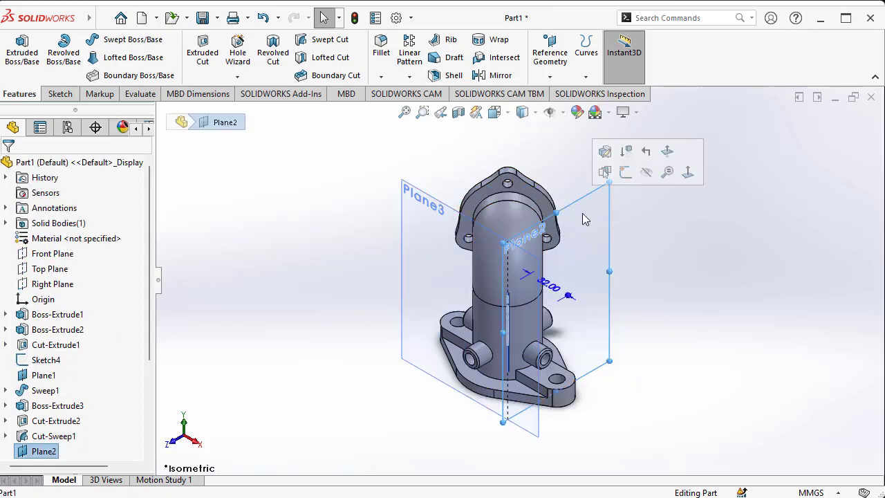
pyautogui.click(645, 171)
pyautogui.click(505, 237)
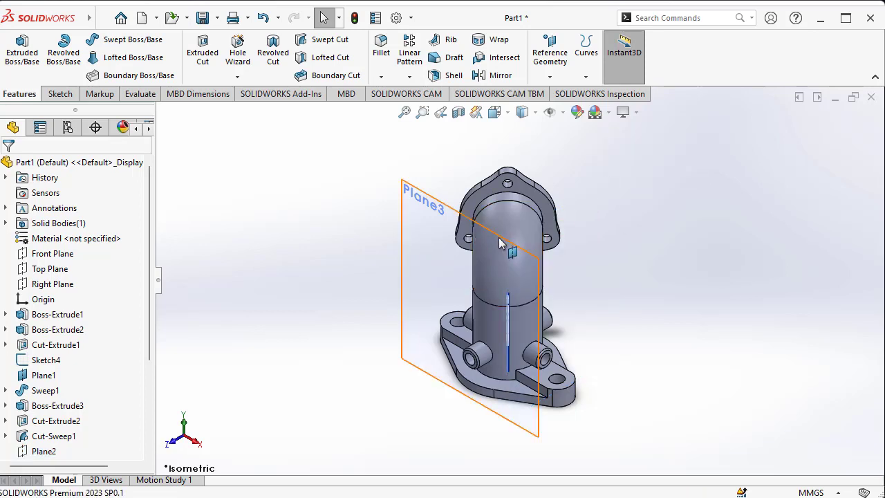
pyautogui.click(584, 204)
pyautogui.click(509, 318)
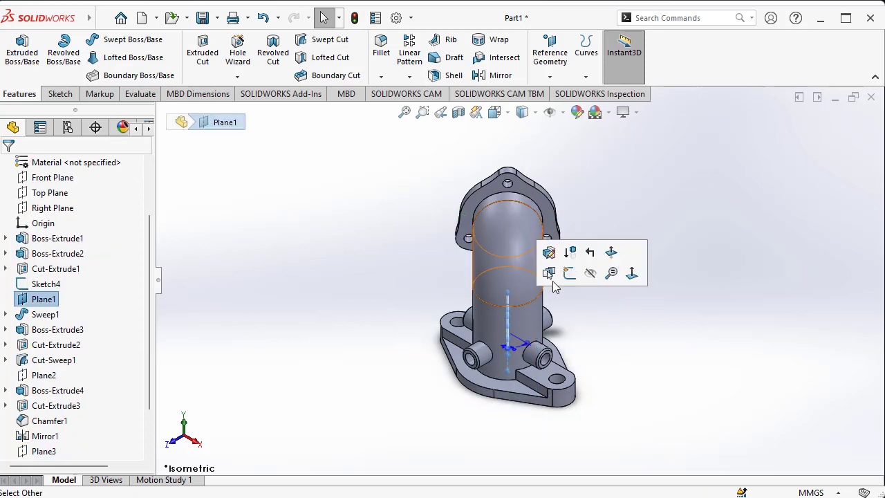
pyautogui.click(584, 272)
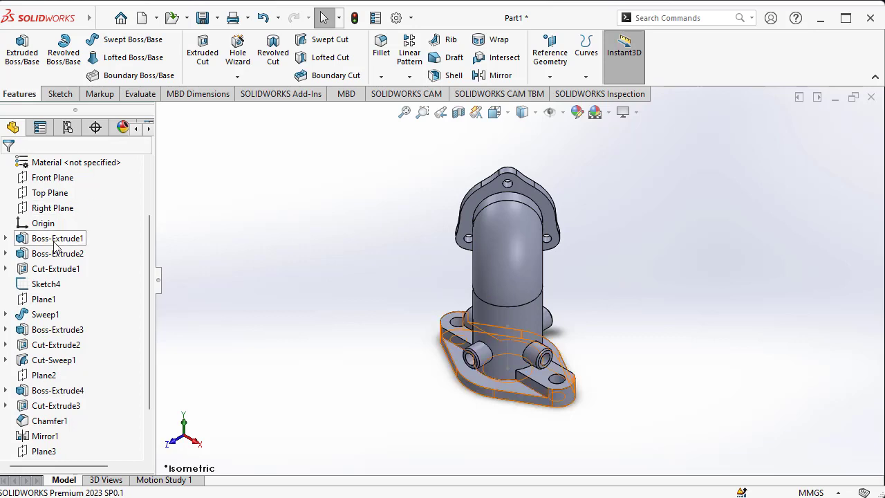
# Recolour the whole part, trying yellow and pink before applying the light lavender swatch from the standard palette.
pyautogui.scroll(2, 56, 185)
pyautogui.click(80, 163)
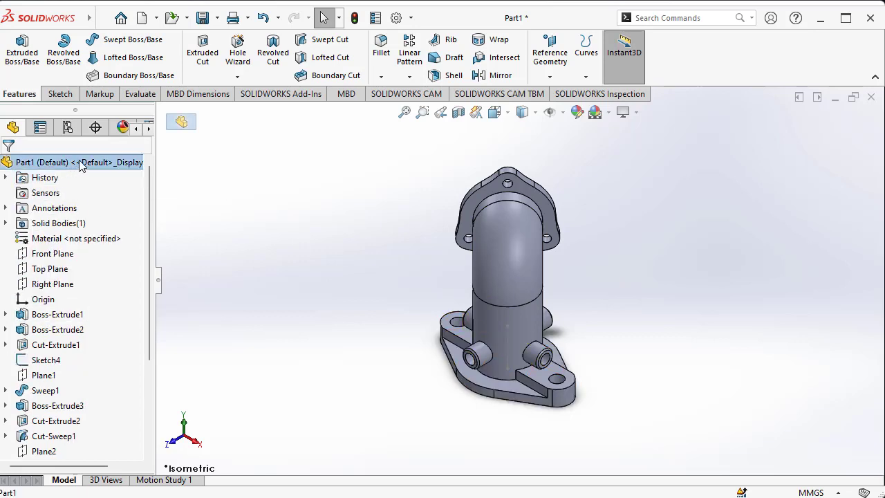
pyautogui.rightClick(85, 163)
pyautogui.click(115, 137)
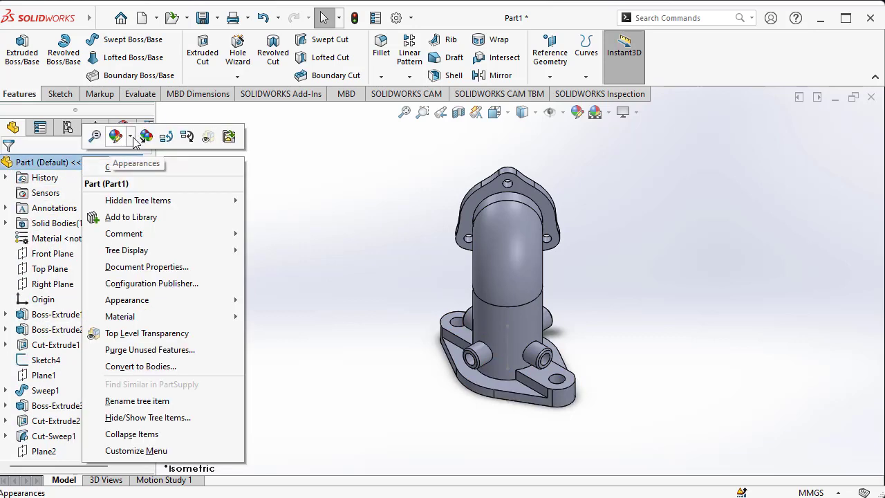
pyautogui.click(130, 167)
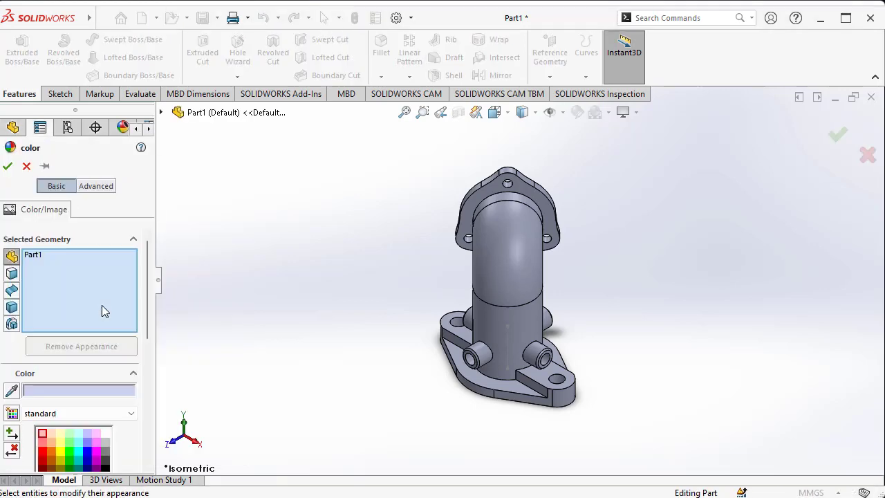
pyautogui.scroll(-3, 70, 377)
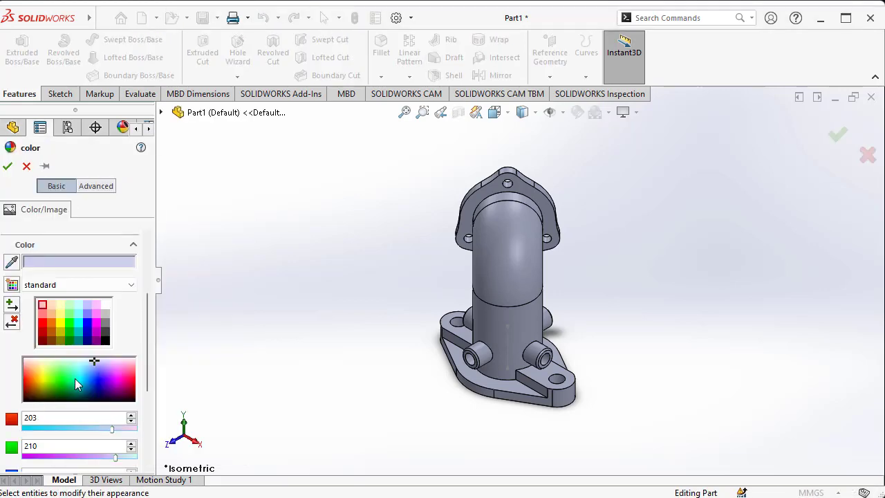
pyautogui.click(62, 306)
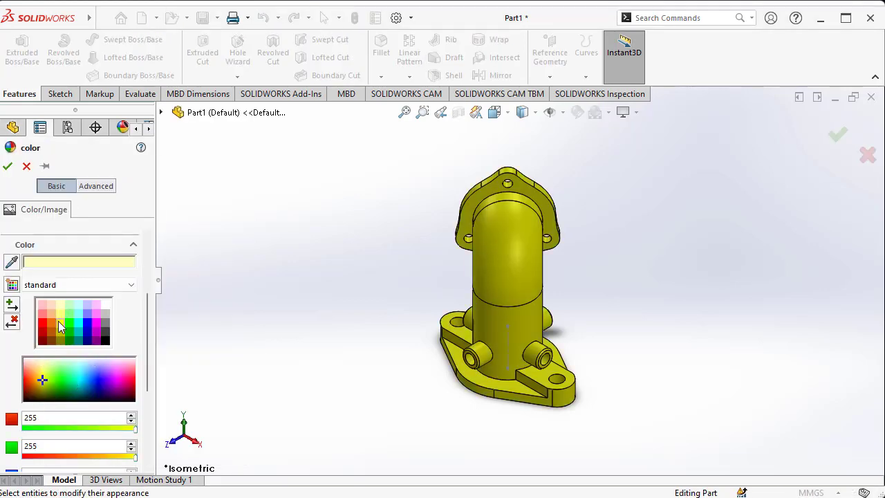
pyautogui.click(58, 327)
pyautogui.click(58, 323)
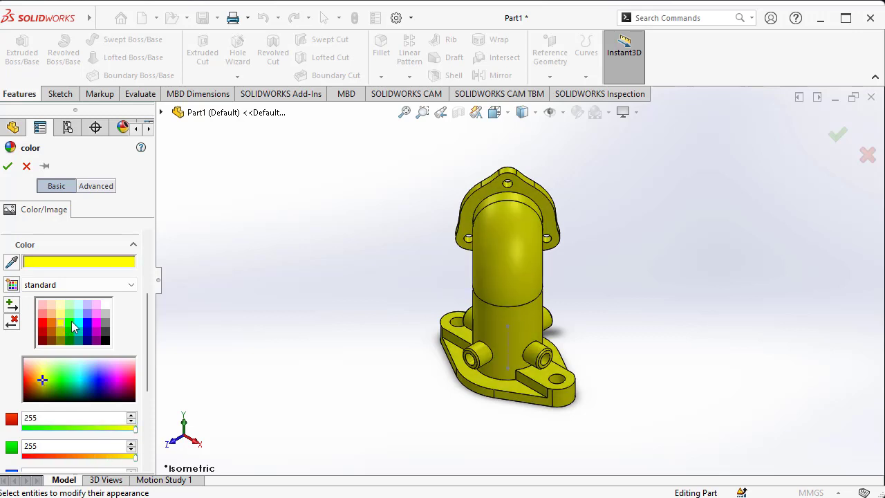
pyautogui.click(96, 319)
pyautogui.click(97, 313)
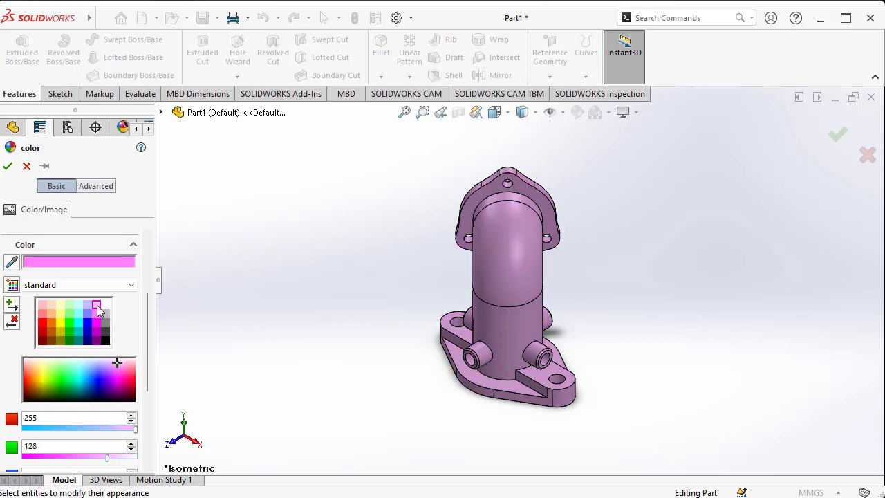
pyautogui.click(87, 305)
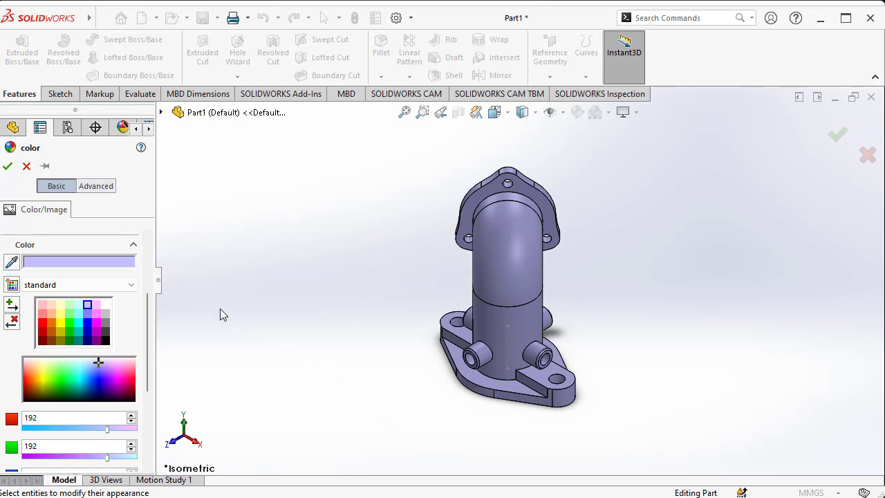
pyautogui.click(8, 167)
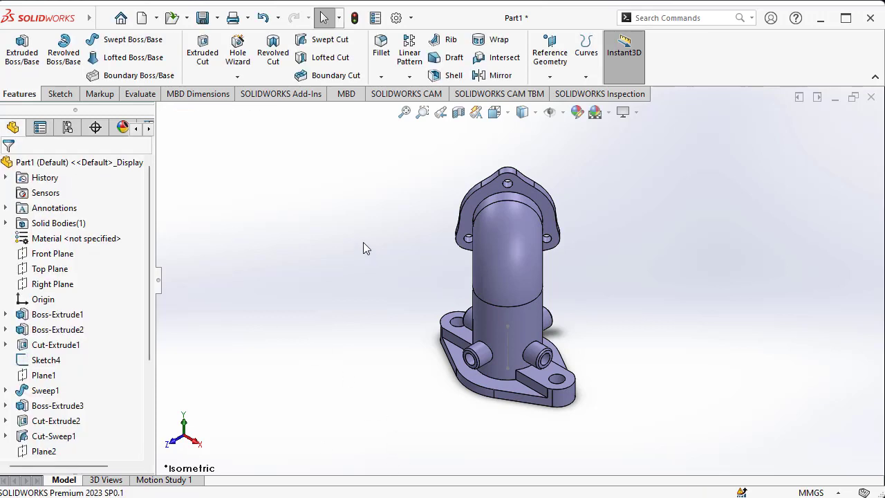
# Hide Sketch4, the sketch line still showing along the lower pipe.
pyautogui.click(511, 343)
pyautogui.click(567, 297)
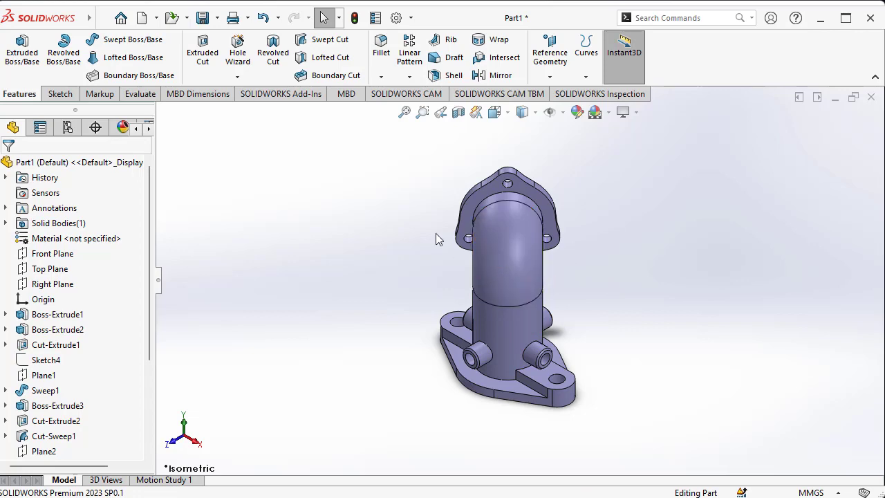
# Save the part as Project 5 in the soliworks Project folder on the Desktop.
pyautogui.hotkey('ctrl', 's')
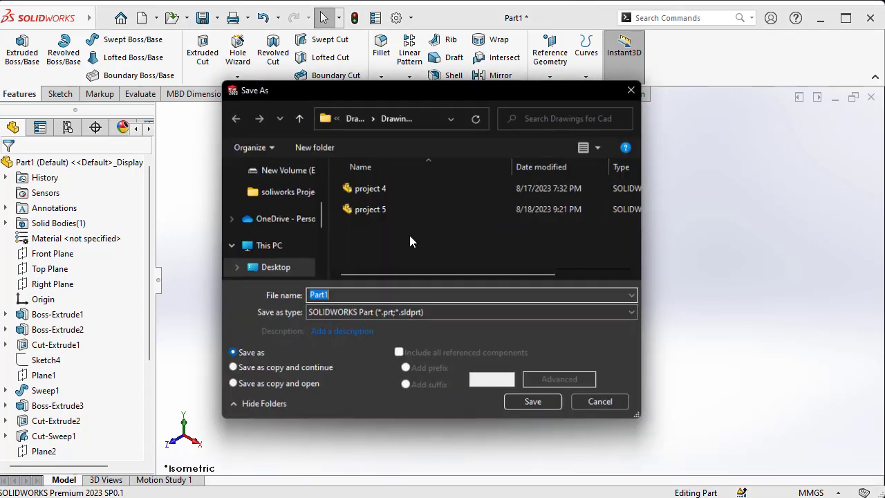
pyautogui.click(346, 116)
pyautogui.click(357, 116)
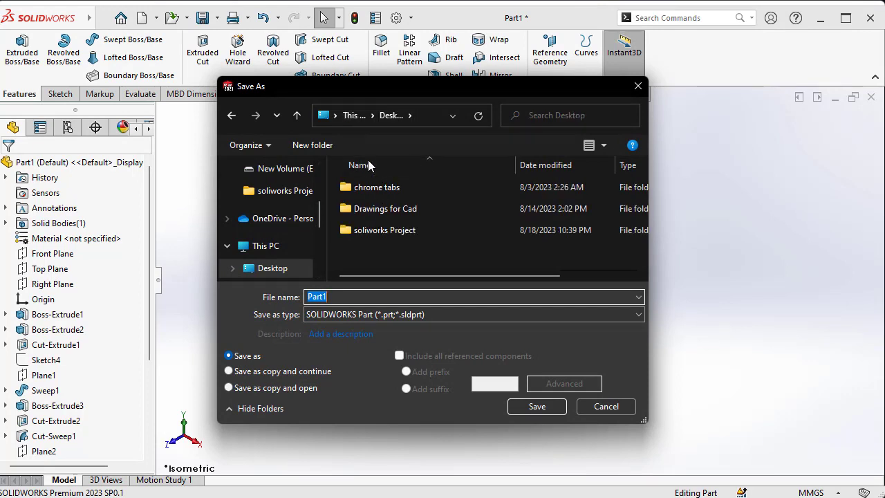
pyautogui.doubleClick(382, 231)
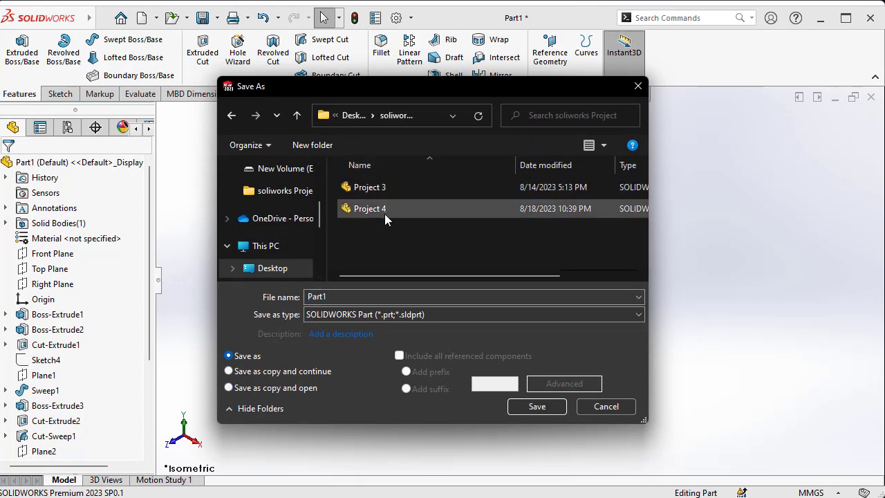
pyautogui.click(385, 211)
pyautogui.click(365, 297)
pyautogui.doubleClick(364, 296)
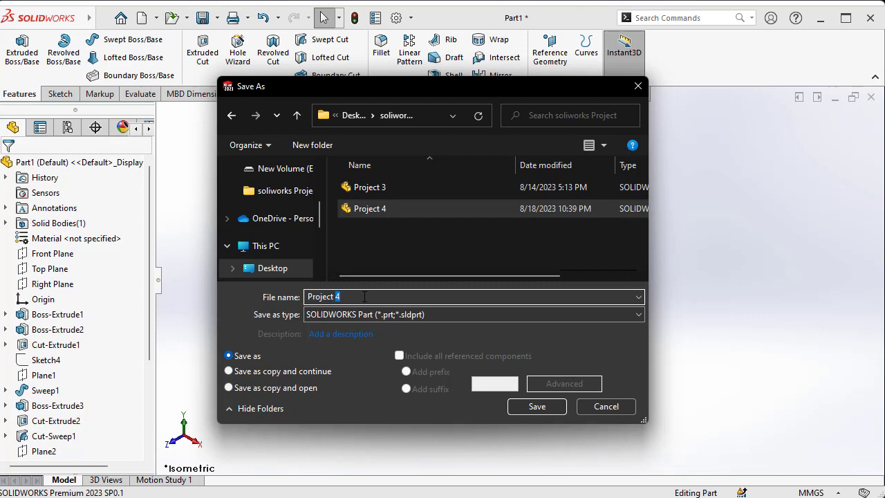
pyautogui.press('BackSpace')
pyautogui.write('5')
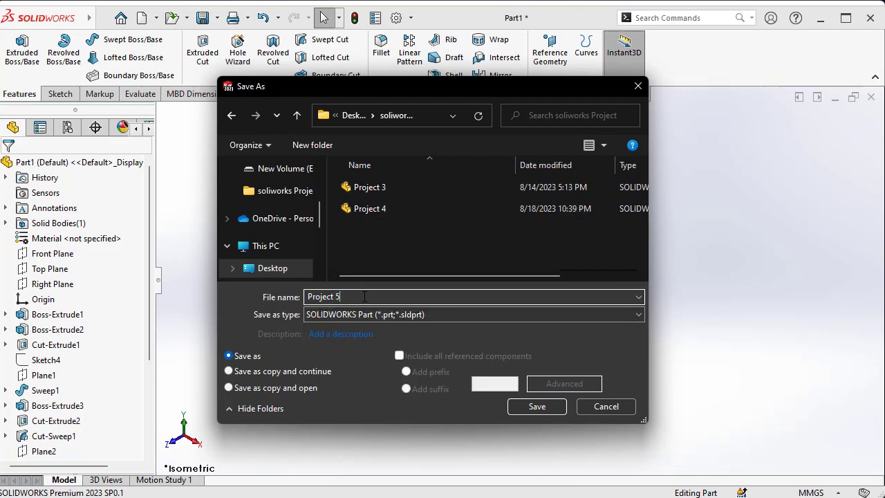
pyautogui.press('Return')
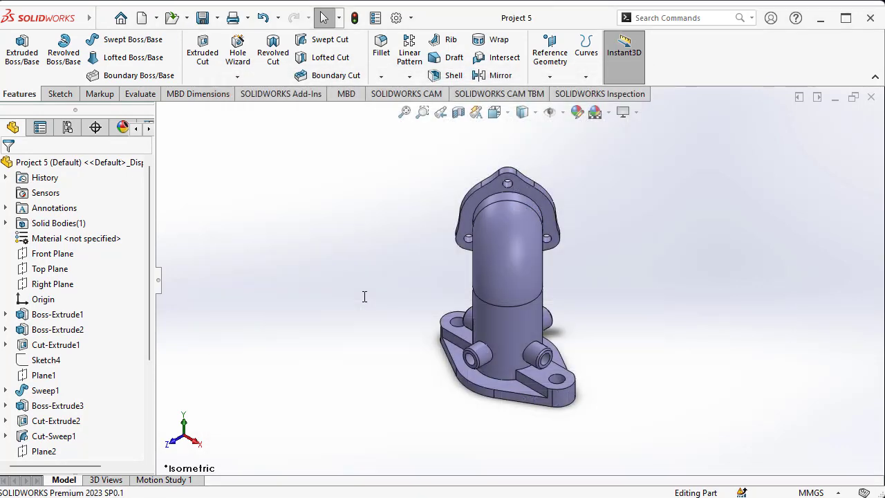